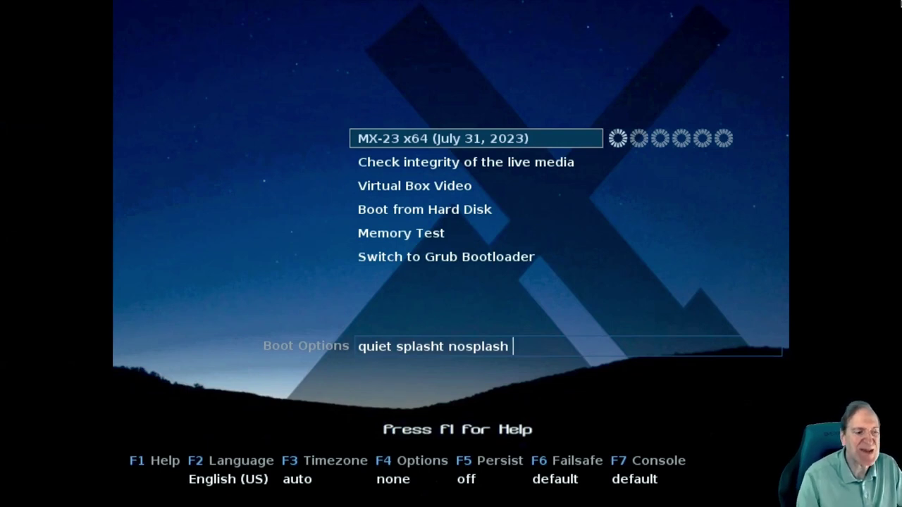
# Boot the MX-23 x64 live session from the boot menu
pyautogui.press('Return')
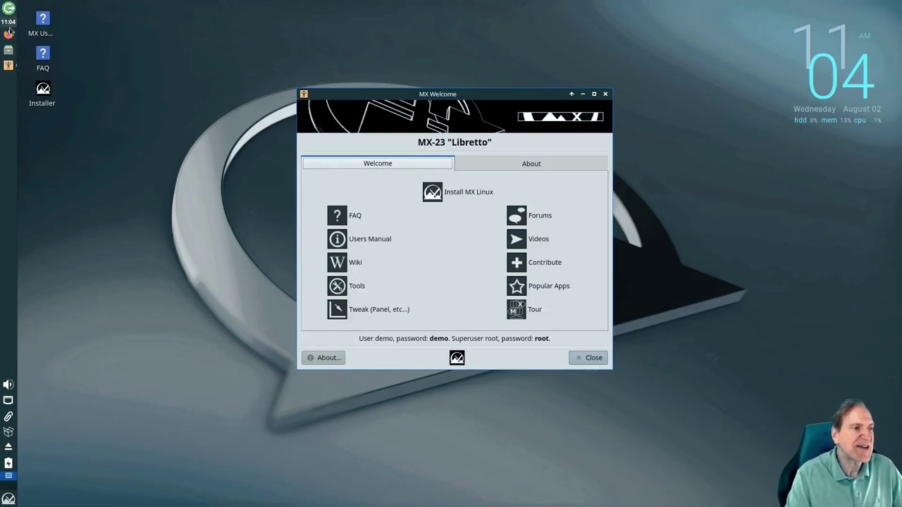
# Glance at the Whisker Menu, then launch Install MX Linux from the Welcome window
pyautogui.moveTo(3, 65)
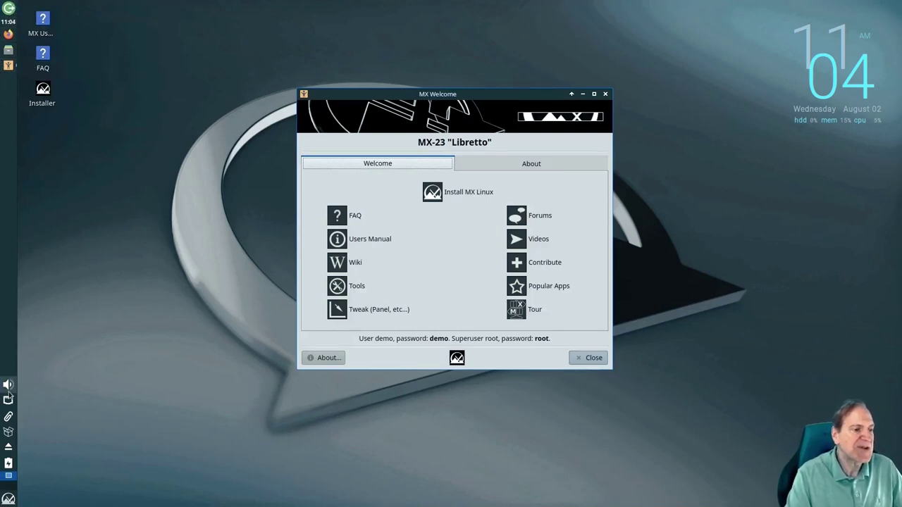
pyautogui.click(8, 499)
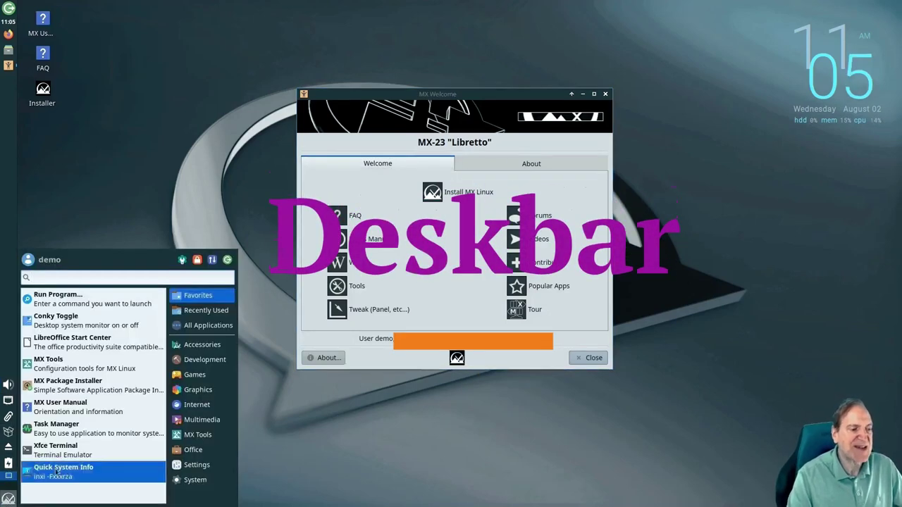
pyautogui.press('Escape')
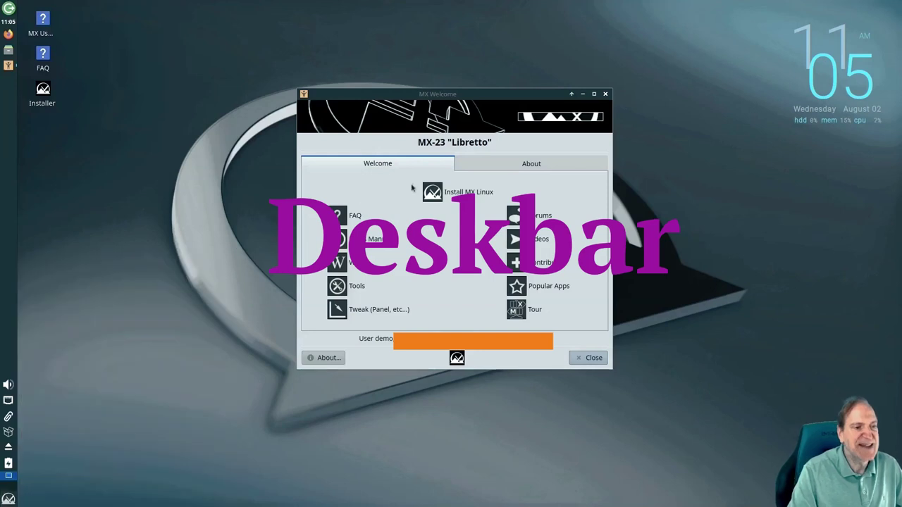
pyautogui.click(459, 195)
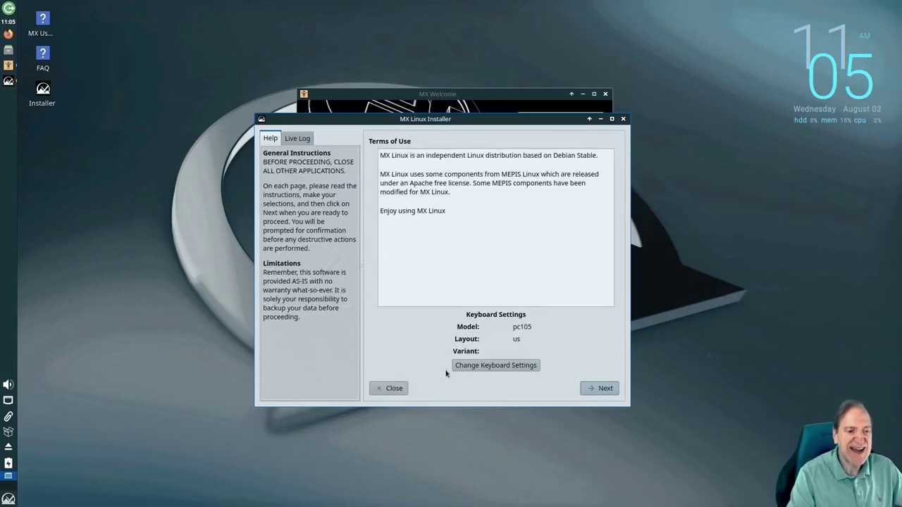
# Accept the terms and choose a regular install on the entire vda disk, confirming the format
pyautogui.click(599, 390)
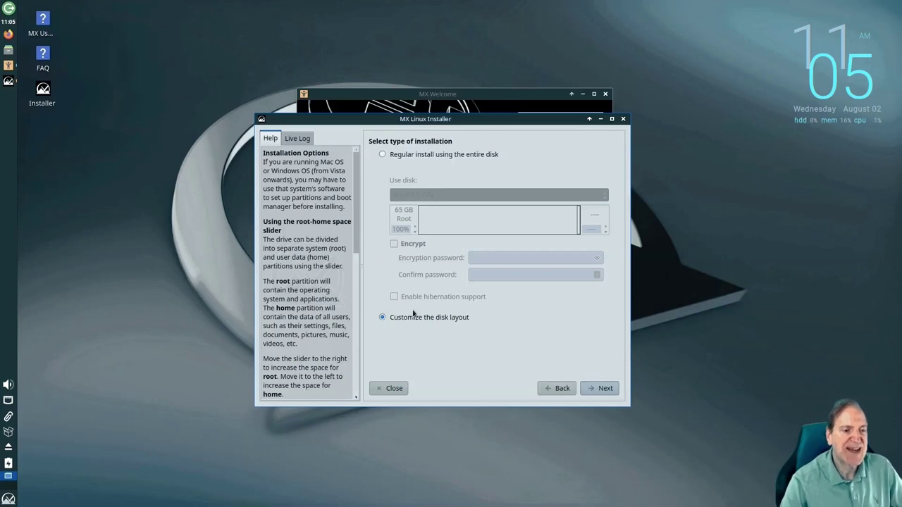
pyautogui.click(381, 155)
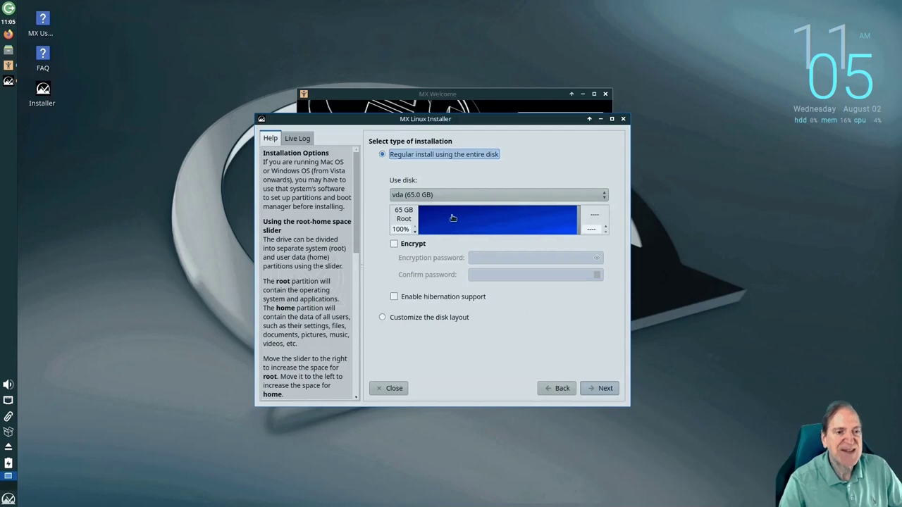
pyautogui.click(598, 389)
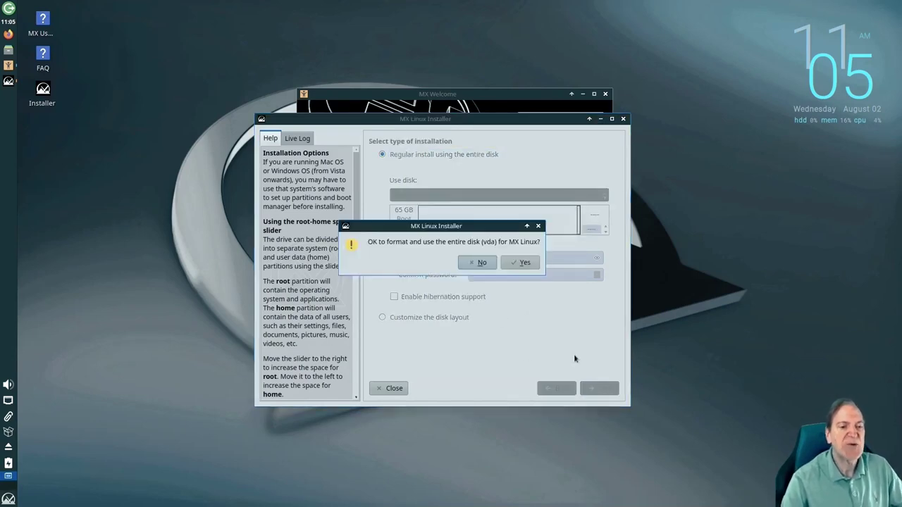
pyautogui.click(520, 263)
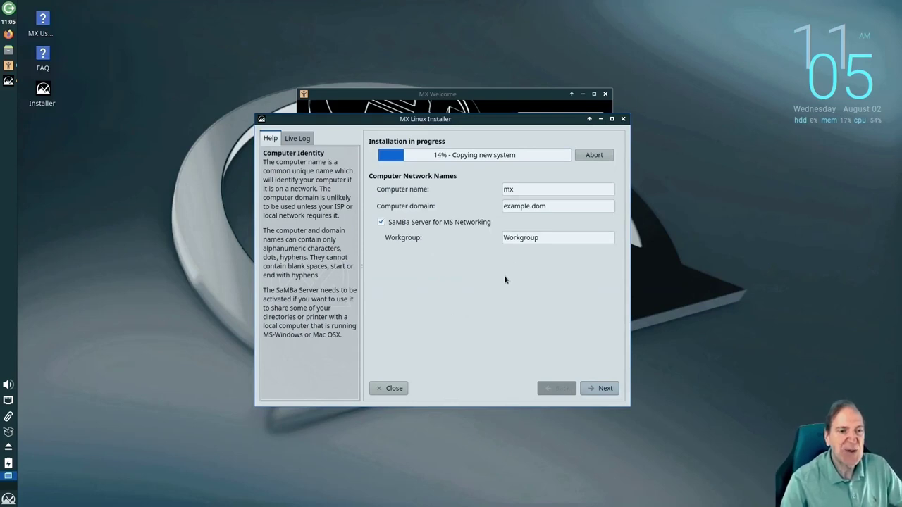
# Leave the computer name mx and domain example.dom unchanged and continue
pyautogui.click(521, 190)
pyautogui.moveTo(521, 190); pyautogui.dragTo(493, 187)
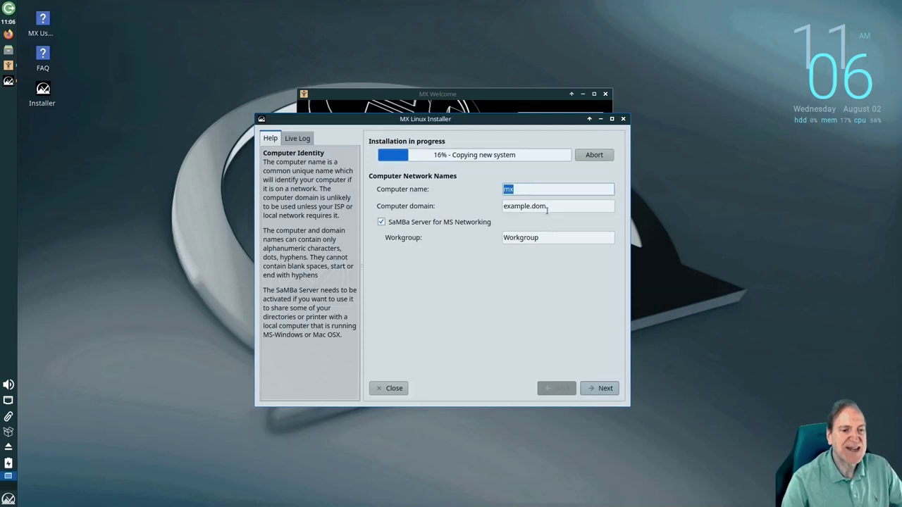
pyautogui.click(597, 389)
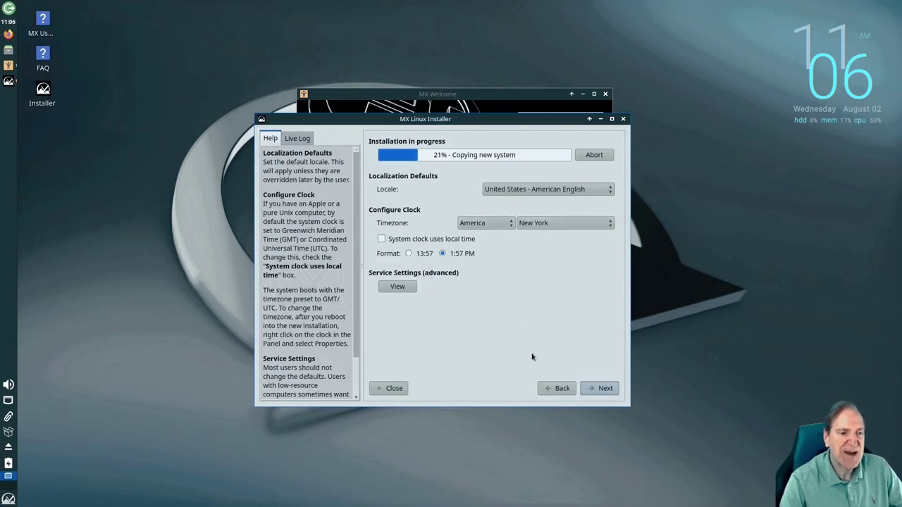
# Accept the locale defaults and create the default user with a login name and password
pyautogui.click(599, 388)
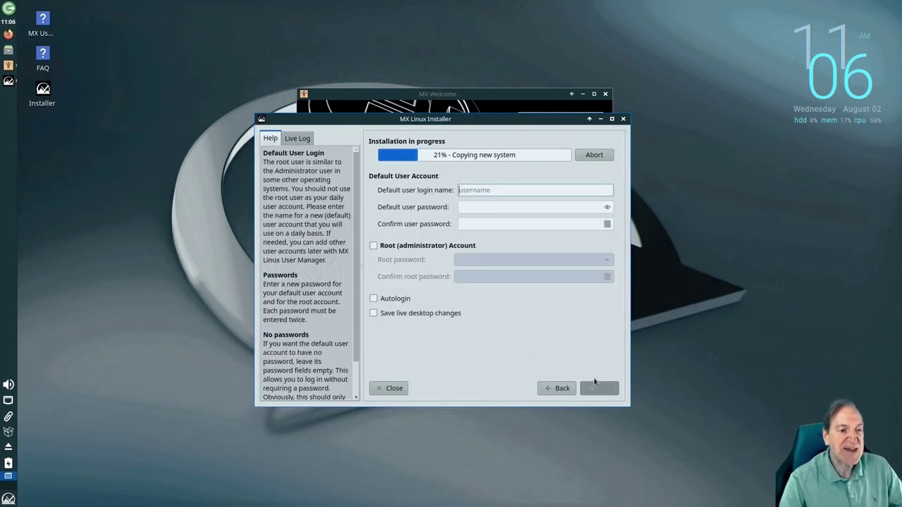
pyautogui.write('Toadwick')
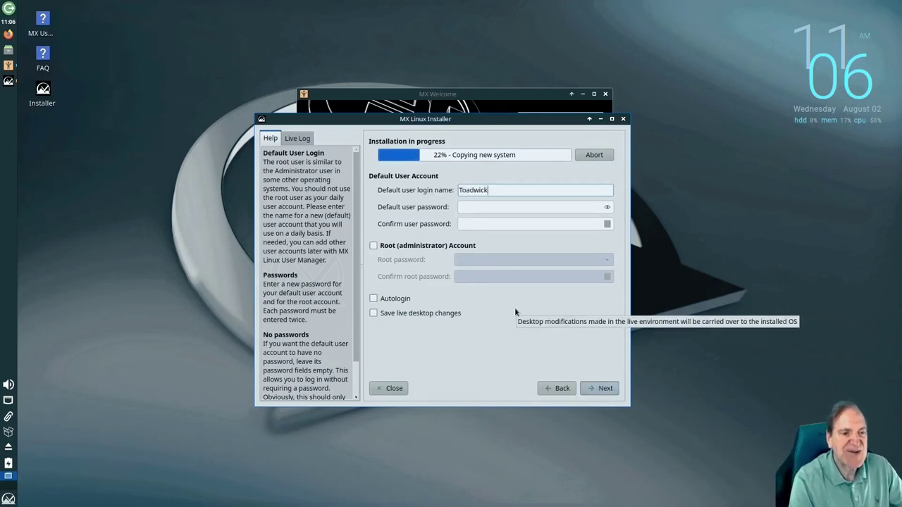
pyautogui.press('Tab')
pyautogui.write('to*****')
pyautogui.press('Tab')
pyautogui.write('*******')
pyautogui.press('Tab')
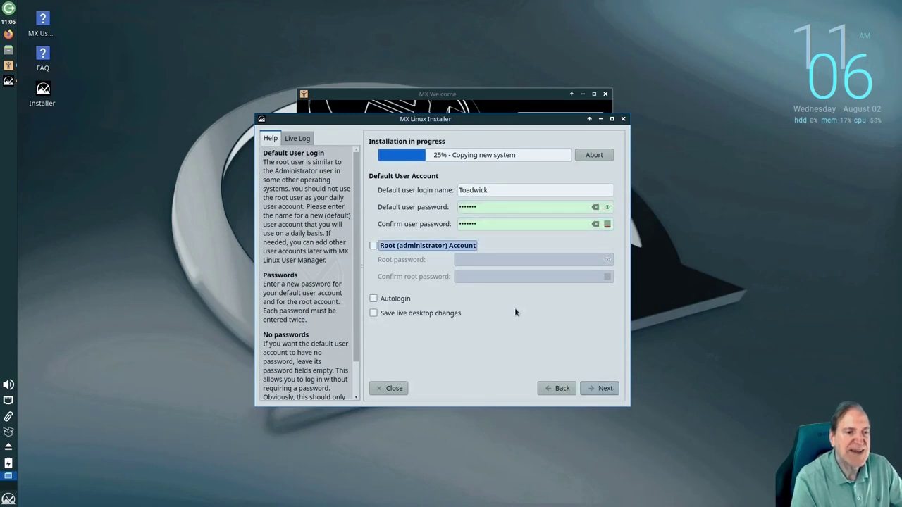
# Enable the Root (administrator) account with its own password and continue
pyautogui.click(378, 246)
pyautogui.click(472, 260)
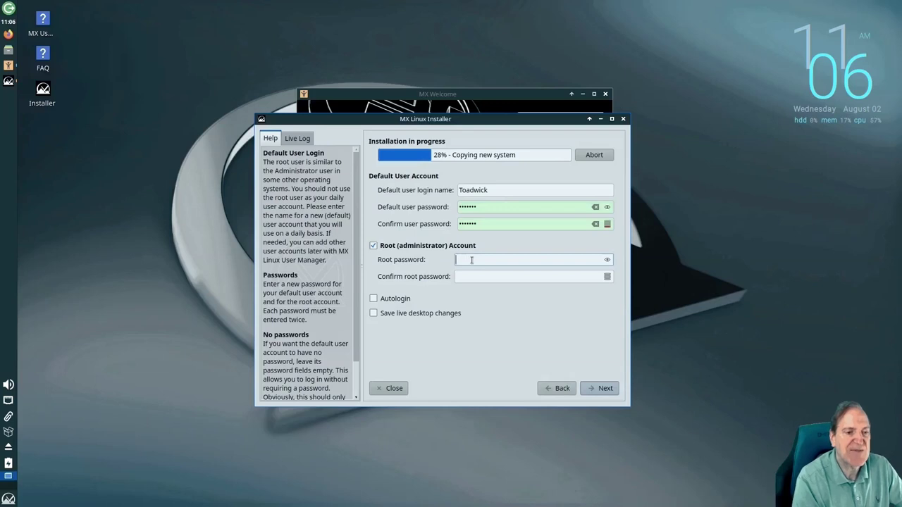
pyautogui.write('•••••••')
pyautogui.press('Tab')
pyautogui.write('•••••••')
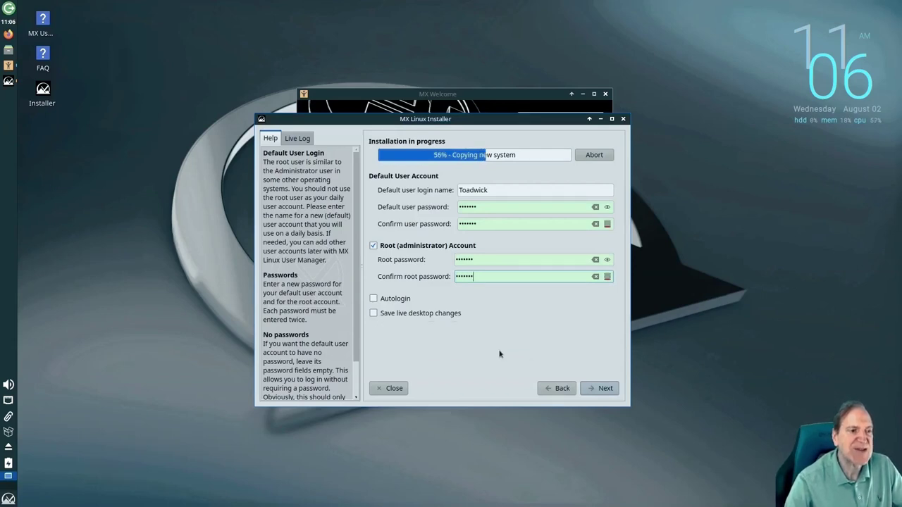
pyautogui.click(597, 388)
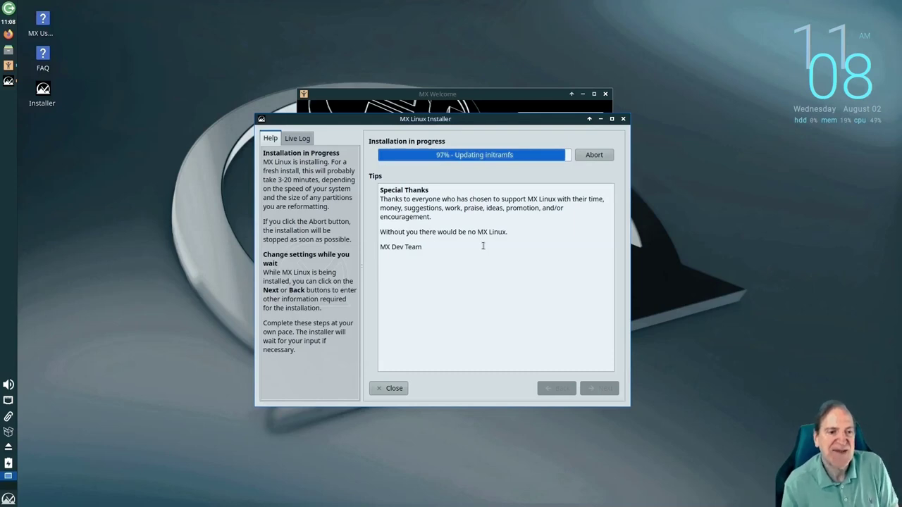
# Wait for the installation to reach 100%, then finish with auto-reboot checked
pyautogui.press('XF86AudioRaiseVolume')
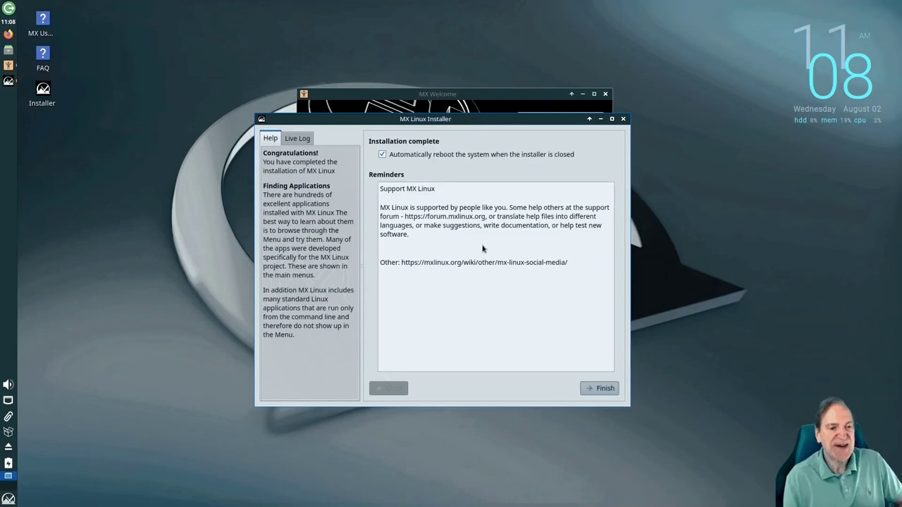
pyautogui.click(597, 392)
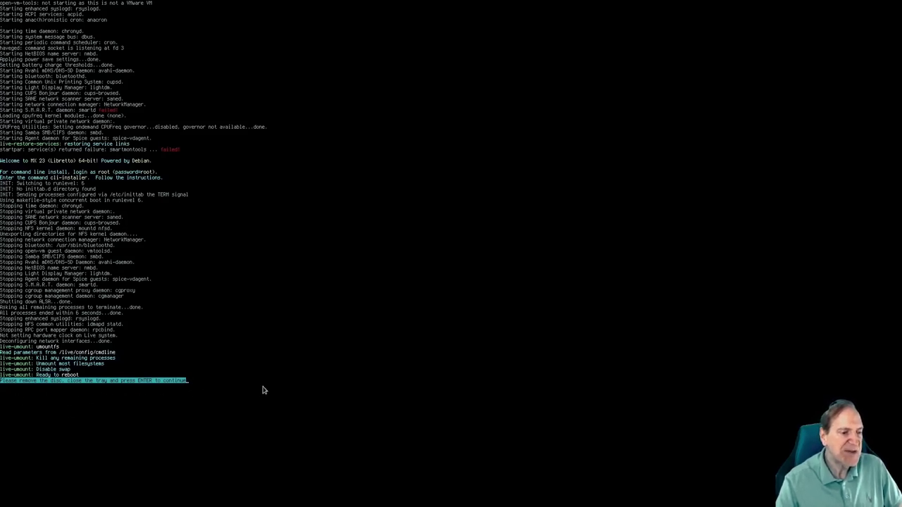
# Continue past the shutdown prompt and boot MX 23 Libretto from the GRUB menu
pyautogui.press('Return')
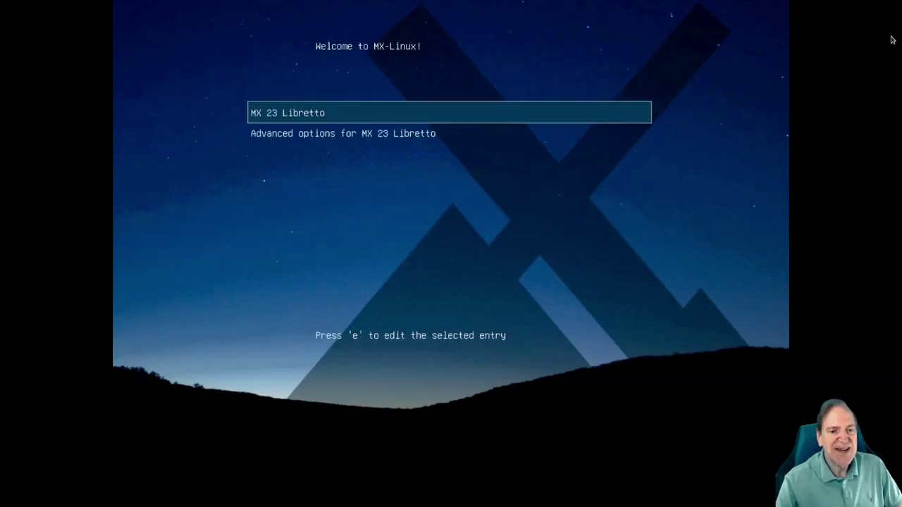
pyautogui.press('Return')
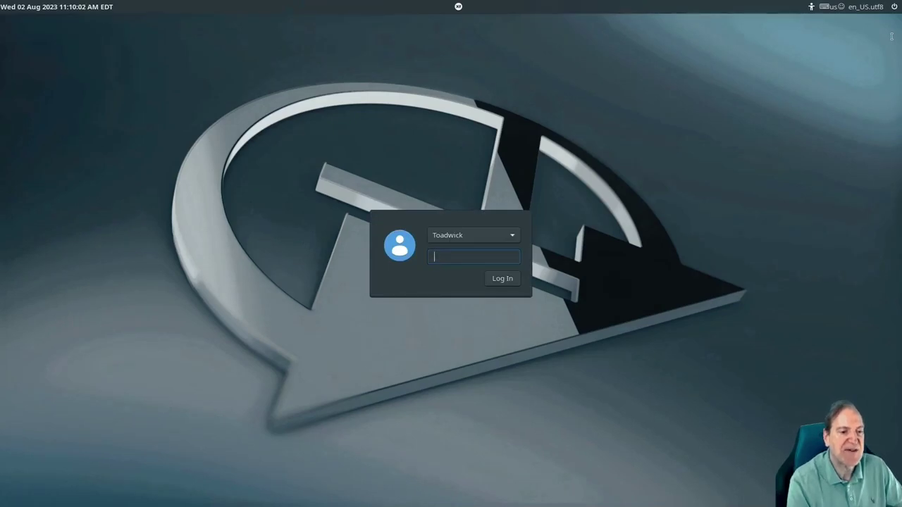
# Log in with the user's password and open Tools from the MX Welcome window
pyautogui.write('******')
pyautogui.press('Return')
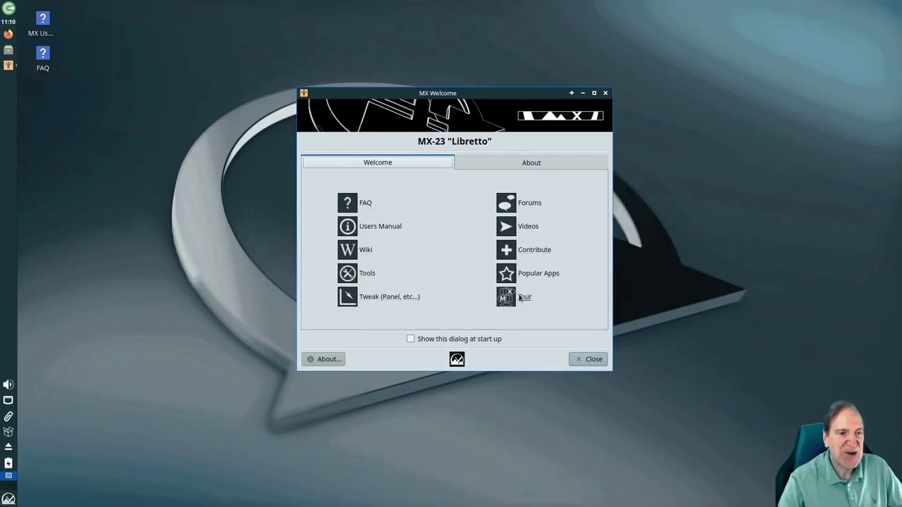
pyautogui.click(367, 275)
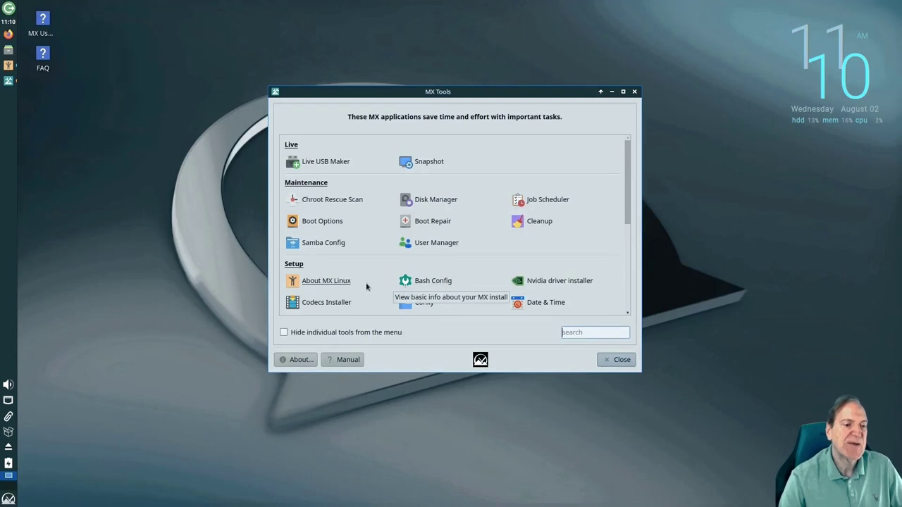
# Open Conky from the Setup section of MX Tools and dismiss the data update notice
pyautogui.scroll(-3, 369, 284)
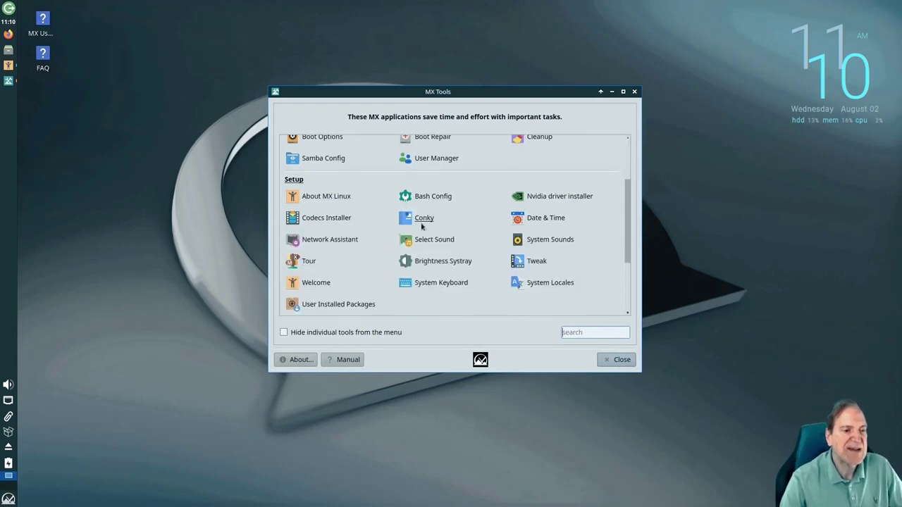
pyautogui.click(422, 220)
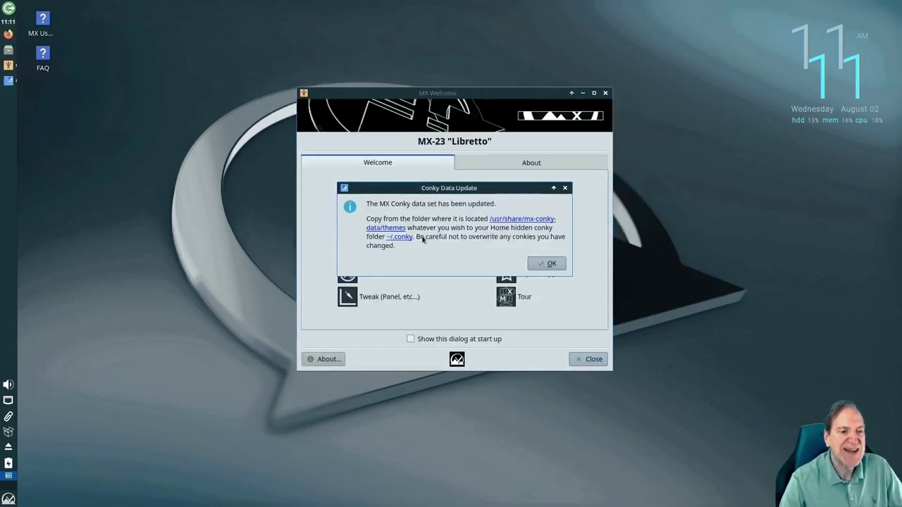
pyautogui.click(546, 265)
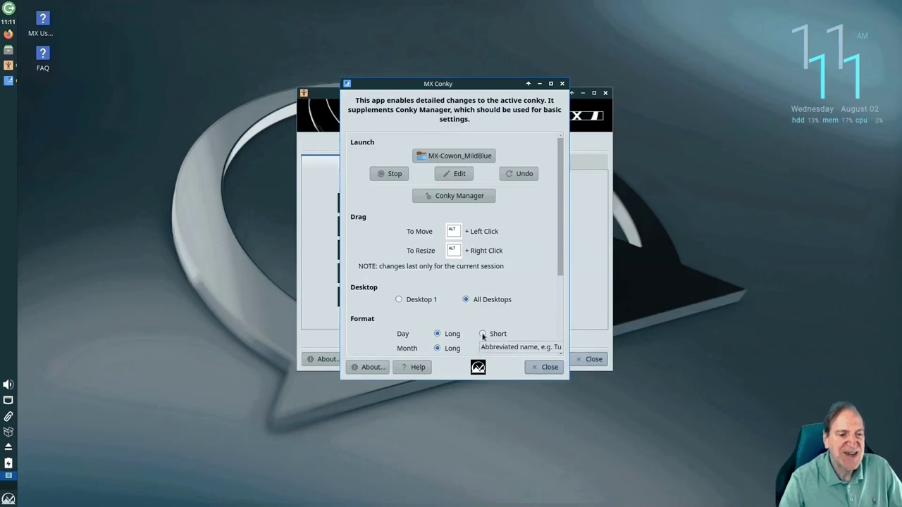
# Open the active conky's config in the text editor, scroll through it, and close it
pyautogui.click(458, 177)
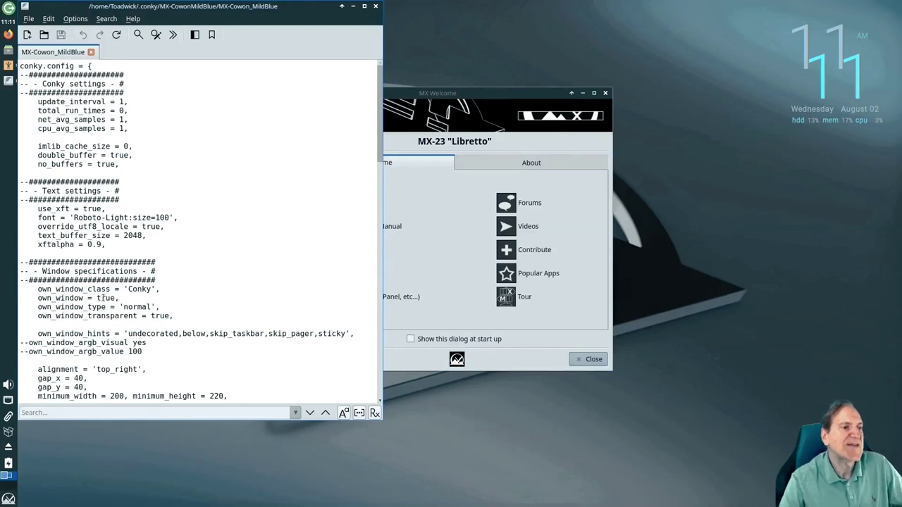
pyautogui.scroll(-6, 125, 263)
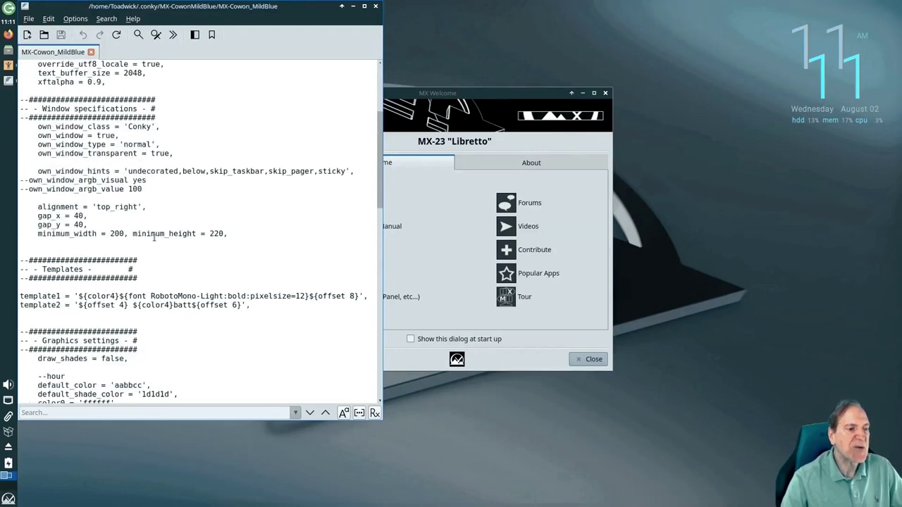
pyautogui.scroll(-5, 157, 238)
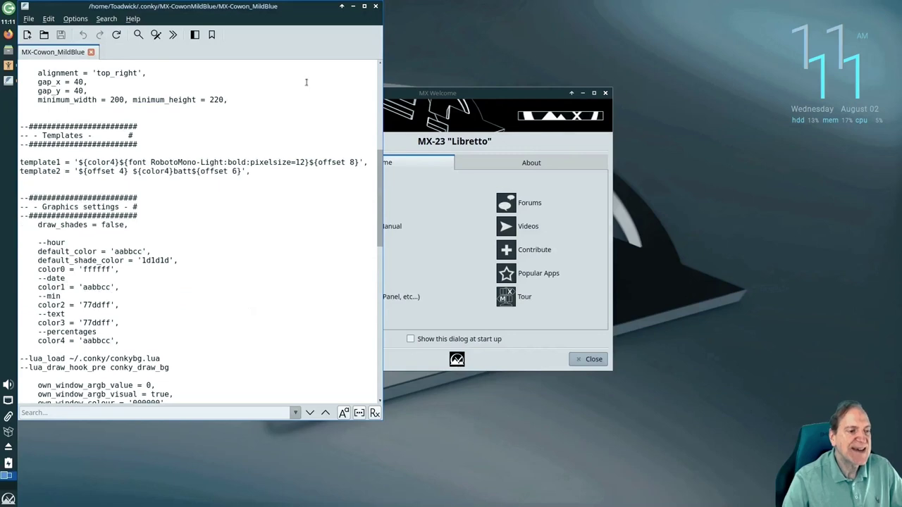
pyautogui.click(376, 7)
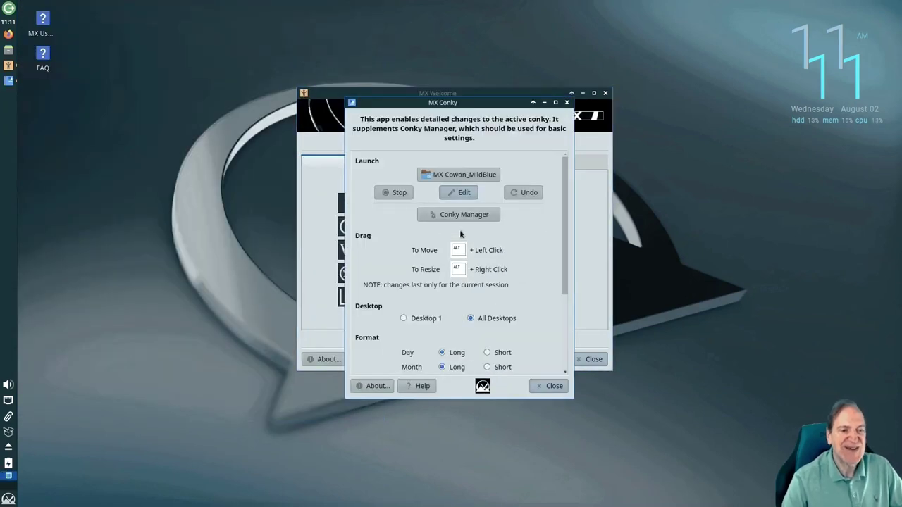
# Open and close the Conky Manager widget browser, then scroll MX Conky to its Colors settings
pyautogui.click(461, 214)
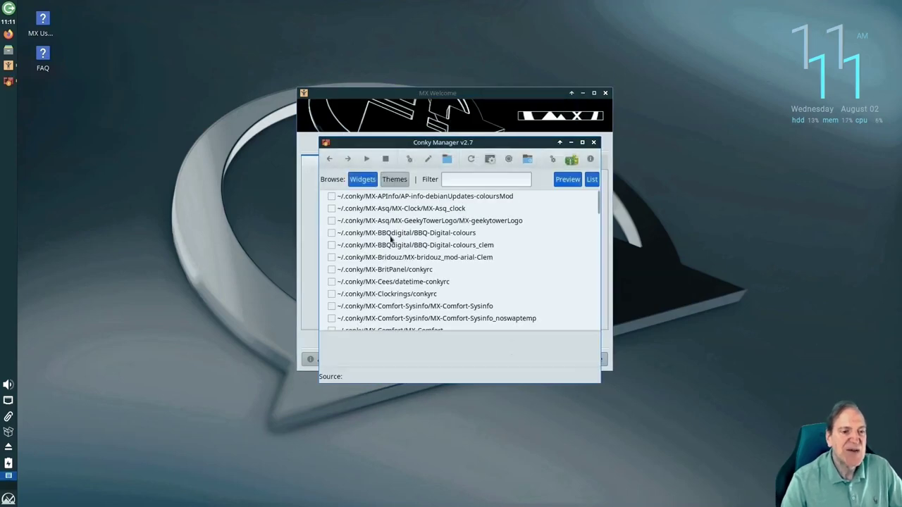
pyautogui.scroll(-3, 391, 238)
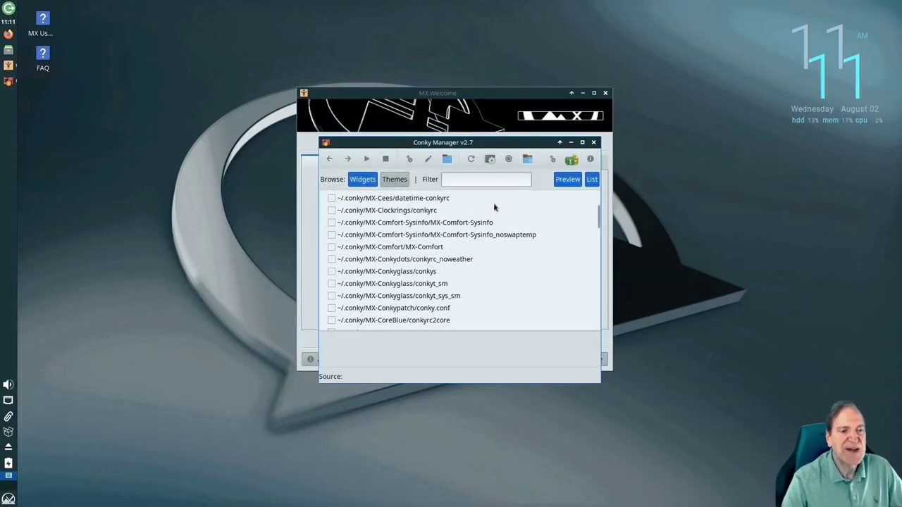
pyautogui.click(593, 143)
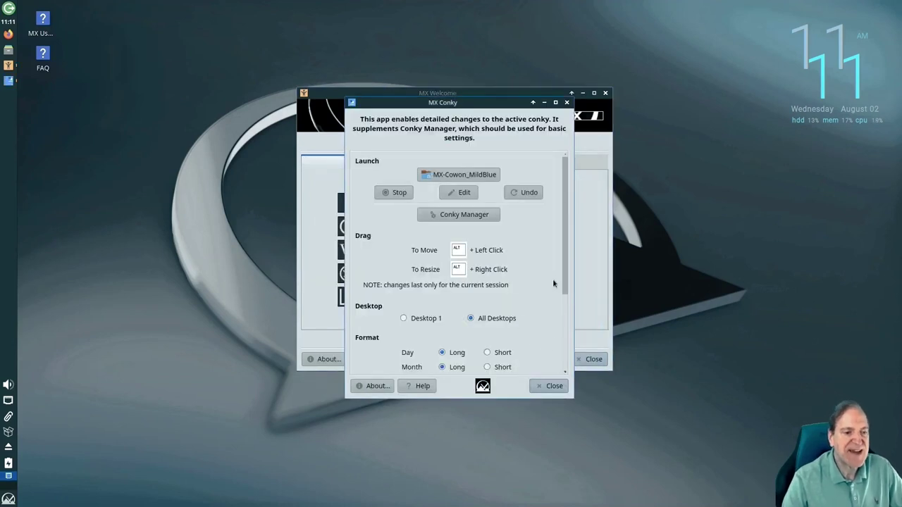
pyautogui.scroll(-5, 462, 336)
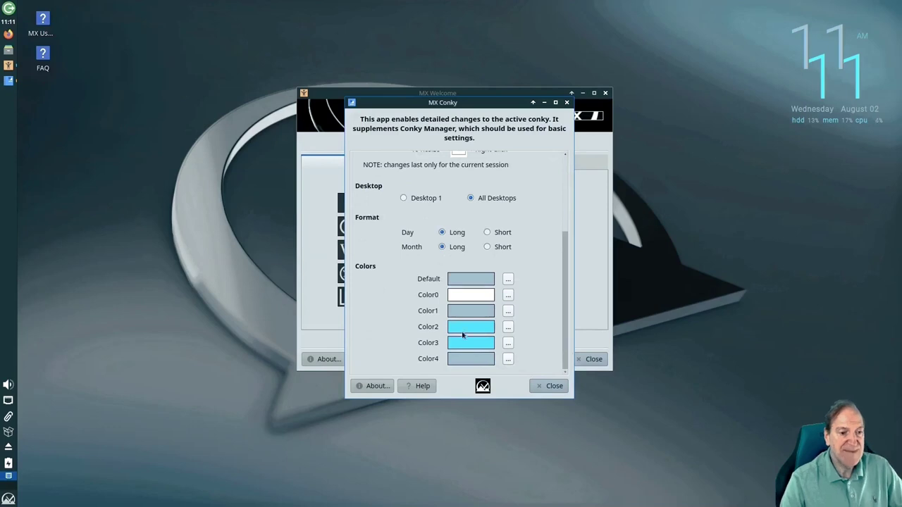
# Close MX Conky and scroll back up the MX Tools list
pyautogui.click(547, 387)
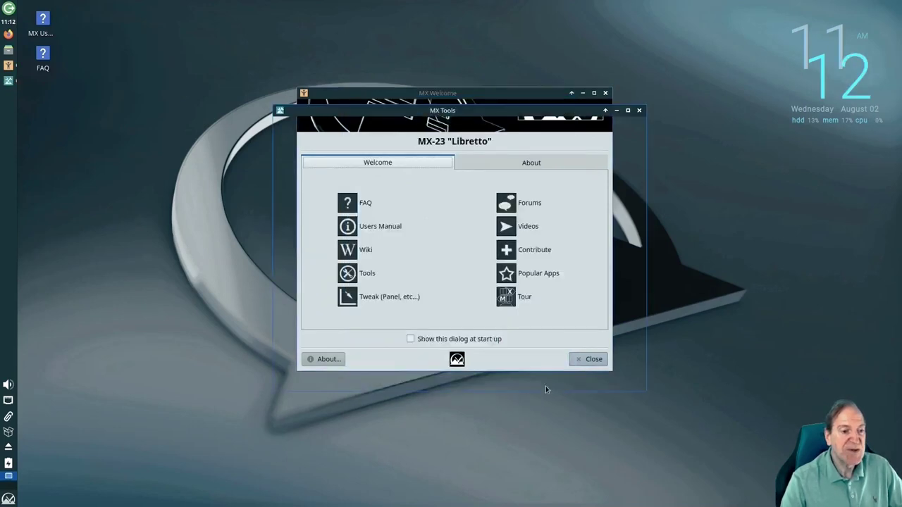
pyautogui.moveTo(634, 244); pyautogui.dragTo(640, 307)
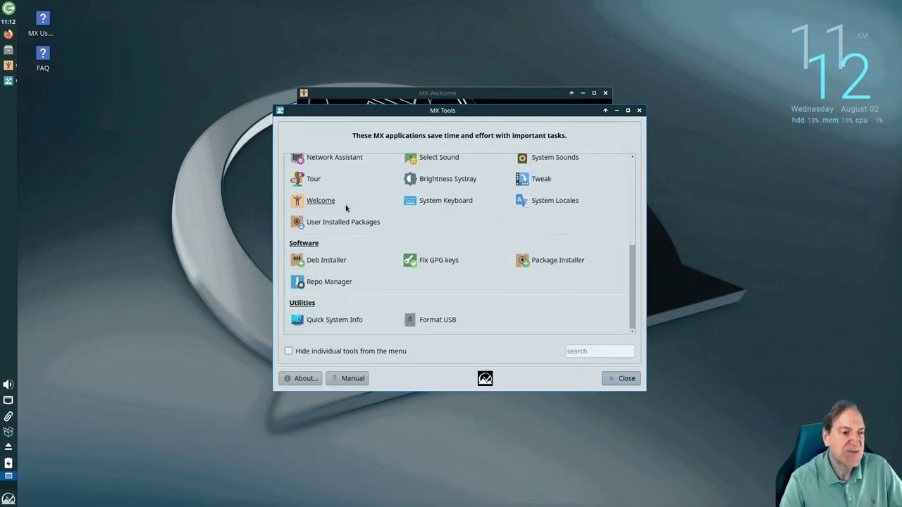
pyautogui.scroll(5, 362, 222)
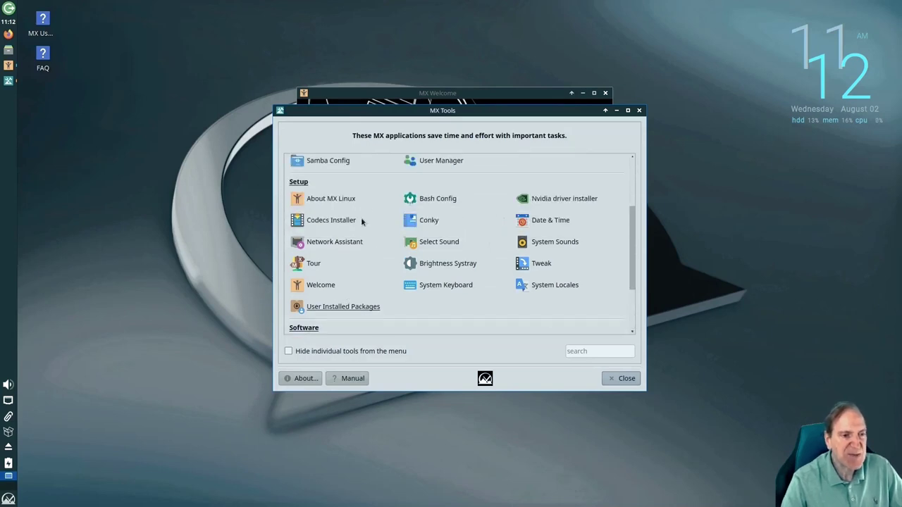
pyautogui.scroll(2, 362, 221)
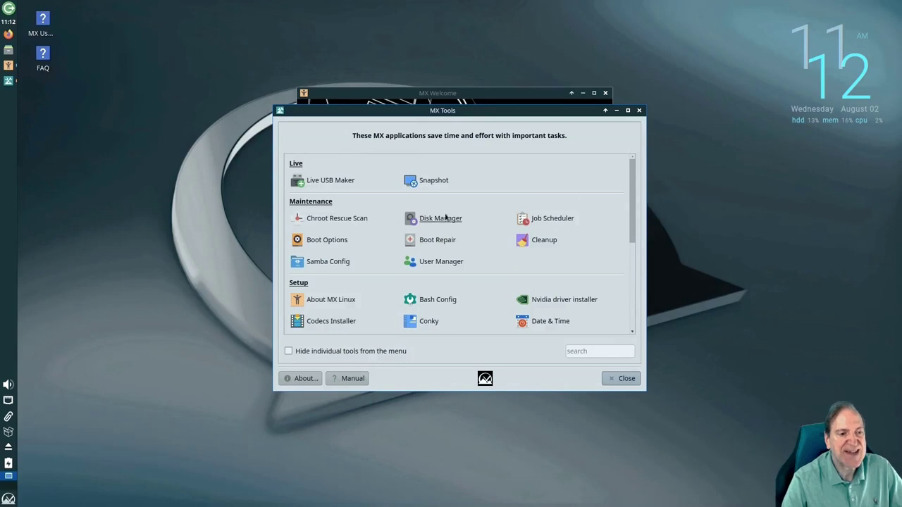
# Try User Manager, cancel its password prompt, then close MX Tools
pyautogui.click(432, 263)
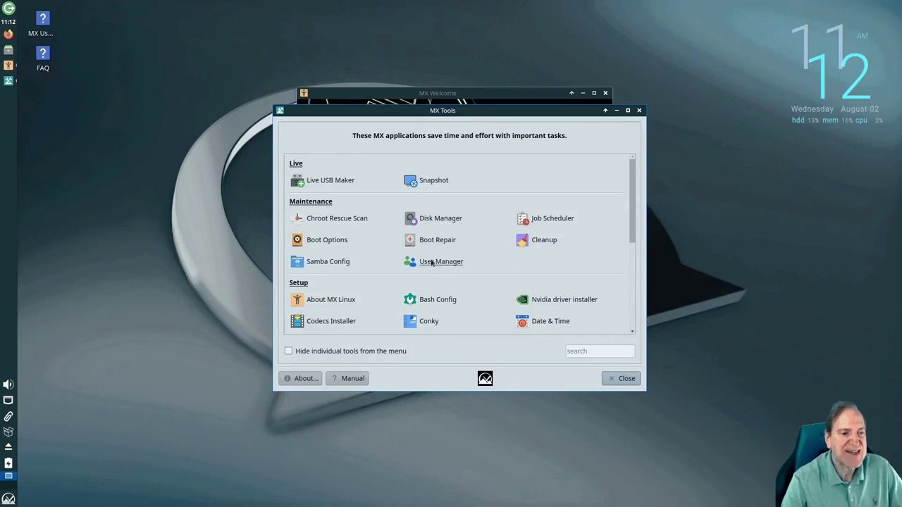
pyautogui.click(515, 313)
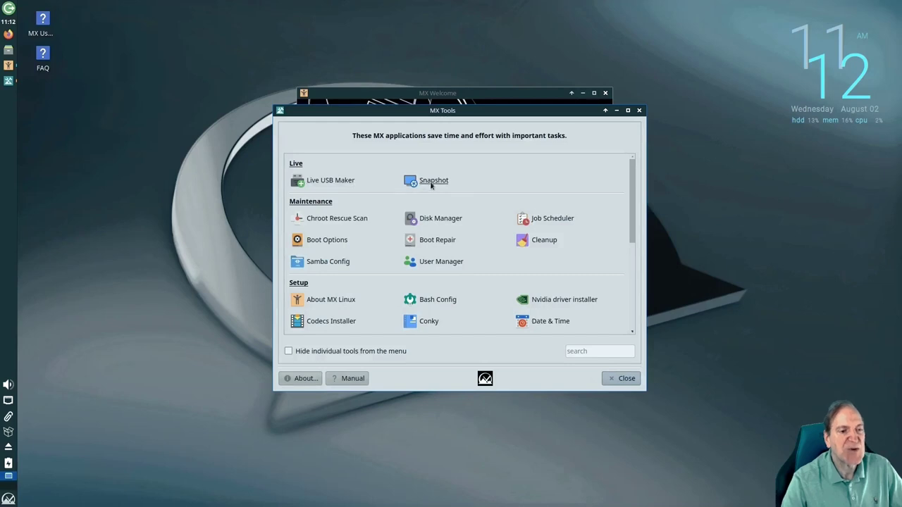
pyautogui.click(616, 379)
# Open MX Tweak and move the vertical panel to the Right, then back to Left
pyautogui.click(381, 299)
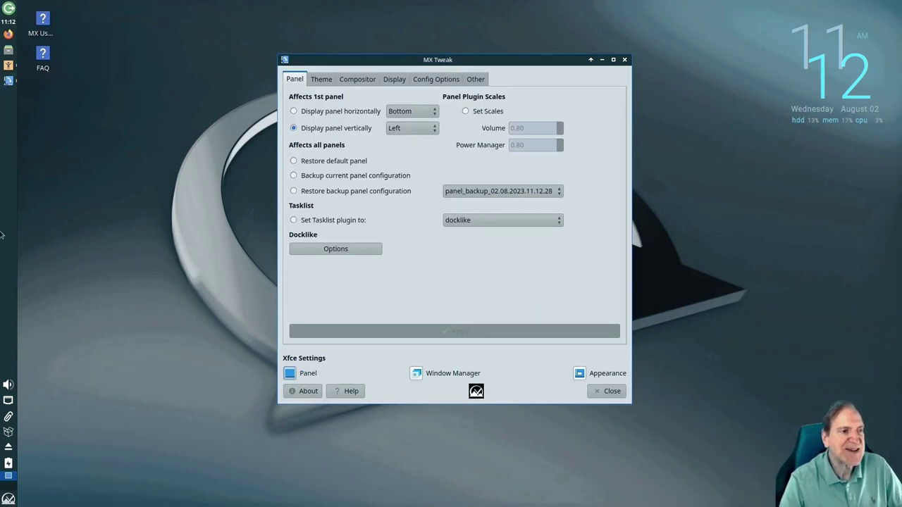
pyautogui.click(434, 129)
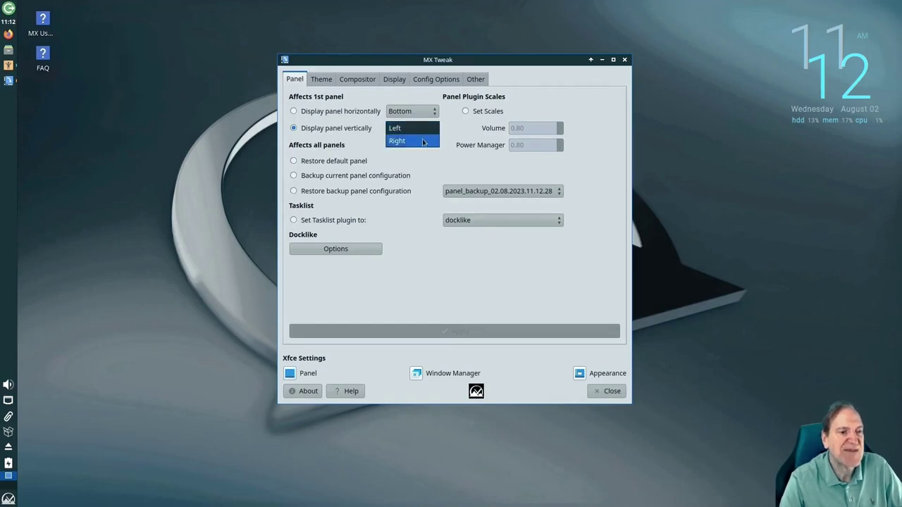
pyautogui.click(423, 141)
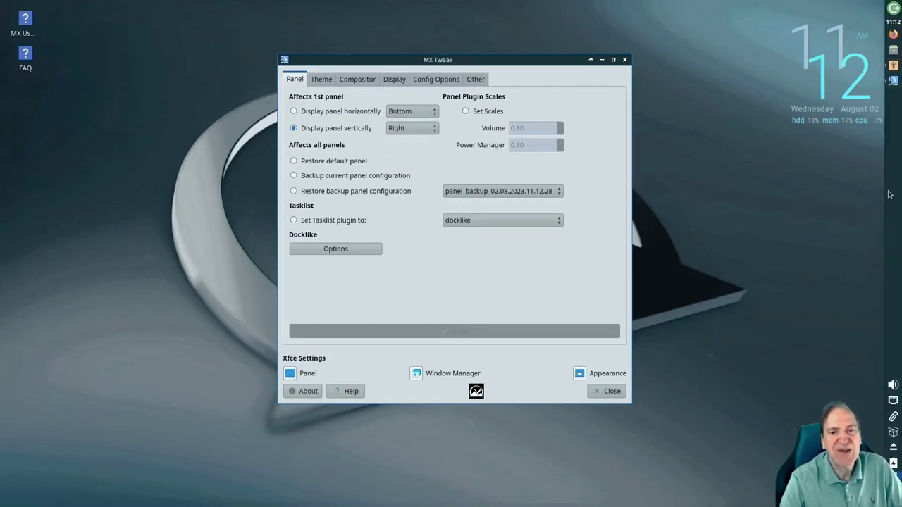
pyautogui.click(434, 131)
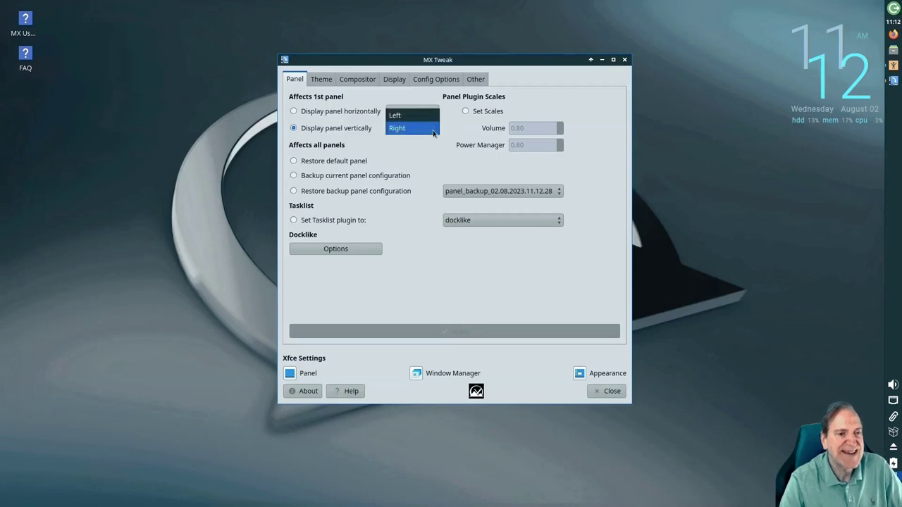
pyautogui.click(411, 117)
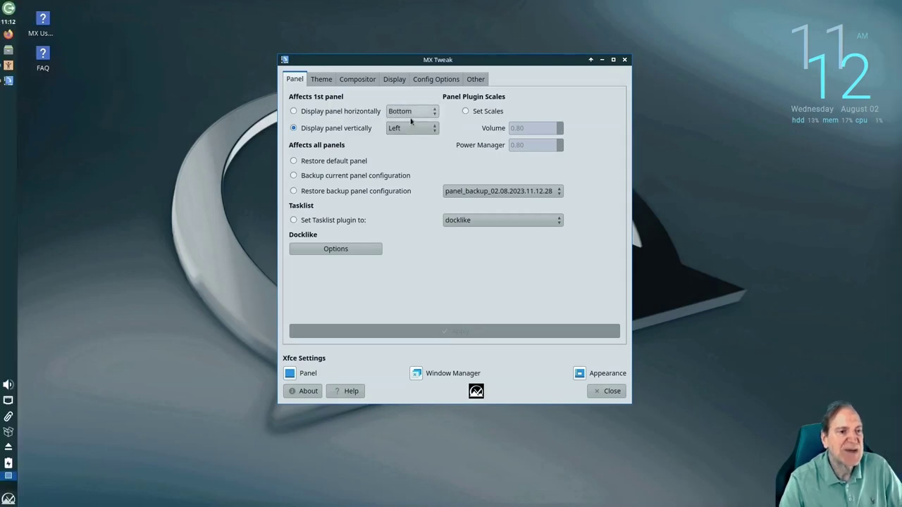
# Choose the horizontal panel layout at Bottom after briefly trying Top and vertical
pyautogui.click(295, 111)
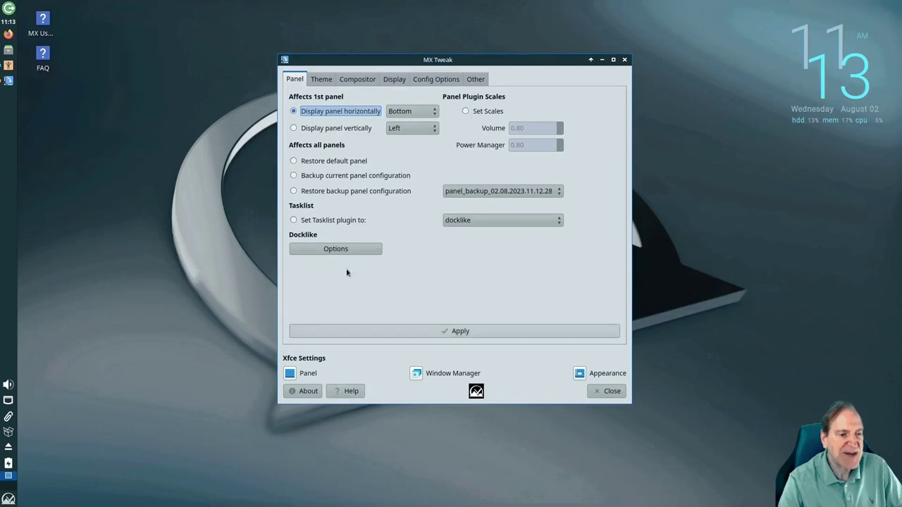
pyautogui.click(426, 113)
pyautogui.click(414, 122)
pyautogui.click(419, 112)
pyautogui.click(412, 99)
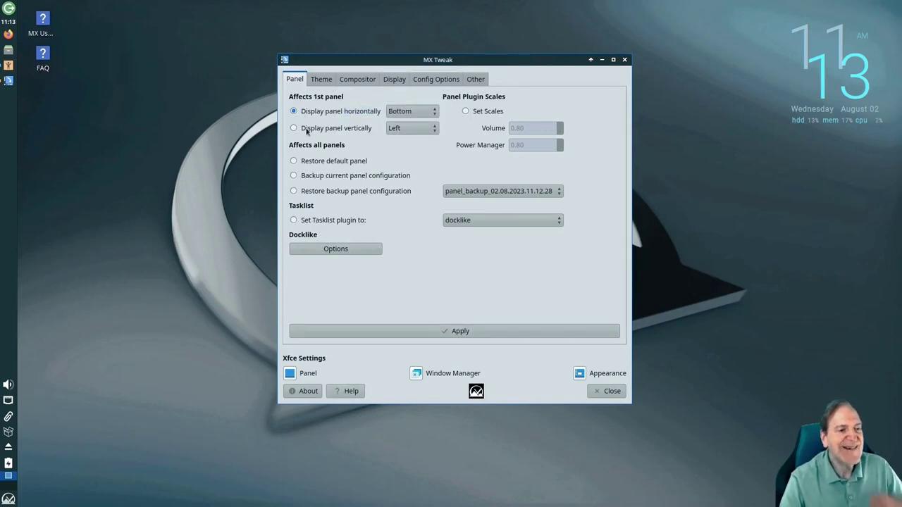
pyautogui.click(430, 130)
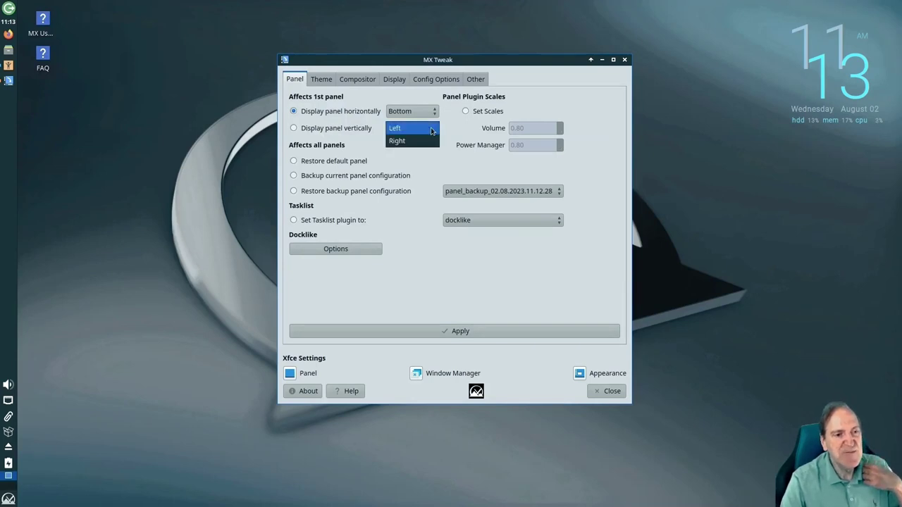
pyautogui.click(405, 117)
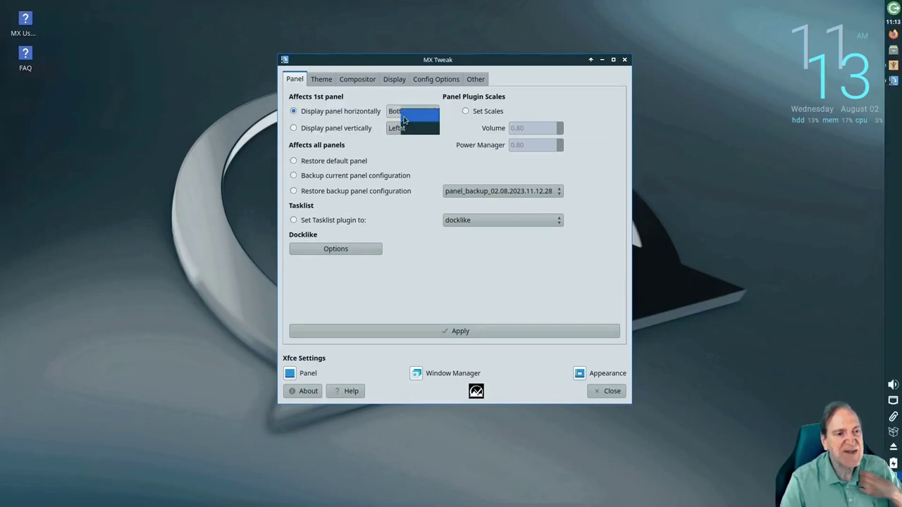
pyautogui.click(295, 128)
pyautogui.click(294, 111)
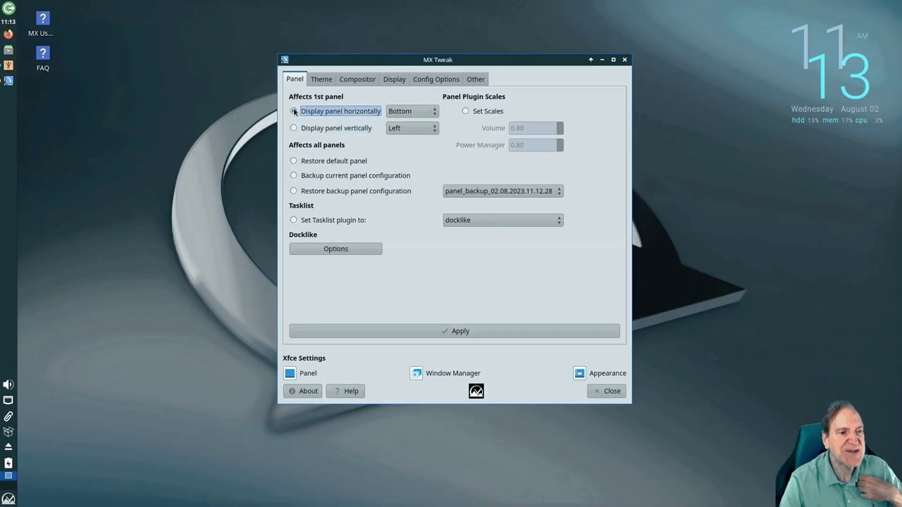
# Glance at Display and Config Options, then enable custom plugin scales with horizontal layout
pyautogui.click(395, 80)
pyautogui.click(431, 80)
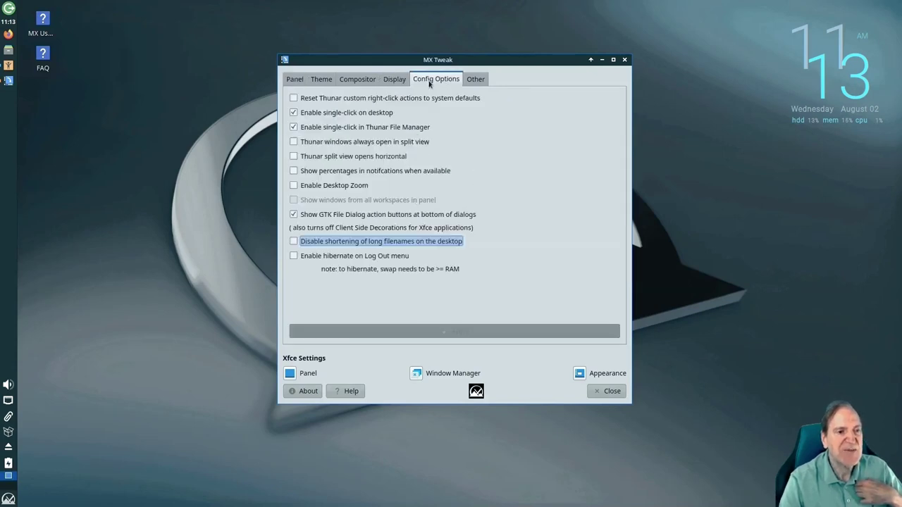
pyautogui.click(295, 80)
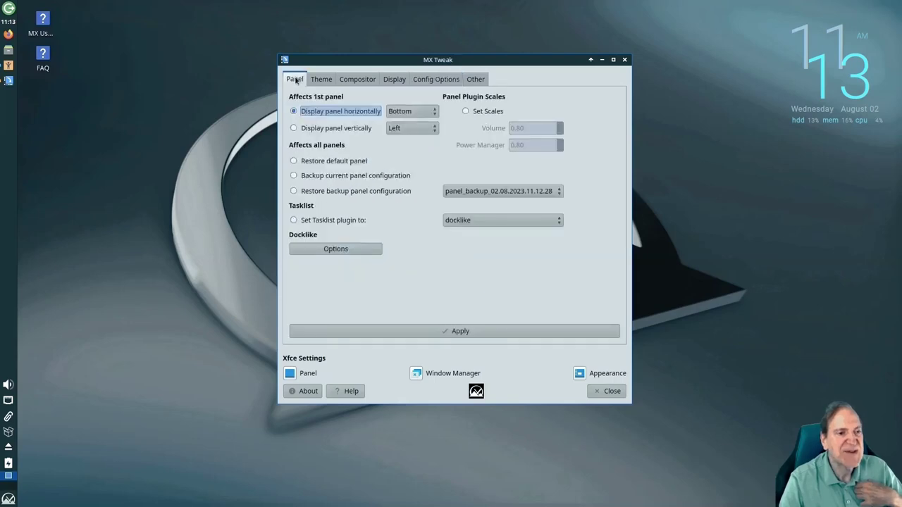
pyautogui.click(465, 111)
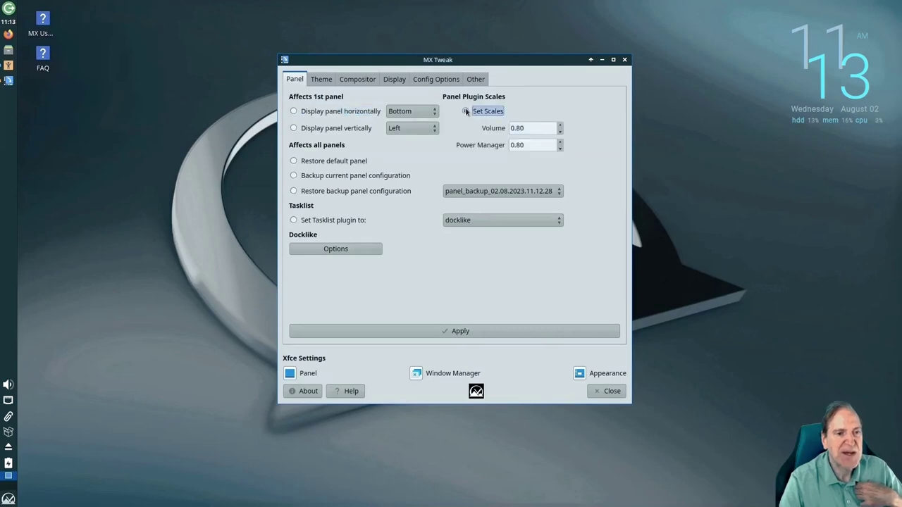
pyautogui.click(294, 111)
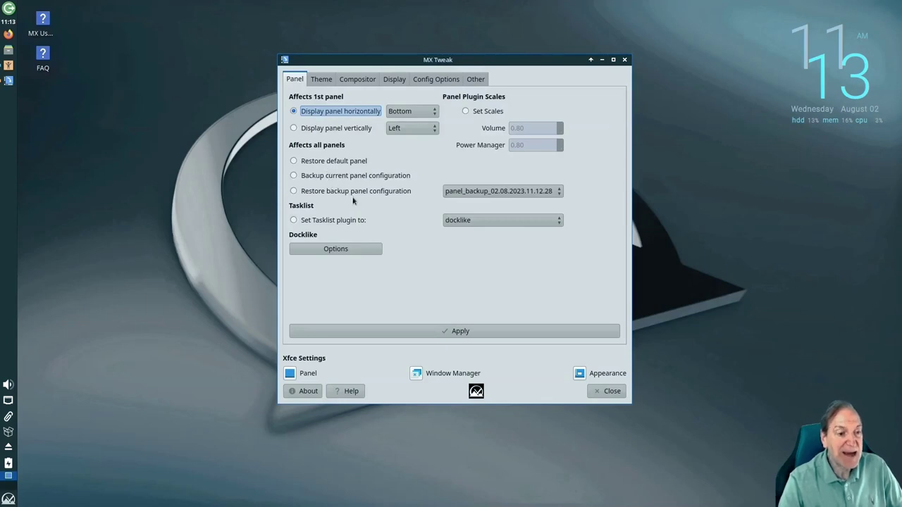
# Apply the horizontal Bottom panel and check the application menu from it
pyautogui.click(462, 332)
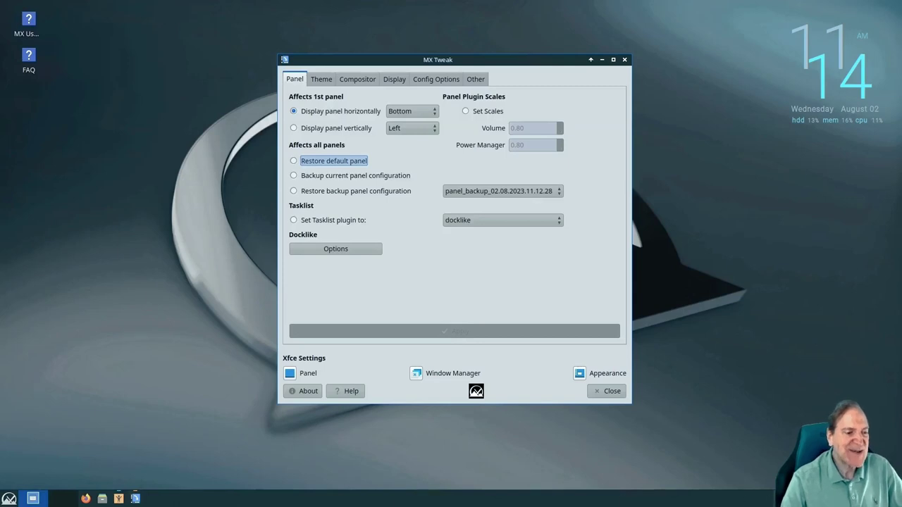
pyautogui.click(9, 499)
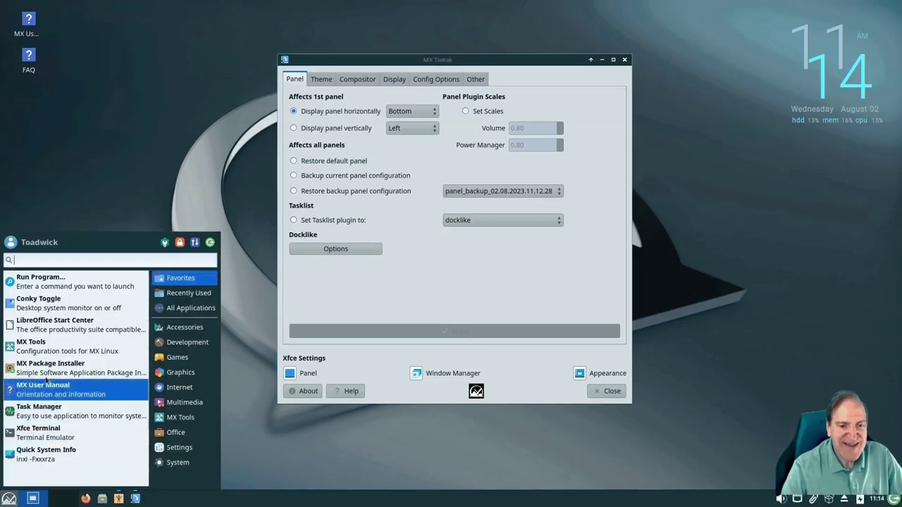
pyautogui.click(401, 317)
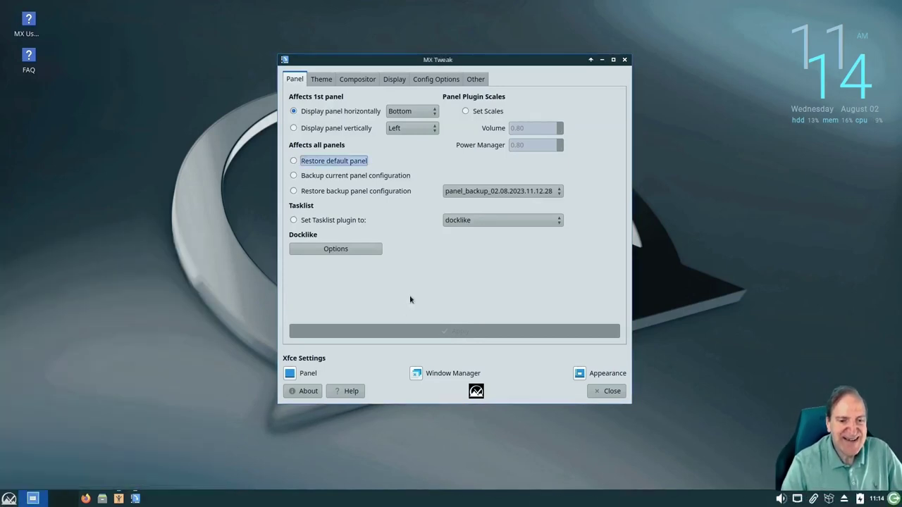
# Apply a vertical left-side panel, inspect the tasklist plugins, and open the home folder
pyautogui.click(293, 128)
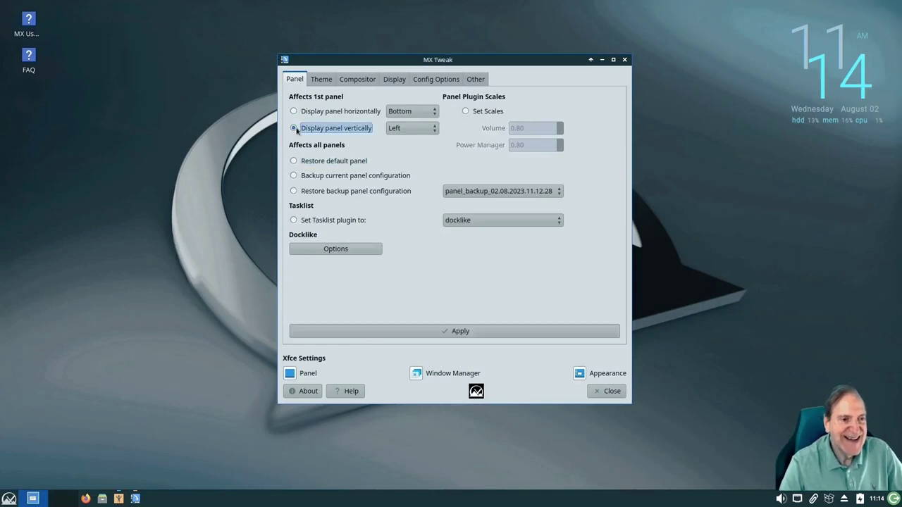
pyautogui.click(451, 332)
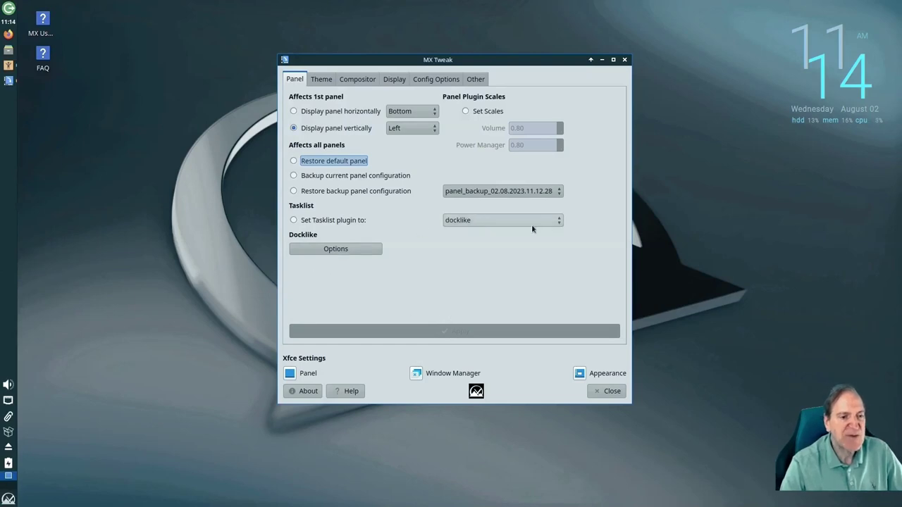
pyautogui.click(558, 223)
pyautogui.click(559, 221)
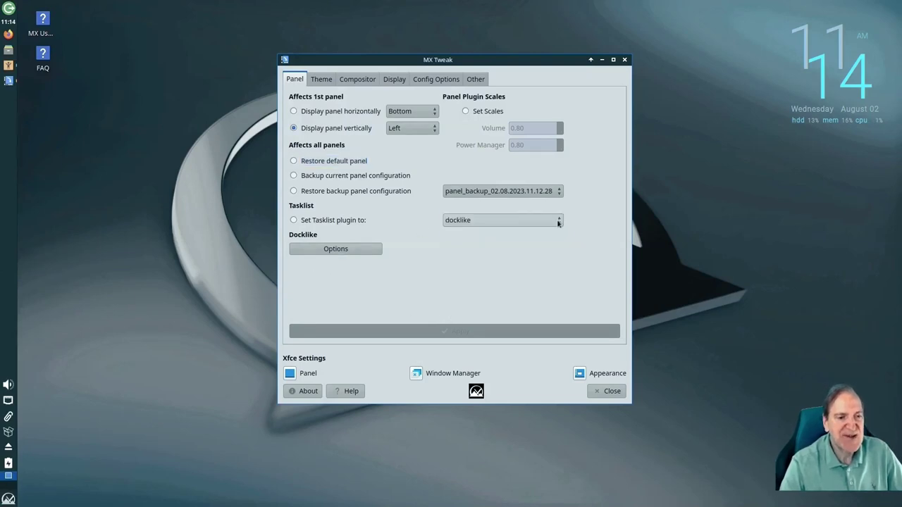
pyautogui.click(8, 49)
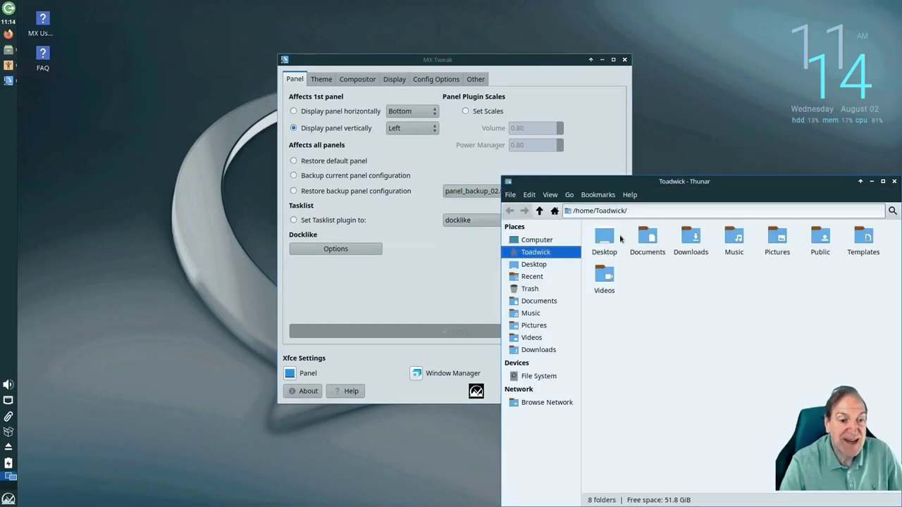
# Reapply the horizontal Bottom panel and enable changing the tasklist plugin
pyautogui.moveTo(9, 52)
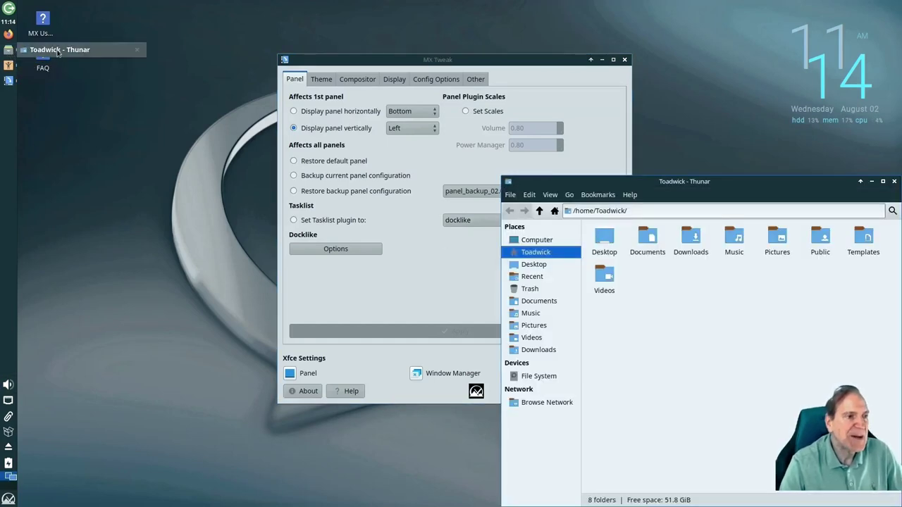
pyautogui.click(388, 271)
pyautogui.click(346, 111)
pyautogui.click(444, 331)
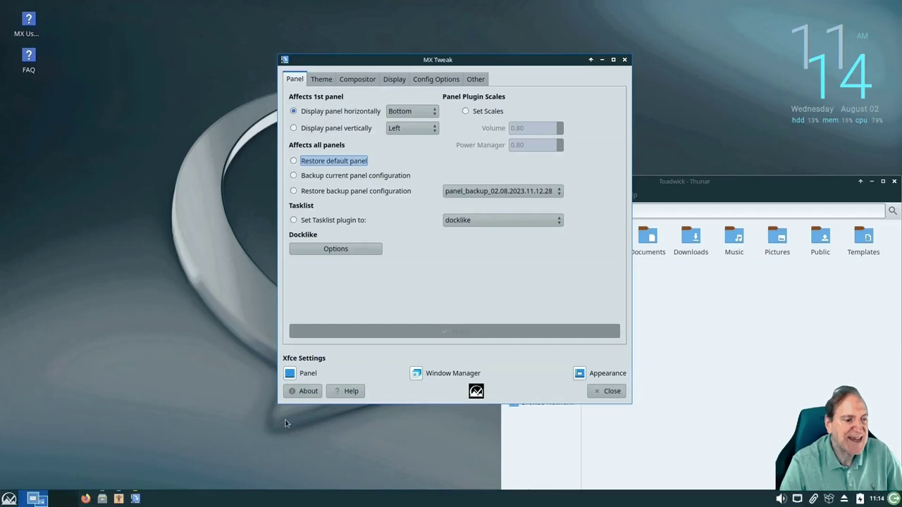
pyautogui.moveTo(143, 498)
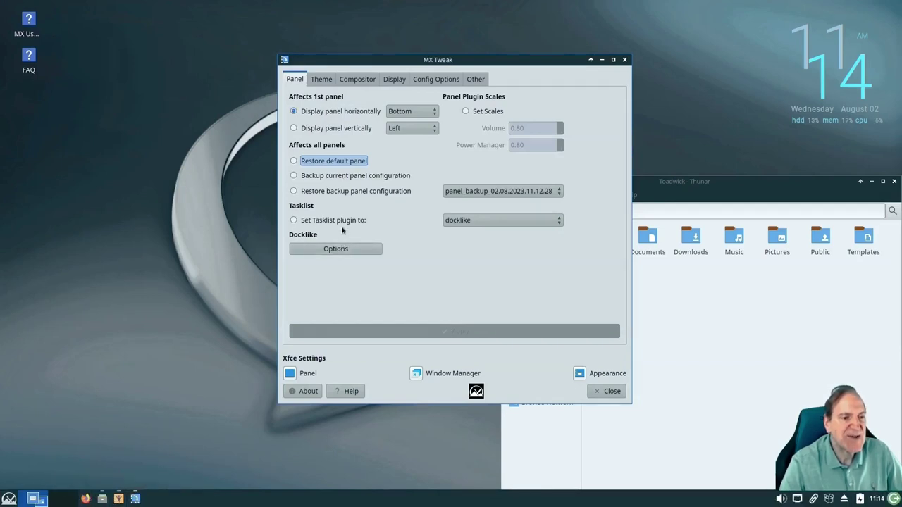
pyautogui.click(294, 220)
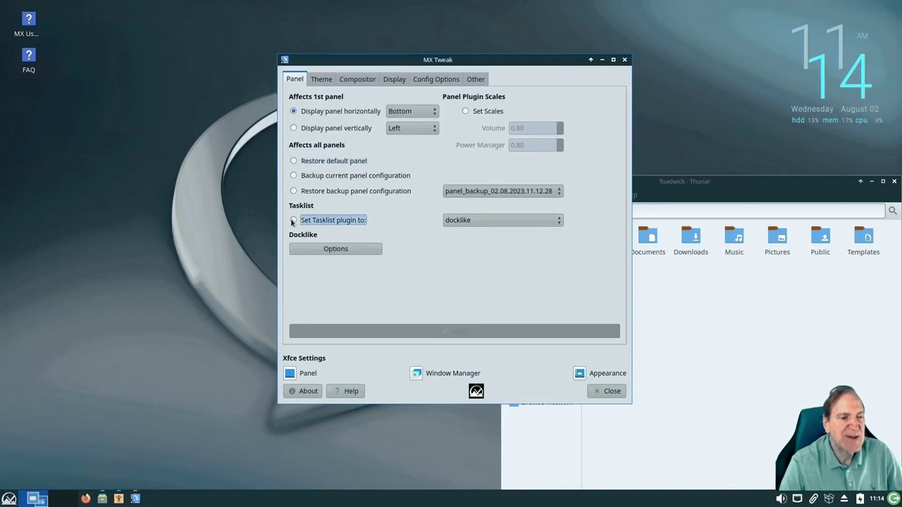
# Turn on Docklike preview thumbnails for open windows, apply, and recheck the options
pyautogui.click(336, 250)
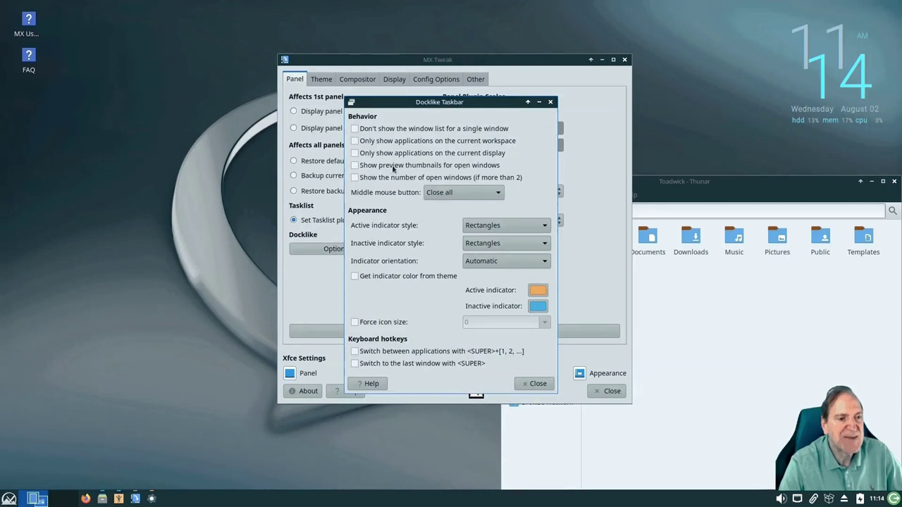
pyautogui.click(355, 165)
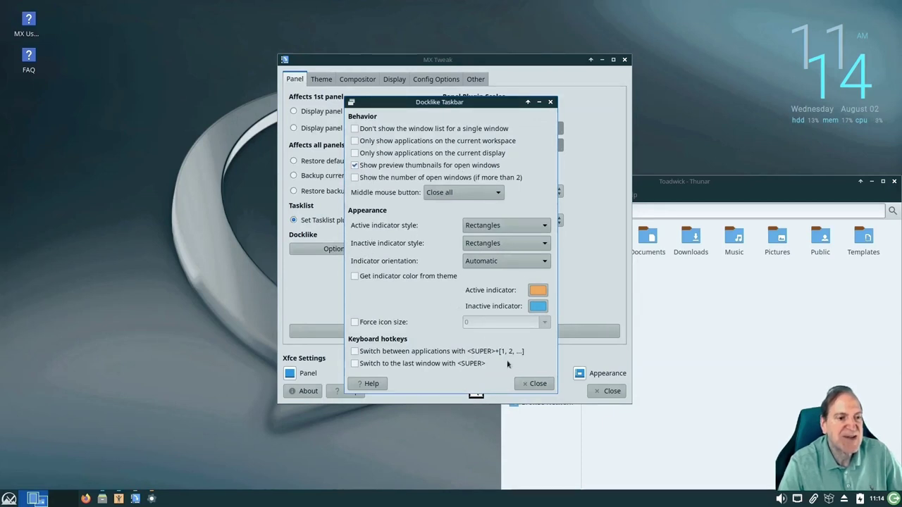
pyautogui.click(536, 384)
pyautogui.click(455, 332)
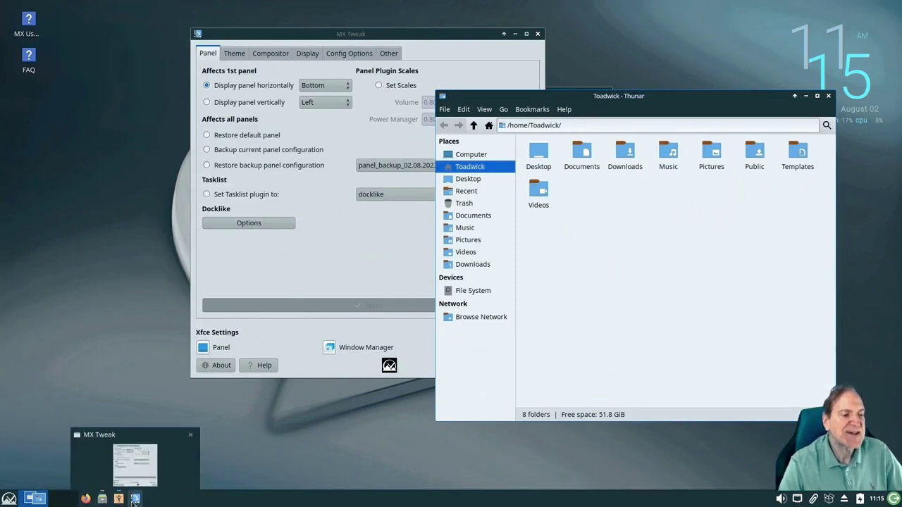
pyautogui.click(368, 235)
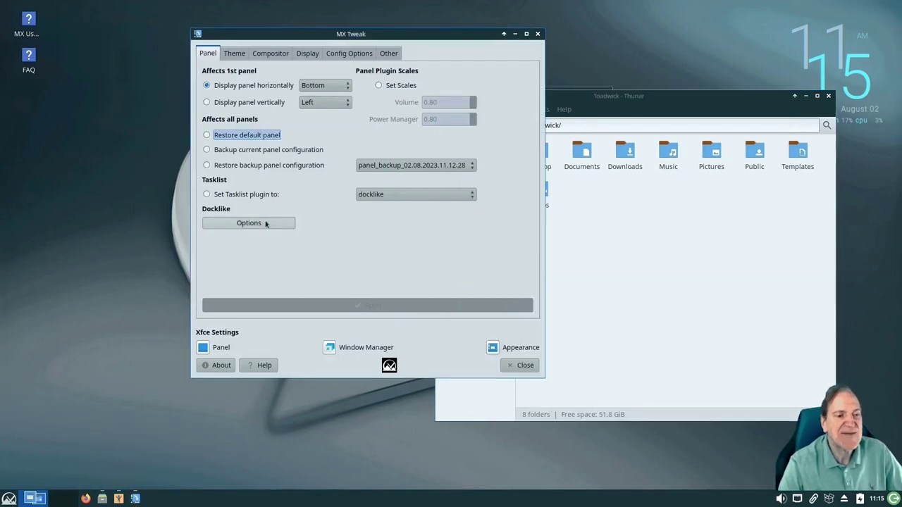
pyautogui.click(264, 225)
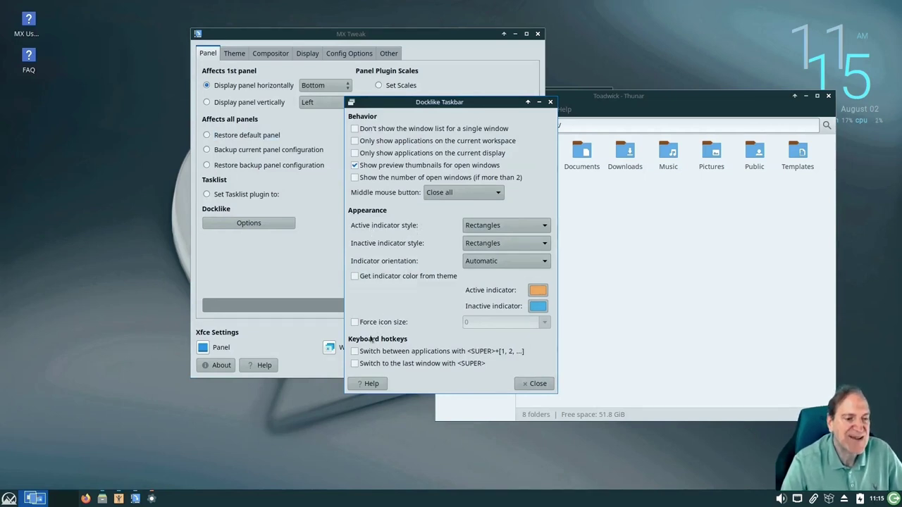
pyautogui.click(533, 384)
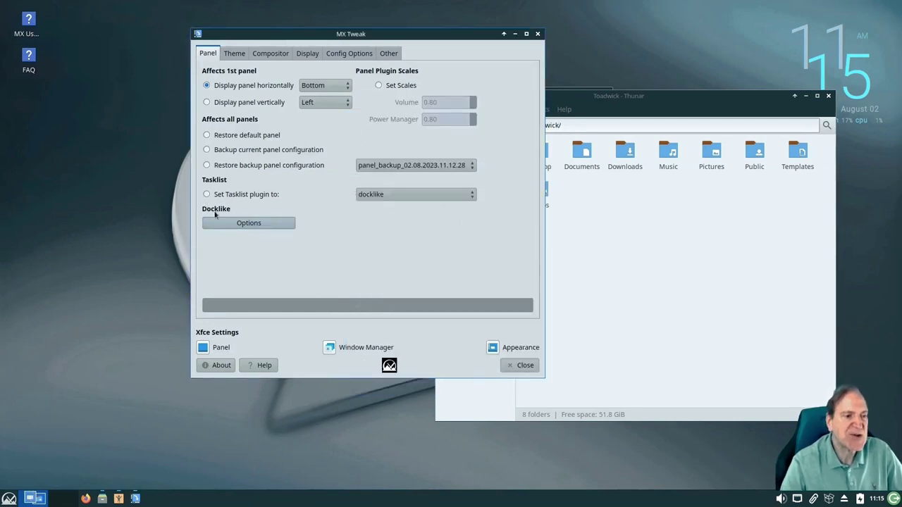
pyautogui.click(205, 195)
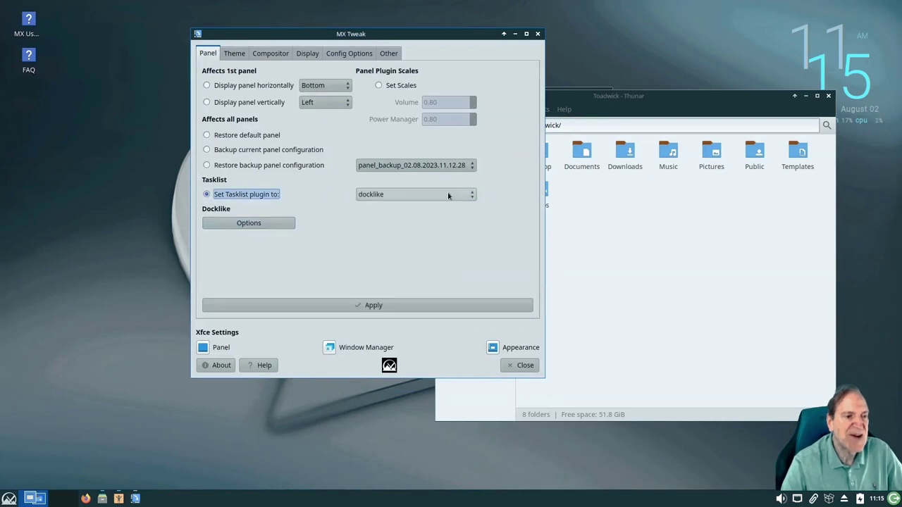
pyautogui.click(473, 197)
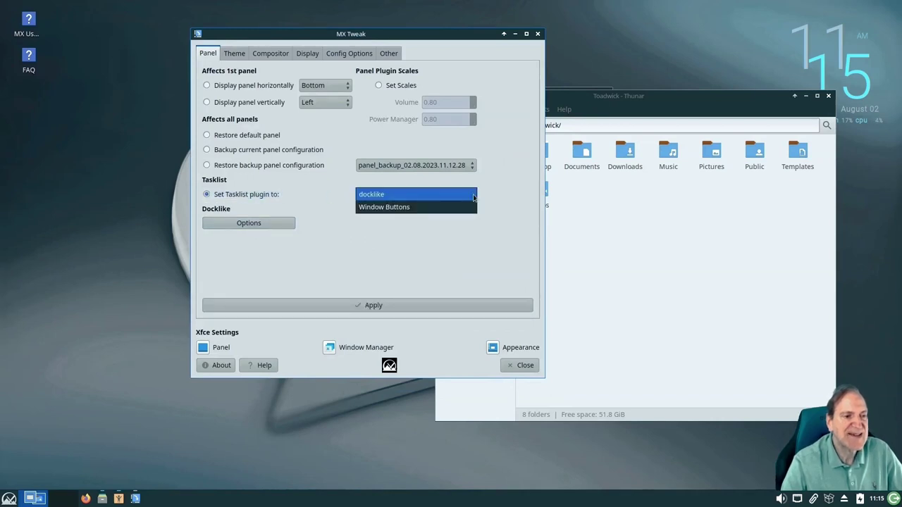
pyautogui.click(405, 209)
pyautogui.click(368, 305)
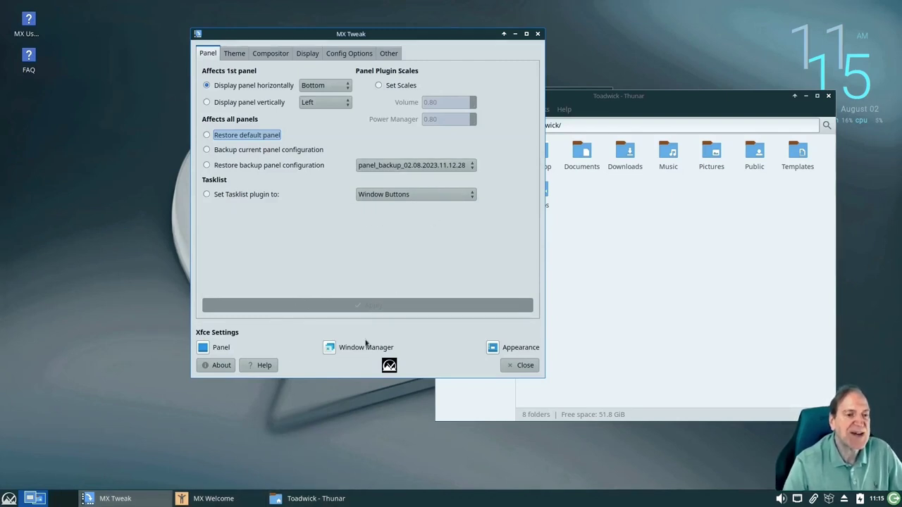
pyautogui.click(466, 194)
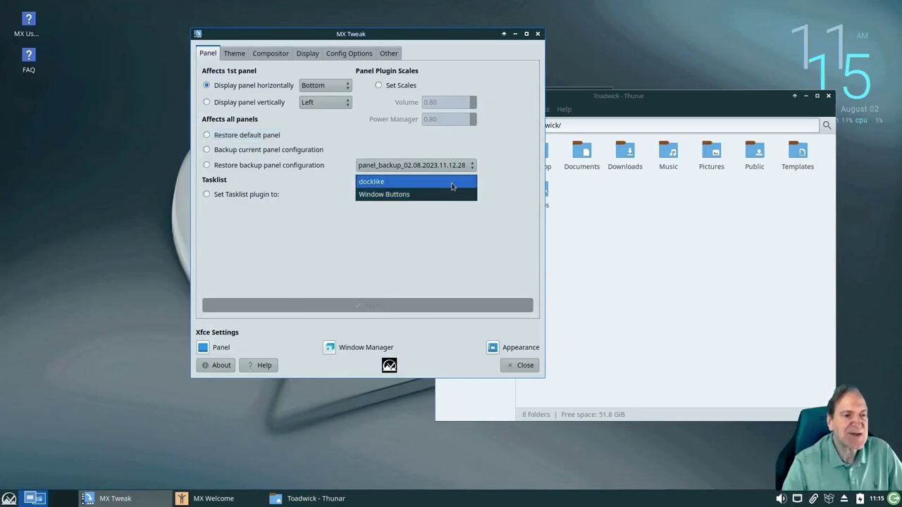
pyautogui.click(452, 183)
pyautogui.click(206, 195)
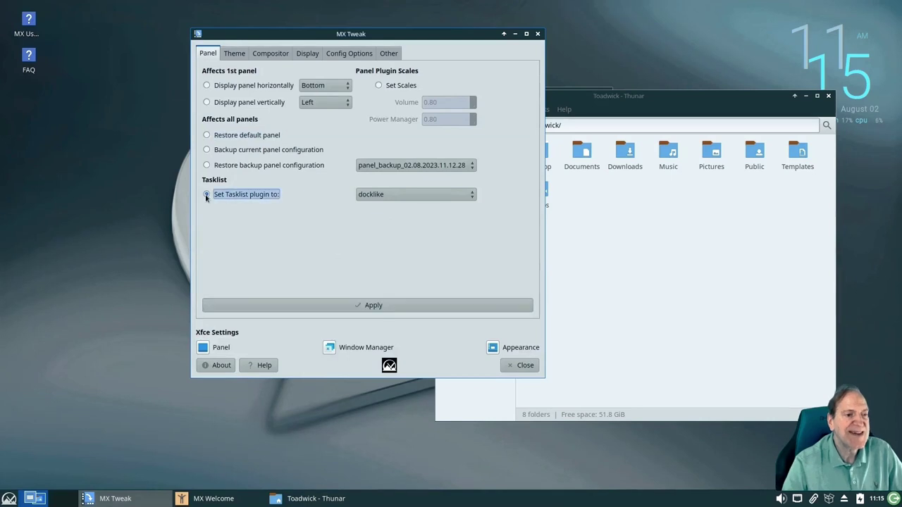
pyautogui.click(366, 308)
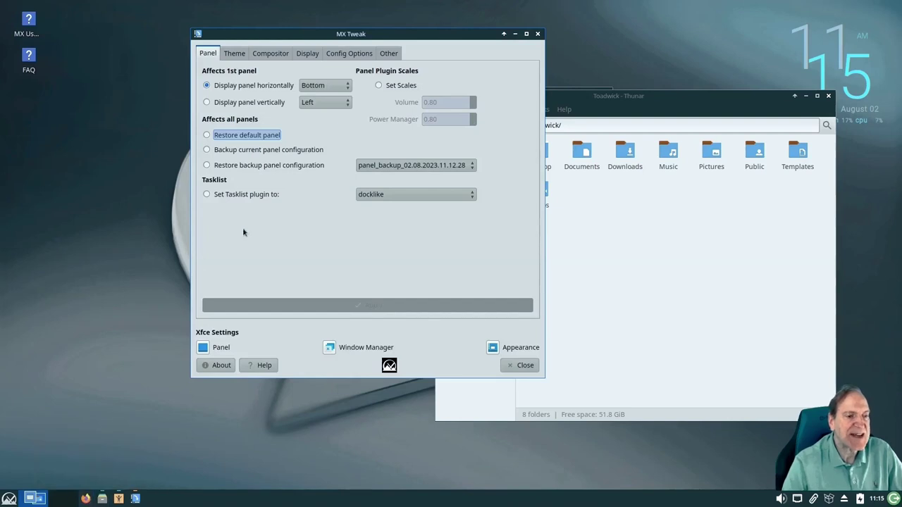
# Set the application and window border themes to mx-comfort-dark
pyautogui.click(234, 53)
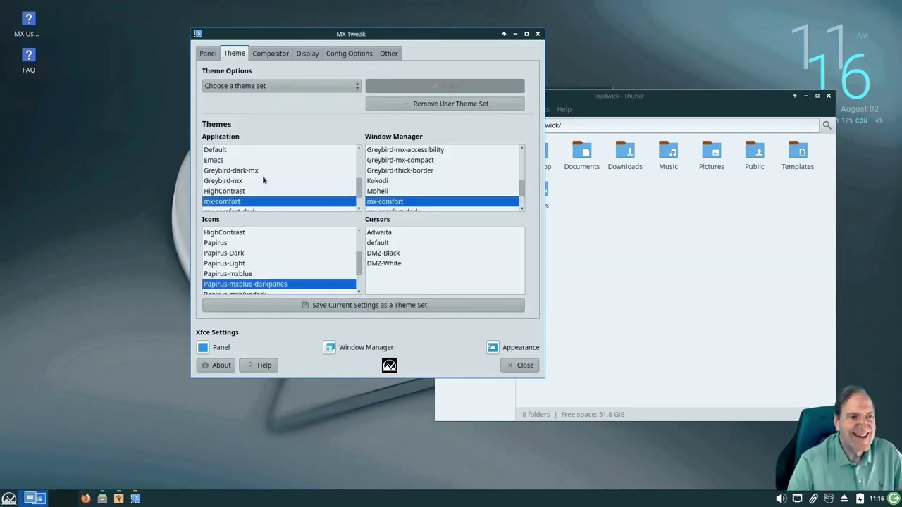
pyautogui.scroll(-1, 263, 180)
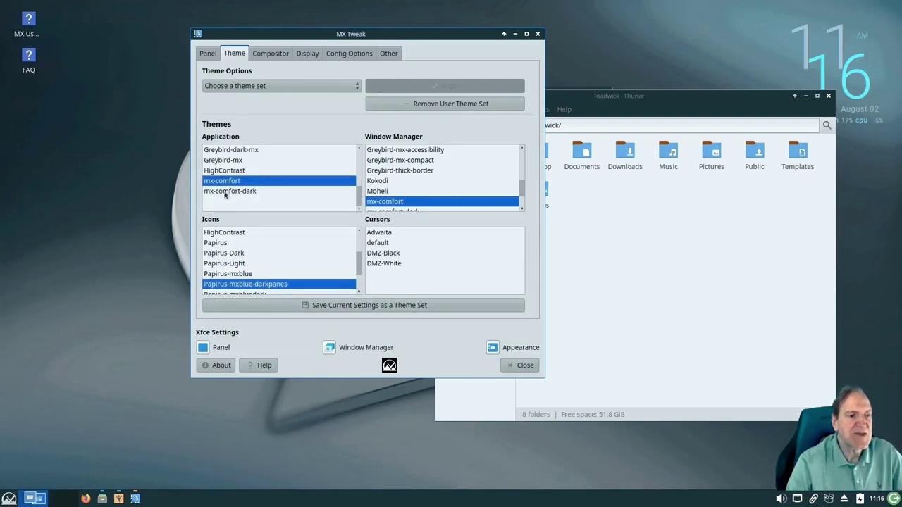
pyautogui.click(225, 192)
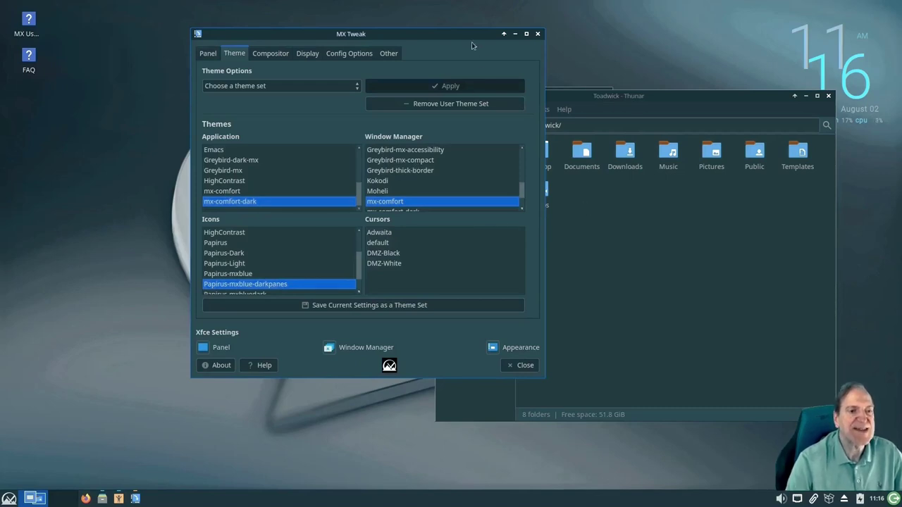
pyautogui.moveTo(523, 187); pyautogui.dragTo(525, 201)
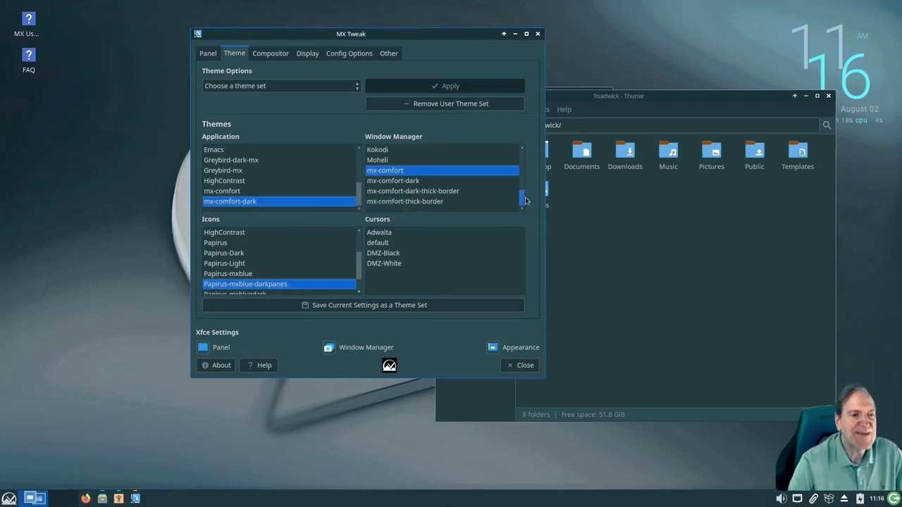
pyautogui.click(413, 183)
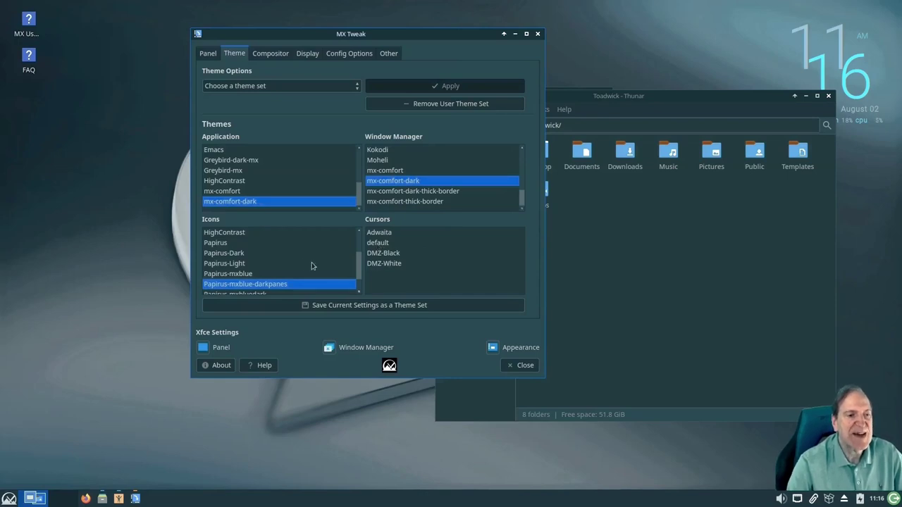
pyautogui.scroll(-1, 294, 262)
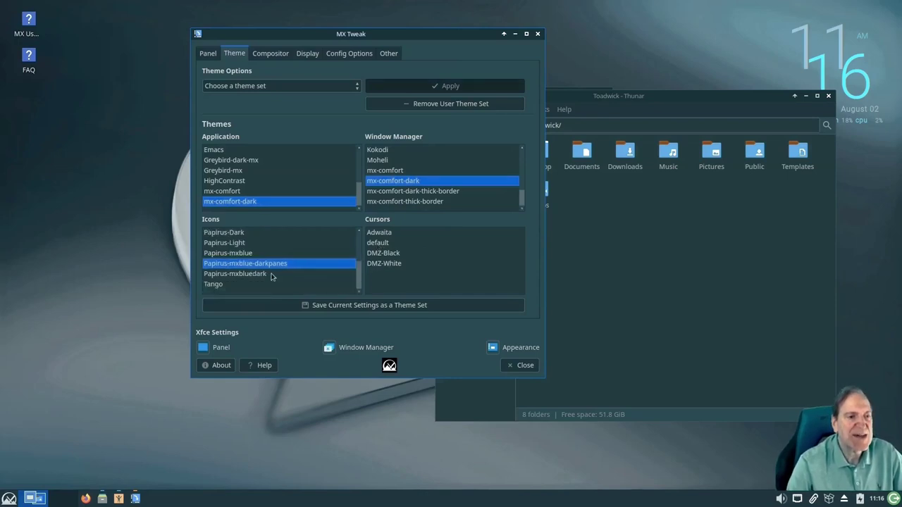
pyautogui.scroll(3, 224, 264)
# Try gnome, ePapirus-Dark and Papirus variants, settling on Papirus-mxbluedark icons
pyautogui.click(221, 265)
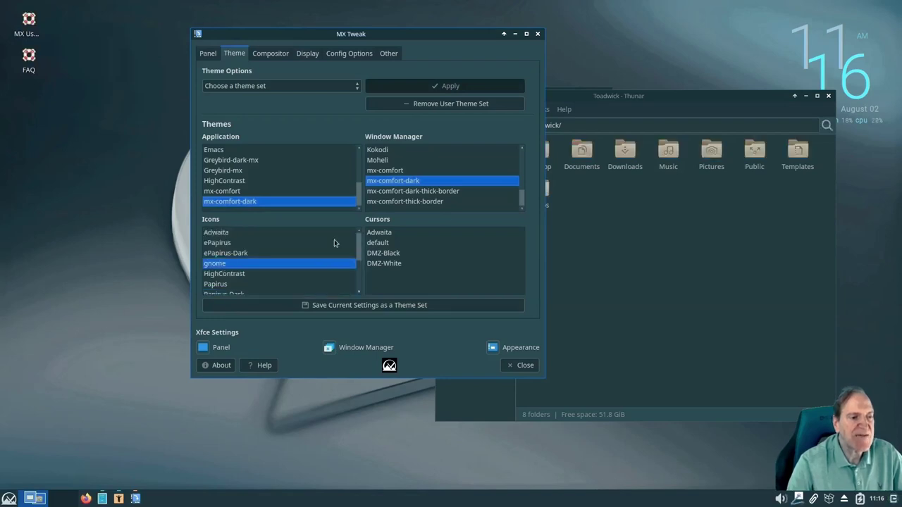
pyautogui.click(236, 254)
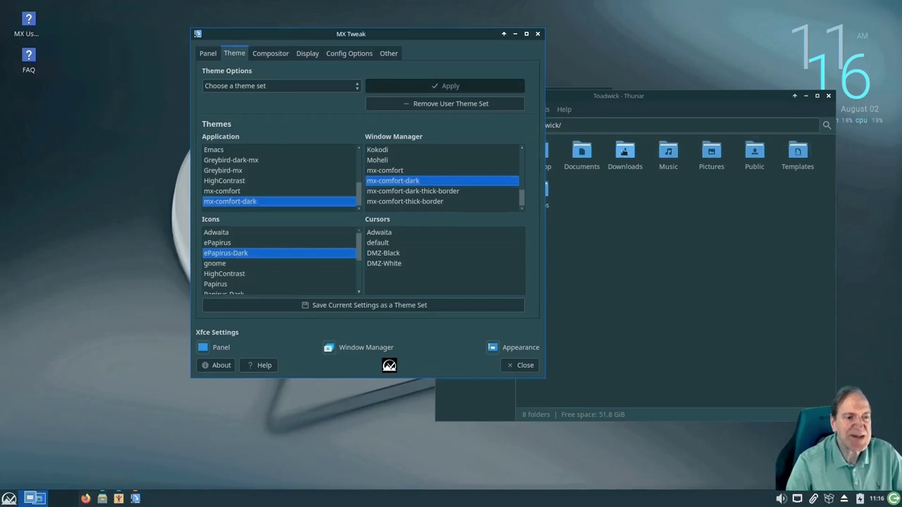
pyautogui.scroll(-2, 268, 278)
pyautogui.click(241, 285)
pyautogui.scroll(-1, 250, 275)
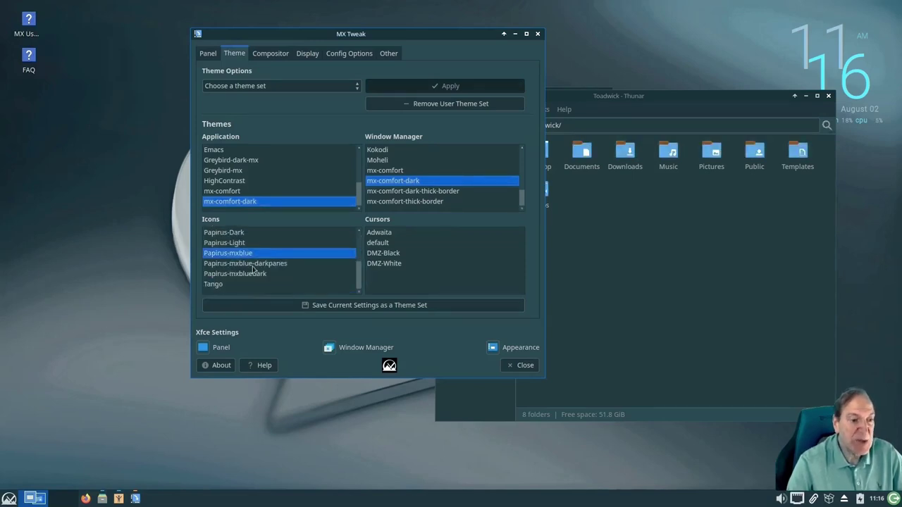
pyautogui.click(254, 263)
pyautogui.moveTo(447, 33); pyautogui.dragTo(335, 48)
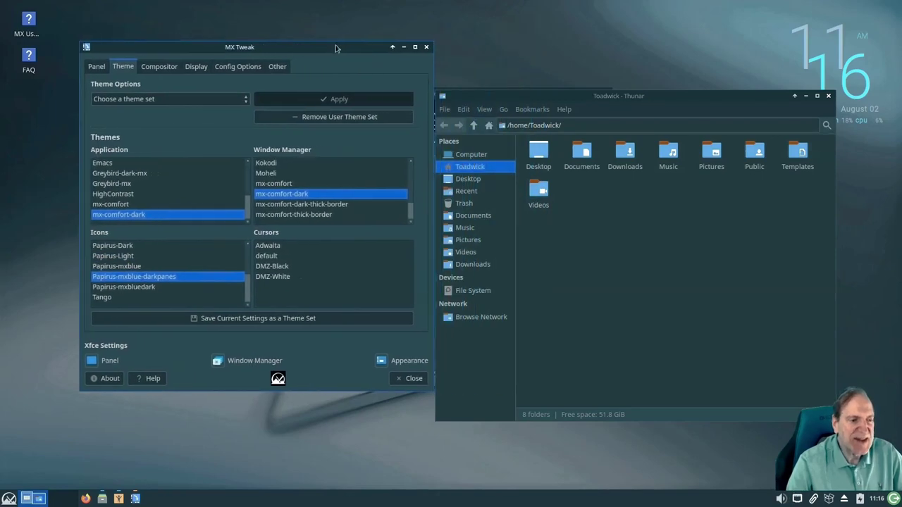
pyautogui.click(138, 289)
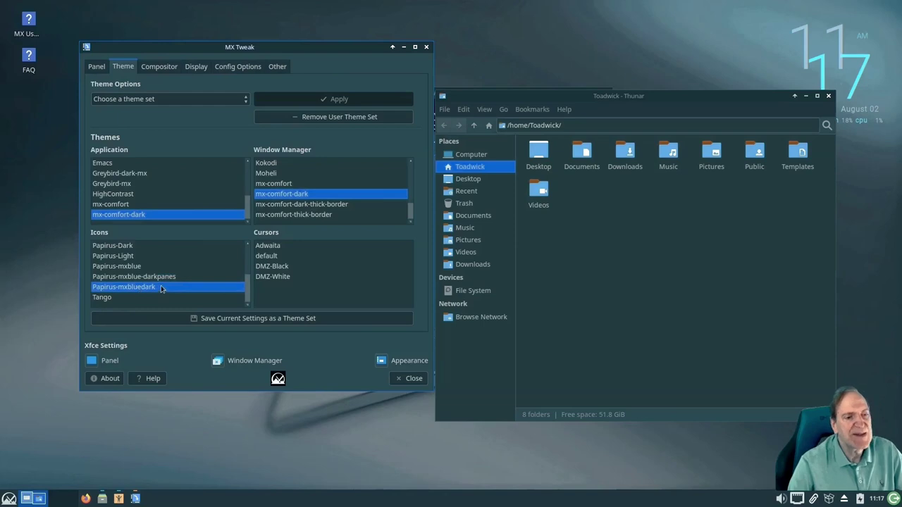
pyautogui.click(154, 278)
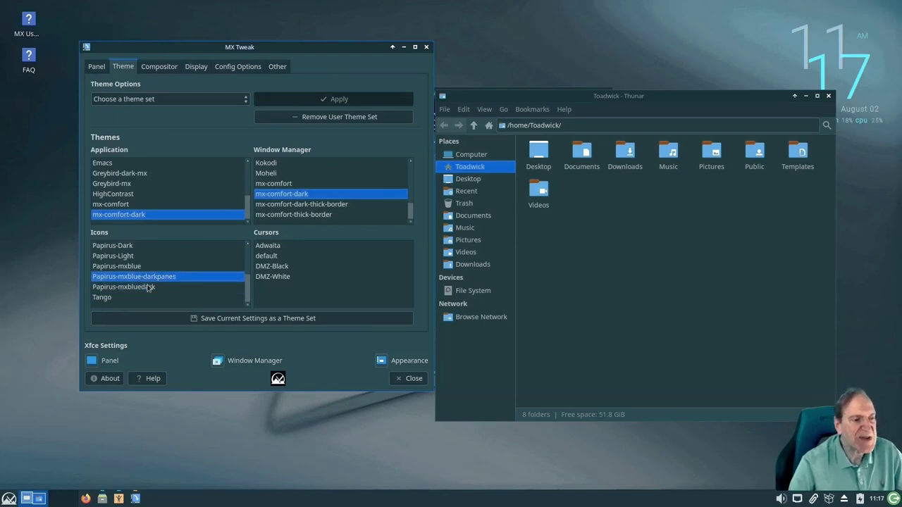
pyautogui.click(150, 287)
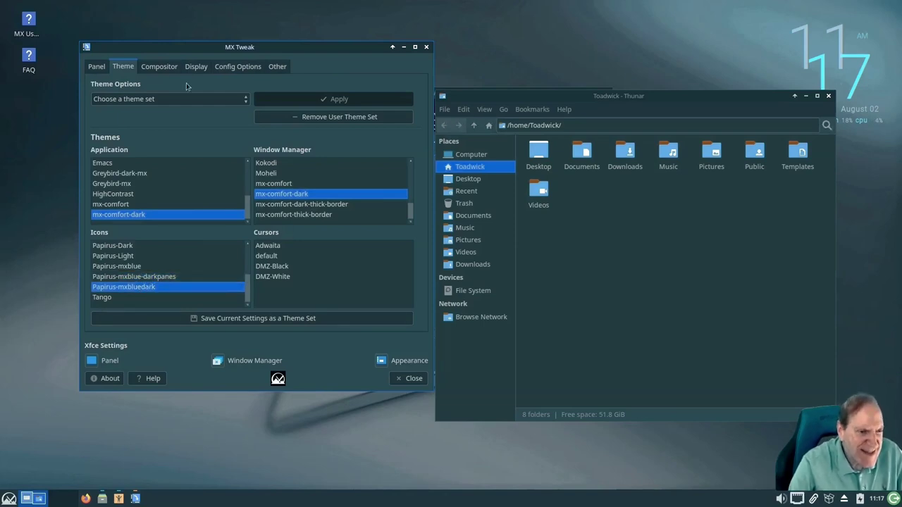
# Select the MX Dark theme set and apply it
pyautogui.click(160, 69)
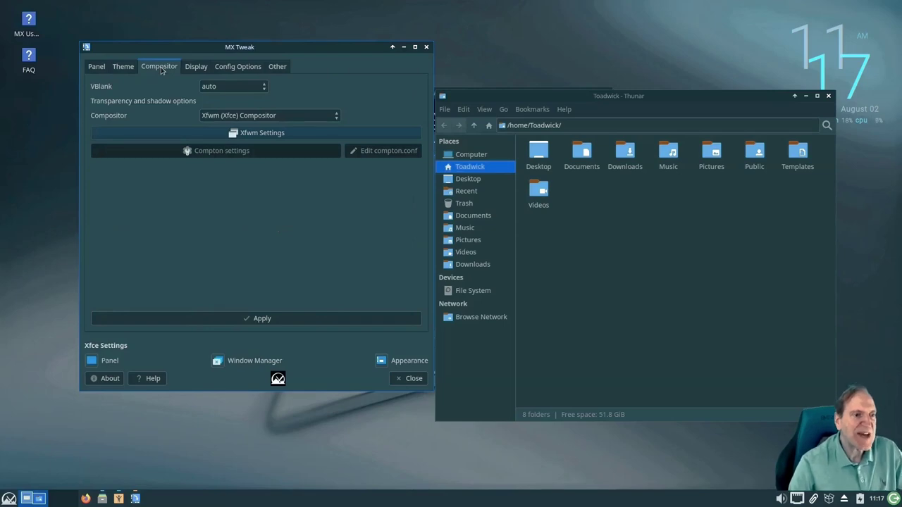
pyautogui.click(127, 66)
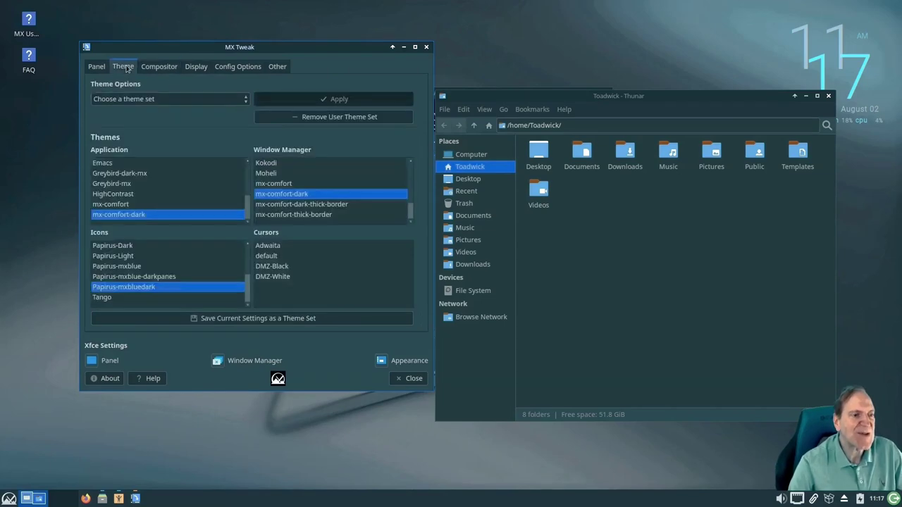
pyautogui.click(247, 100)
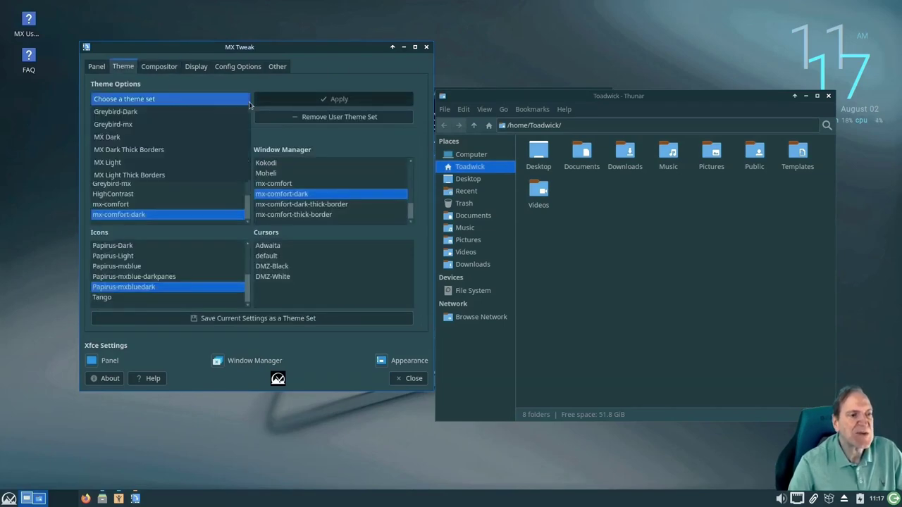
pyautogui.click(118, 139)
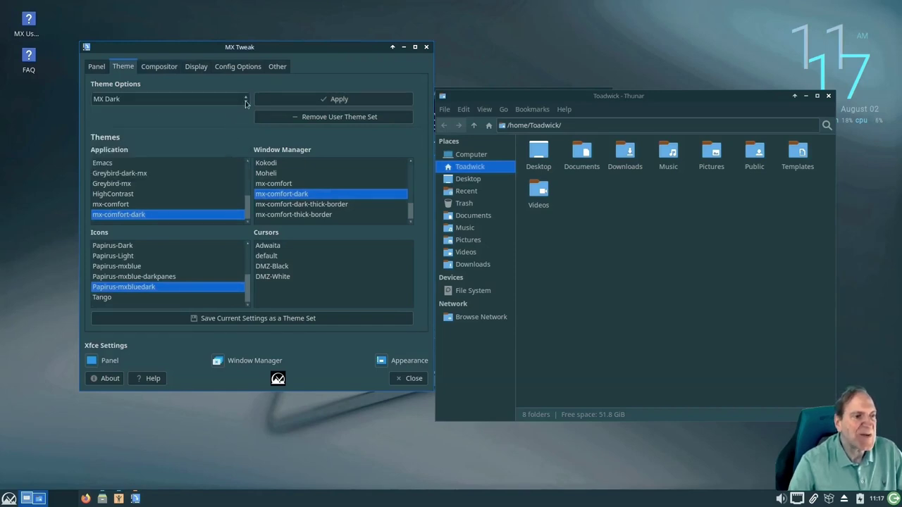
pyautogui.click(246, 103)
pyautogui.click(300, 88)
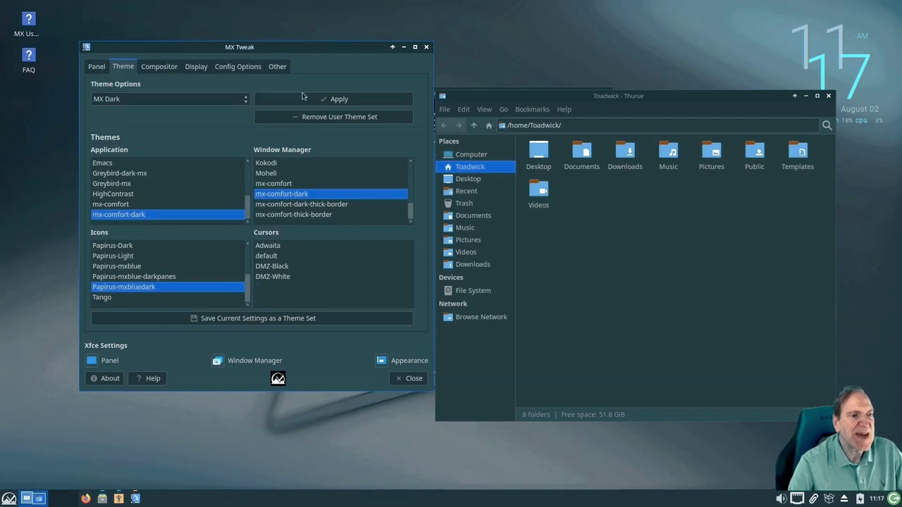
pyautogui.click(309, 99)
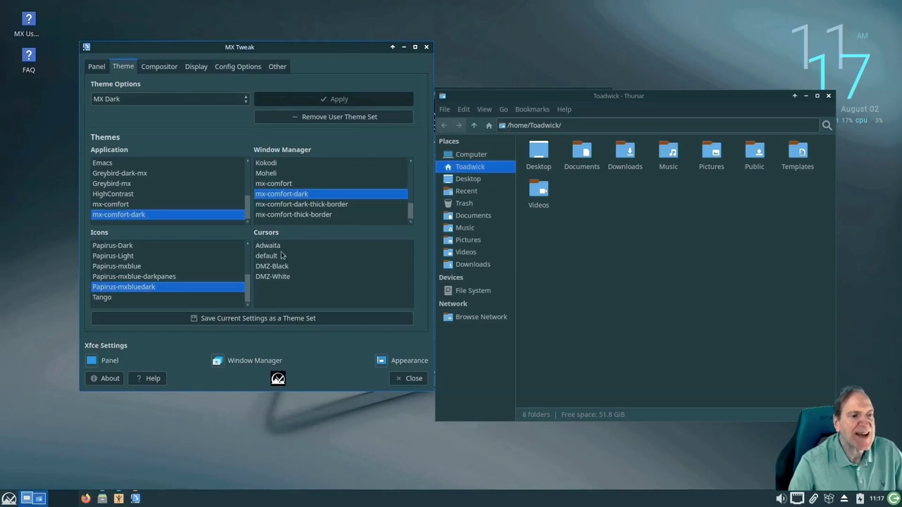
pyautogui.click(9, 498)
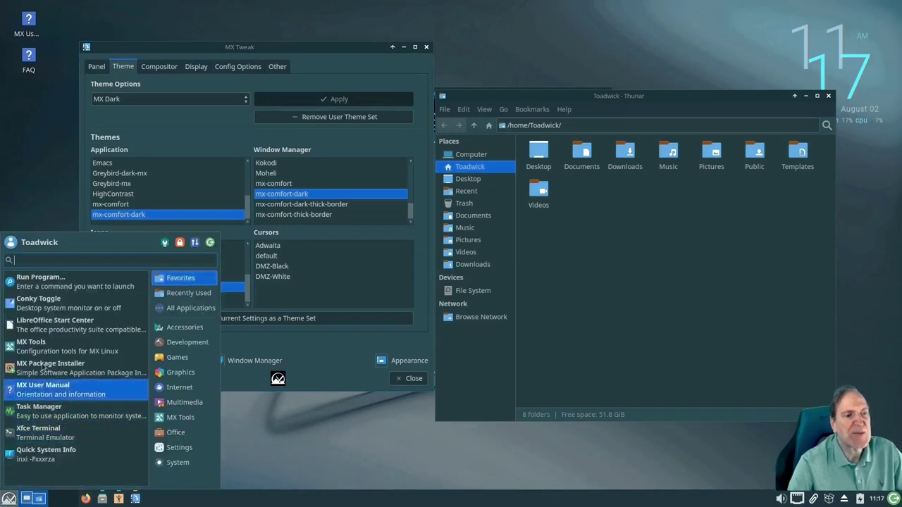
pyautogui.click(174, 83)
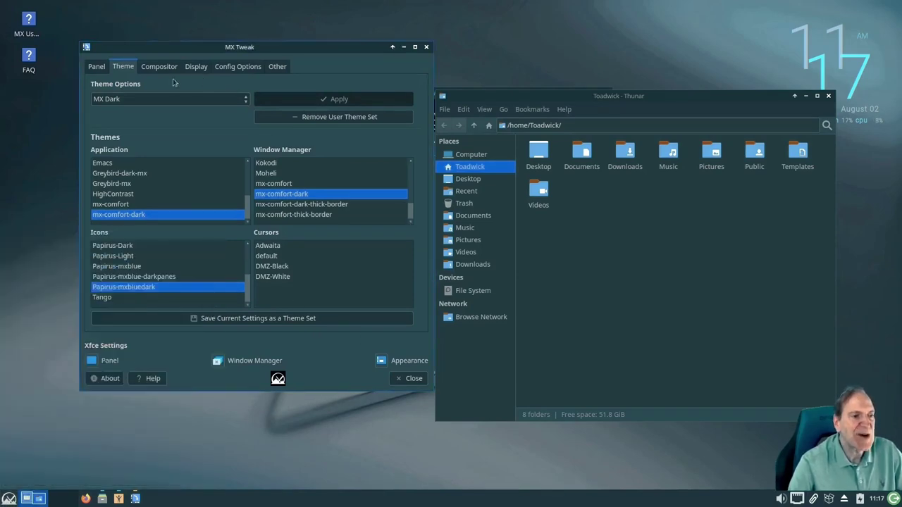
# Keep the Xfwm (Xfce) compositor, view Display, then show Config Options
pyautogui.click(160, 67)
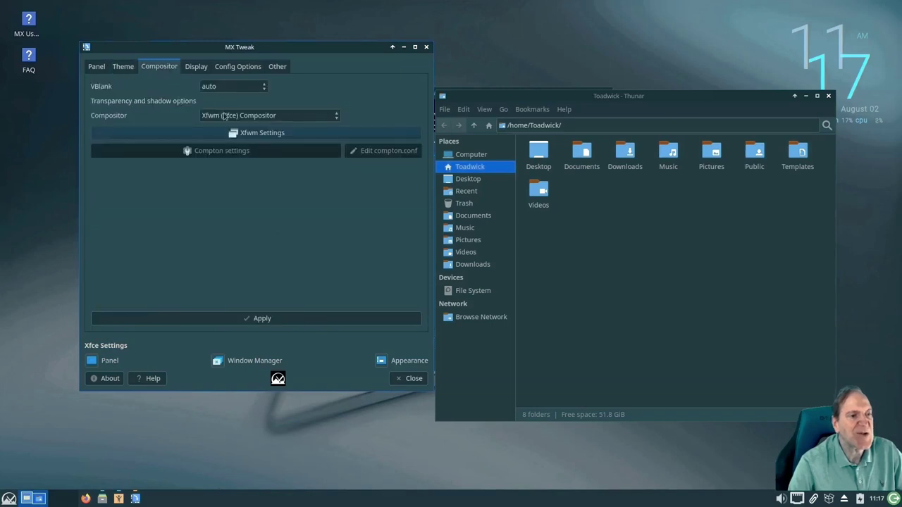
pyautogui.click(336, 117)
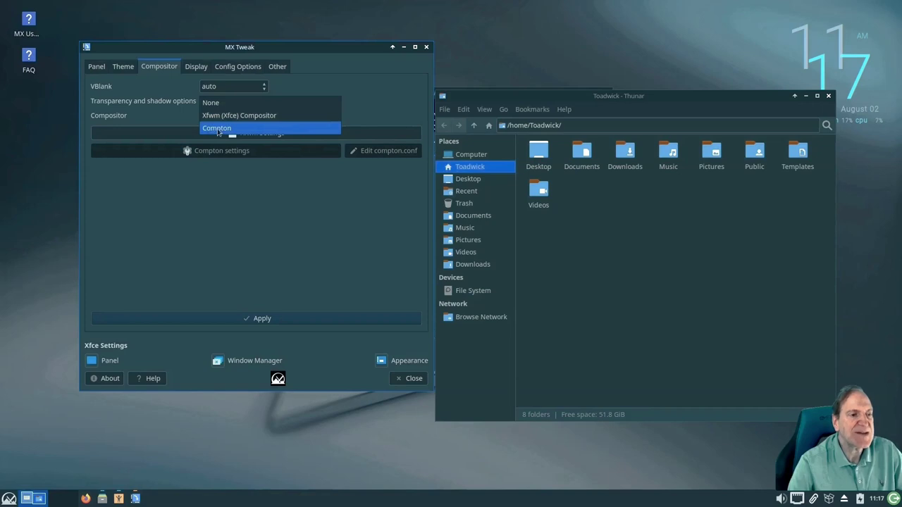
pyautogui.click(368, 105)
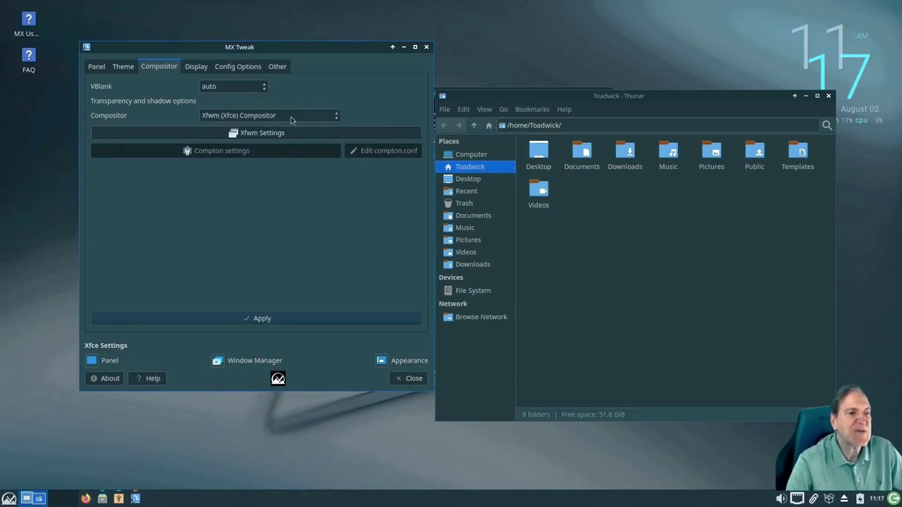
pyautogui.click(199, 67)
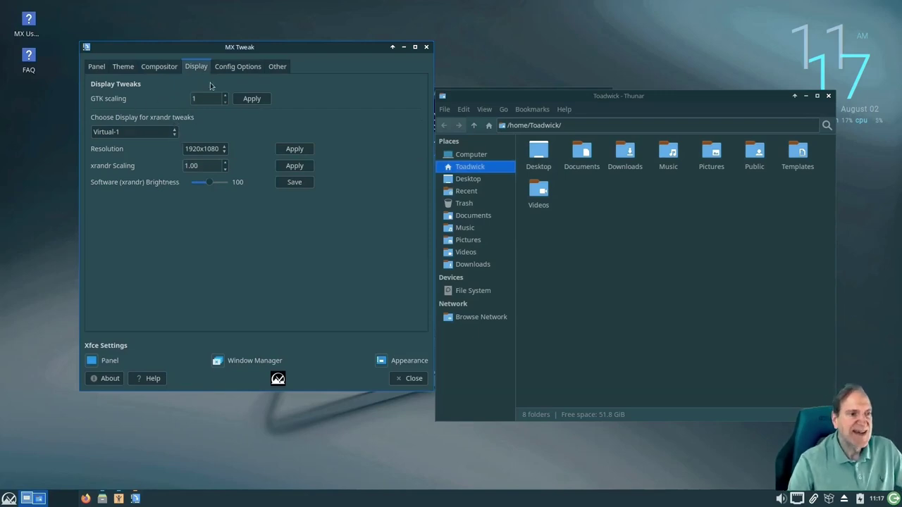
pyautogui.click(239, 69)
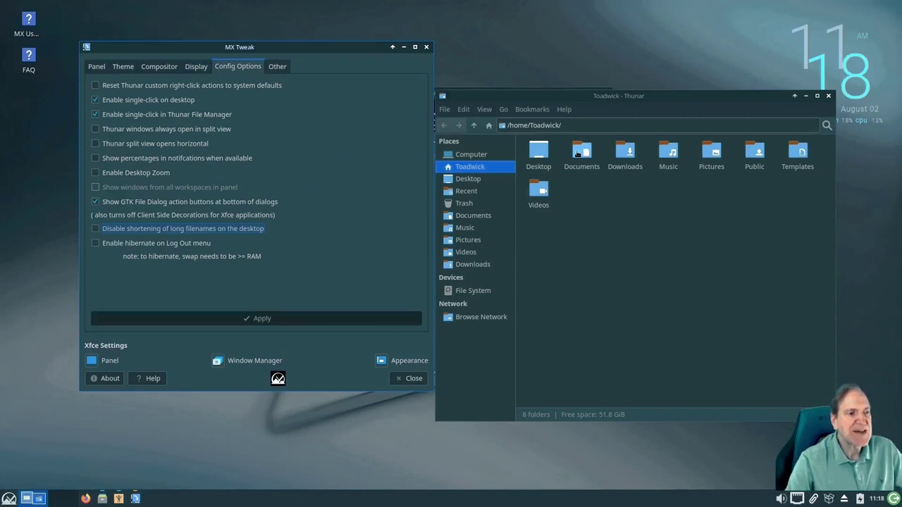
# Test single-click on Documents and Music, turn off Thunar single-click, check the Users Manual
pyautogui.click(576, 152)
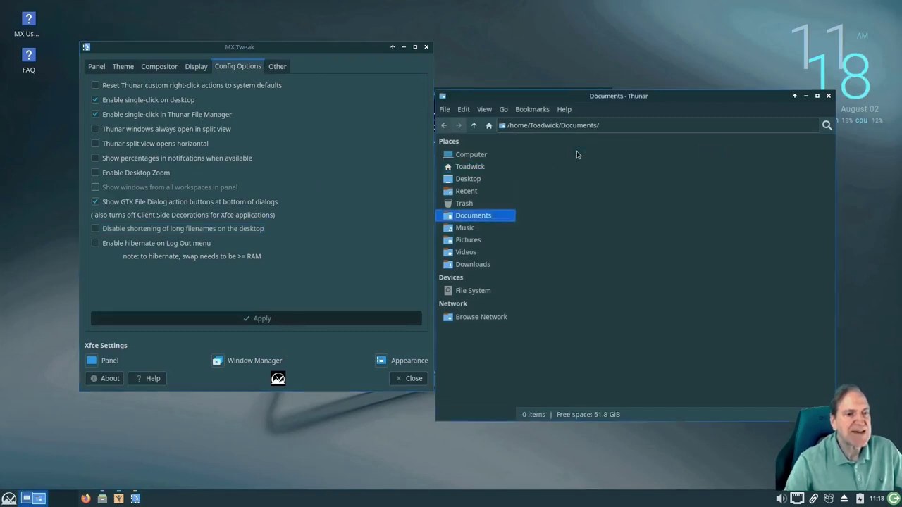
pyautogui.click(470, 165)
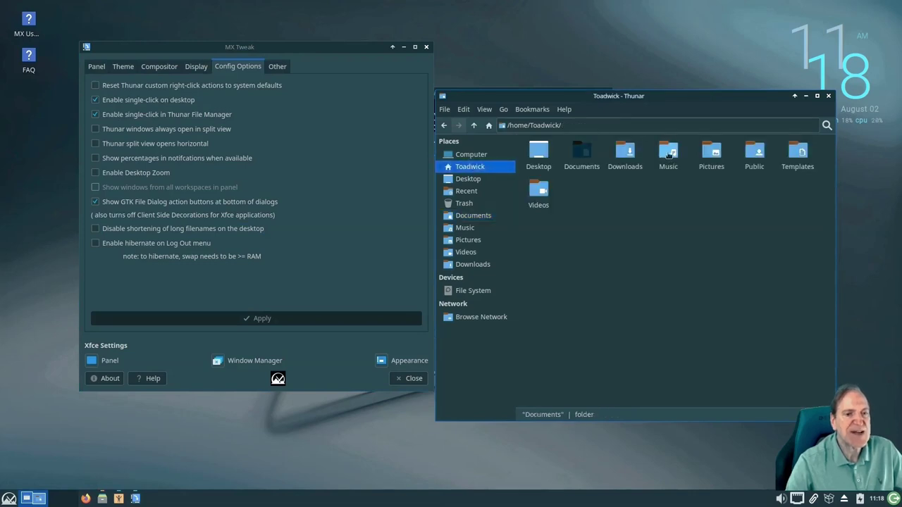
pyautogui.click(664, 161)
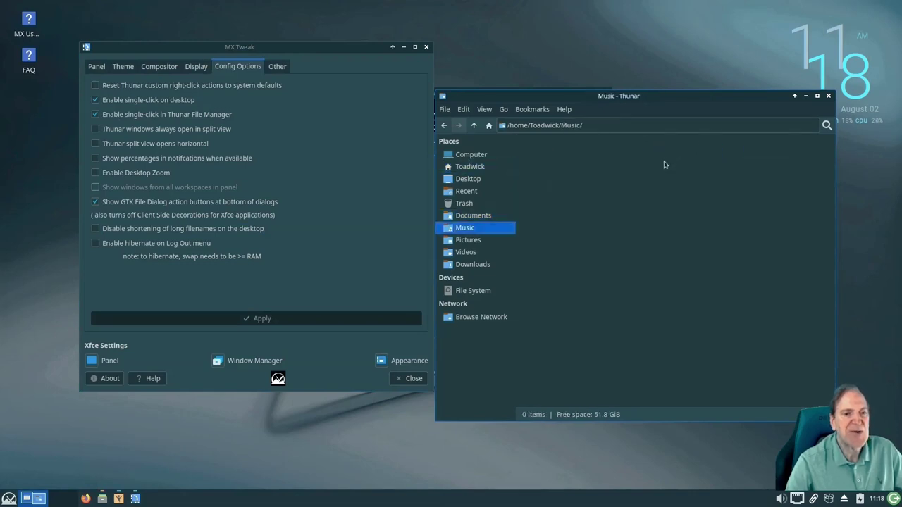
pyautogui.click(459, 166)
pyautogui.click(94, 117)
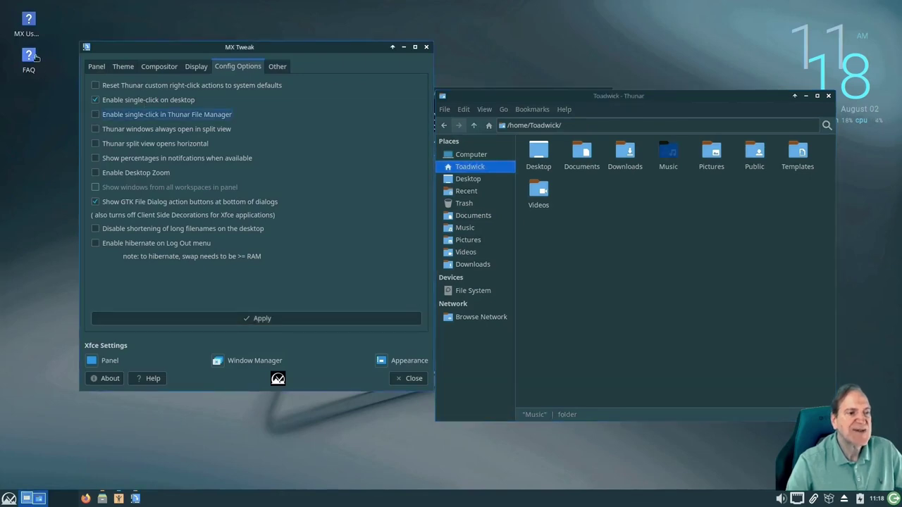
pyautogui.click(28, 22)
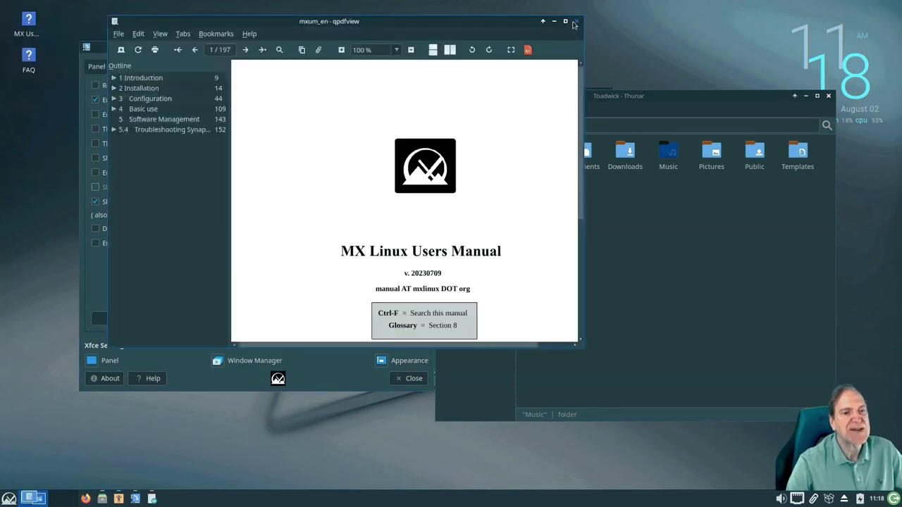
pyautogui.click(576, 24)
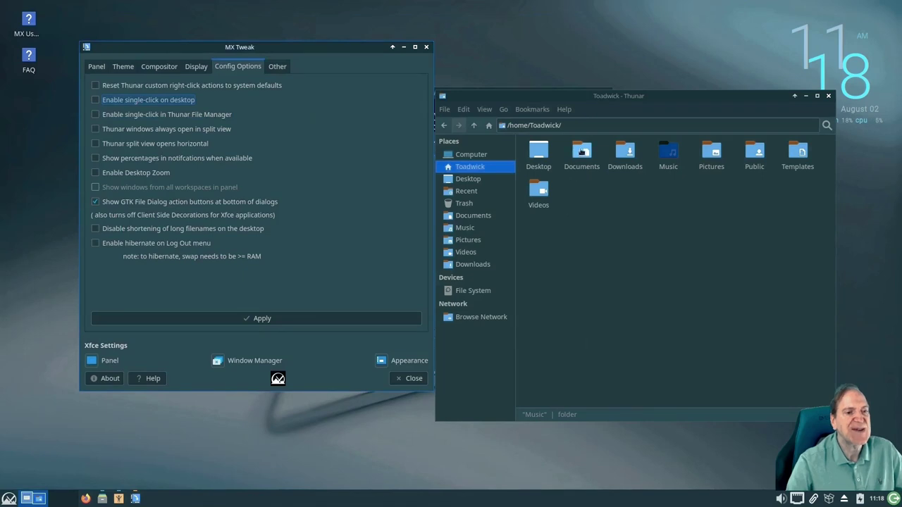
# Test double-click folder opening, apply the single-click settings, then view the Other tab
pyautogui.doubleClick(581, 154)
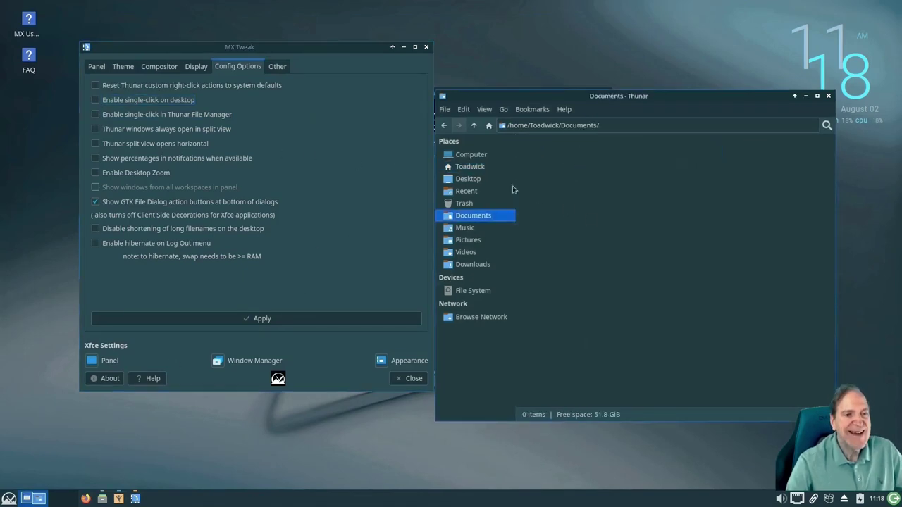
pyautogui.press('BackSpace')
pyautogui.doubleClick(622, 154)
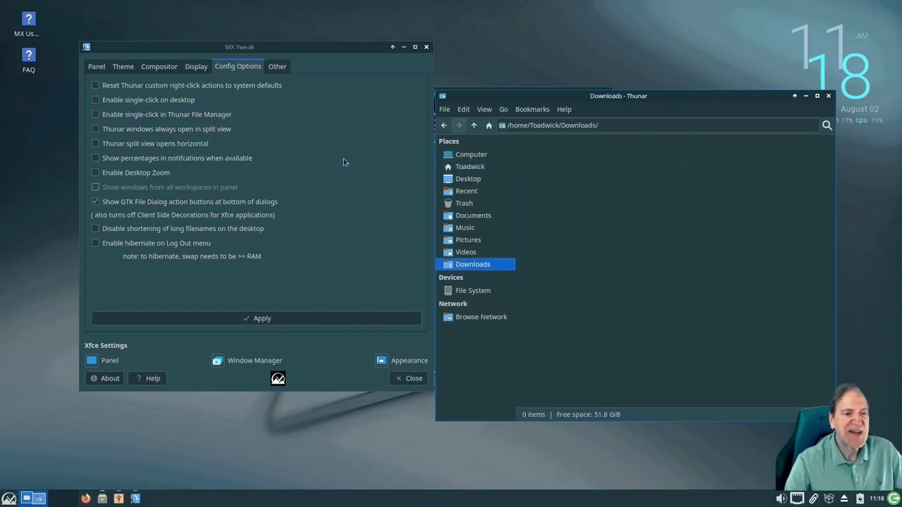
pyautogui.moveTo(378, 60); pyautogui.dragTo(356, 59)
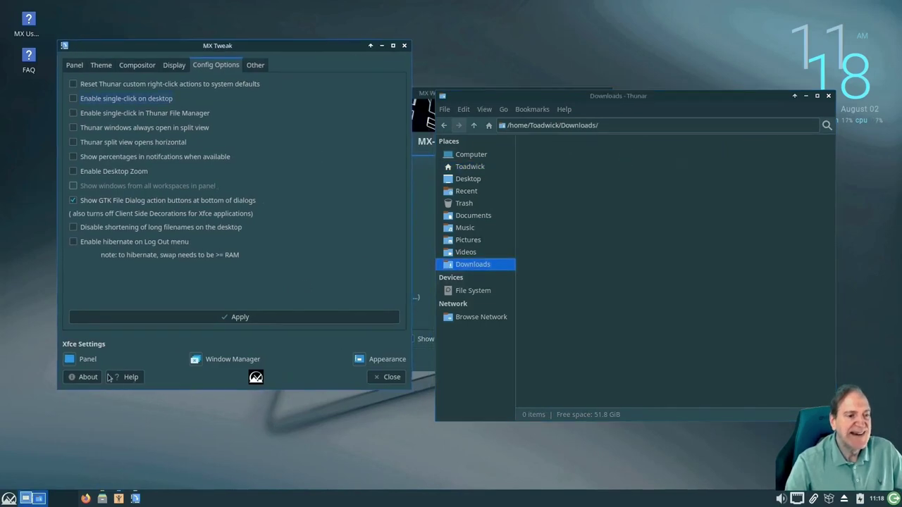
pyautogui.click(252, 318)
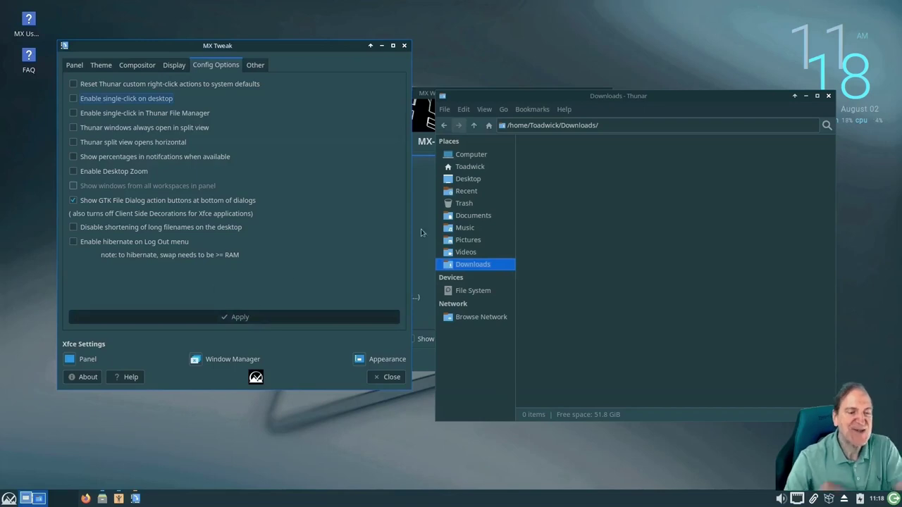
pyautogui.click(473, 126)
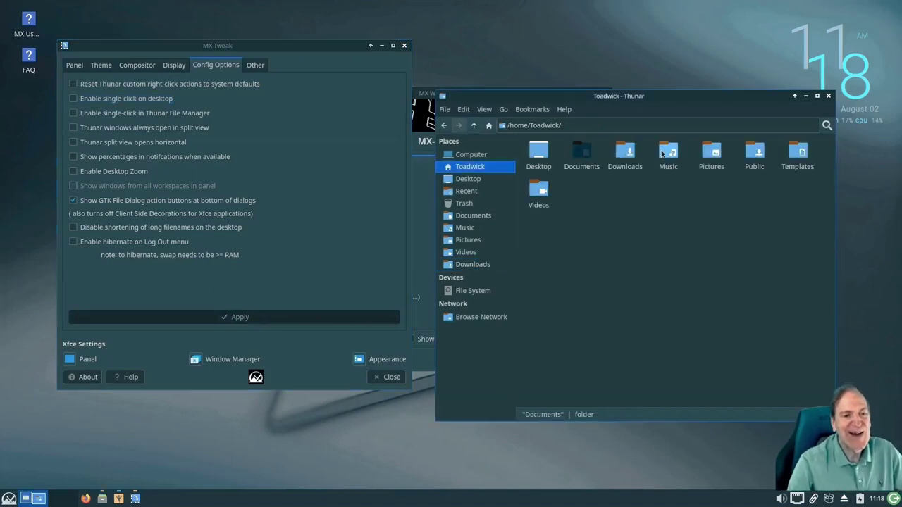
pyautogui.moveTo(27, 57)
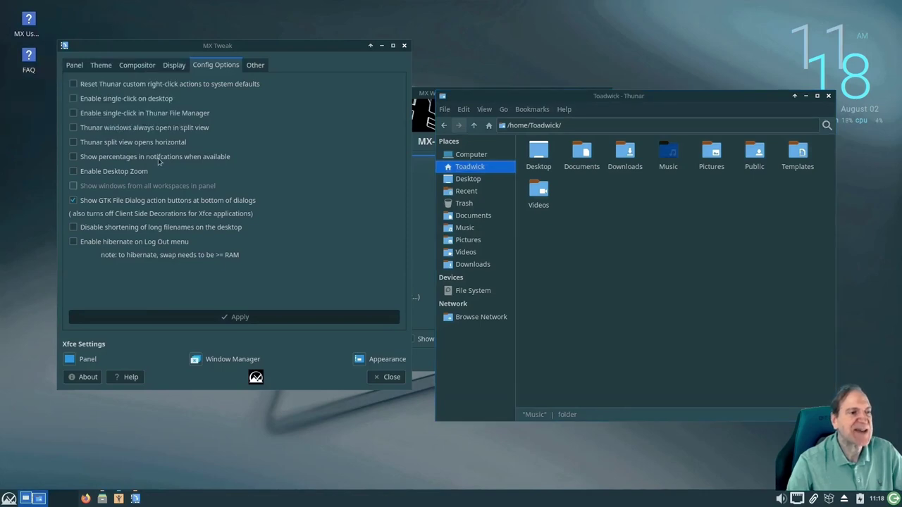
pyautogui.click(257, 65)
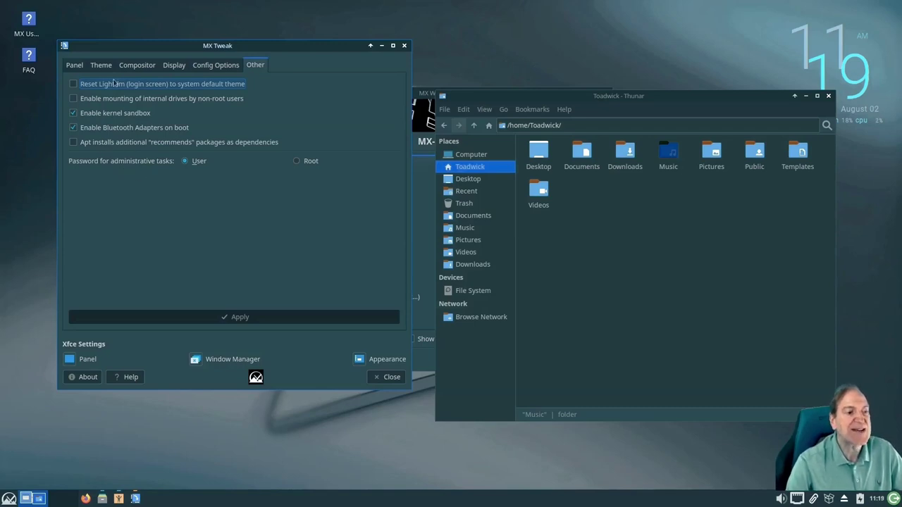
# Switch the panel to vertical on the left and apply it
pyautogui.click(75, 65)
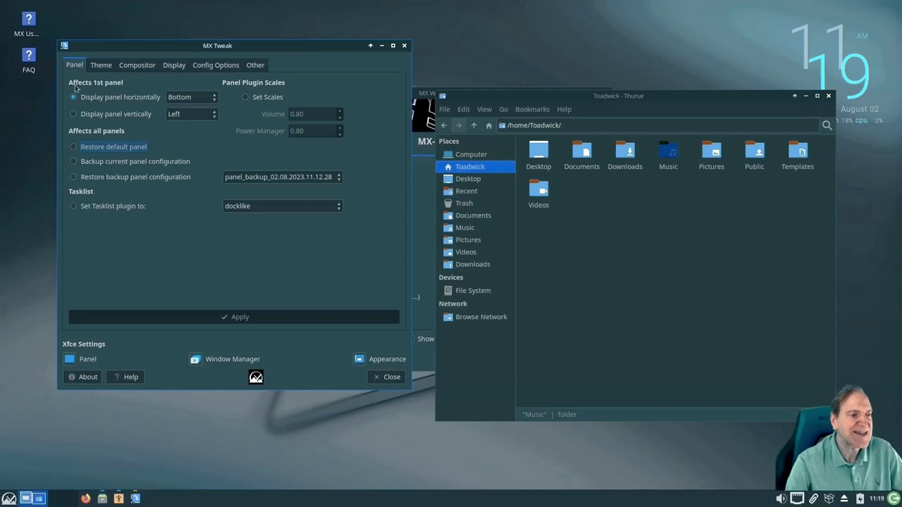
pyautogui.click(74, 116)
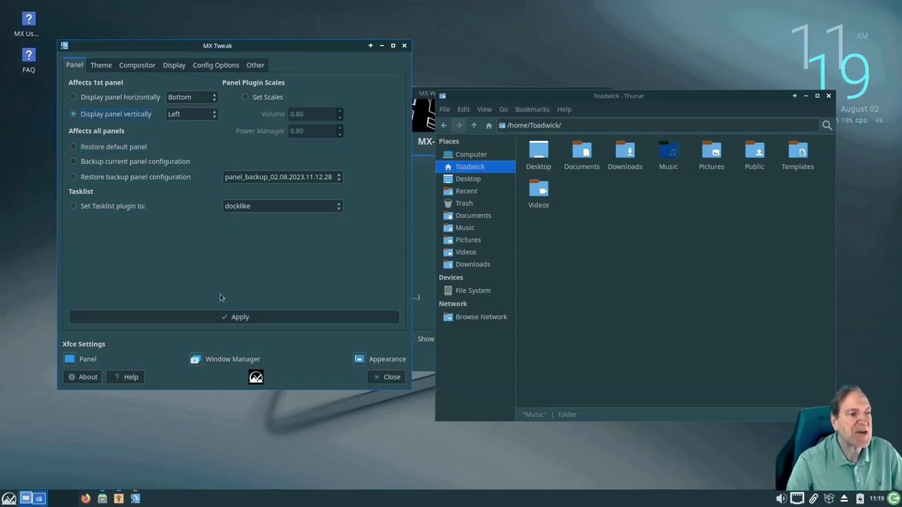
pyautogui.click(208, 318)
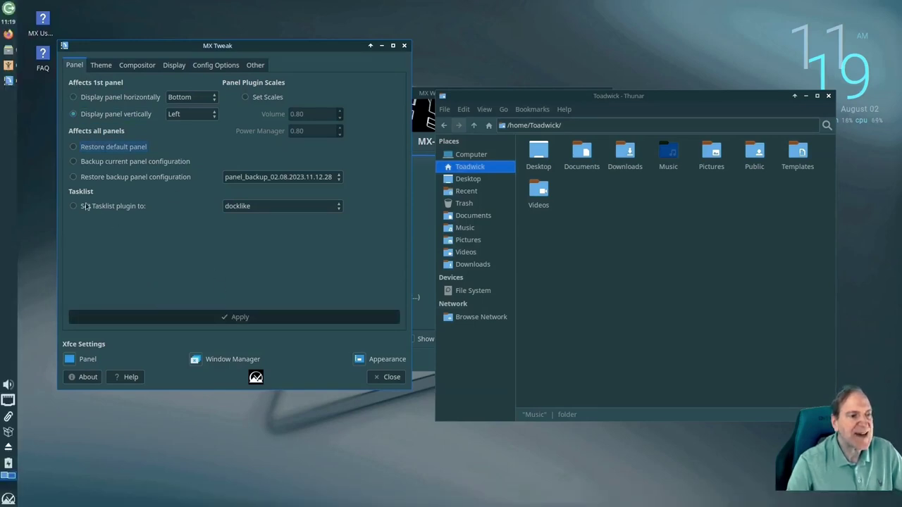
pyautogui.moveTo(8, 50)
pyautogui.moveTo(9, 81)
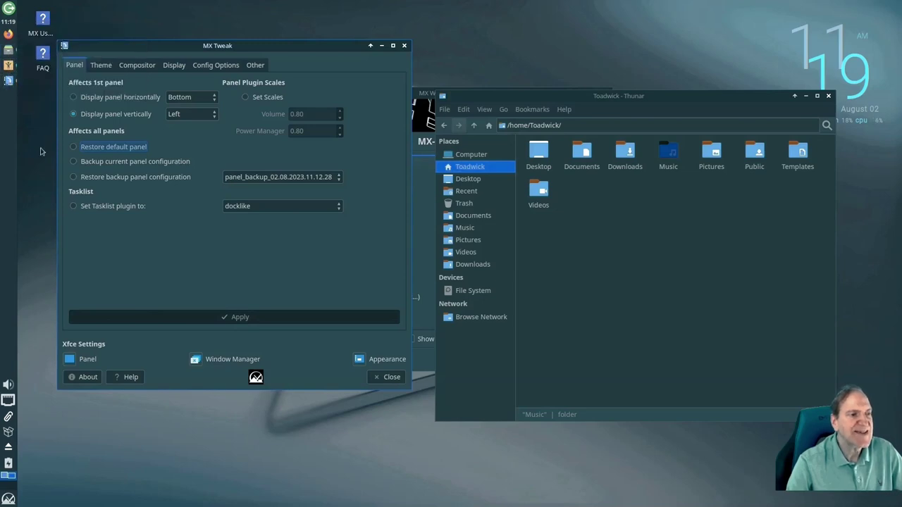
# Close MX Tweak and move the Welcome window up and left
pyautogui.moveTo(217, 46); pyautogui.dragTo(279, 53)
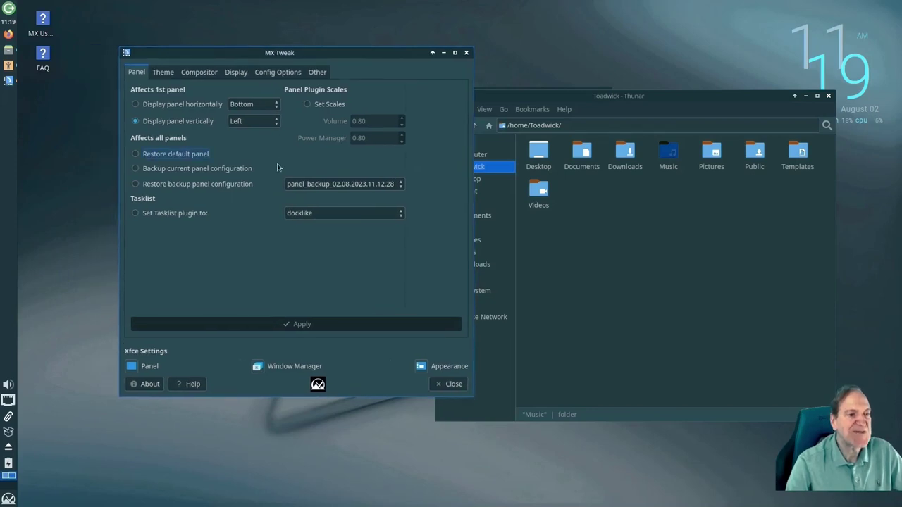
pyautogui.click(450, 387)
pyautogui.click(391, 101)
pyautogui.moveTo(391, 100); pyautogui.dragTo(338, 89)
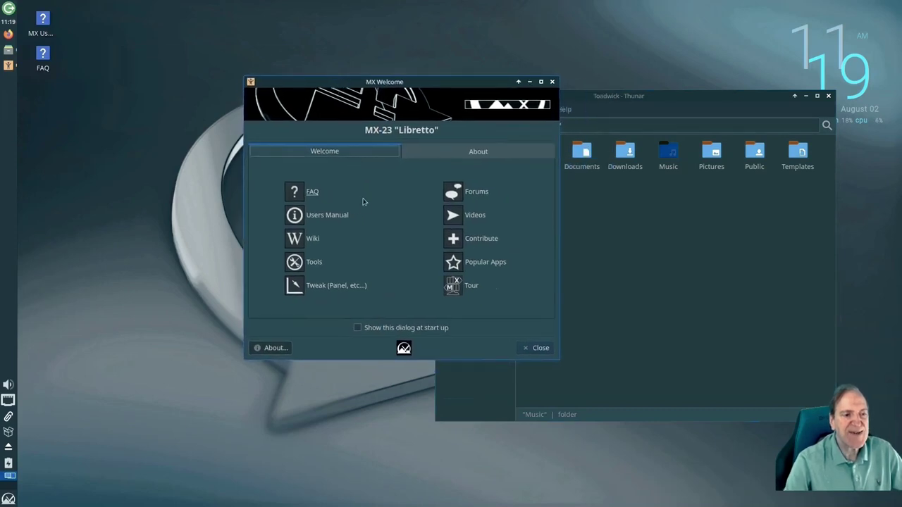
# View the MX-23 About information, close MX Welcome, and reposition the file manager
pyautogui.click(478, 154)
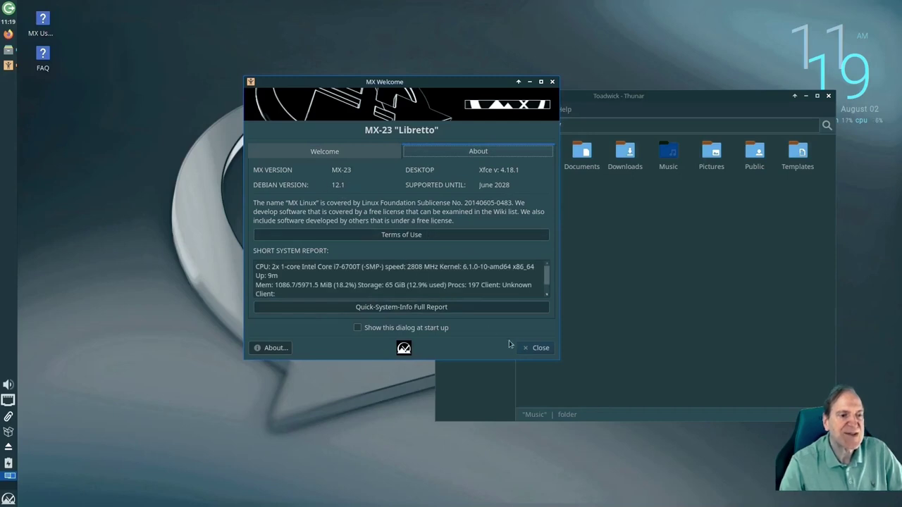
pyautogui.click(538, 348)
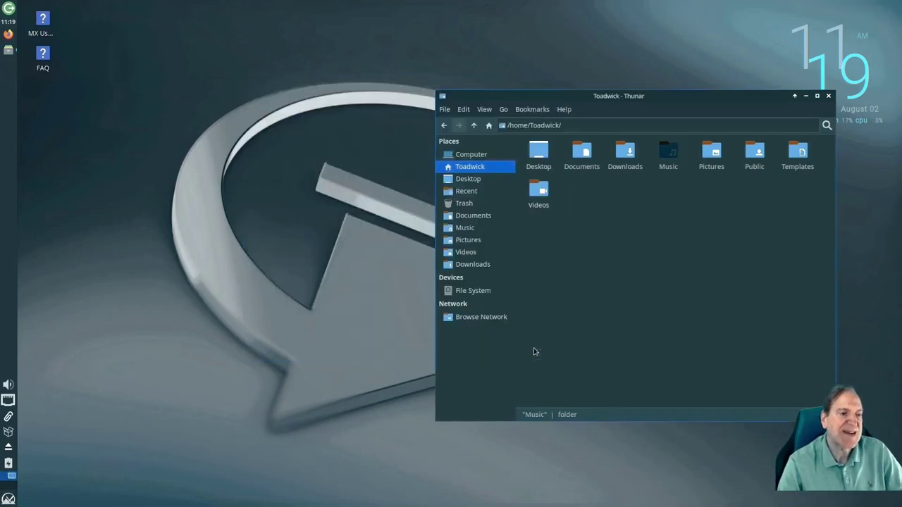
pyautogui.moveTo(601, 97); pyautogui.dragTo(446, 61)
# Browse Whisker Menu categories from Accessories to Multimedia, then right-click its panel button
pyautogui.click(8, 499)
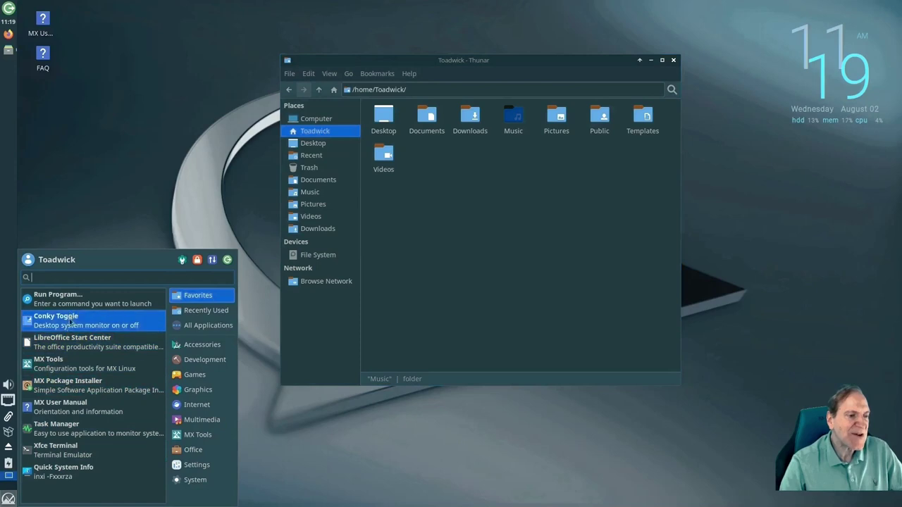
pyautogui.click(202, 345)
pyautogui.click(207, 360)
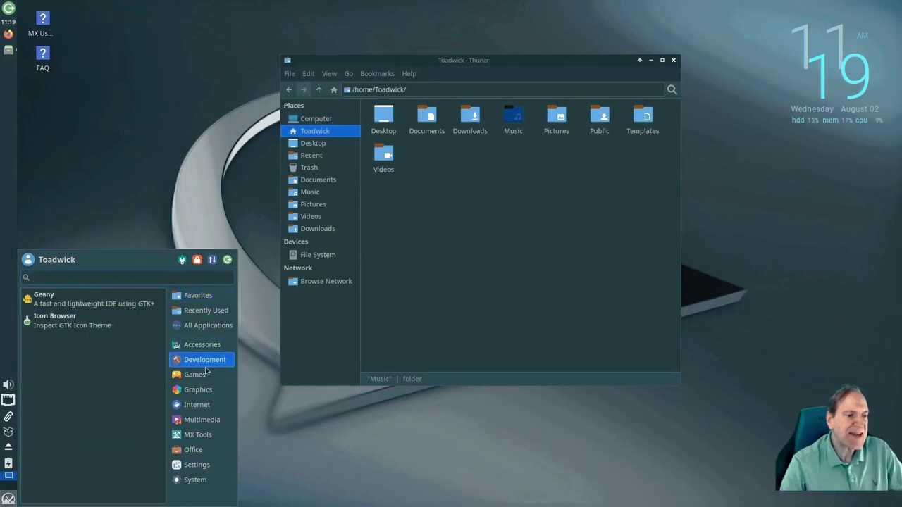
pyautogui.click(205, 378)
pyautogui.click(198, 390)
pyautogui.click(197, 404)
pyautogui.click(198, 435)
pyautogui.click(194, 449)
pyautogui.click(208, 326)
pyautogui.click(198, 295)
pyautogui.click(198, 390)
pyautogui.click(179, 406)
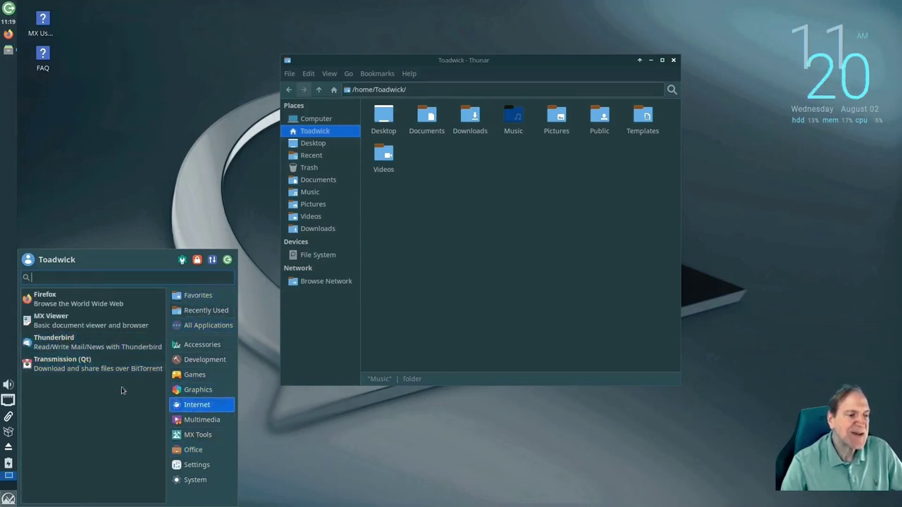
pyautogui.click(198, 420)
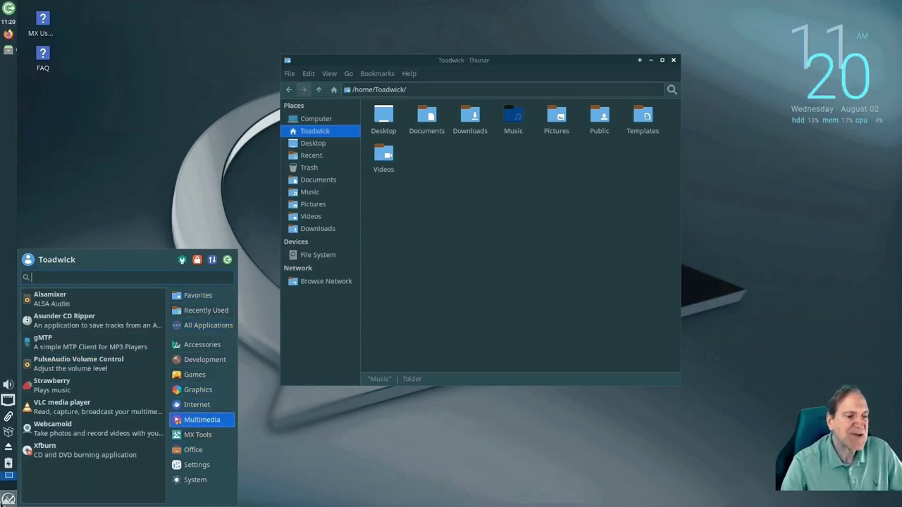
pyautogui.click(8, 498)
pyautogui.rightClick(9, 499)
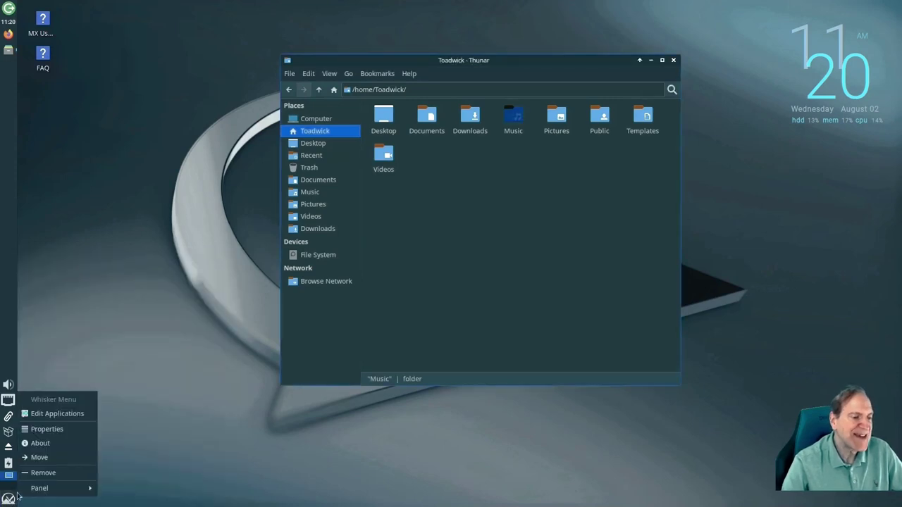
# Open Whisker Menu properties, view its Appearance settings and preview the menu
pyautogui.click(47, 429)
pyautogui.moveTo(428, 142); pyautogui.dragTo(241, 141)
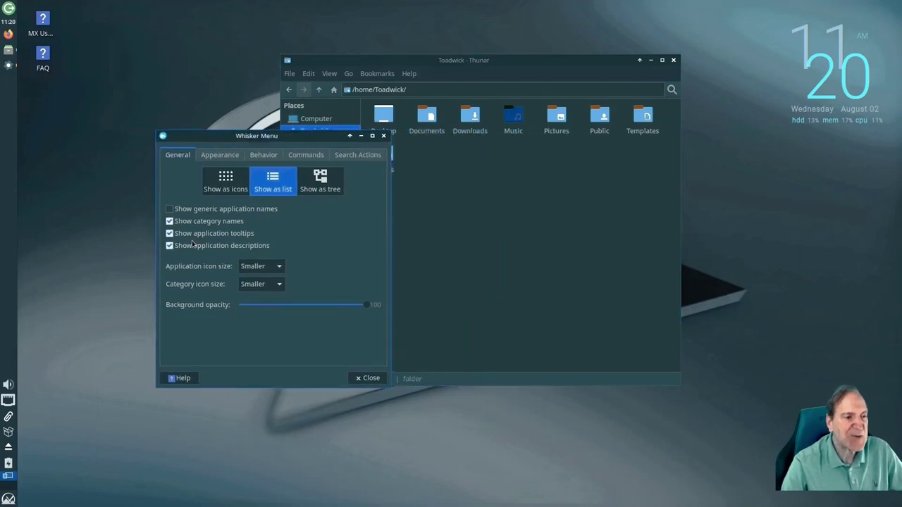
pyautogui.click(219, 155)
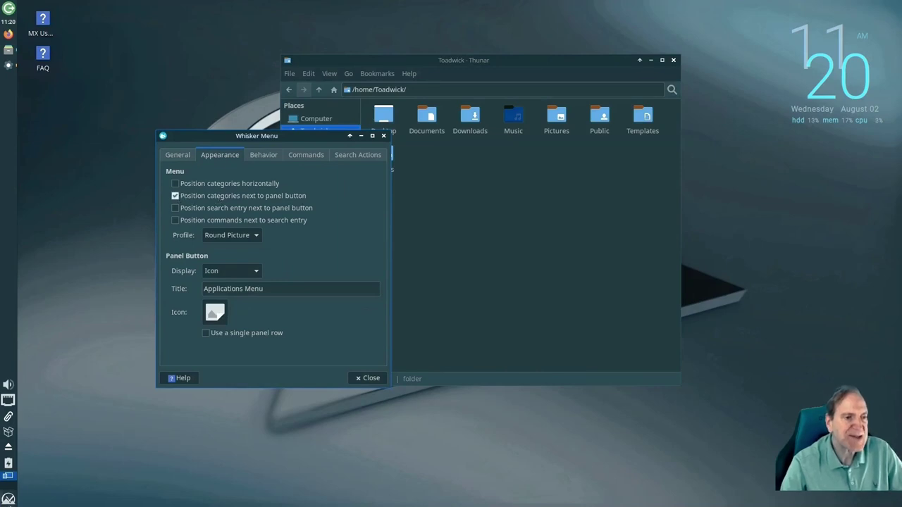
pyautogui.click(9, 499)
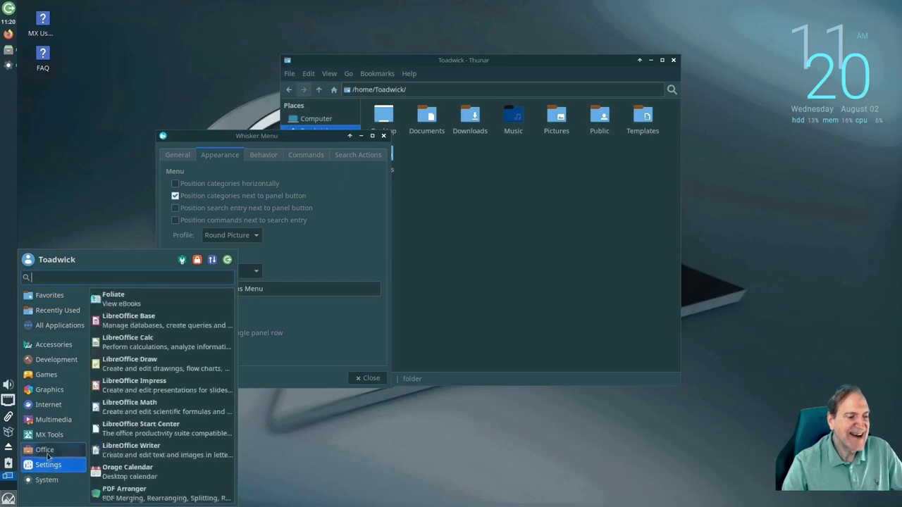
pyautogui.click(303, 250)
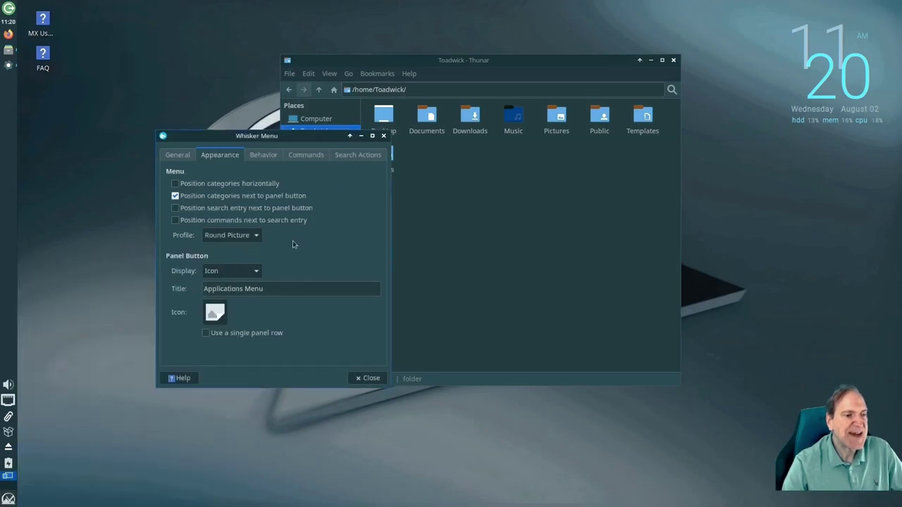
# Make the menu show applications as icons and preview the icon view
pyautogui.click(182, 159)
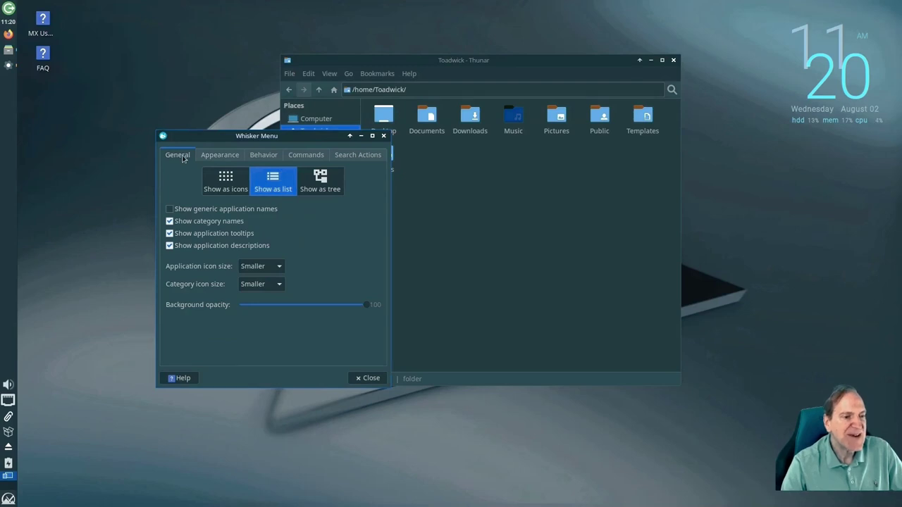
pyautogui.click(229, 182)
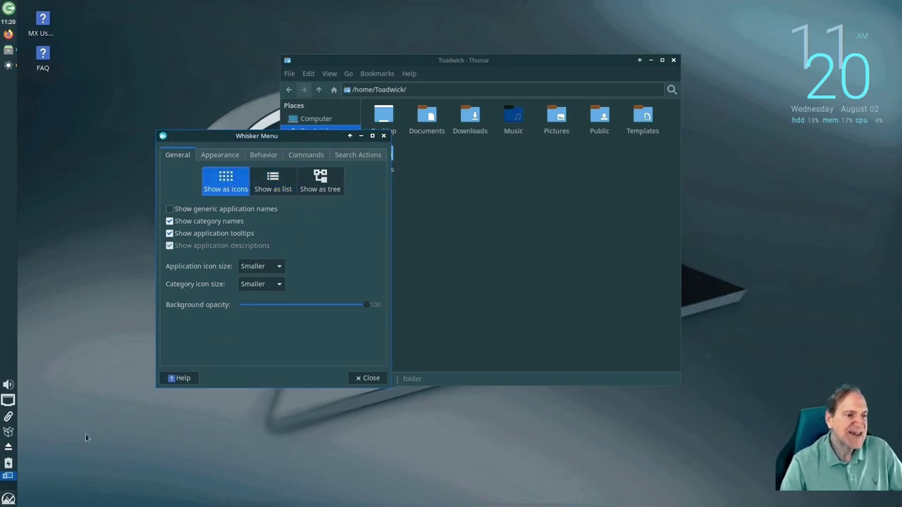
pyautogui.click(8, 499)
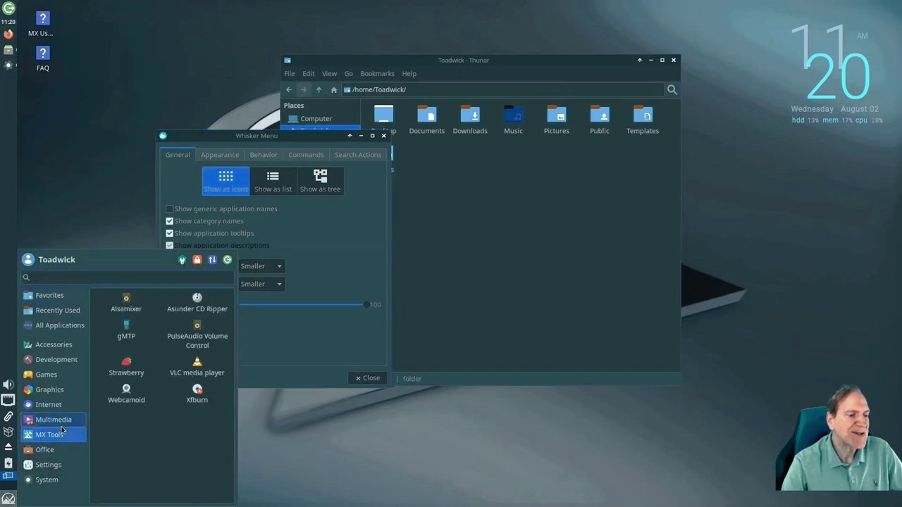
pyautogui.moveTo(62, 376)
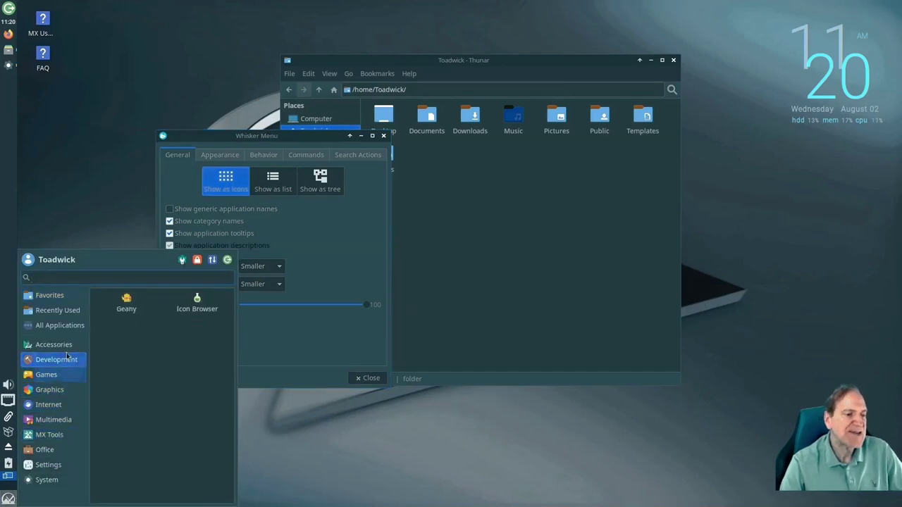
pyautogui.moveTo(69, 346)
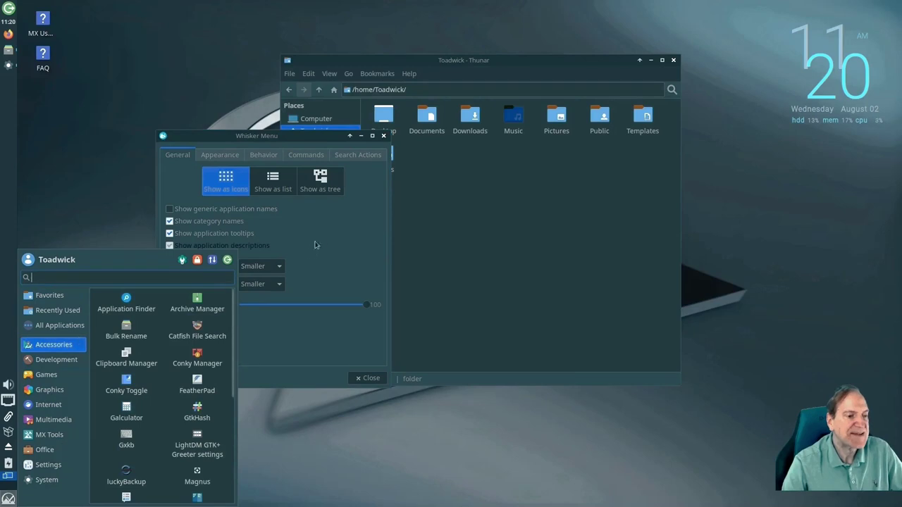
pyautogui.click(287, 291)
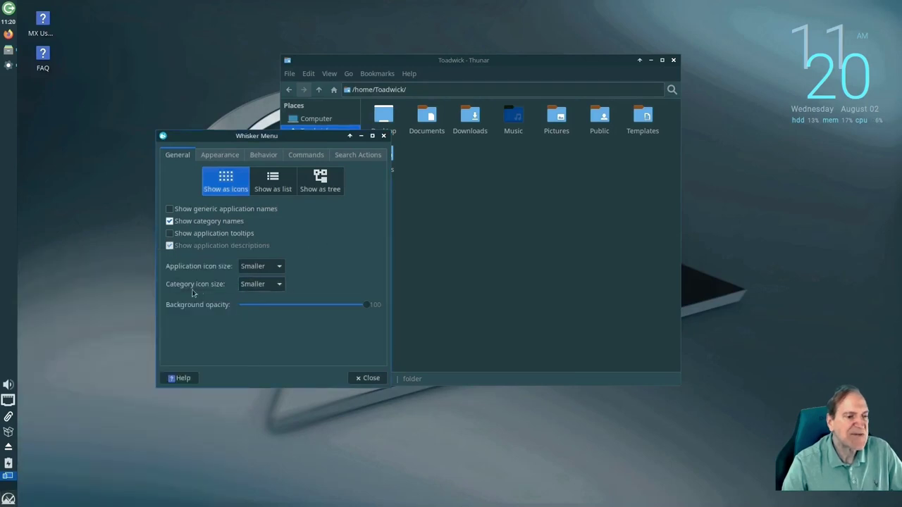
# Set application icon size to Normal and resize the menu to three columns and taller
pyautogui.click(279, 266)
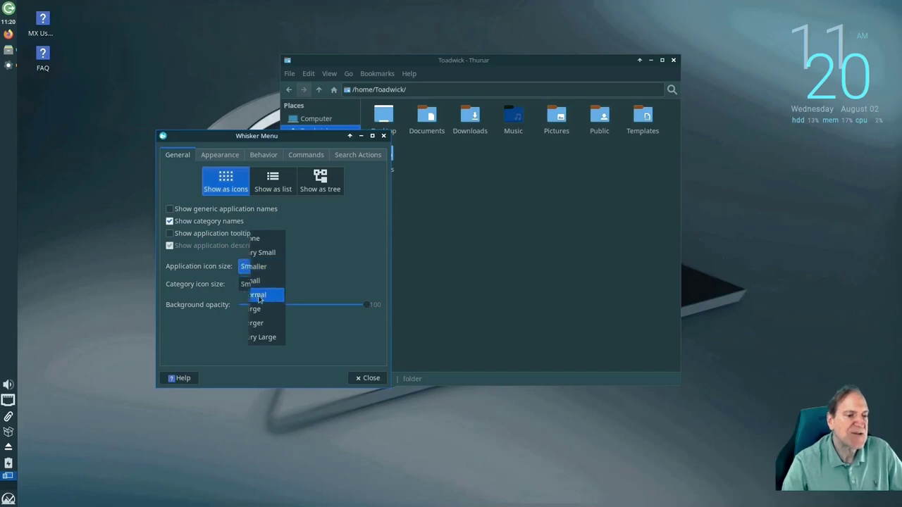
pyautogui.click(260, 295)
pyautogui.click(8, 498)
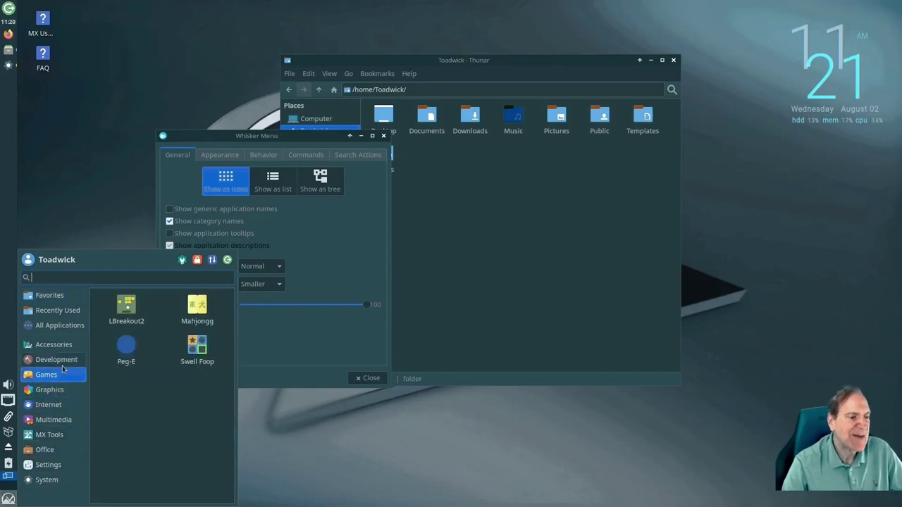
pyautogui.moveTo(64, 359)
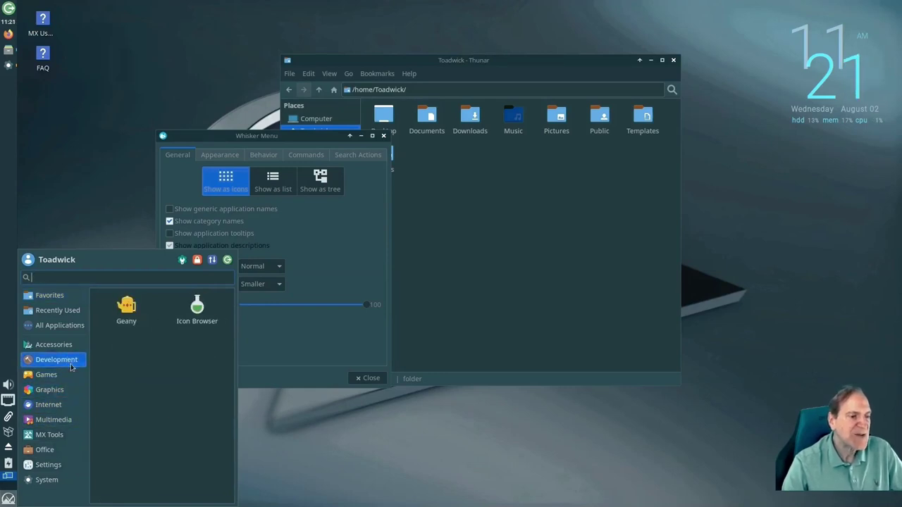
pyautogui.moveTo(61, 338)
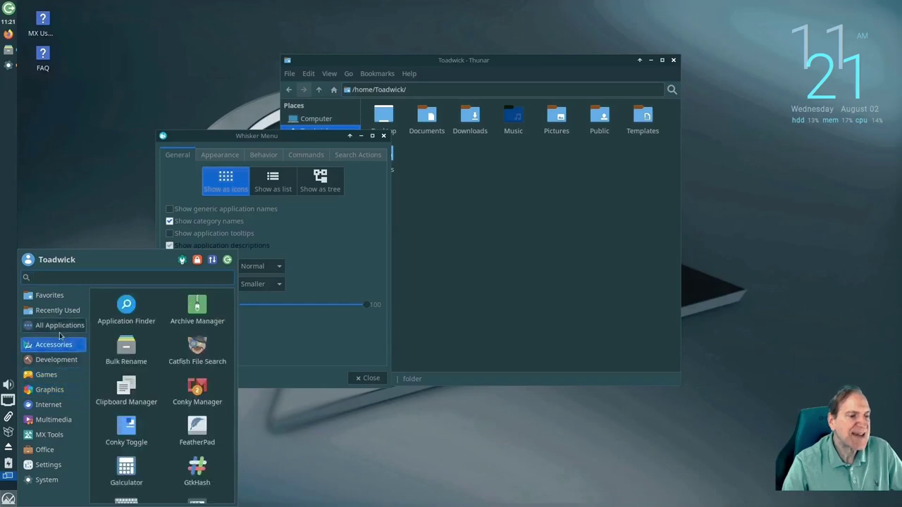
pyautogui.moveTo(234, 356); pyautogui.dragTo(293, 354)
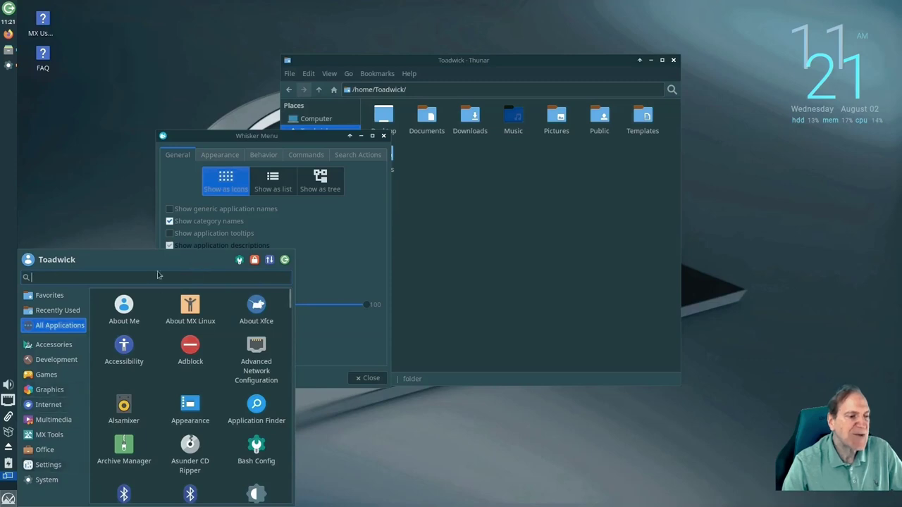
pyautogui.moveTo(162, 252); pyautogui.dragTo(109, 245)
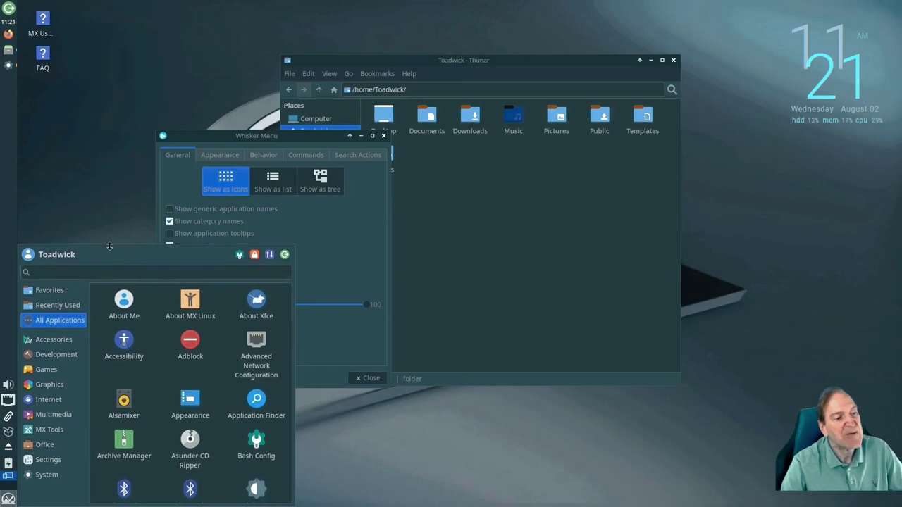
# Browse the Settings category, then review the Behavior tab and close the properties dialog
pyautogui.click(79, 458)
pyautogui.click(301, 375)
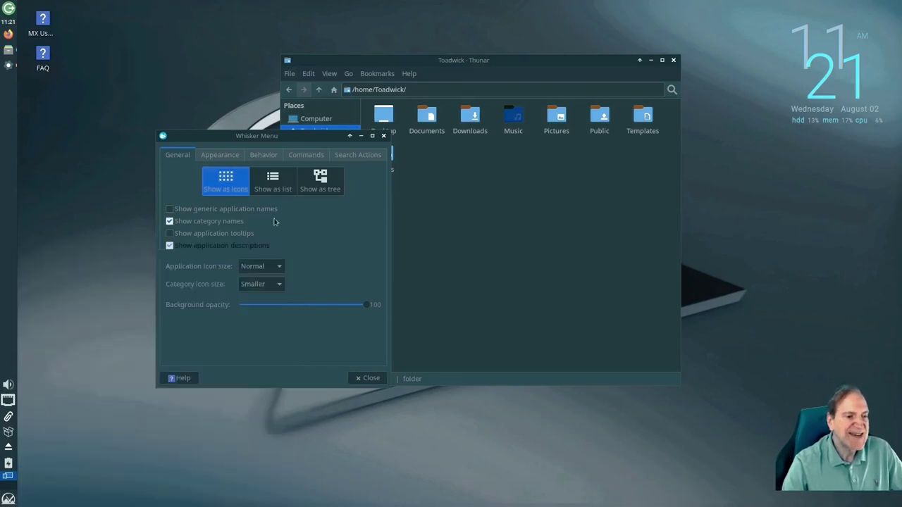
pyautogui.click(260, 156)
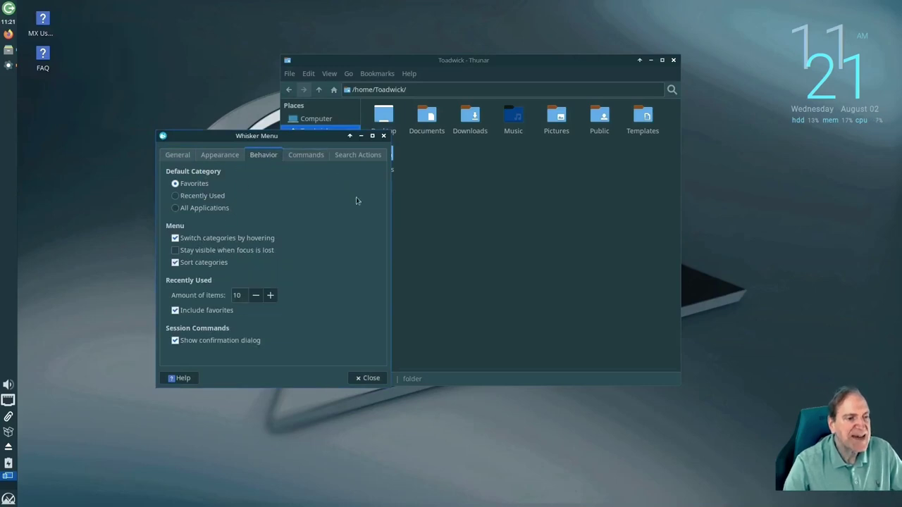
pyautogui.click(367, 378)
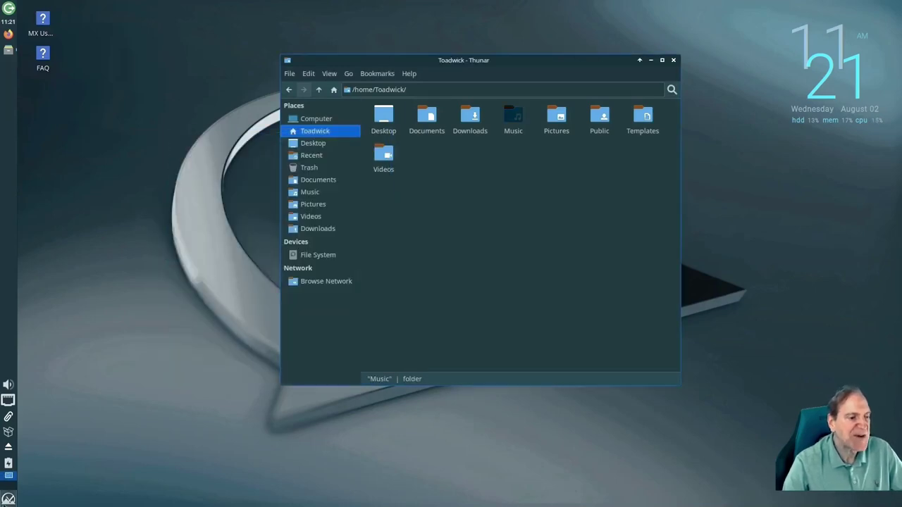
# Run Conky Toggle from Accessories twice, turning the desktop clock widget off and back on
pyautogui.click(9, 499)
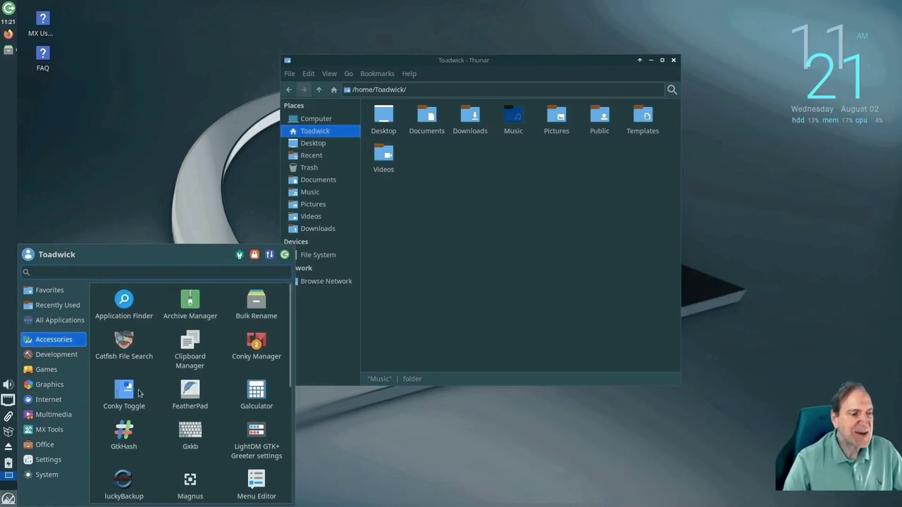
pyautogui.click(122, 394)
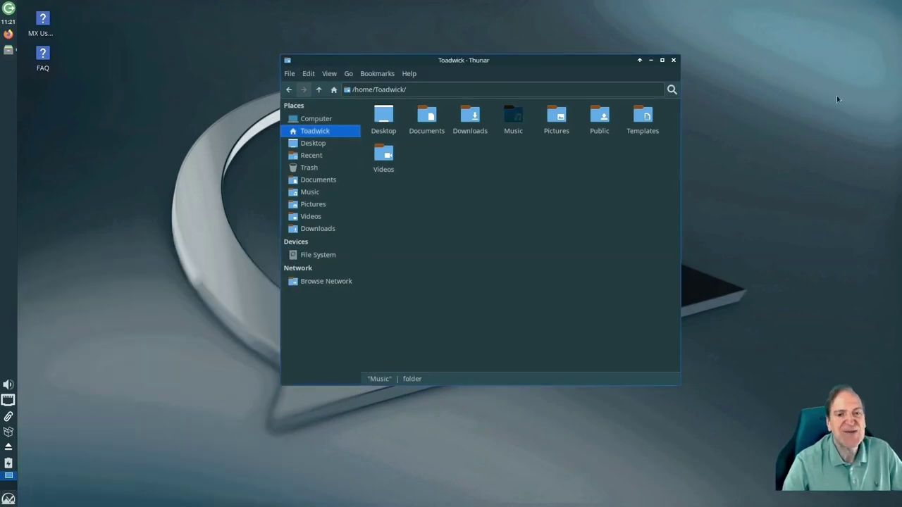
pyautogui.click(8, 477)
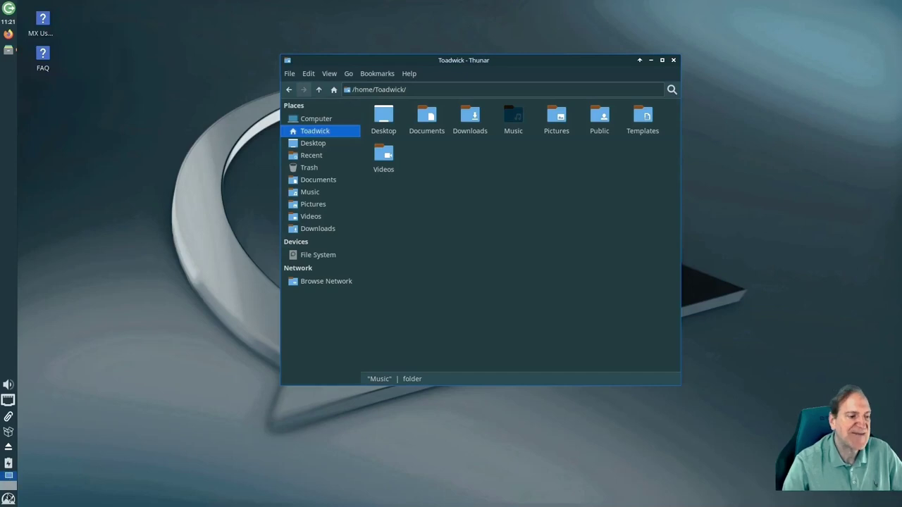
pyautogui.click(77, 340)
pyautogui.click(125, 393)
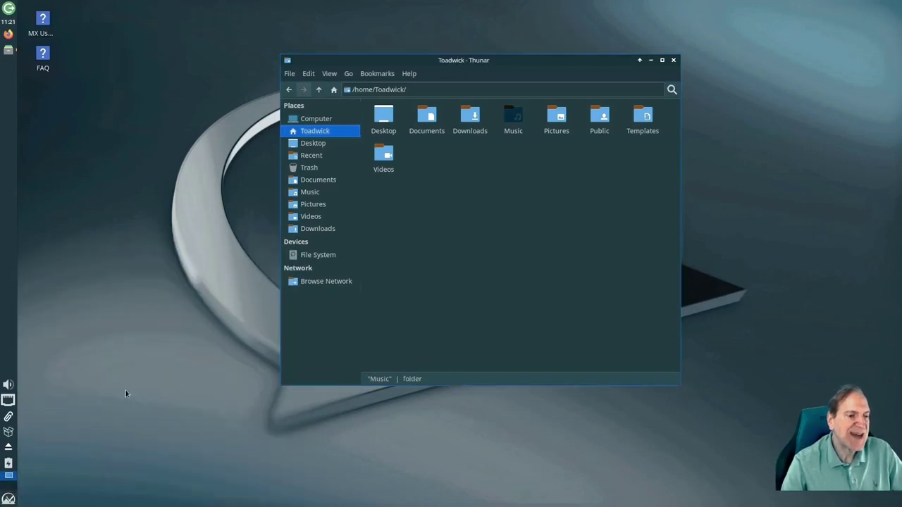
# Reopen the Accessories category and scroll down its application list
pyautogui.click(8, 498)
pyautogui.click(44, 445)
pyautogui.click(71, 341)
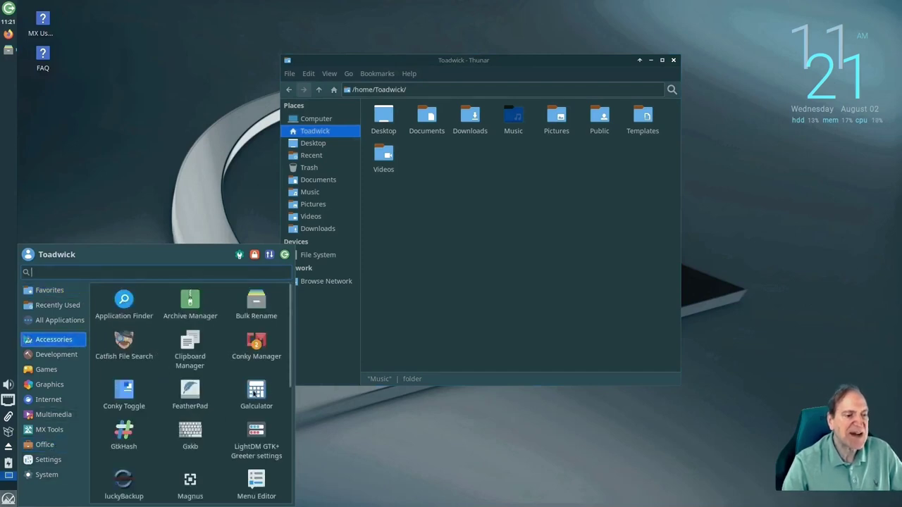
pyautogui.scroll(-2, 240, 400)
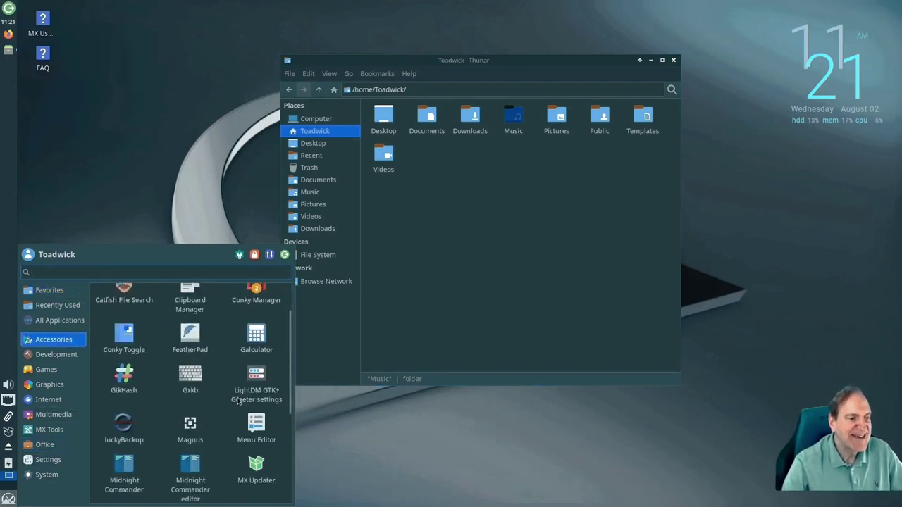
pyautogui.scroll(-1, 237, 401)
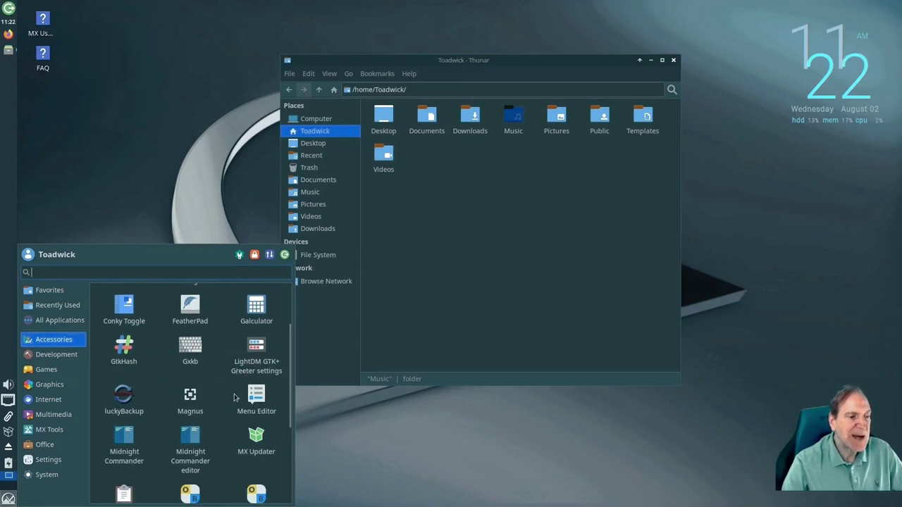
pyautogui.scroll(-2, 235, 398)
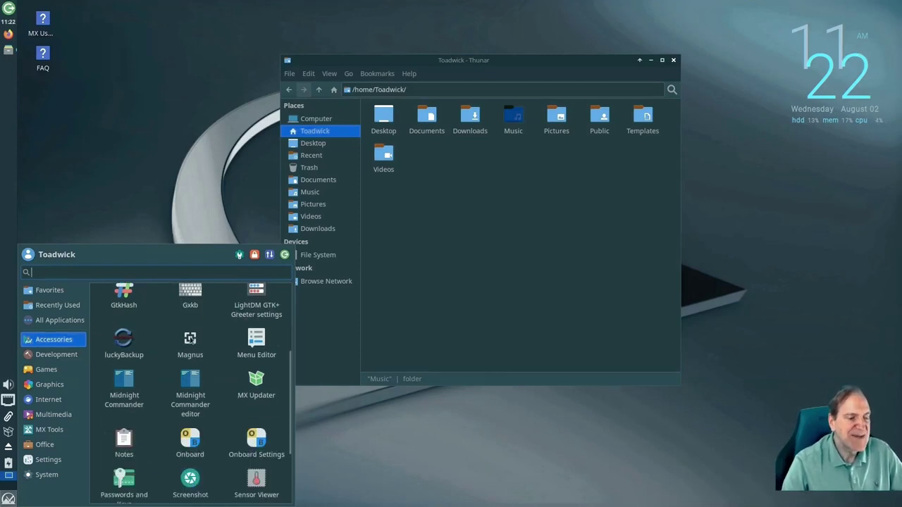
# Launch Magnus to enlarge the clock and memory readouts at 2×, then close it
pyautogui.click(191, 339)
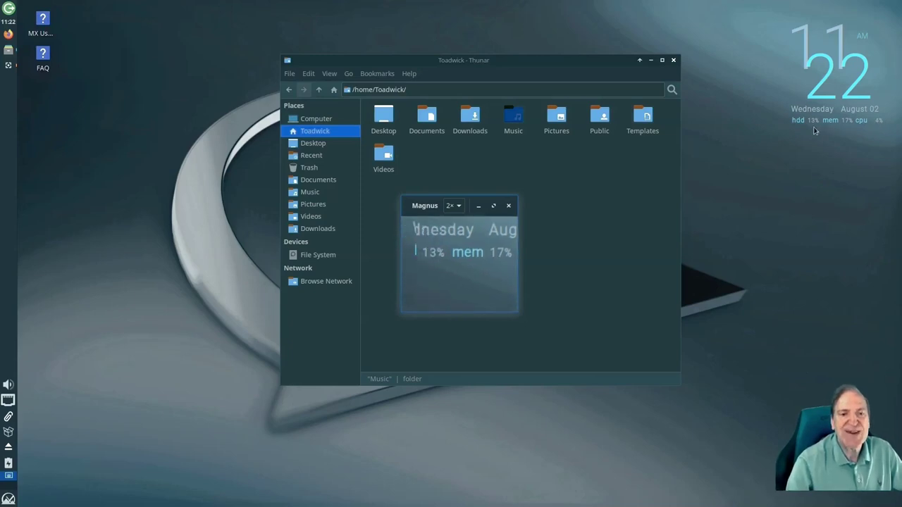
pyautogui.click(510, 206)
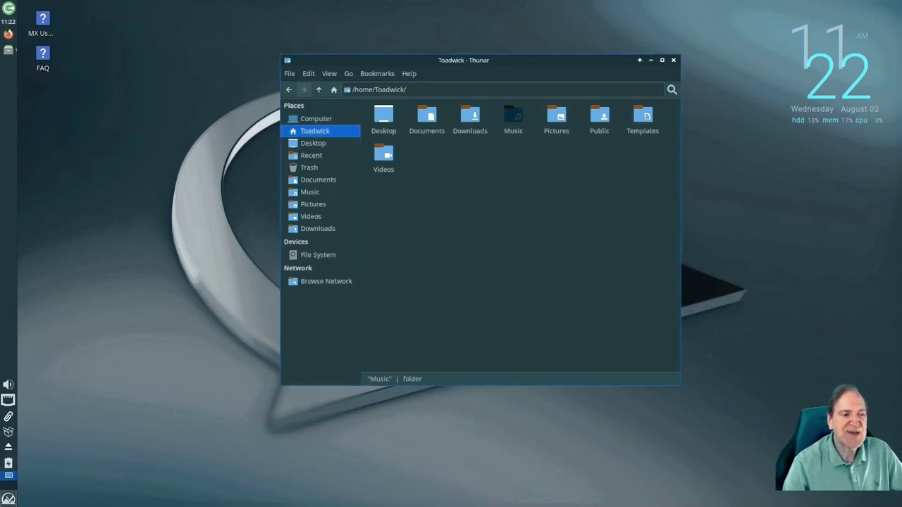
pyautogui.click(8, 498)
# Scroll the Accessories list from luckyBackup to Xfburn and launch Midnight Commander
pyautogui.click(56, 340)
pyautogui.scroll(-4, 158, 394)
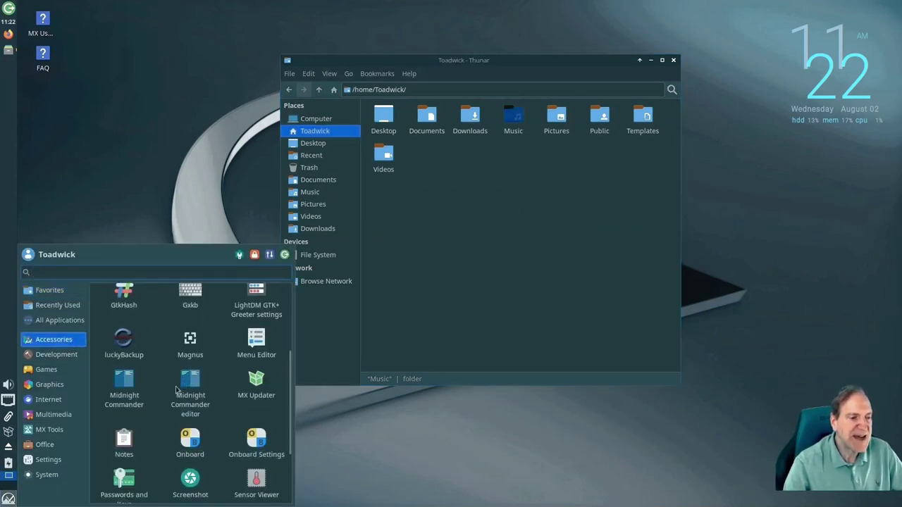
pyautogui.scroll(-1, 190, 386)
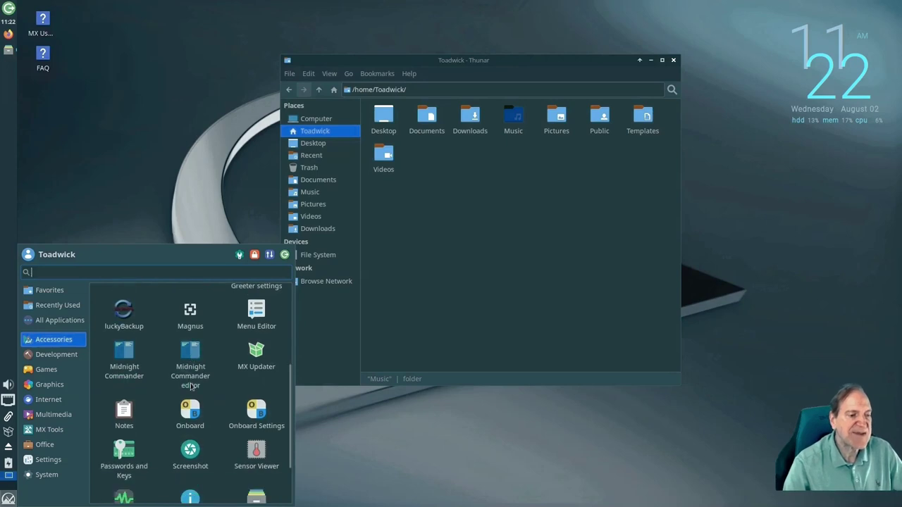
pyautogui.scroll(-1, 191, 386)
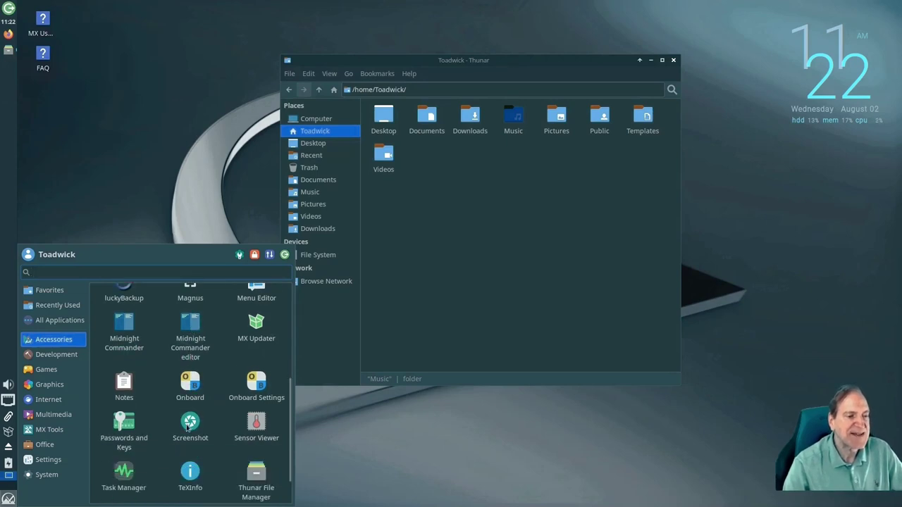
pyautogui.scroll(-2, 149, 432)
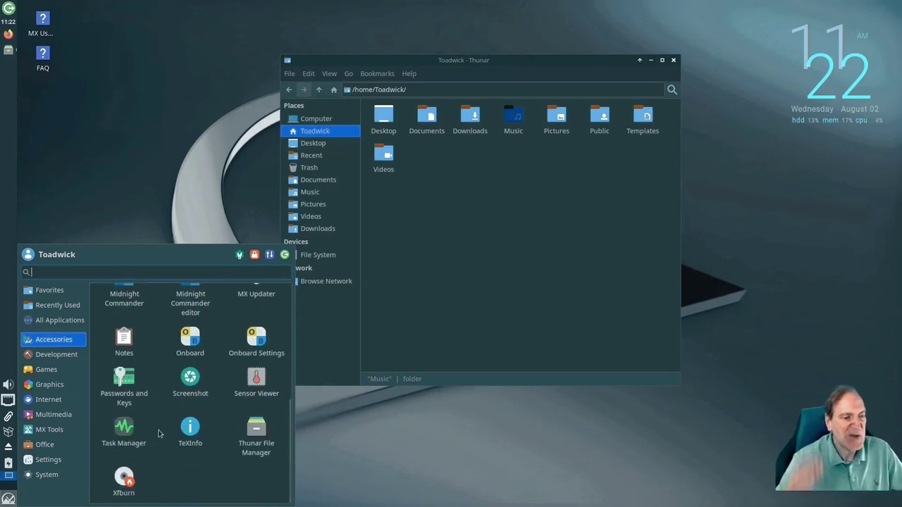
pyautogui.scroll(2, 159, 433)
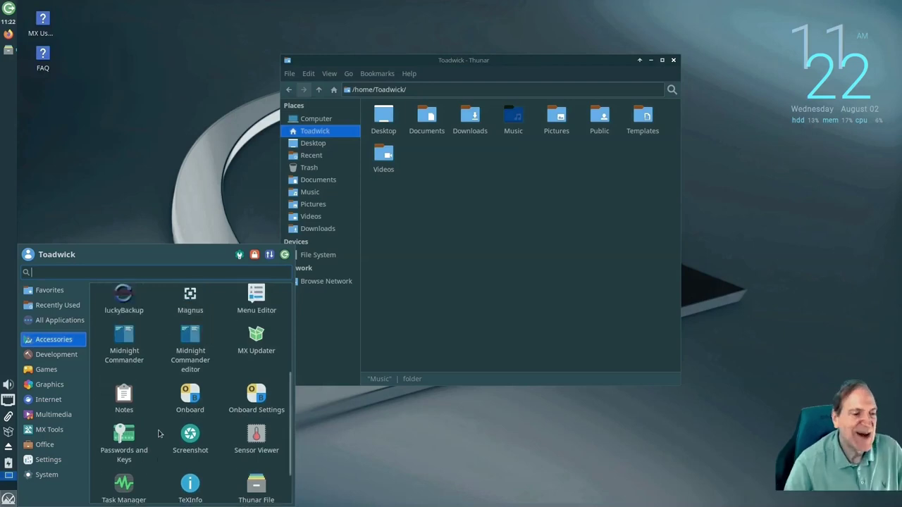
pyautogui.scroll(1, 161, 433)
pyautogui.click(118, 361)
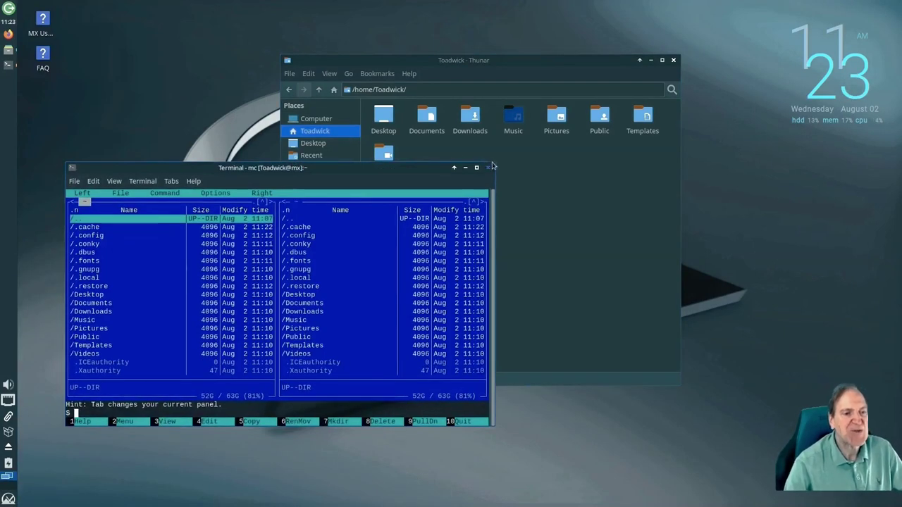
# Enlarge the Midnight Commander window and browse Documents and the hidden .config folder
pyautogui.moveTo(495, 167); pyautogui.dragTo(787, 23)
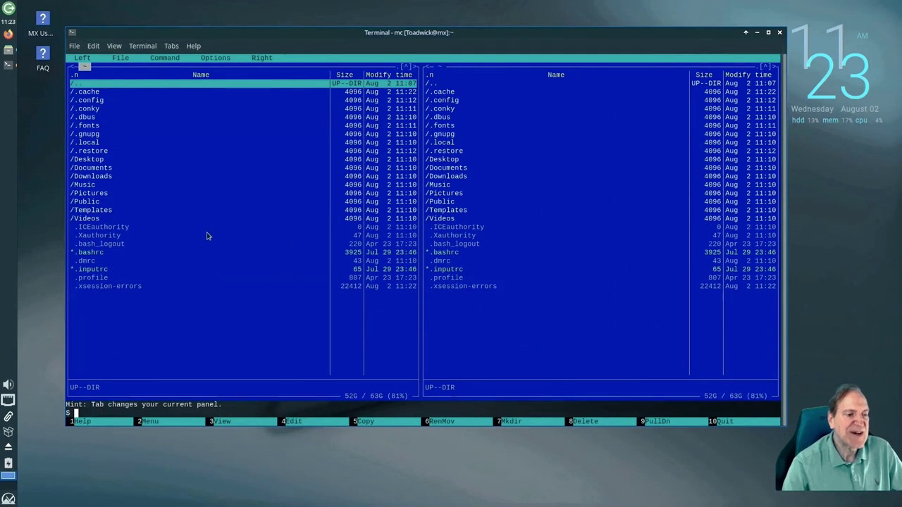
pyautogui.click(101, 168)
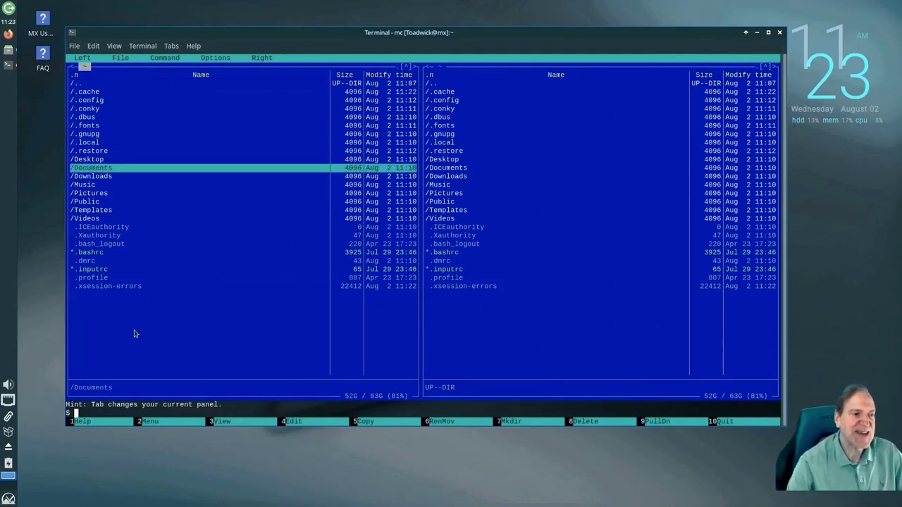
pyautogui.doubleClick(106, 169)
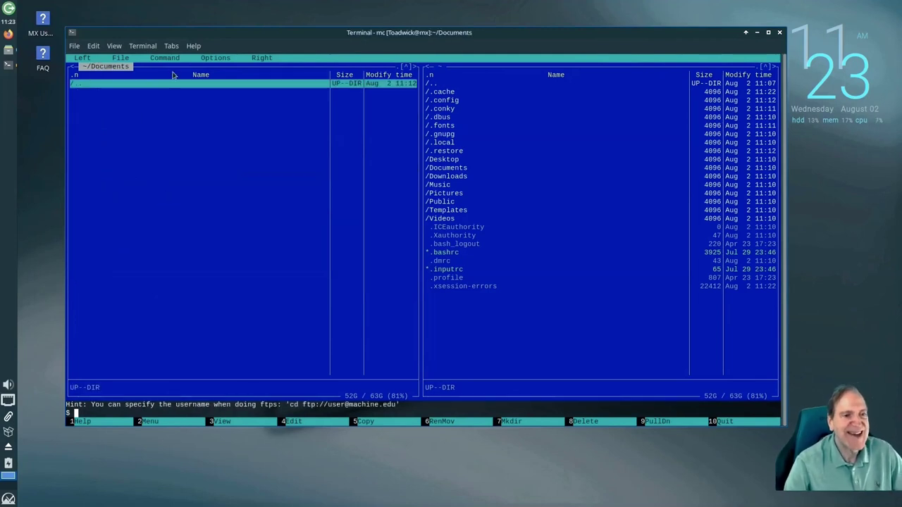
pyautogui.doubleClick(77, 86)
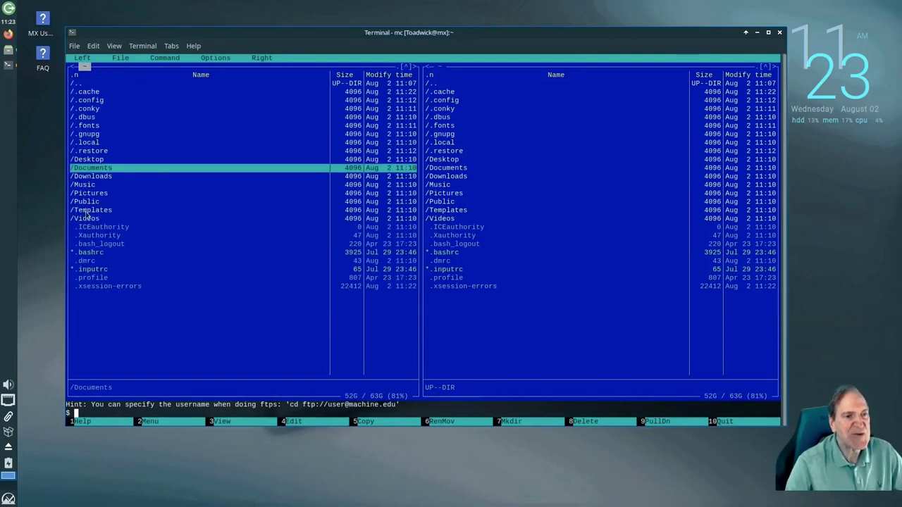
pyautogui.doubleClick(92, 103)
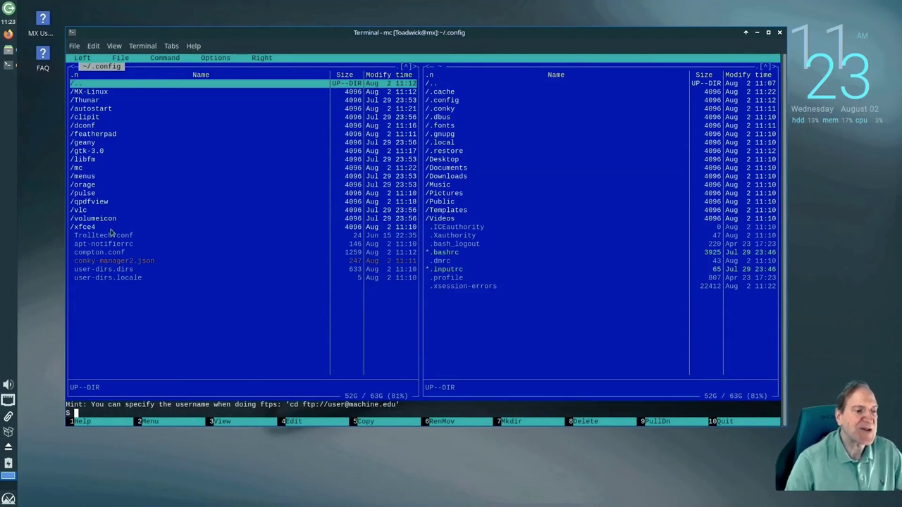
pyautogui.press('Down')
pyautogui.press('Down')
pyautogui.press('Down')
pyautogui.press('Down')
pyautogui.press('Down')
pyautogui.press('Down')
pyautogui.press('Down')
pyautogui.press('Down')
pyautogui.press('Down')
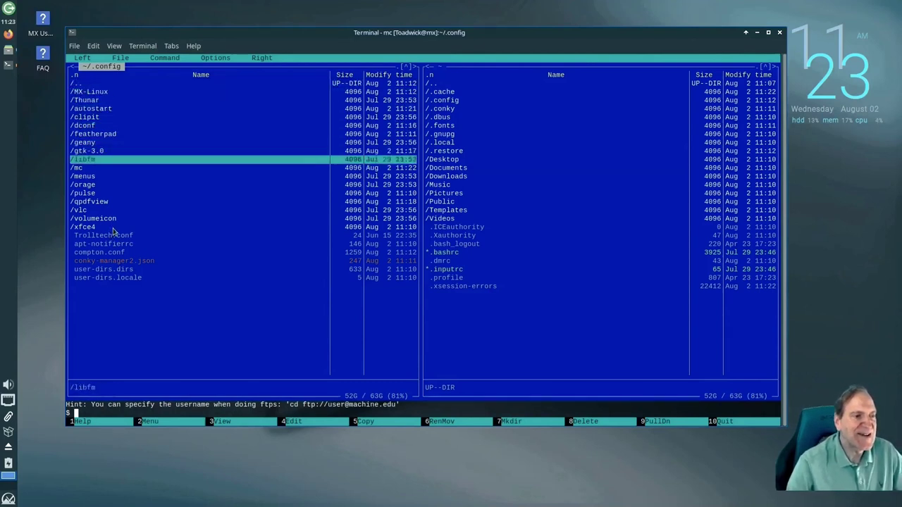
pyautogui.press('Down')
pyautogui.press('Down')
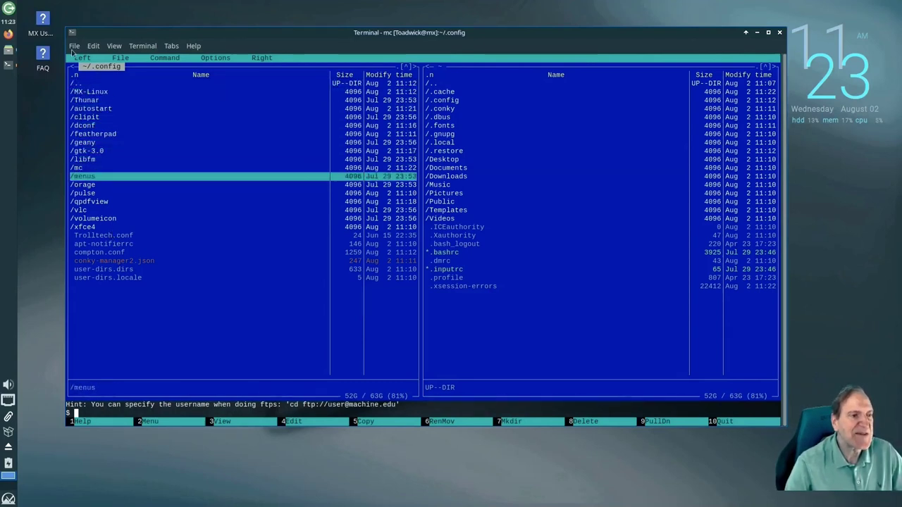
# Glance at the terminal's window options, then go up from .config to home
pyautogui.click(74, 47)
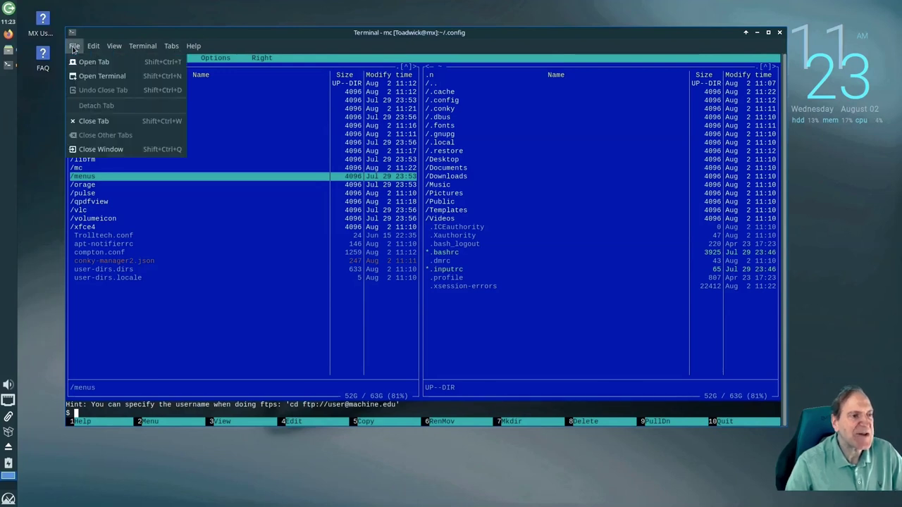
pyautogui.click(99, 184)
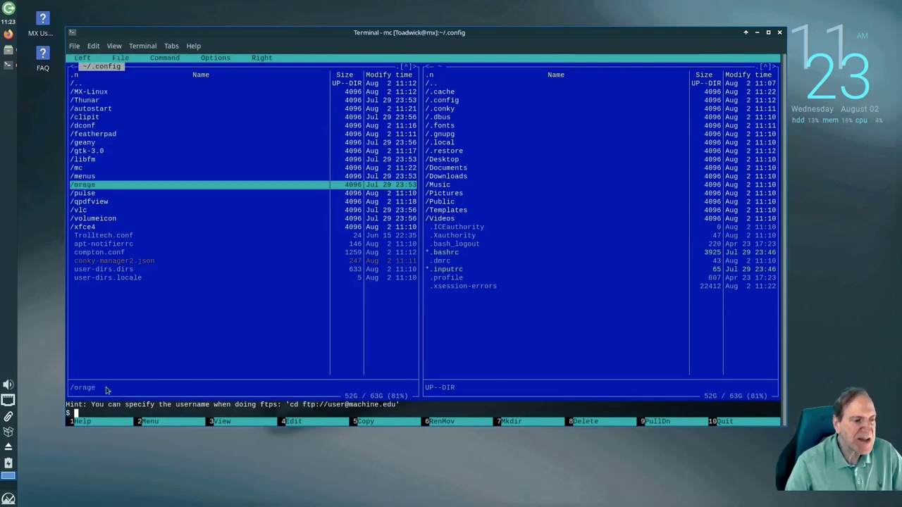
pyautogui.press('Down')
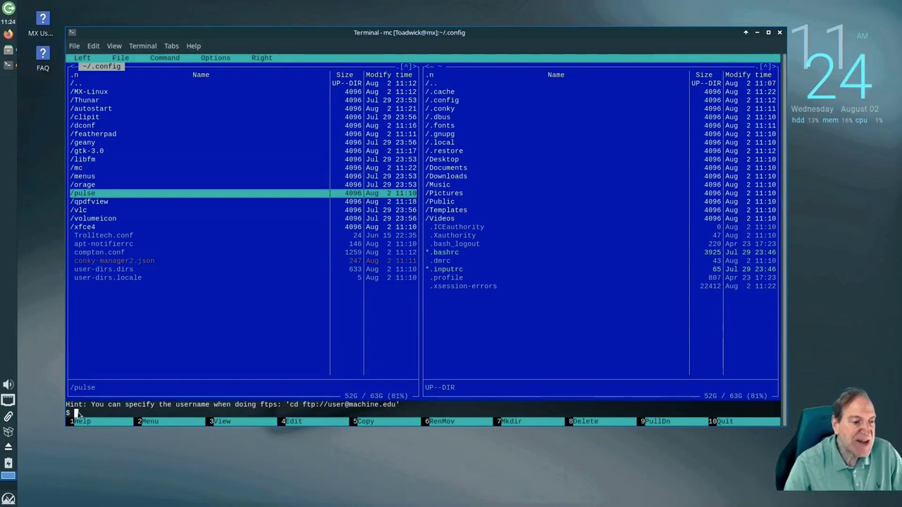
pyautogui.click(79, 85)
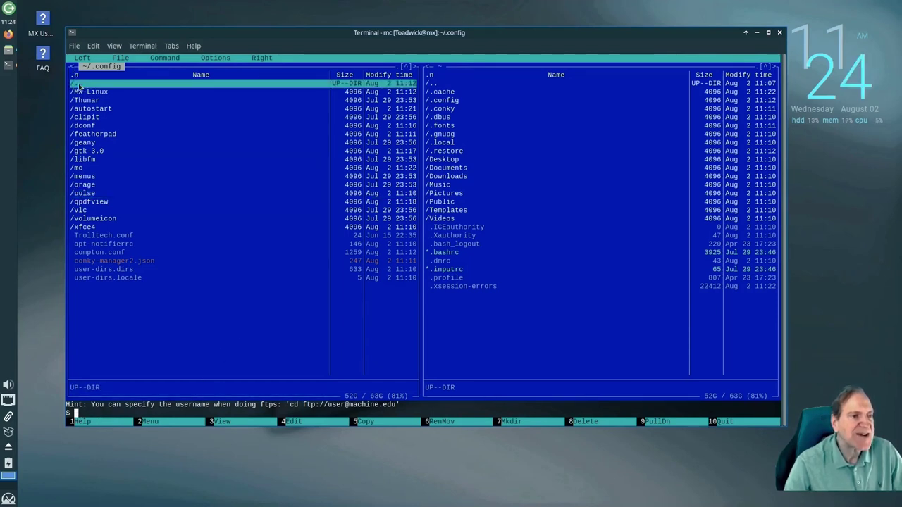
pyautogui.doubleClick(79, 85)
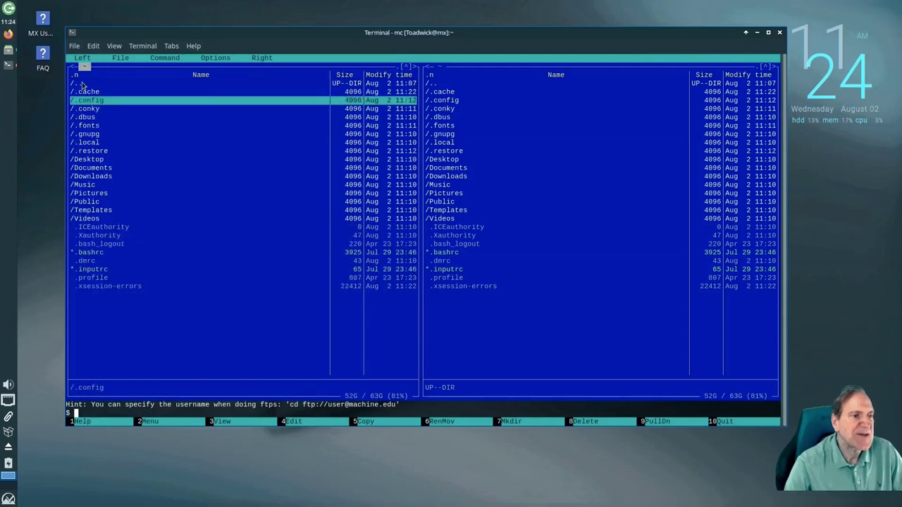
# Run 'cd Documents' at the mc command line, then switch to the other panel
pyautogui.click(130, 46)
pyautogui.click(175, 414)
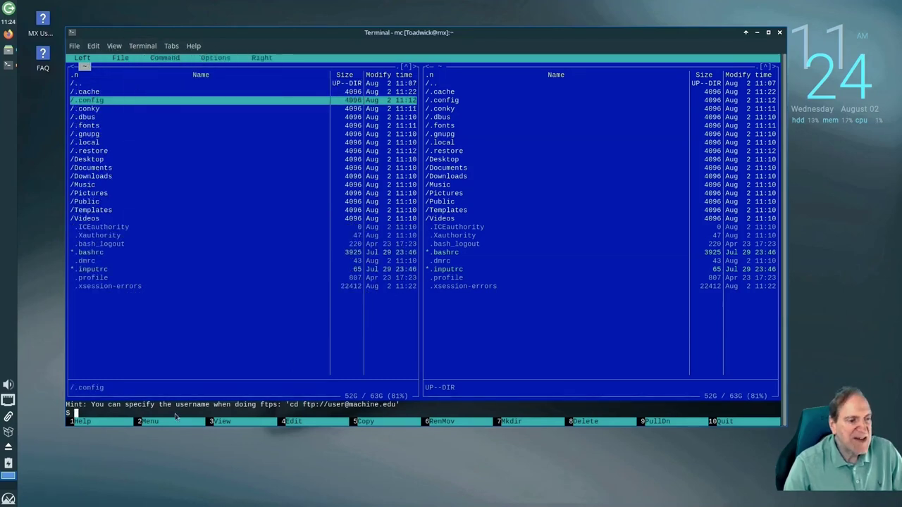
pyautogui.write('cd')
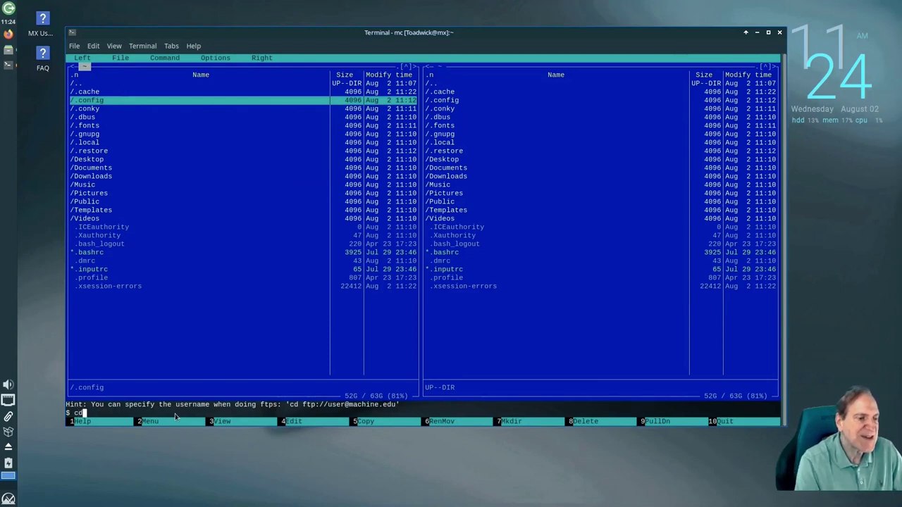
pyautogui.write(' D')
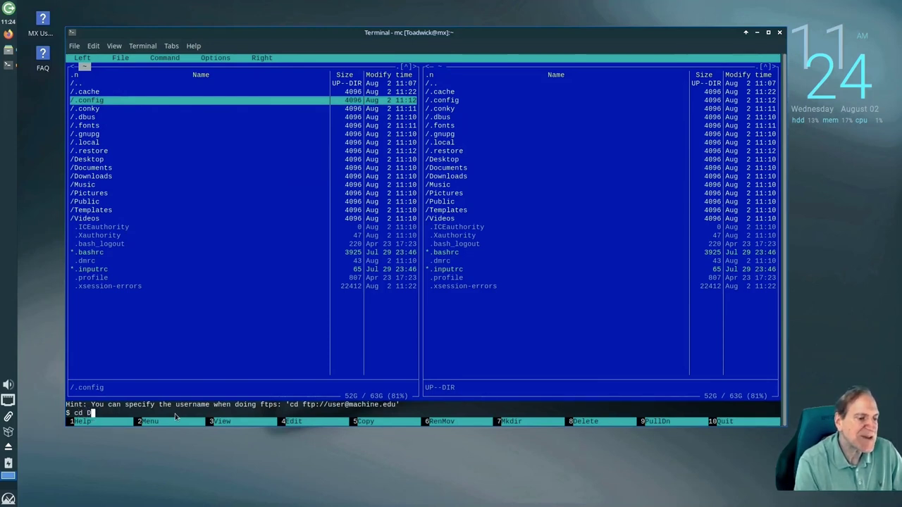
pyautogui.write('ocuments')
pyautogui.press('Return')
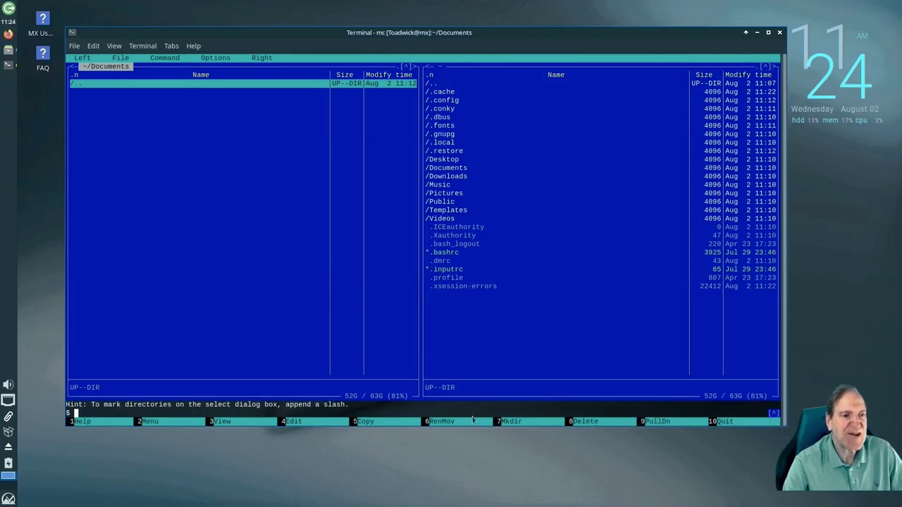
pyautogui.press('Tab')
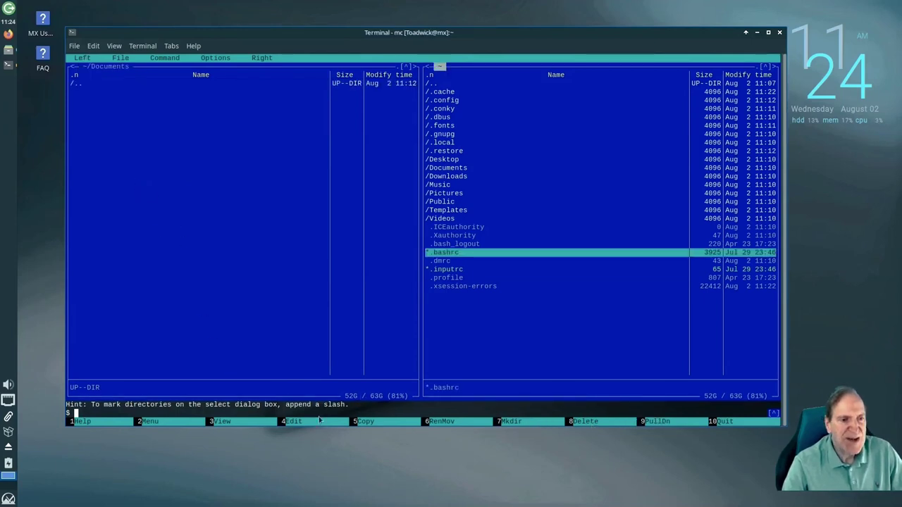
# Read .bashrc in mcedit down to the fancy prompt comment, then quit and close the terminal
pyautogui.click(314, 423)
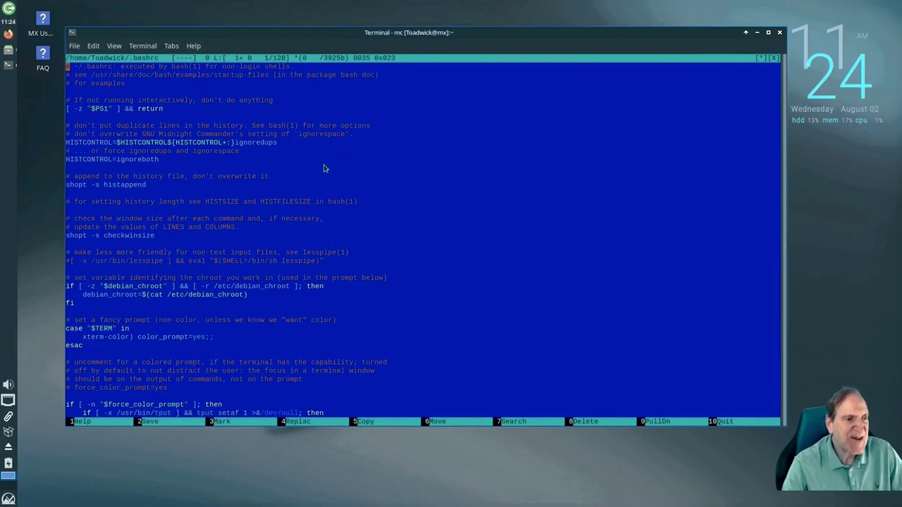
pyautogui.scroll(-6, 325, 168)
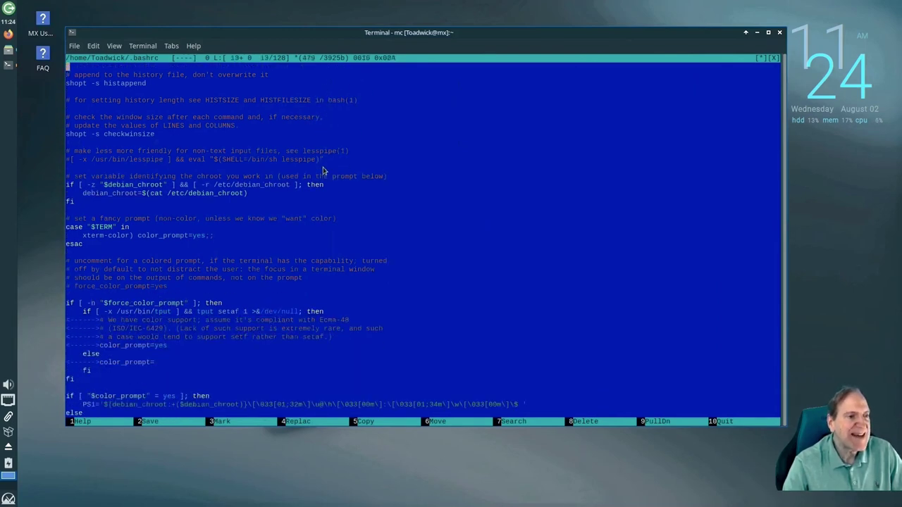
pyautogui.press('Up')
pyautogui.press('Down')
pyautogui.press('Down')
pyautogui.press('Down')
pyautogui.press('Down')
pyautogui.press('Down')
pyautogui.press('Down')
pyautogui.press('Down')
pyautogui.press('Down')
pyautogui.press('Down')
pyautogui.press('Down')
pyautogui.press('Down')
pyautogui.press('Down')
pyautogui.press('Down')
pyautogui.press('Down')
pyautogui.press('Down')
pyautogui.press('Down')
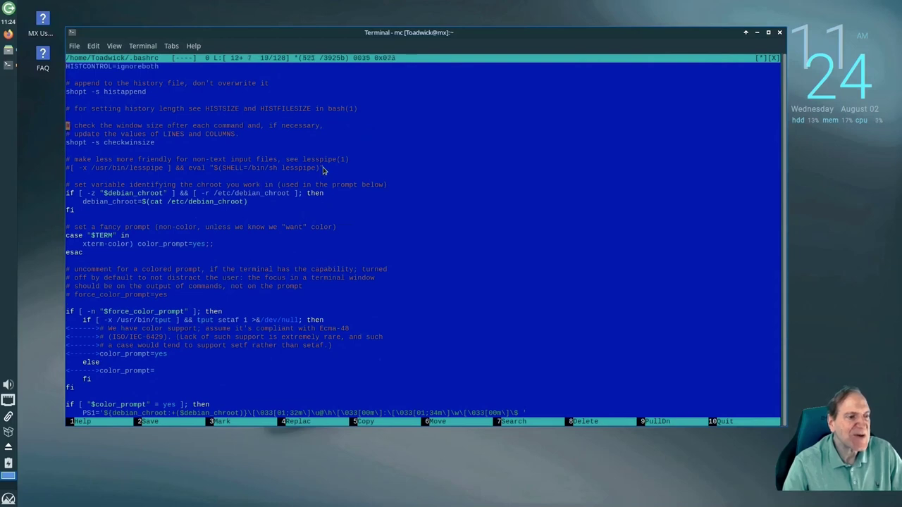
pyautogui.press('Down')
pyautogui.press('Down')
pyautogui.press('Down')
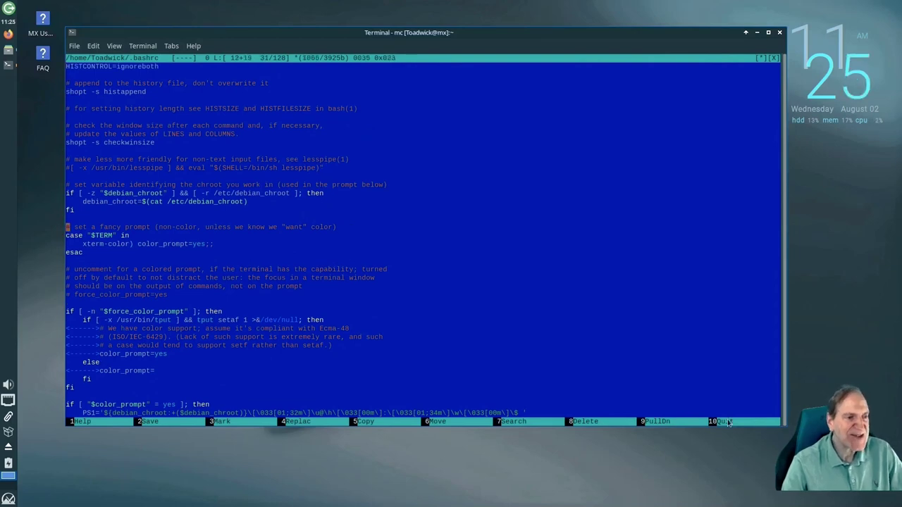
pyautogui.click(725, 421)
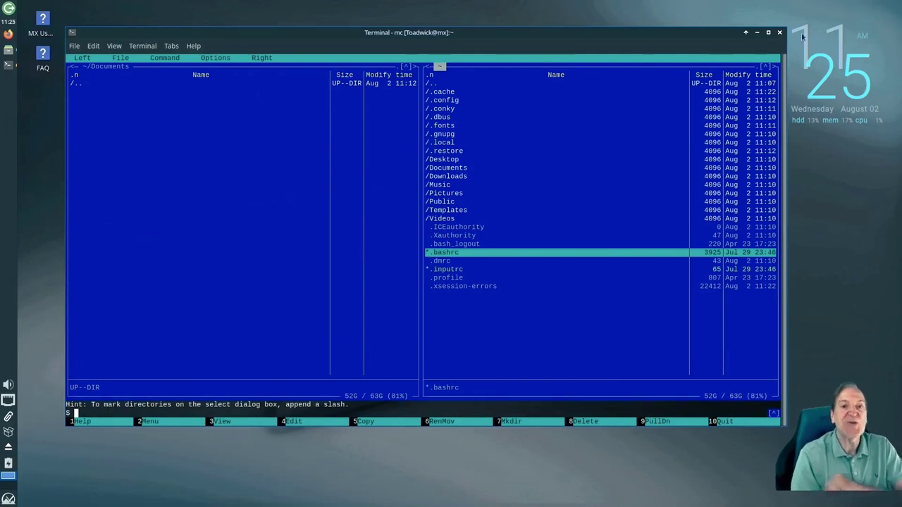
pyautogui.click(780, 32)
pyautogui.press('super')
# Browse the Games, Graphics and Internet categories and launch Firefox
pyautogui.click(57, 370)
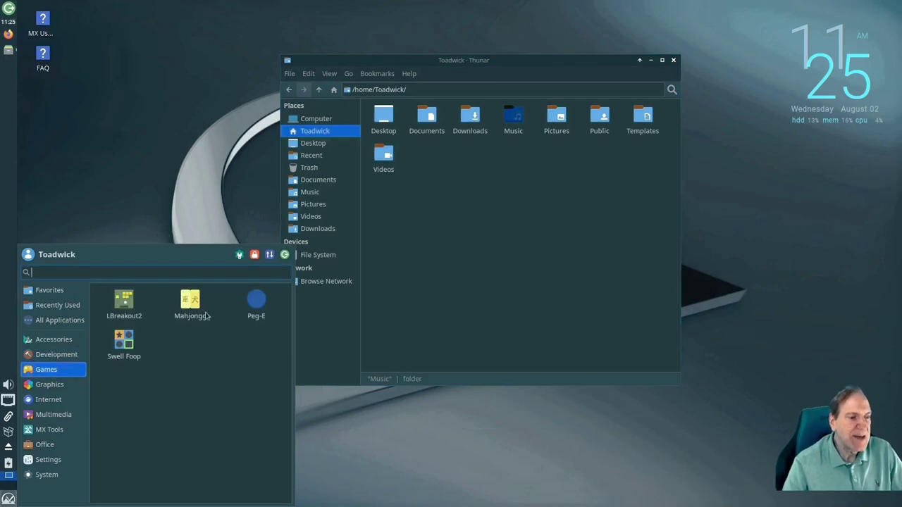
pyautogui.click(58, 385)
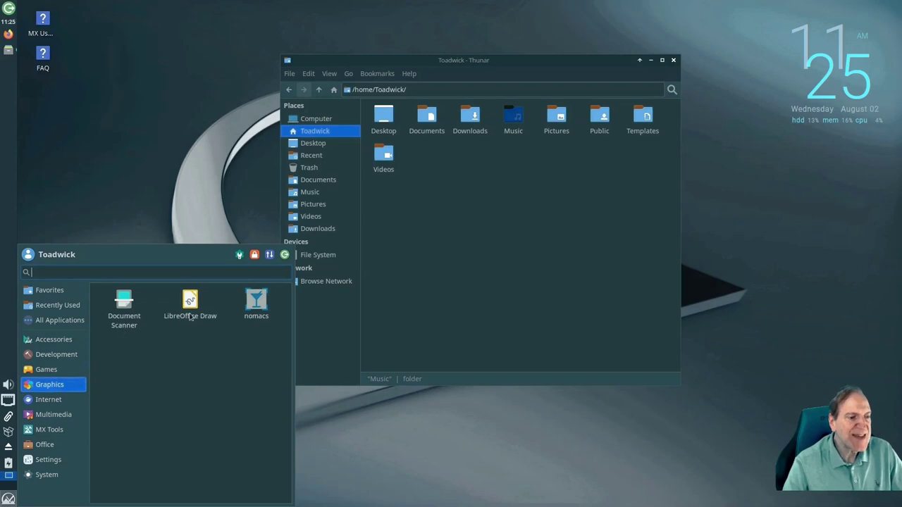
pyautogui.click(53, 401)
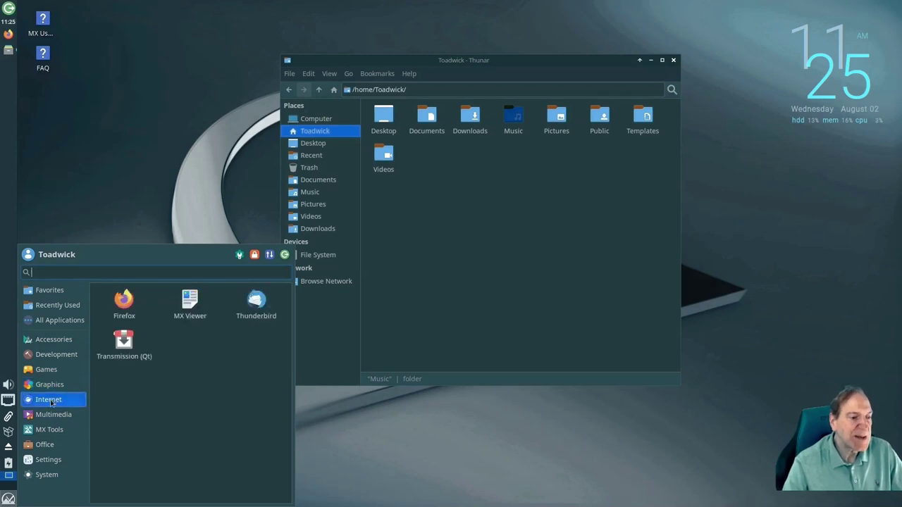
pyautogui.click(124, 303)
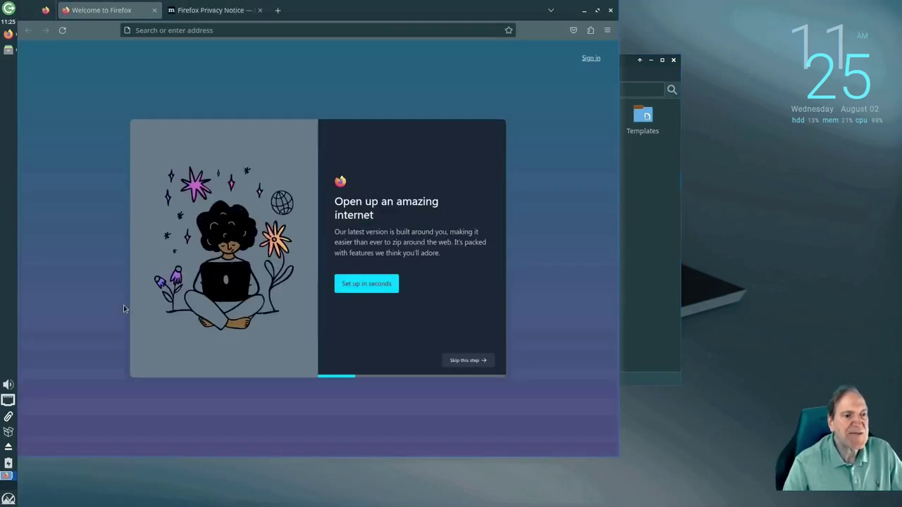
# Confirm Firefox version 115.0.3 (64-bit) in Help > About Firefox, then close Firefox
pyautogui.click(607, 31)
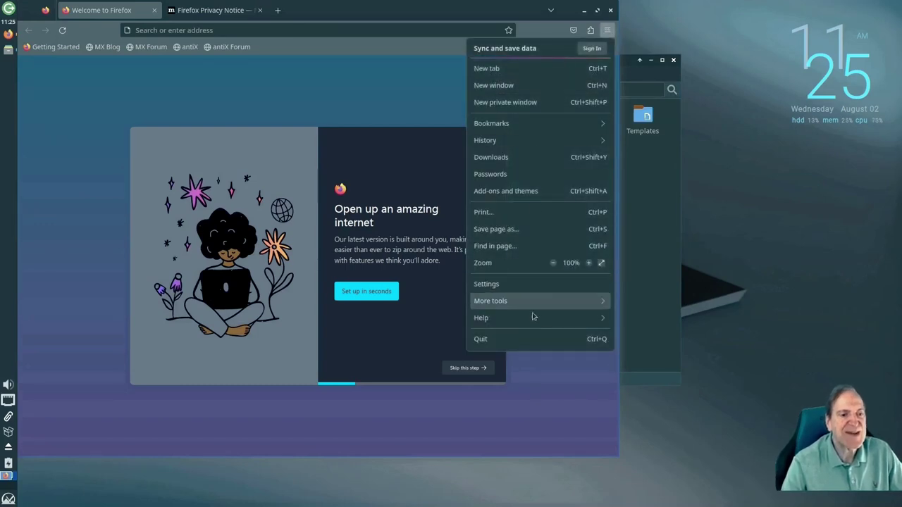
pyautogui.click(528, 320)
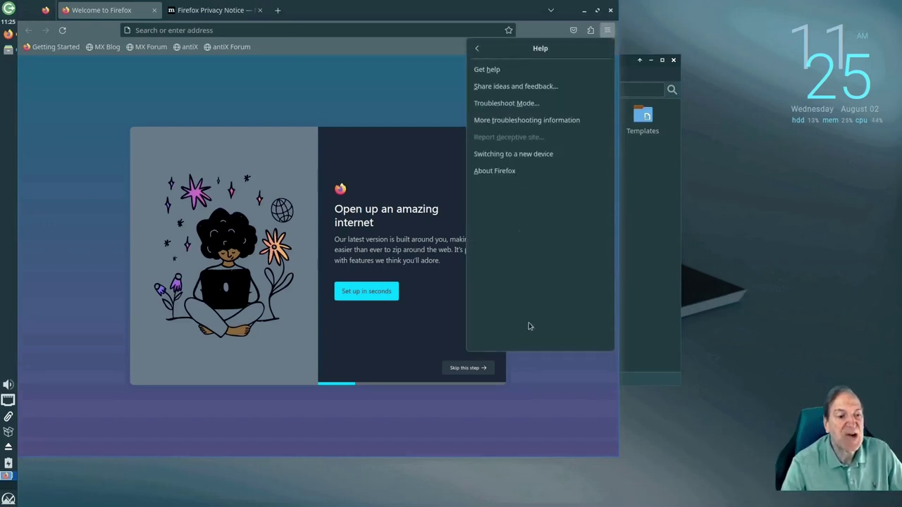
pyautogui.click(498, 171)
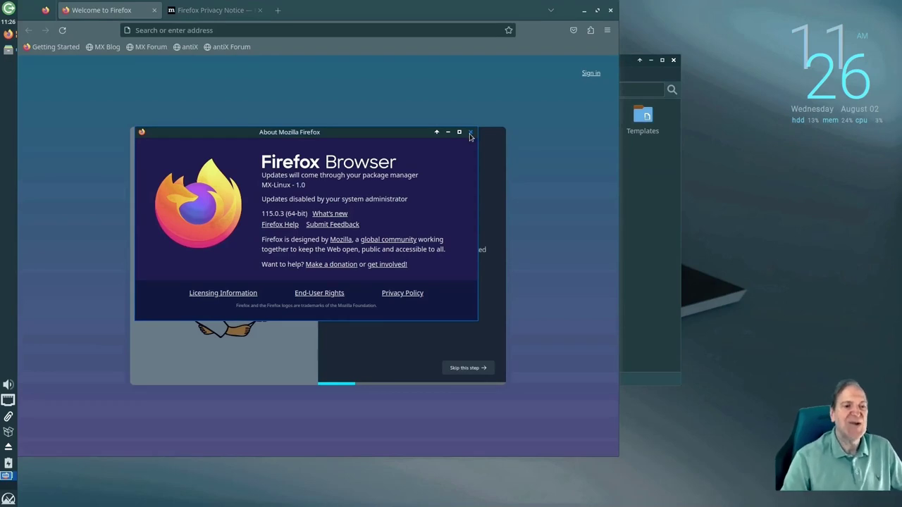
pyautogui.click(470, 133)
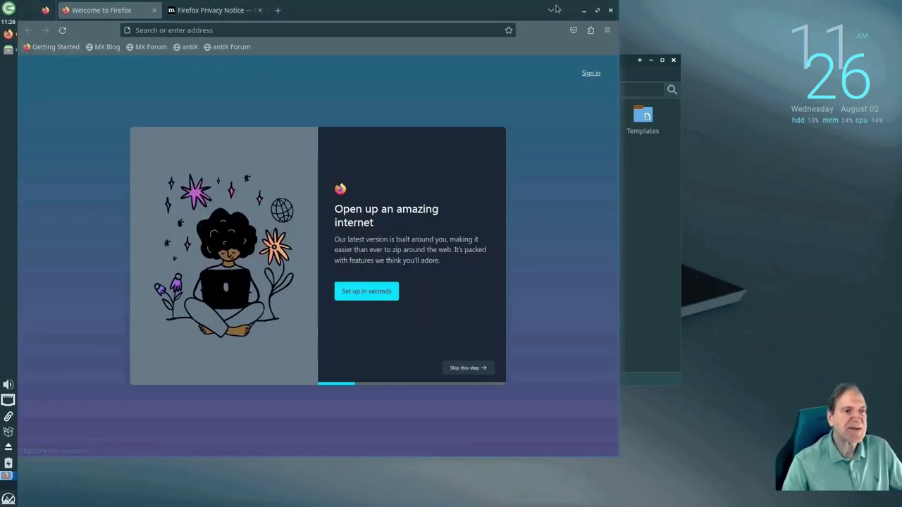
pyautogui.click(610, 10)
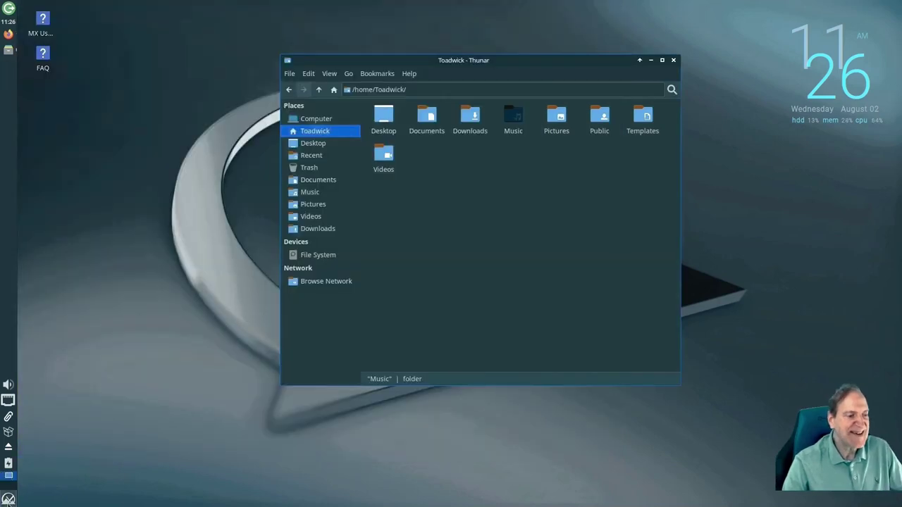
# Open the application menu and scroll through a category's launcher list
pyautogui.click(8, 501)
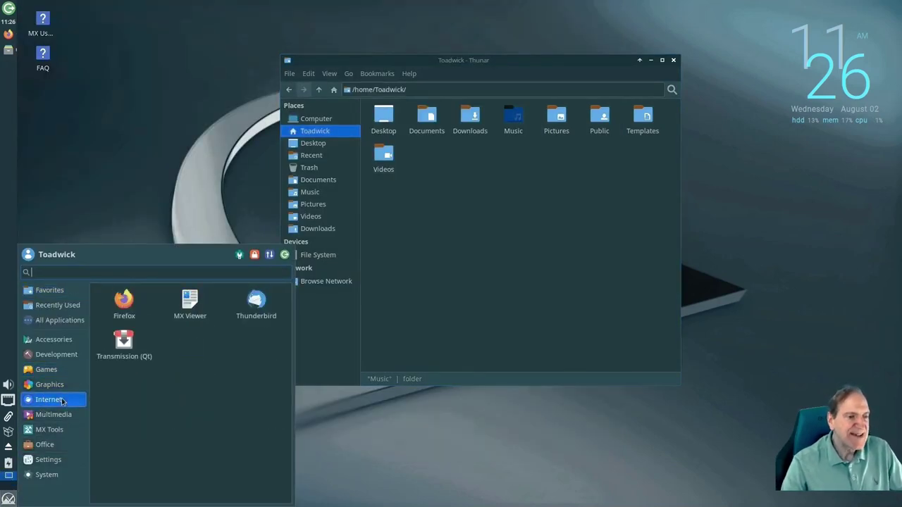
pyautogui.moveTo(61, 417)
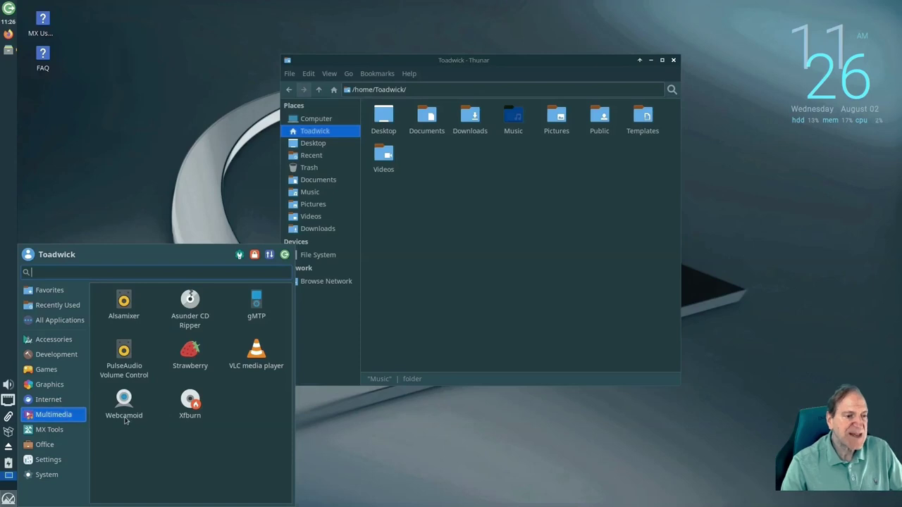
pyautogui.moveTo(60, 434)
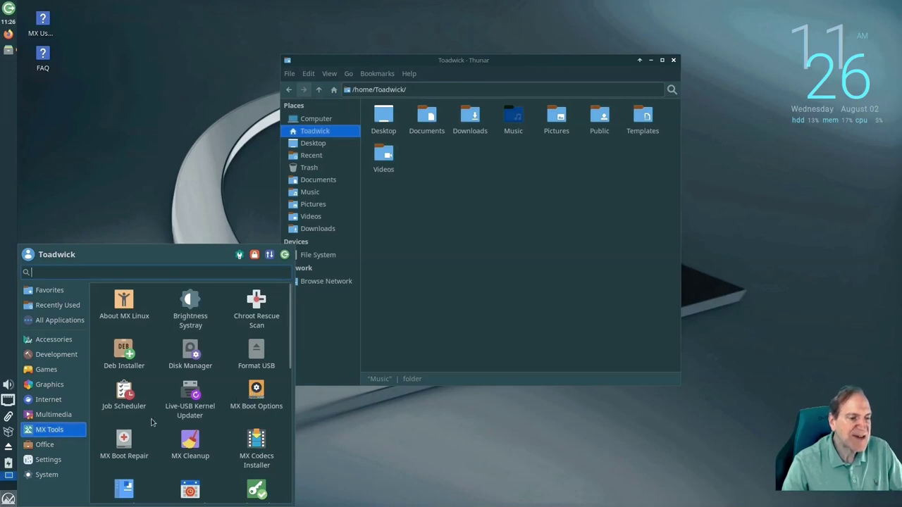
pyautogui.scroll(-3, 151, 421)
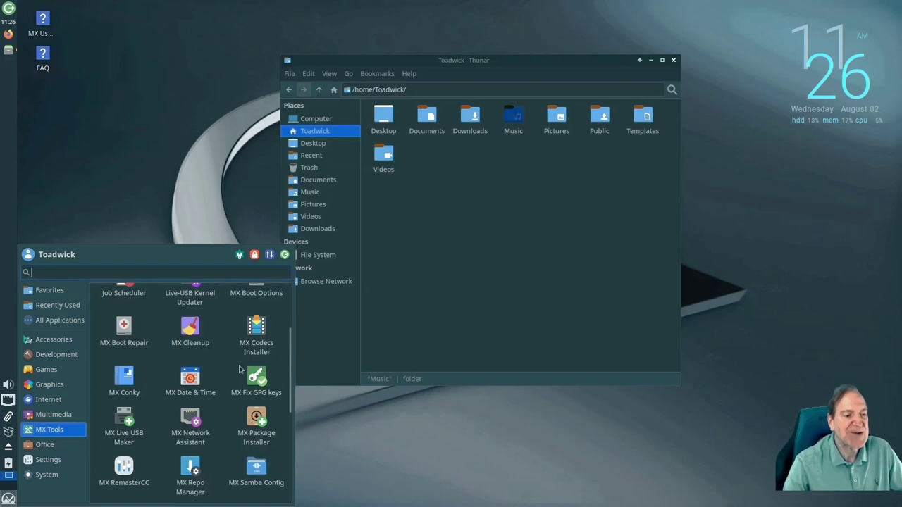
pyautogui.scroll(-2, 240, 367)
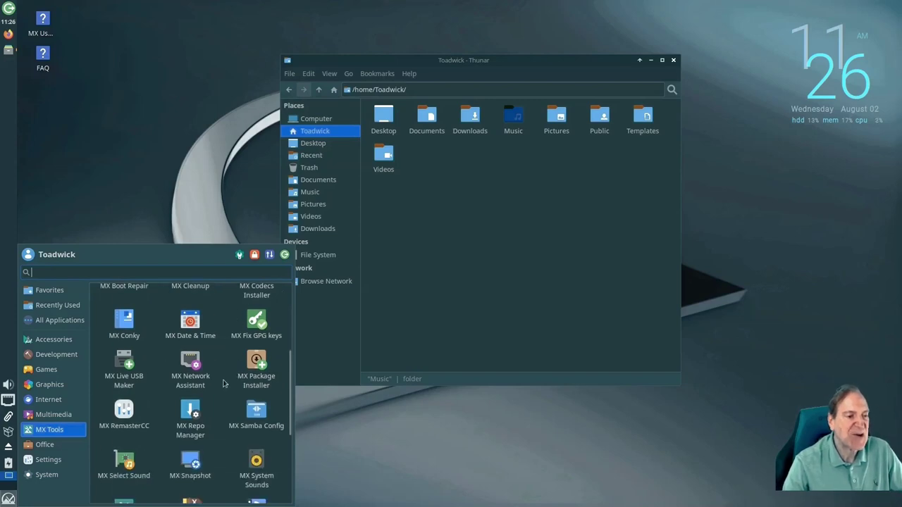
pyautogui.scroll(-4, 201, 386)
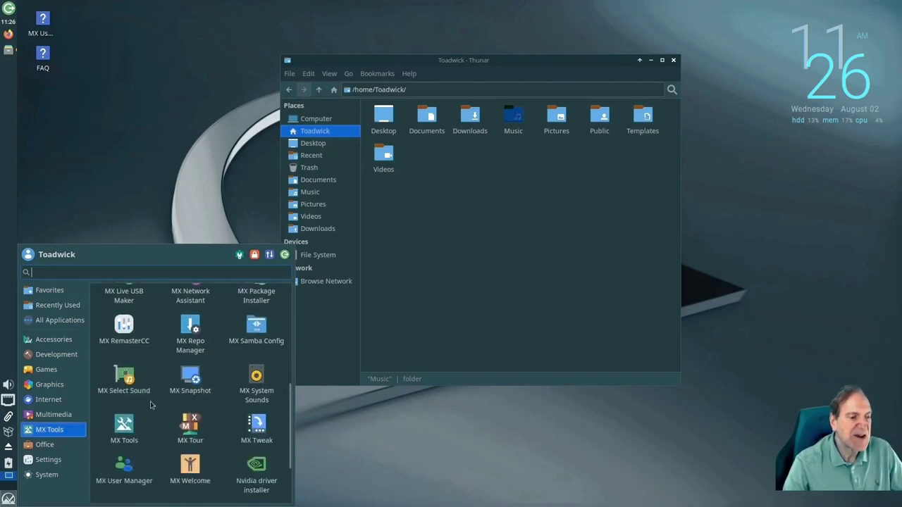
pyautogui.scroll(-1, 150, 405)
pyautogui.scroll(-1, 150, 406)
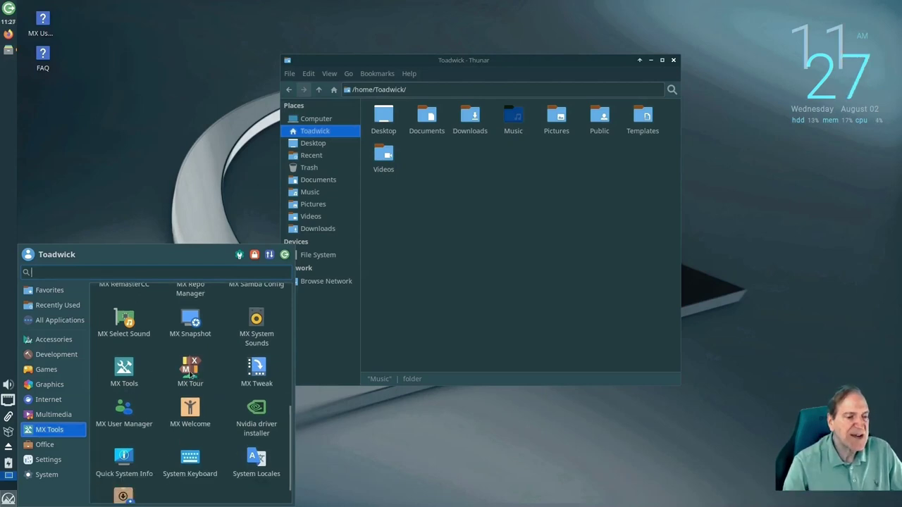
pyautogui.scroll(-1, 186, 324)
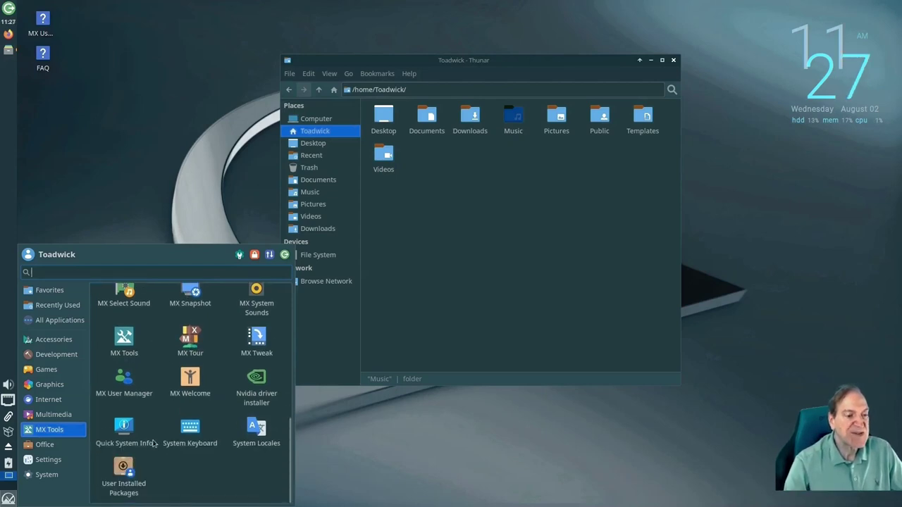
# Show the Office, Settings and System categories in turn
pyautogui.click(68, 444)
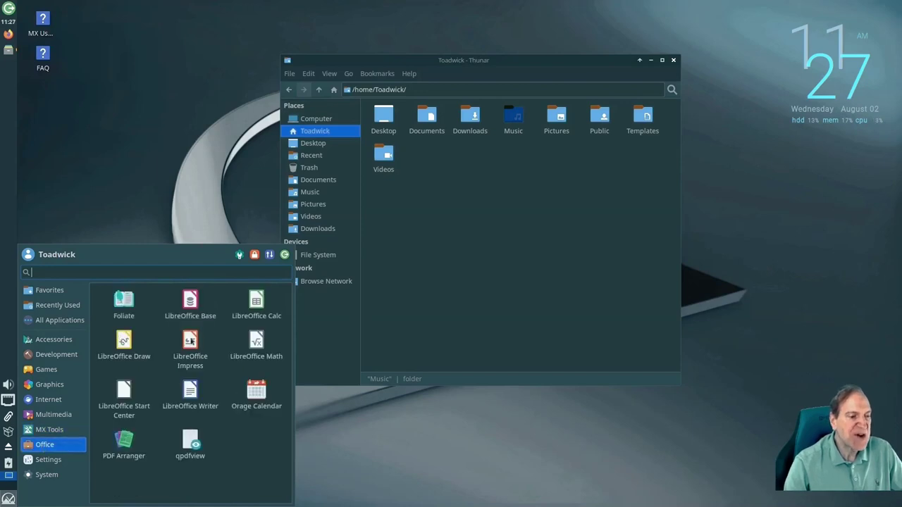
pyautogui.click(51, 462)
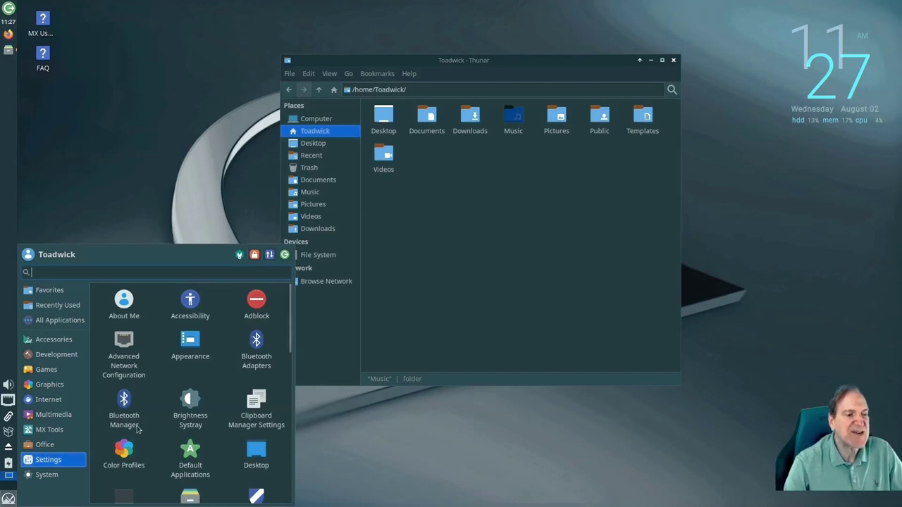
pyautogui.click(47, 474)
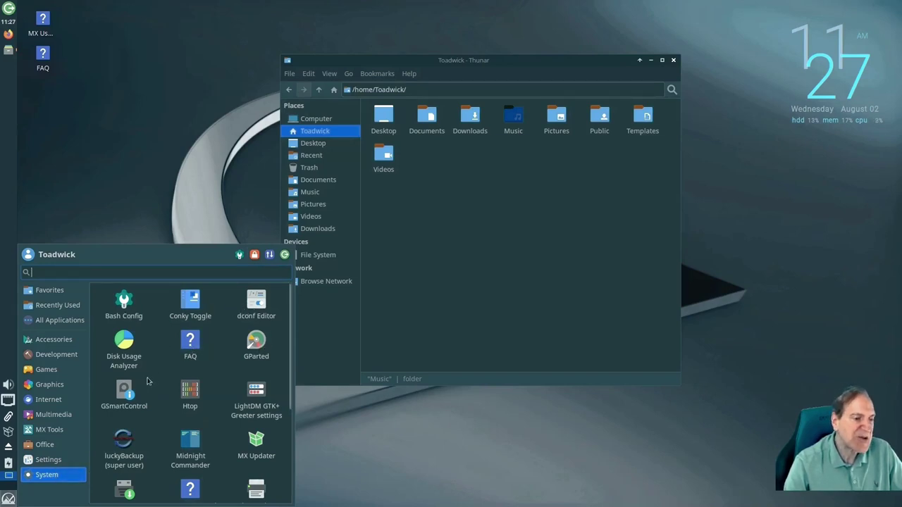
# Launch htop, then move its terminal higher and enlarge it
pyautogui.click(191, 393)
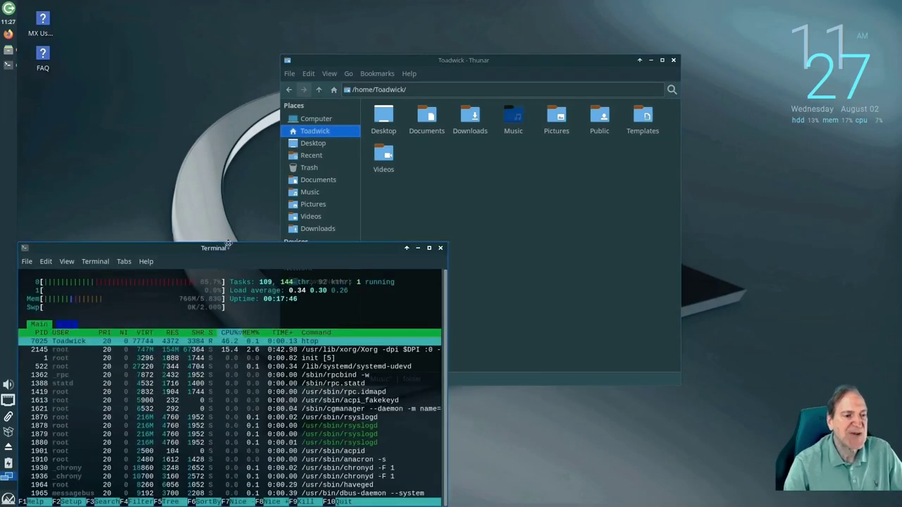
pyautogui.moveTo(227, 250); pyautogui.dragTo(239, 167)
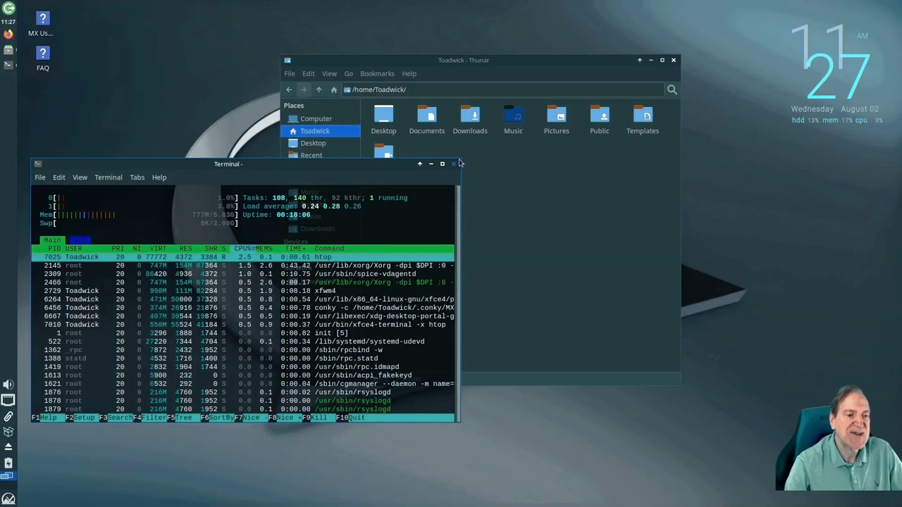
pyautogui.moveTo(460, 161); pyautogui.dragTo(535, 110)
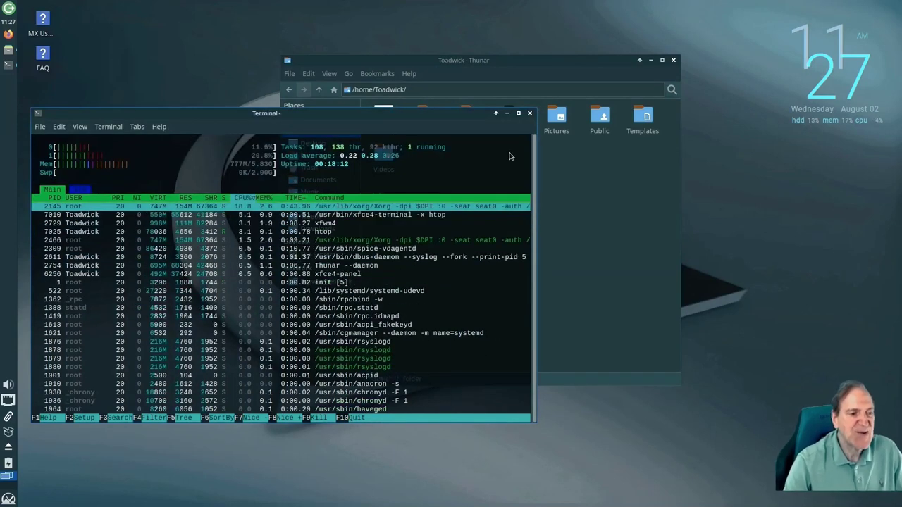
# Enlarge the terminal text with View > Zoom In, recentre the window, and quit htop
pyautogui.click(79, 127)
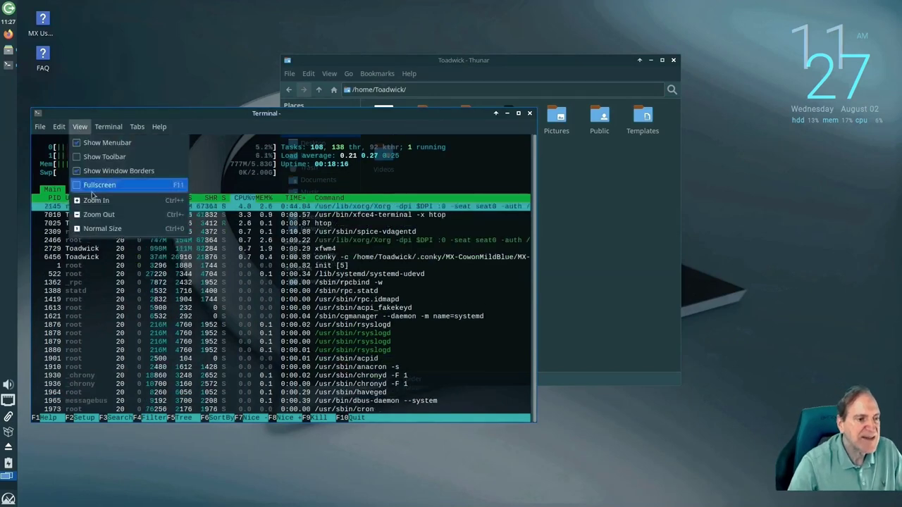
pyautogui.click(335, 113)
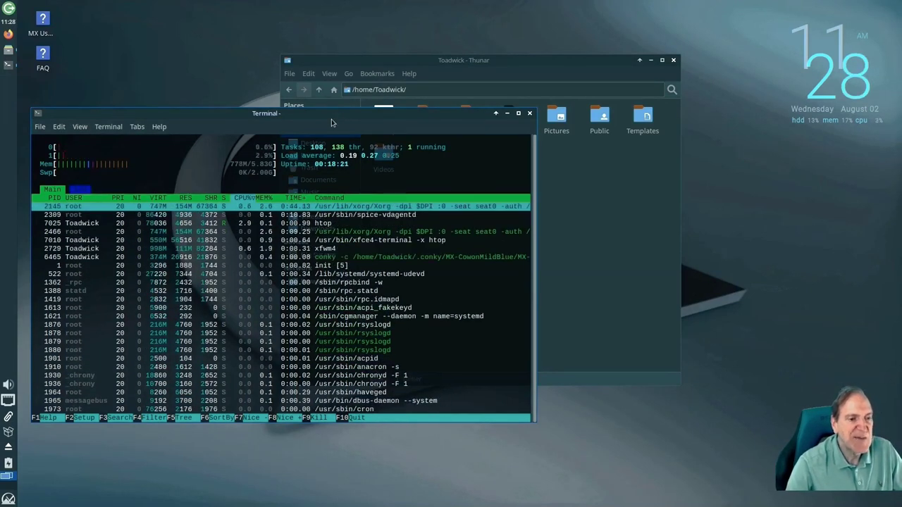
pyautogui.click(83, 129)
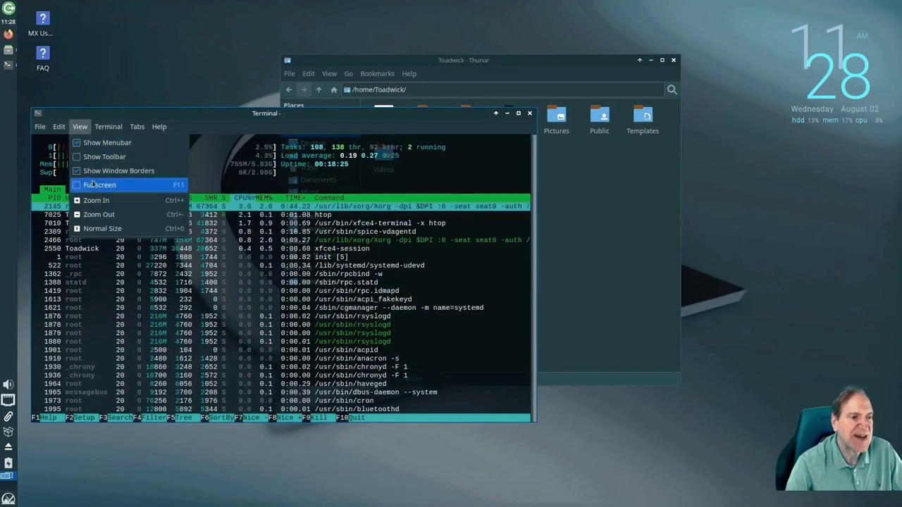
pyautogui.moveTo(108, 130)
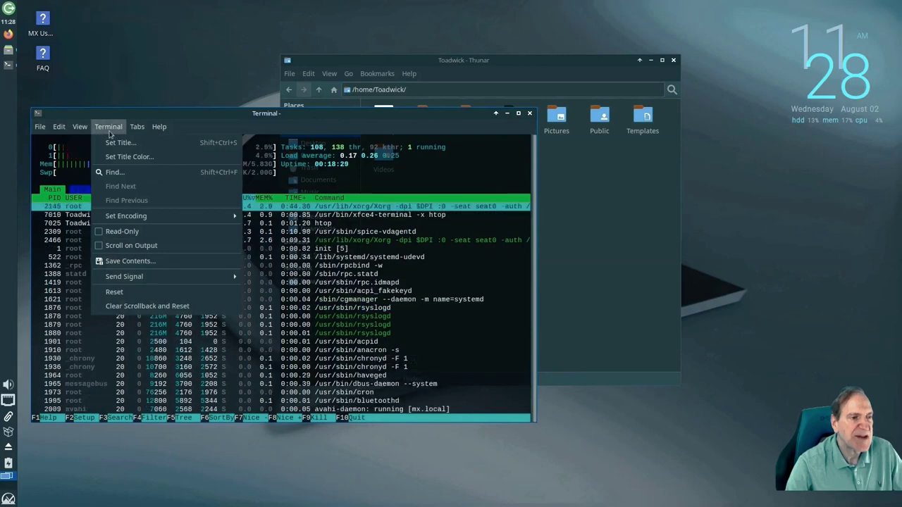
pyautogui.moveTo(80, 127)
pyautogui.click(86, 201)
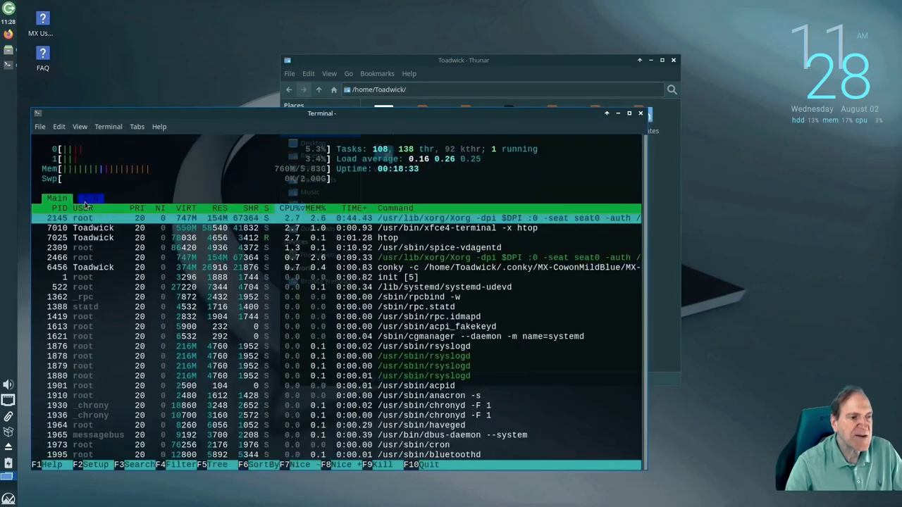
pyautogui.moveTo(204, 119); pyautogui.dragTo(269, 144)
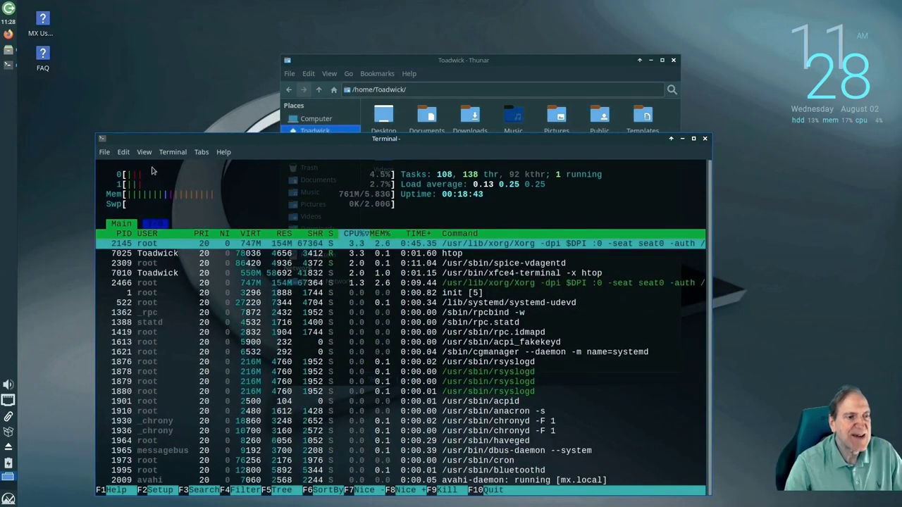
pyautogui.press('F10')
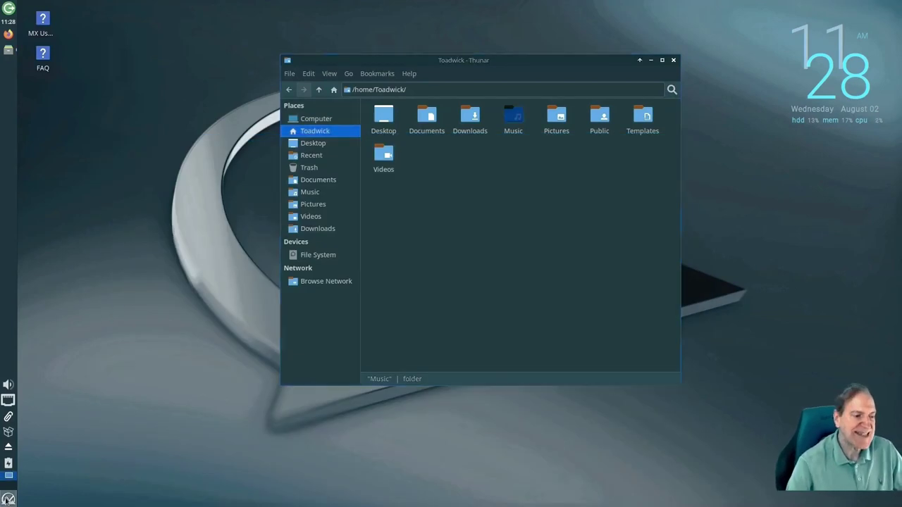
# Launch Synaptic Package Manager from the Whisker Menu's System category, authorising it with the administrator password
pyautogui.click(8, 499)
pyautogui.scroll(-4, 208, 432)
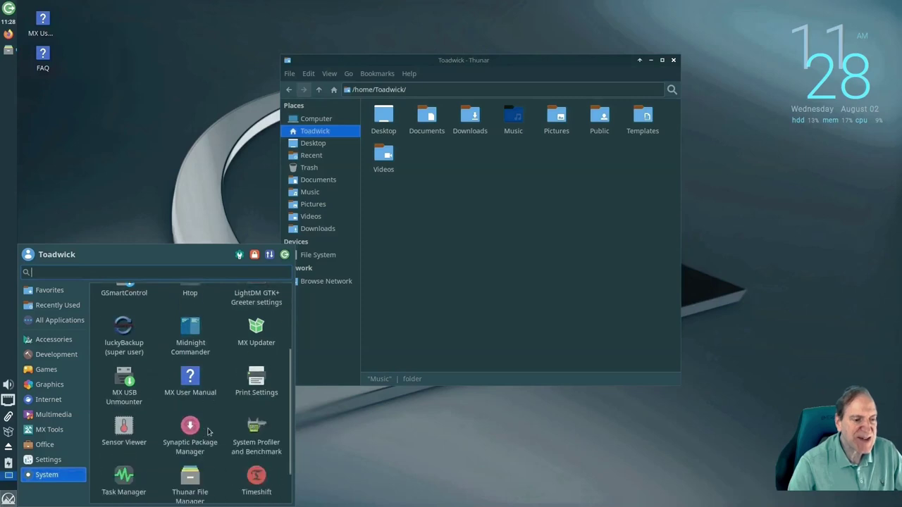
pyautogui.scroll(-2, 216, 421)
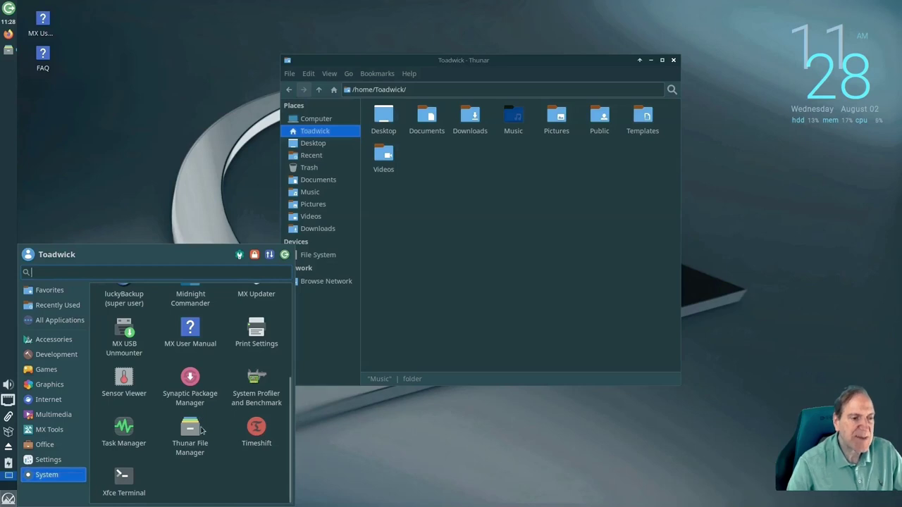
pyautogui.scroll(1, 202, 411)
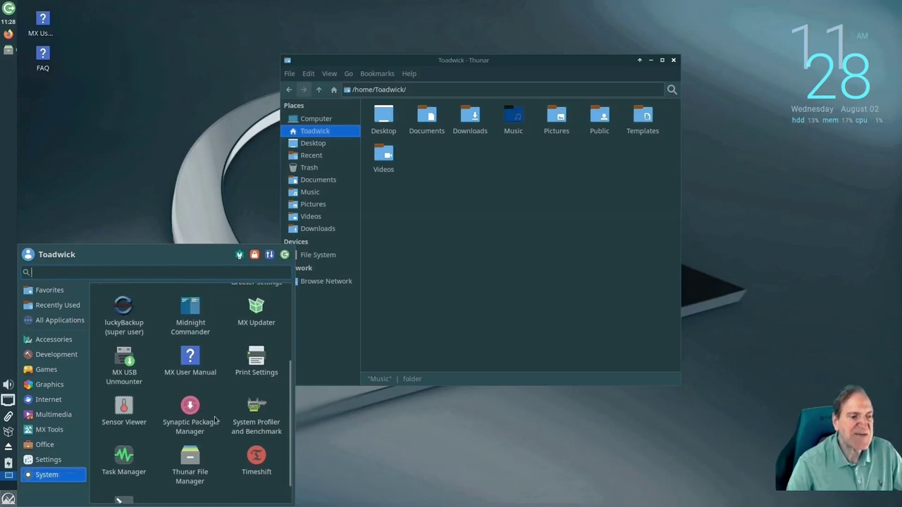
pyautogui.click(191, 417)
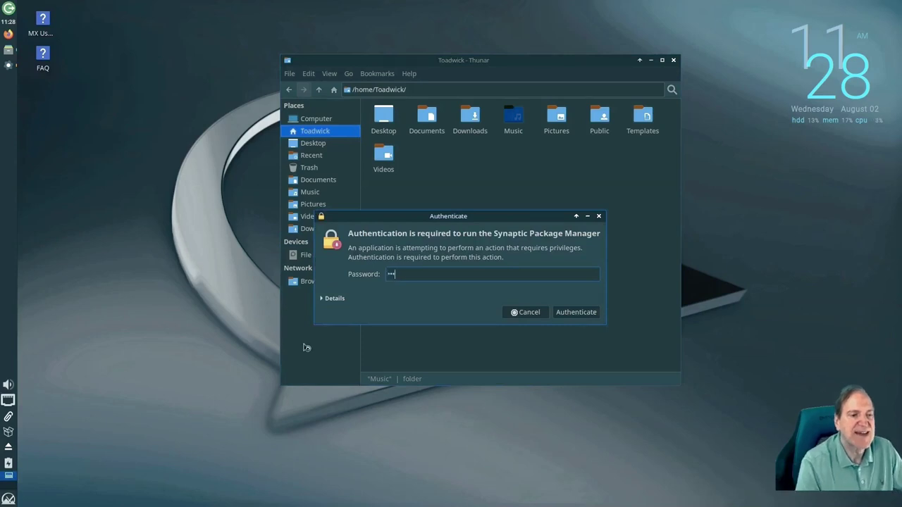
pyautogui.press('Return')
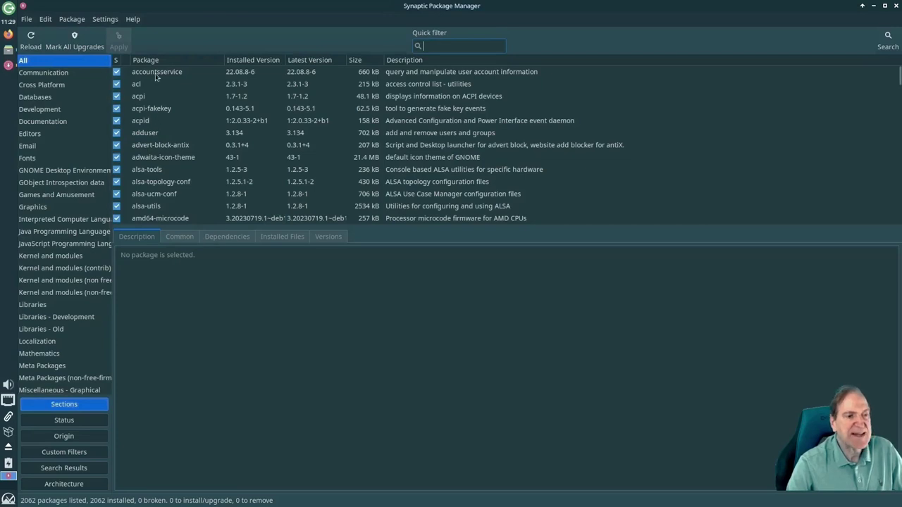
# Try 'inkscape' in the Quick filter, then search packages for 'firefox' and return to the full list
pyautogui.write('inkscape')
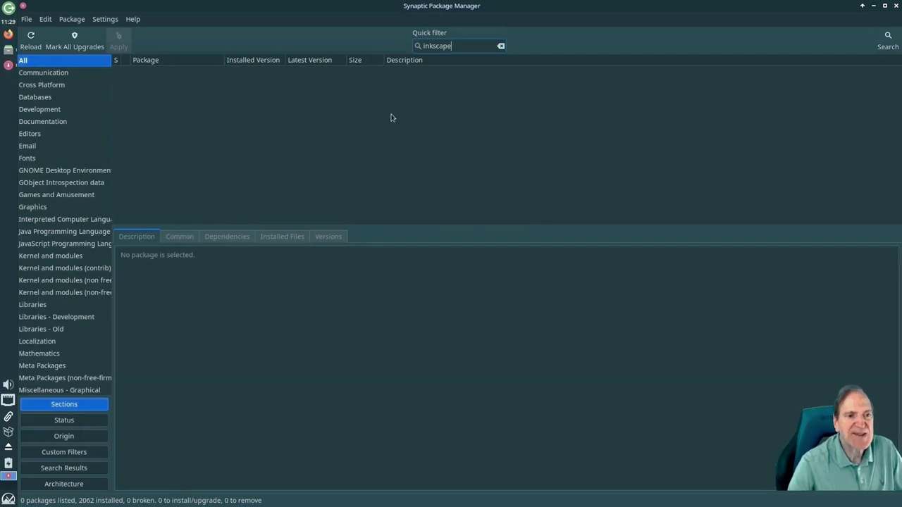
pyautogui.press('BackSpace')
pyautogui.press('BackSpace')
pyautogui.press('BackSpace')
pyautogui.press('BackSpace')
pyautogui.press('BackSpace')
pyautogui.press('BackSpace')
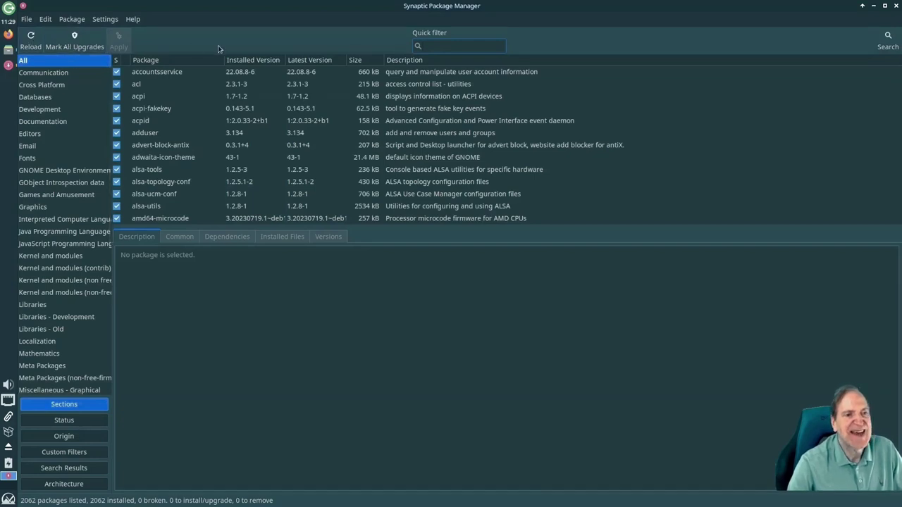
pyautogui.click(880, 45)
pyautogui.write('firefox')
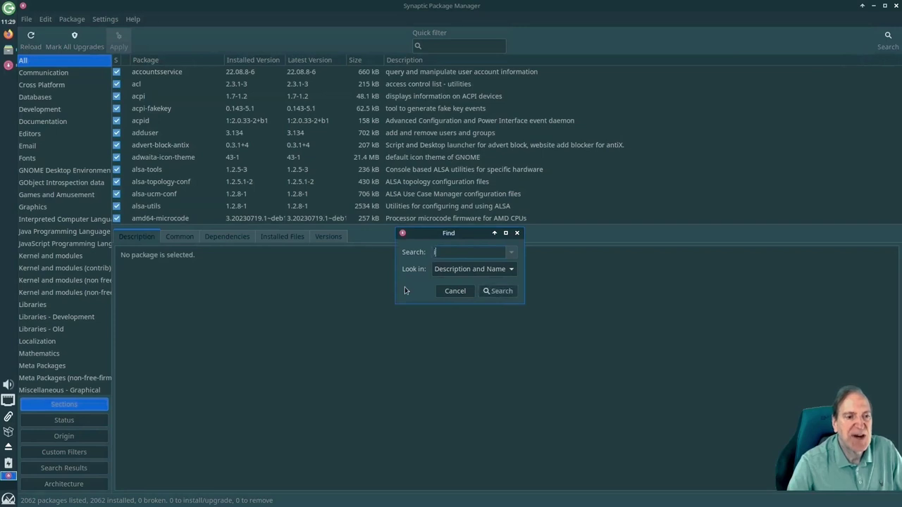
pyautogui.press('Return')
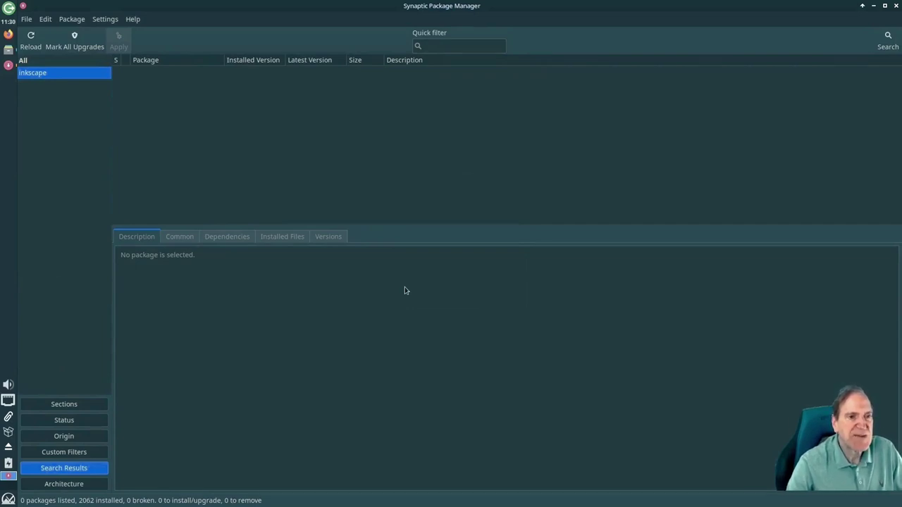
pyautogui.press('Up')
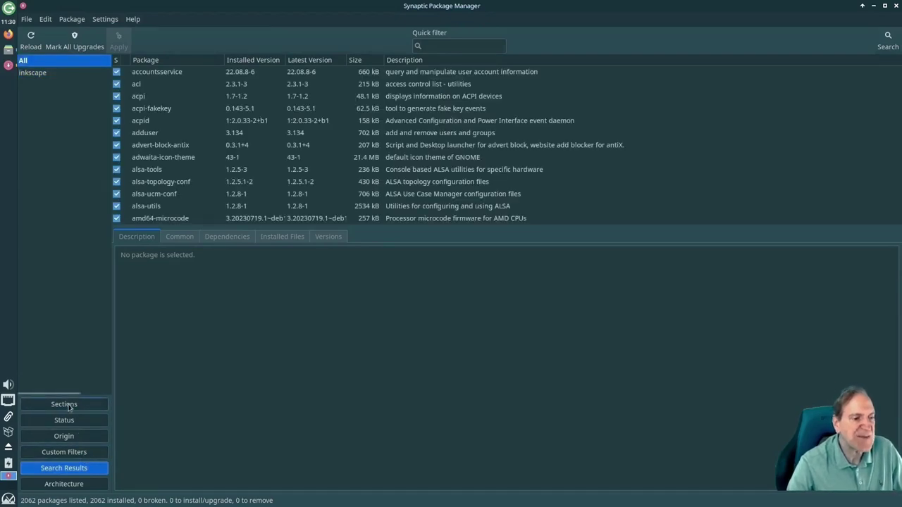
# Group packages by Sections, search names and descriptions for inkscape, then reload package information
pyautogui.click(64, 404)
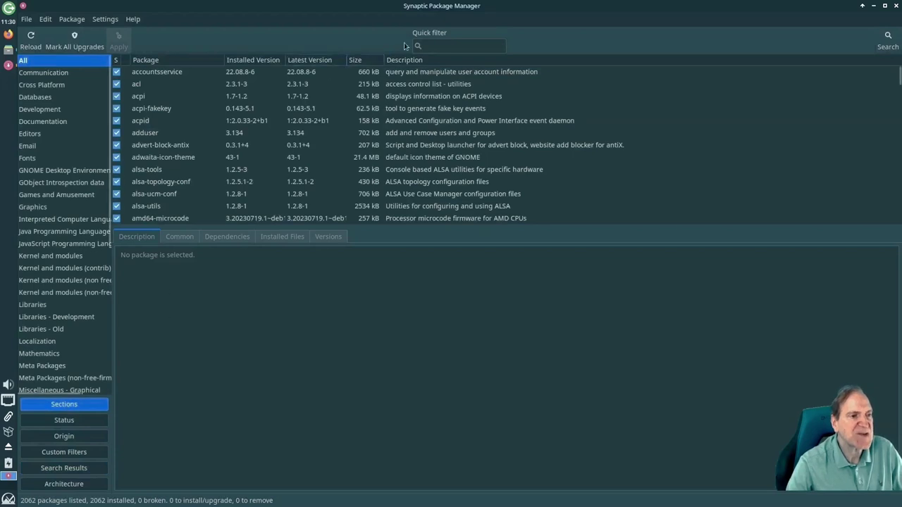
pyautogui.click(887, 40)
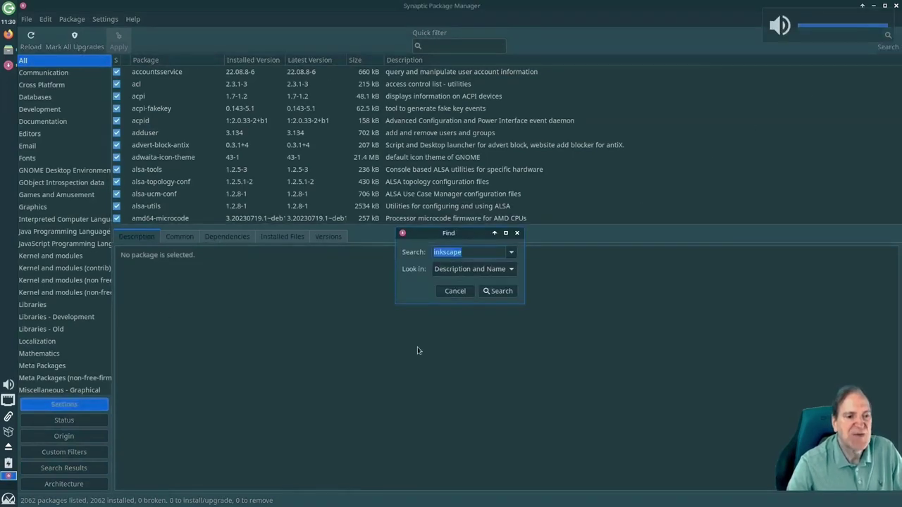
pyautogui.click(498, 291)
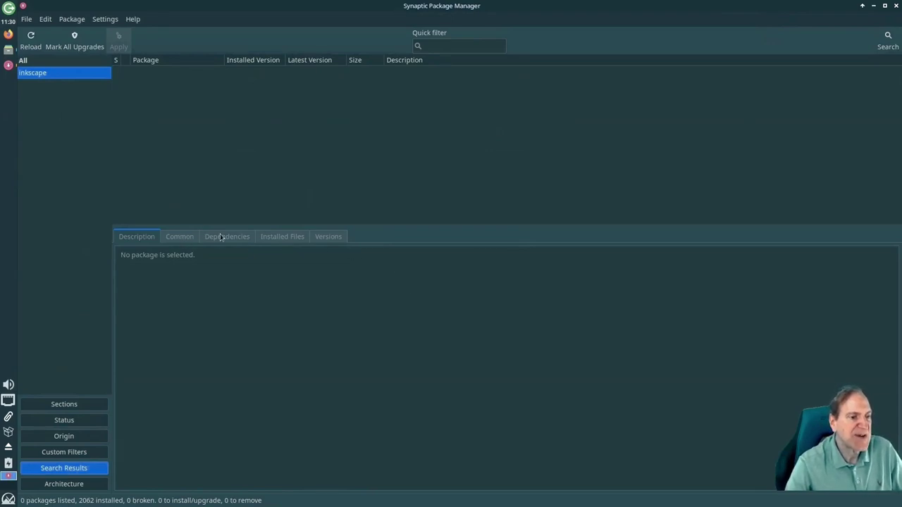
pyautogui.click(26, 41)
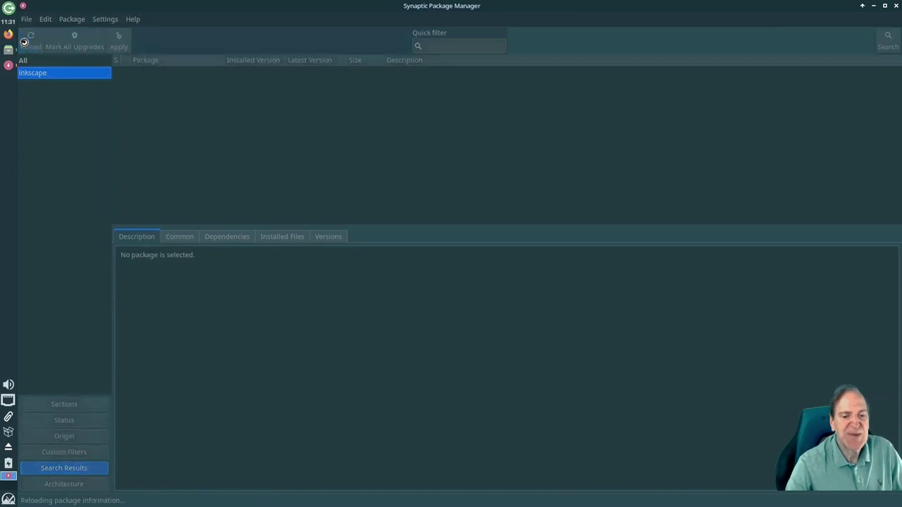
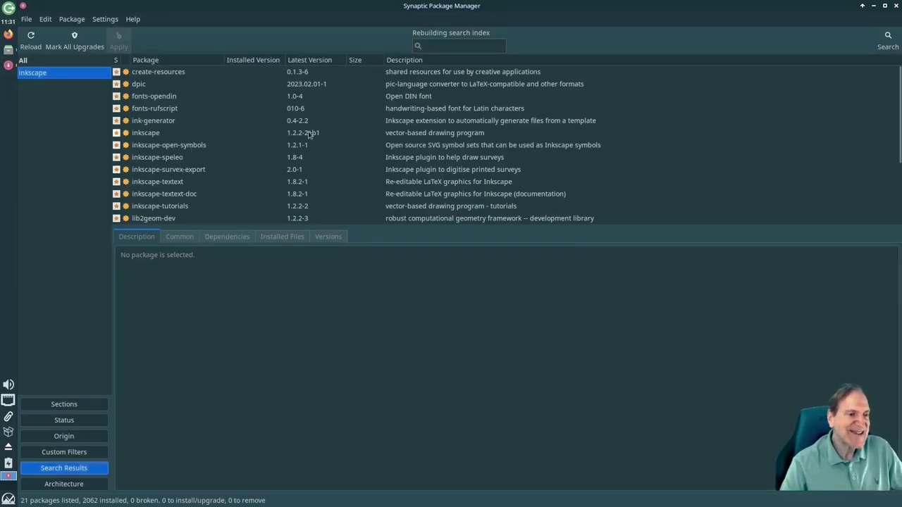
# Install the inkscape package in Synaptic along with its additional required dependencies
pyautogui.click(143, 134)
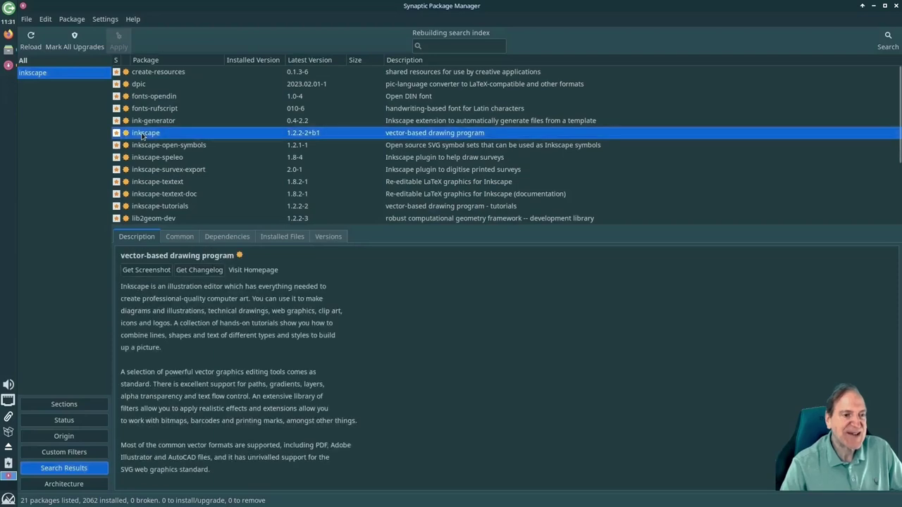
pyautogui.scroll(-3, 247, 336)
pyautogui.scroll(3, 248, 338)
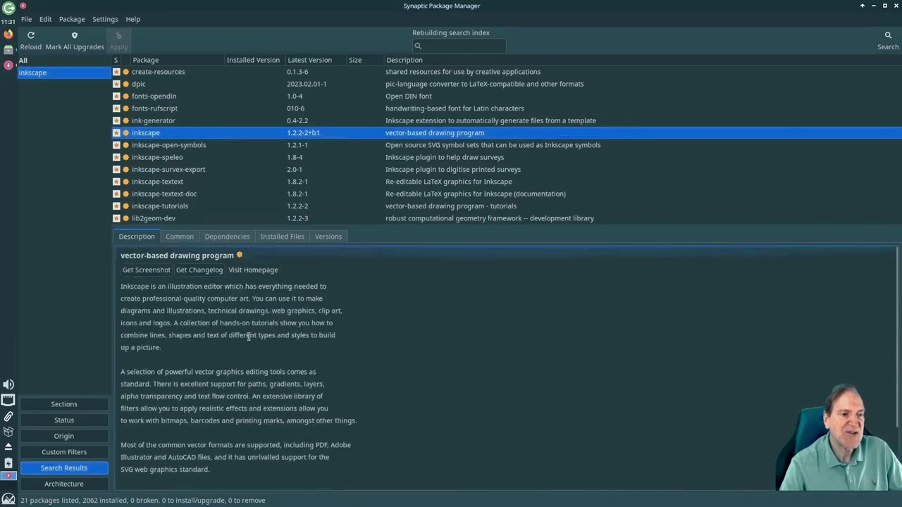
pyautogui.doubleClick(146, 134)
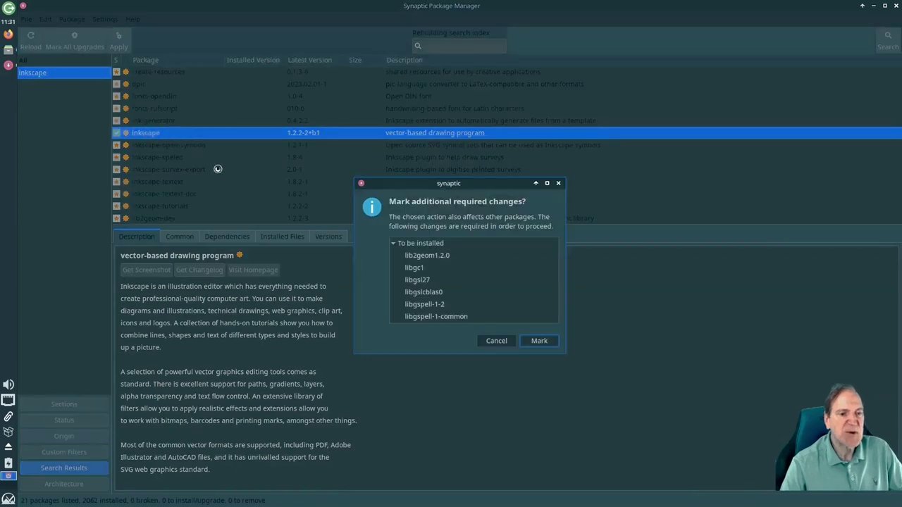
pyautogui.click(538, 342)
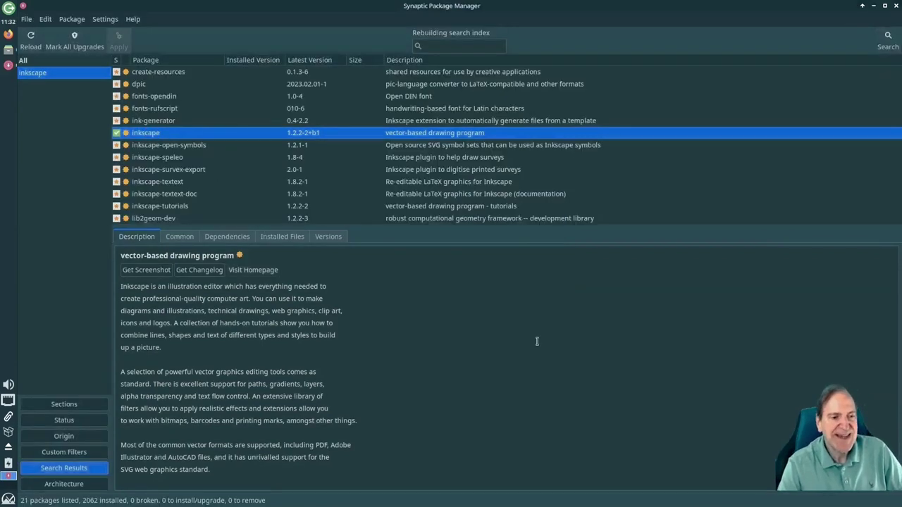
pyautogui.click(116, 42)
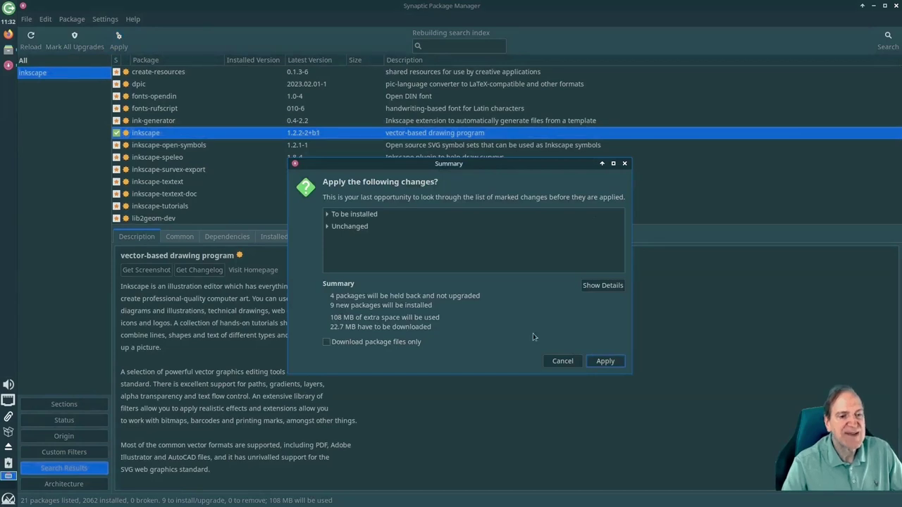
pyautogui.click(598, 360)
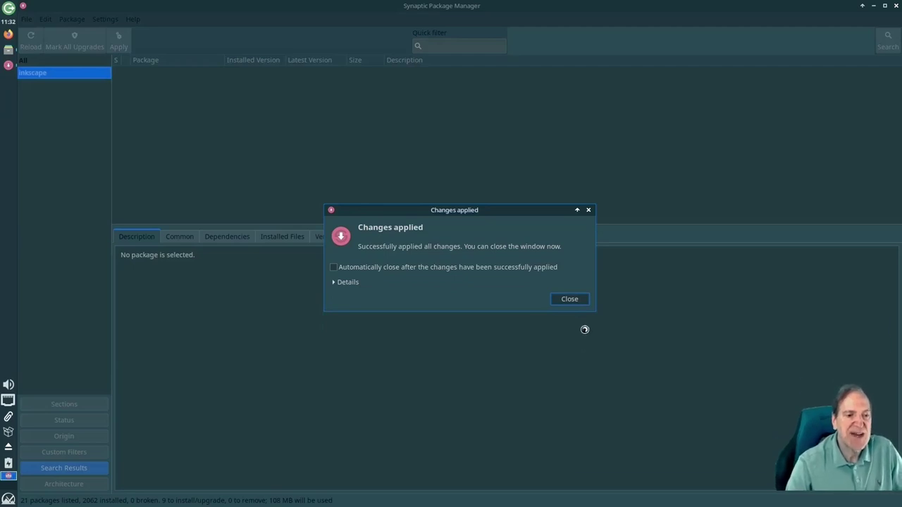
pyautogui.click(579, 301)
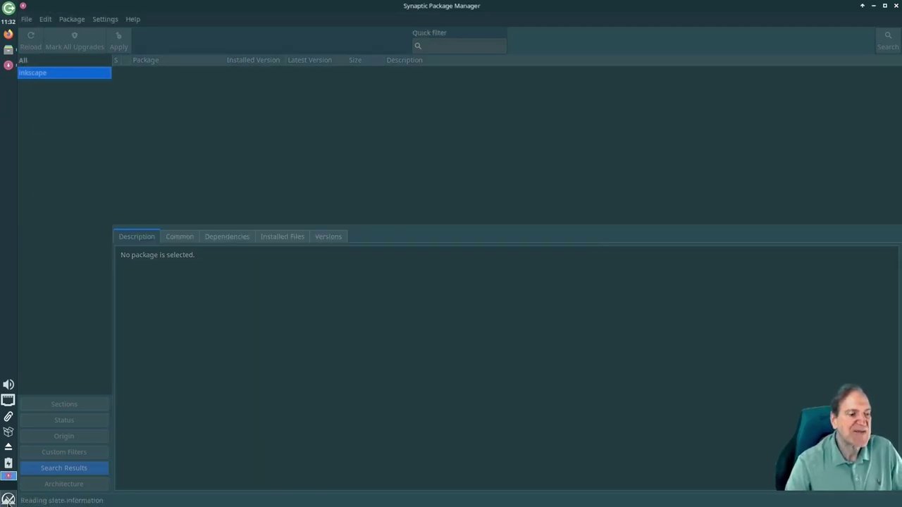
# Open a terminal, zoom its text in twice, and position it near the top
pyautogui.click(8, 499)
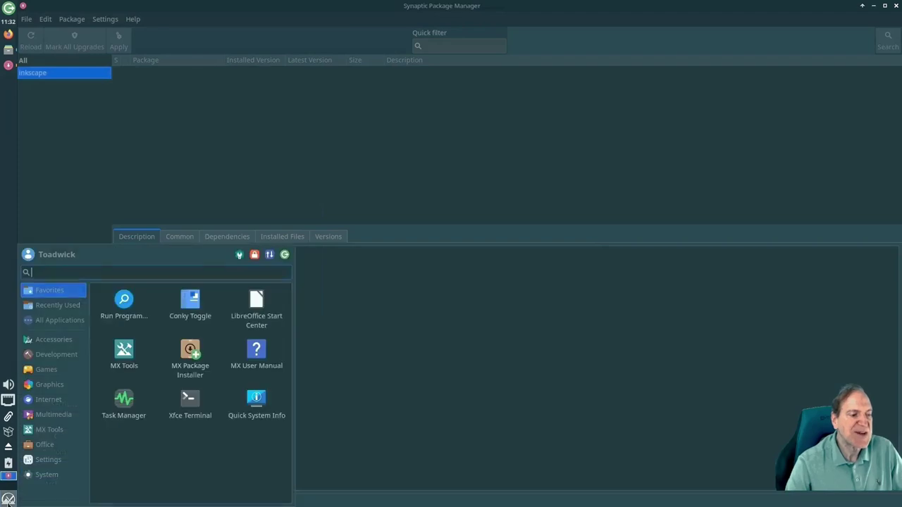
pyautogui.click(63, 459)
pyautogui.click(200, 448)
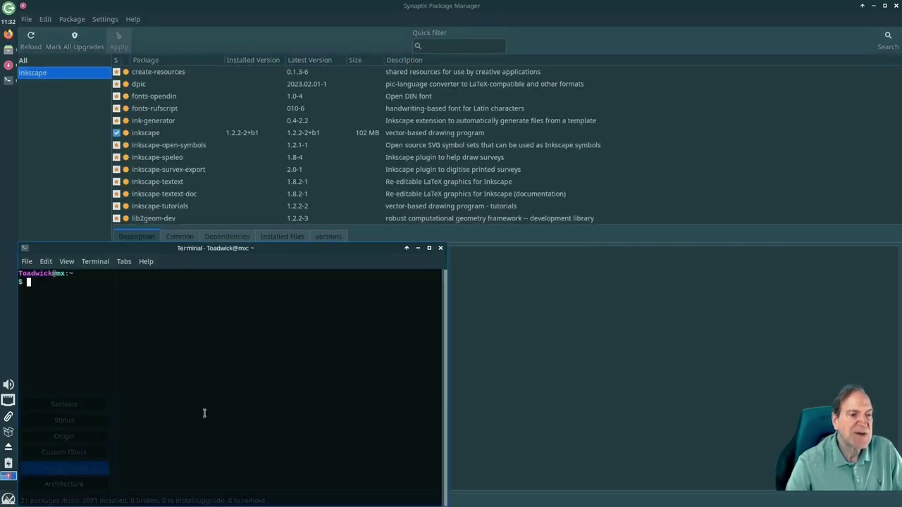
pyautogui.moveTo(237, 247); pyautogui.dragTo(301, 168)
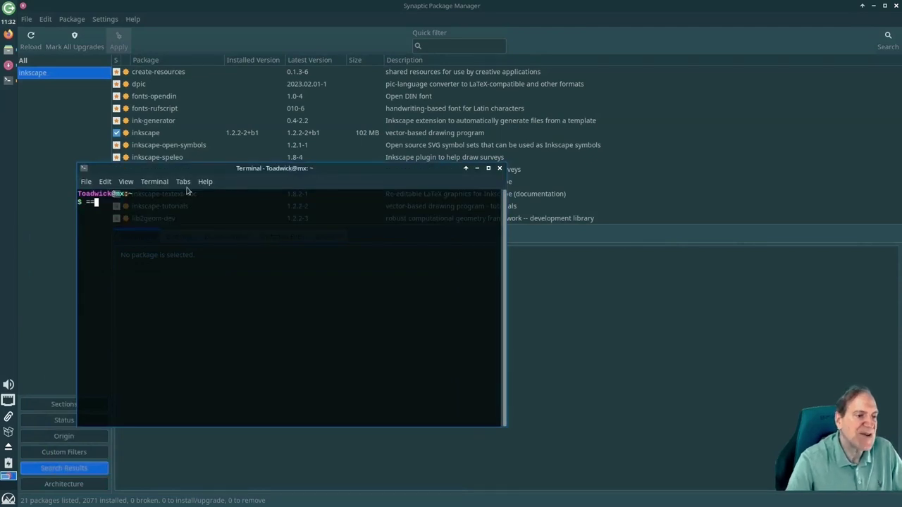
pyautogui.press('BackSpace')
pyautogui.press('BackSpace')
pyautogui.write('=')
pyautogui.press('BackSpace')
pyautogui.press('BackSpace')
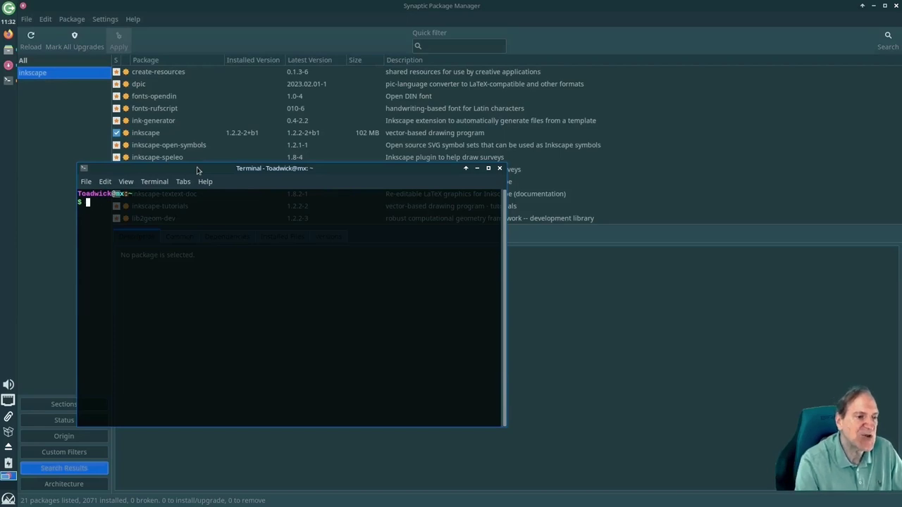
pyautogui.click(126, 181)
pyautogui.click(138, 257)
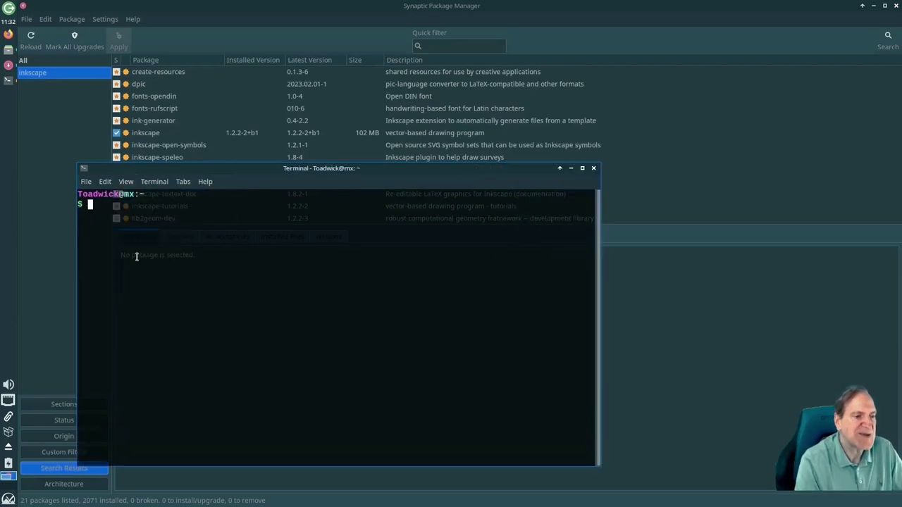
pyautogui.click(125, 181)
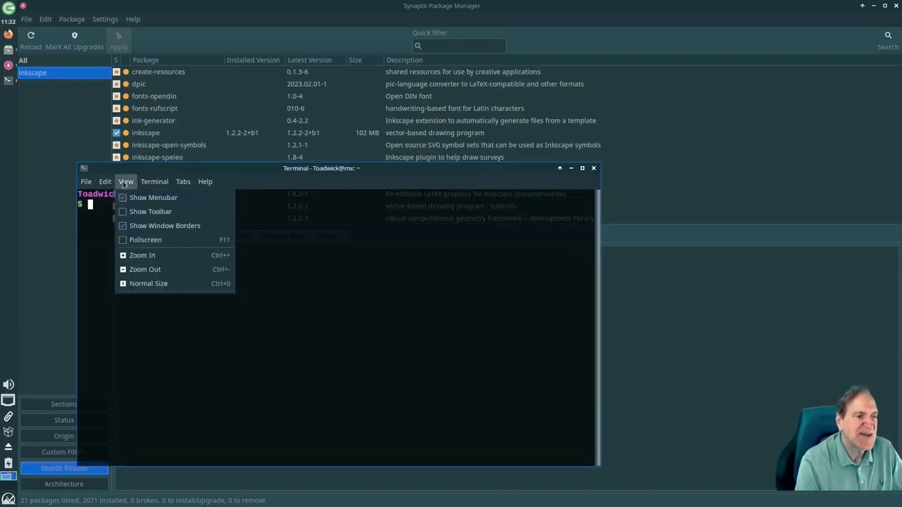
pyautogui.click(138, 255)
pyautogui.moveTo(204, 162); pyautogui.dragTo(201, 124)
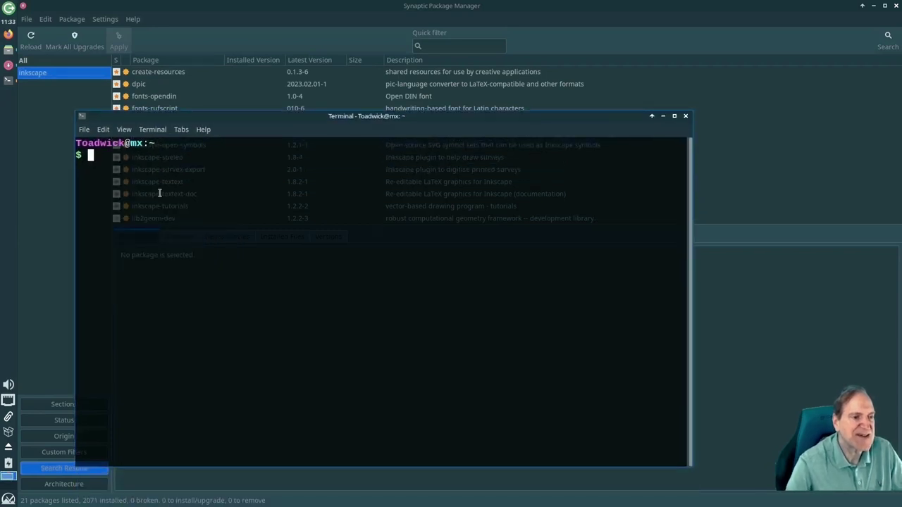
# Run 'sudo apt install gimp', closing Synaptic to free the lock, and confirm the 26 packages
pyautogui.write('sudo a')
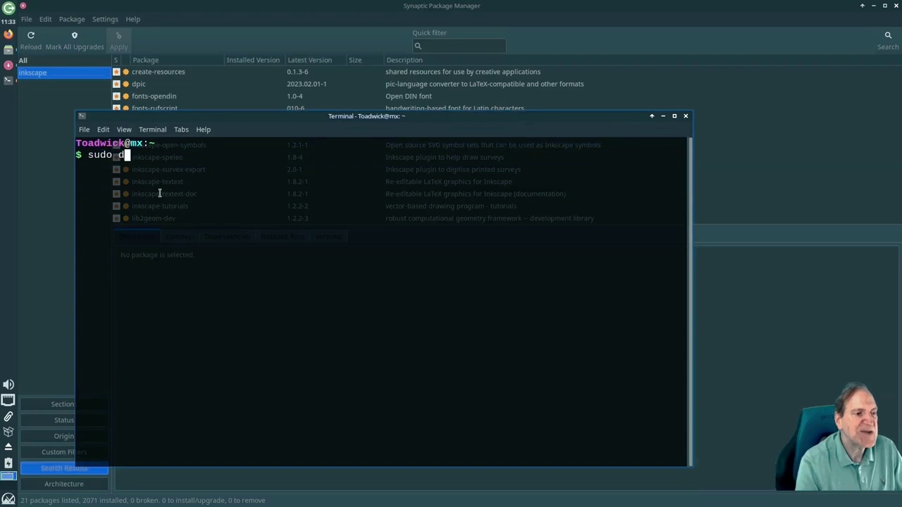
pyautogui.write('pt ')
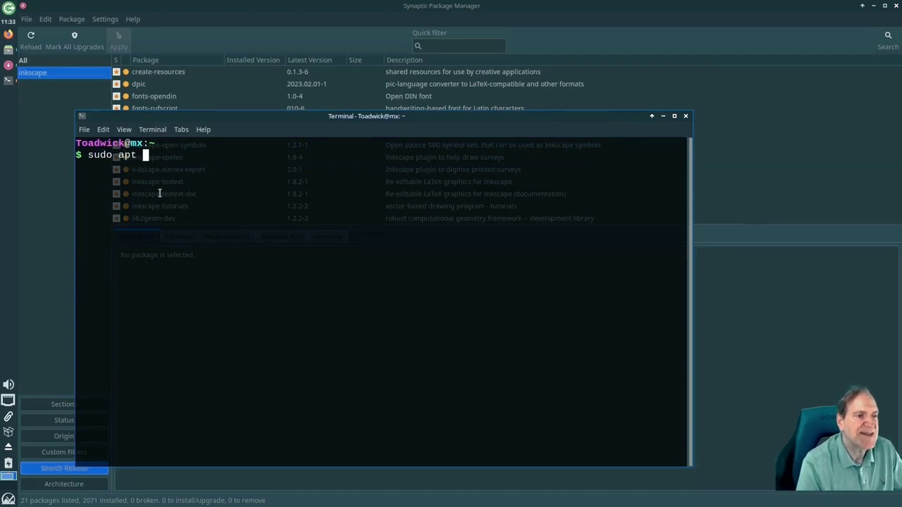
pyautogui.write('install gimp')
pyautogui.press('Return')
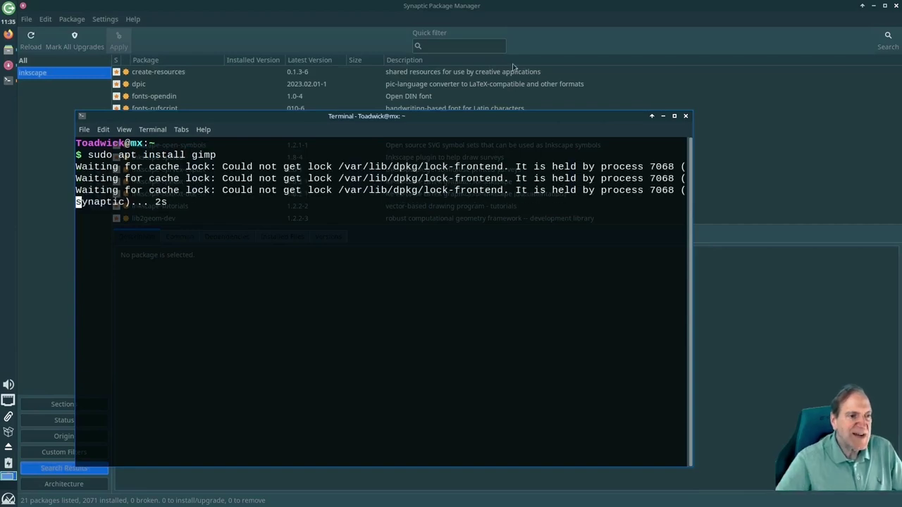
pyautogui.click(527, 16)
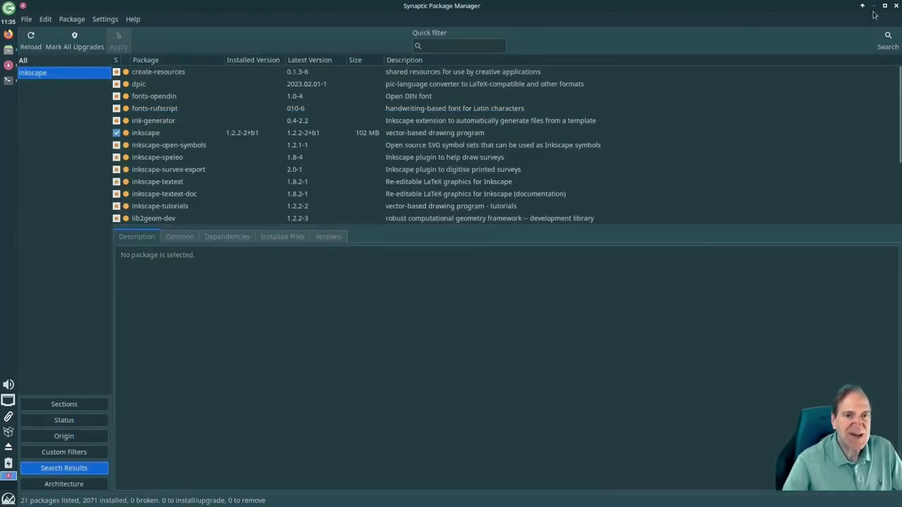
pyautogui.click(895, 6)
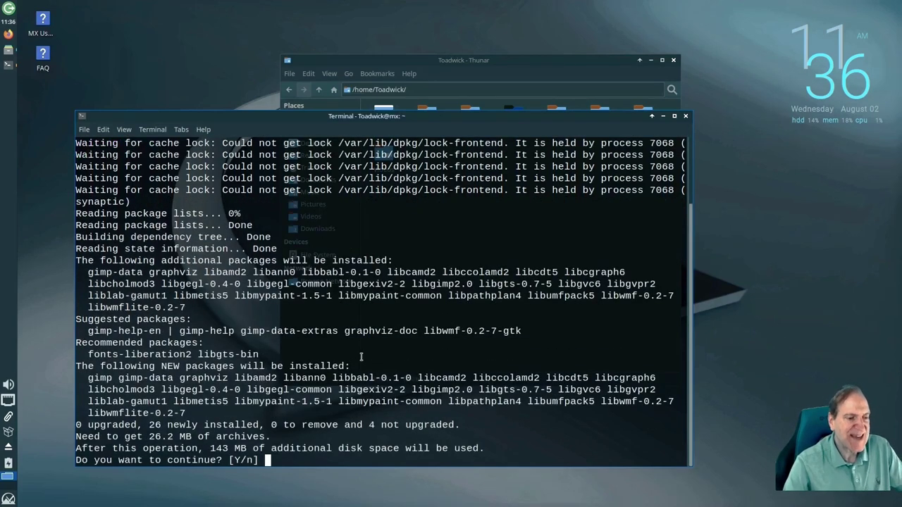
pyautogui.press('Return')
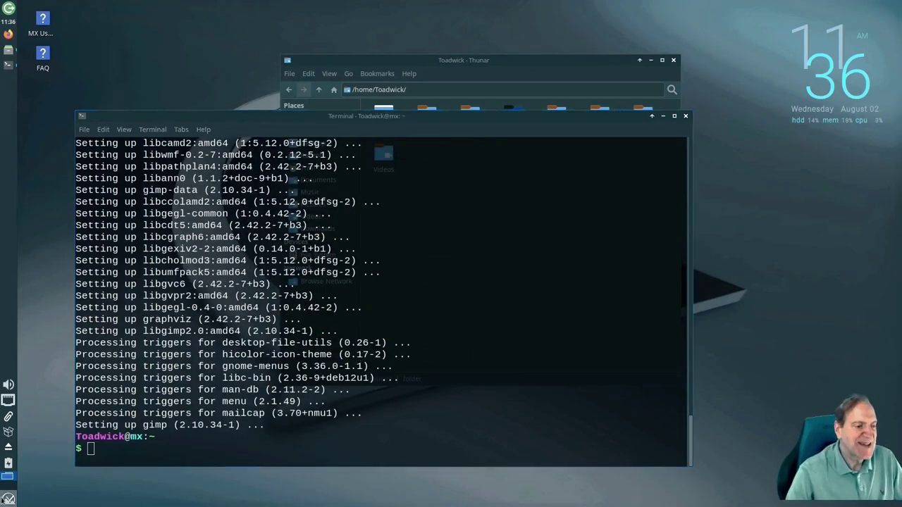
pyautogui.click(9, 498)
# Launch Inkscape, create a Screen > Desktop 720p document, and view Help > About Inkscape
pyautogui.moveTo(57, 389)
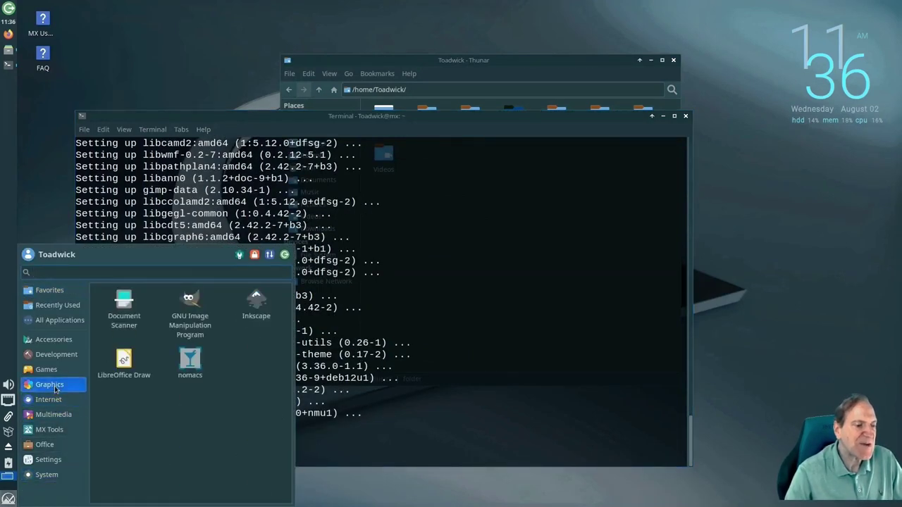
pyautogui.click(253, 302)
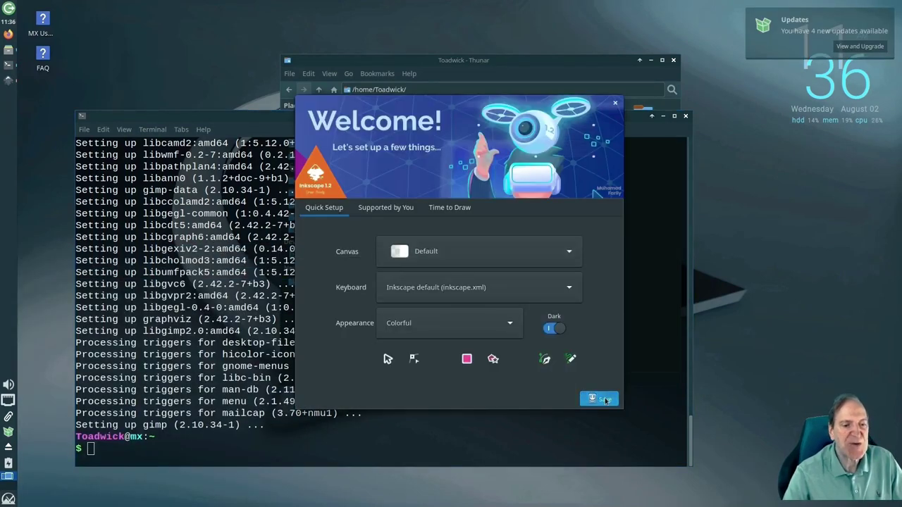
pyautogui.click(606, 401)
pyautogui.click(599, 400)
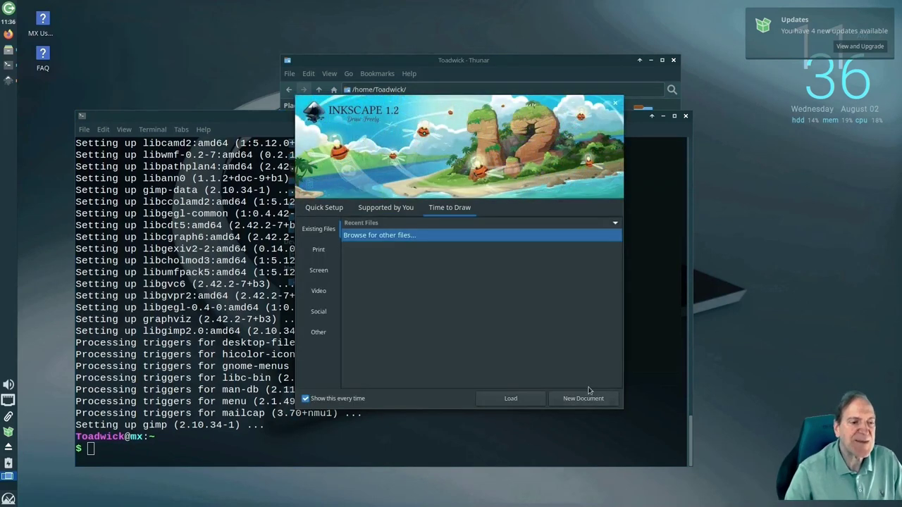
pyautogui.click(323, 270)
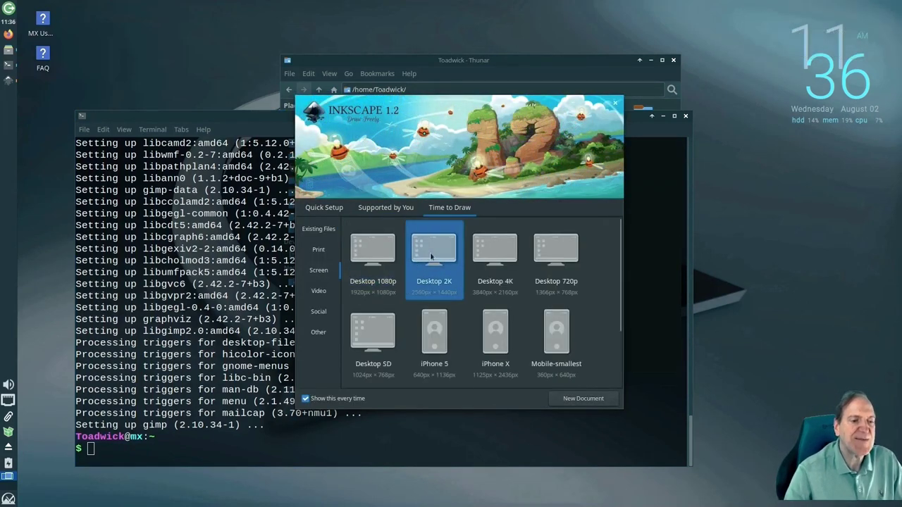
pyautogui.click(556, 254)
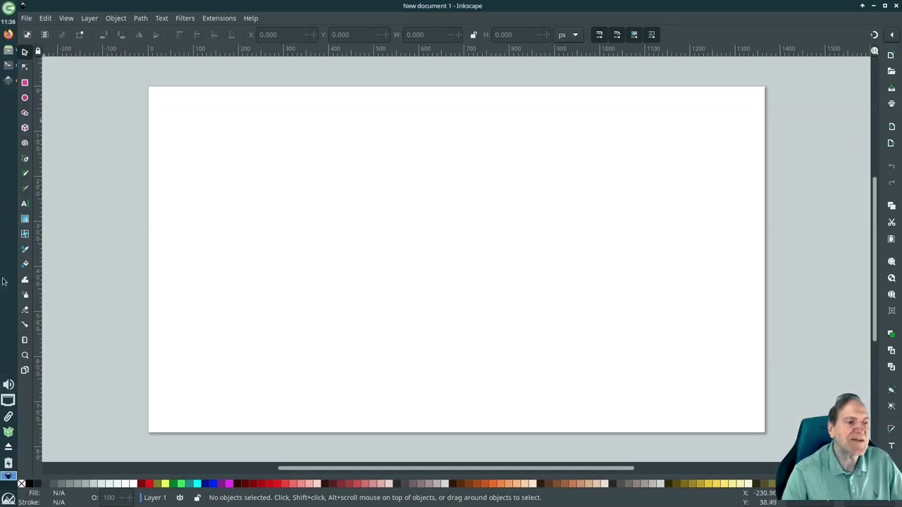
pyautogui.click(252, 19)
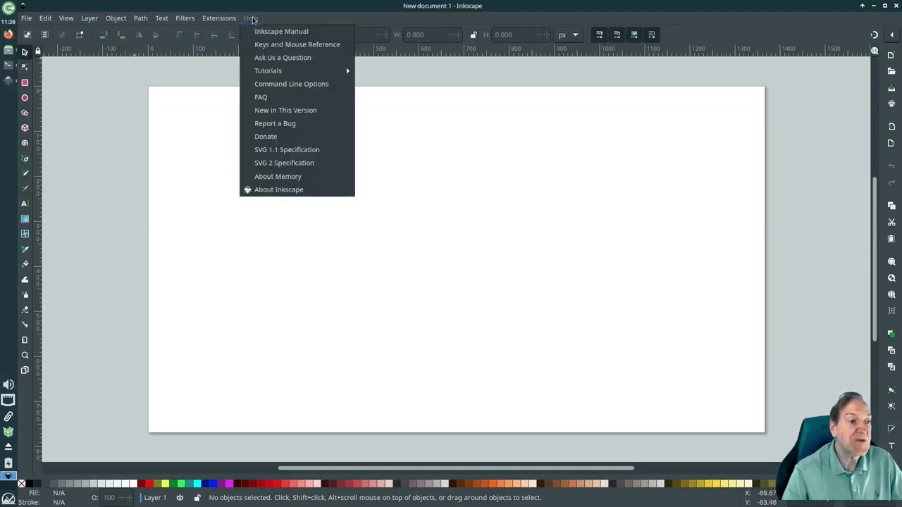
pyautogui.click(270, 191)
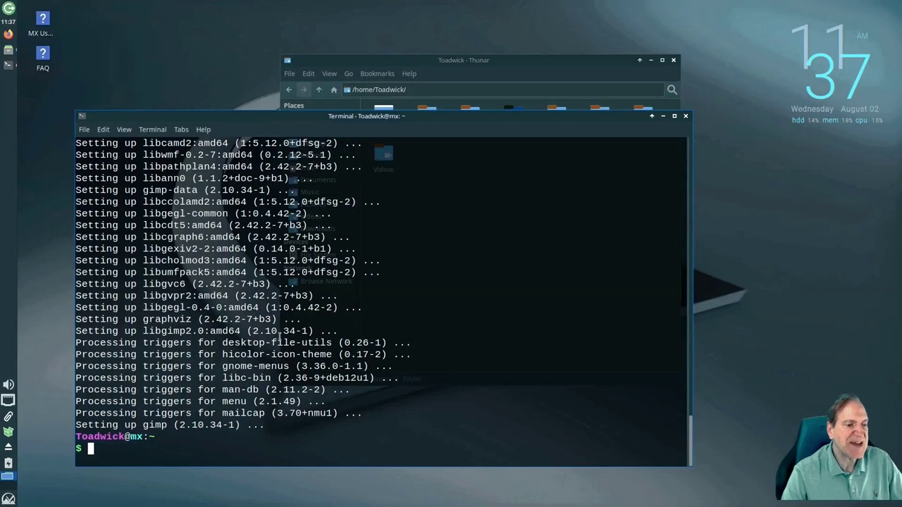
pyautogui.press('super')
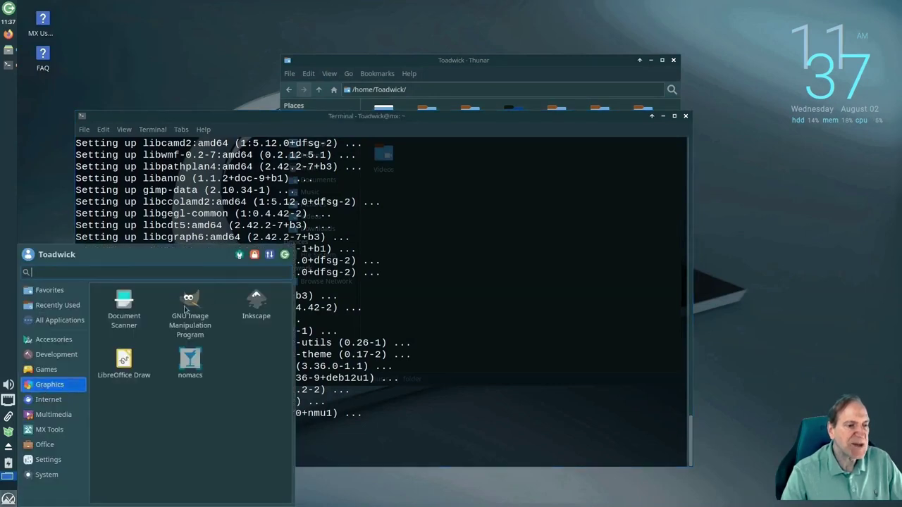
pyautogui.click(185, 308)
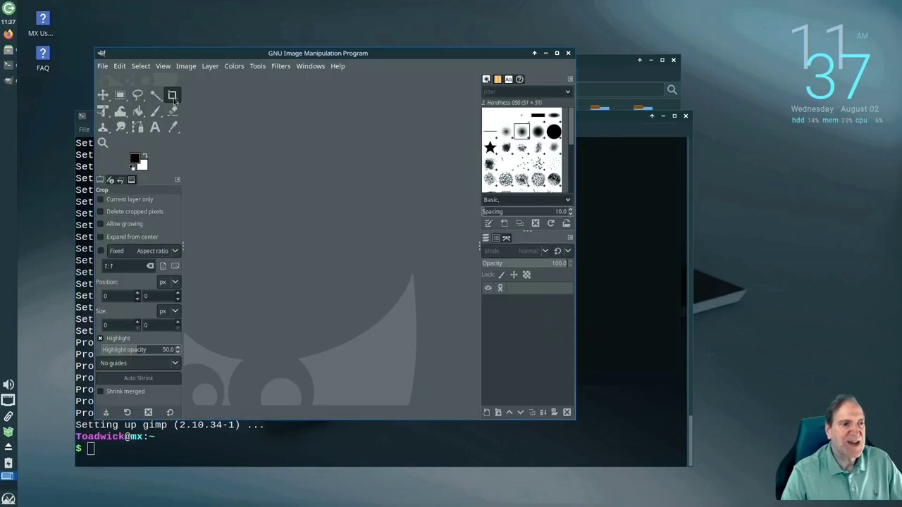
pyautogui.click(338, 66)
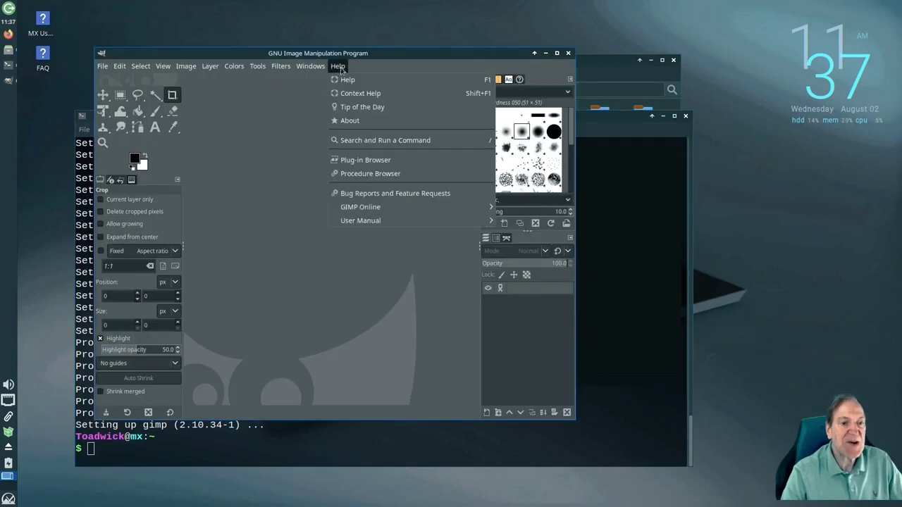
pyautogui.click(352, 121)
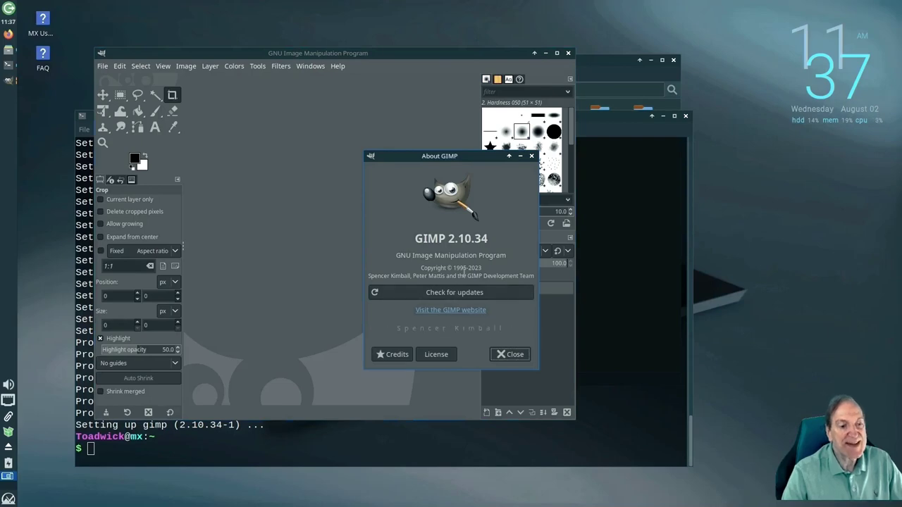
pyautogui.click(532, 156)
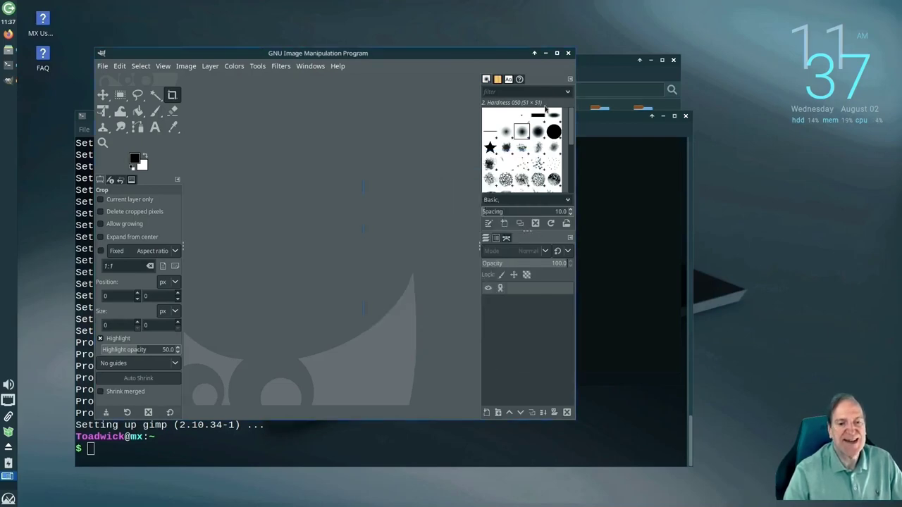
pyautogui.click(568, 53)
pyautogui.click(8, 499)
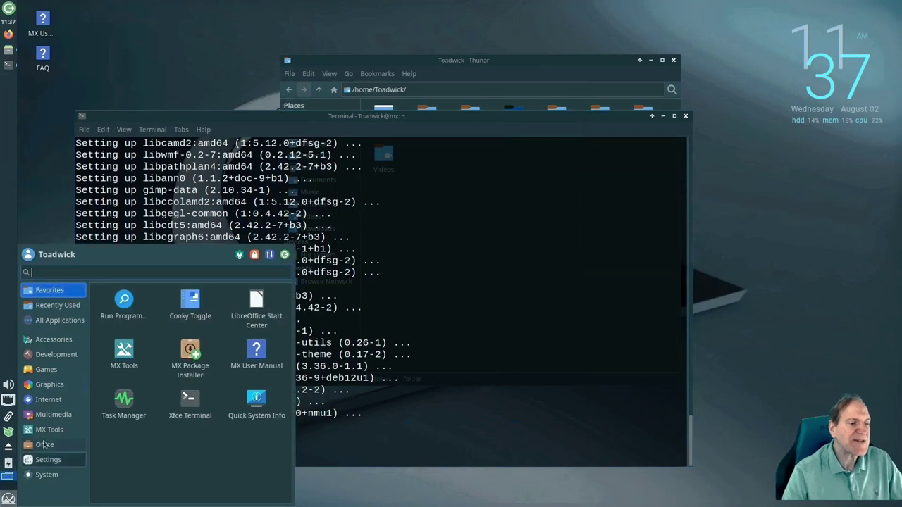
pyautogui.click(62, 385)
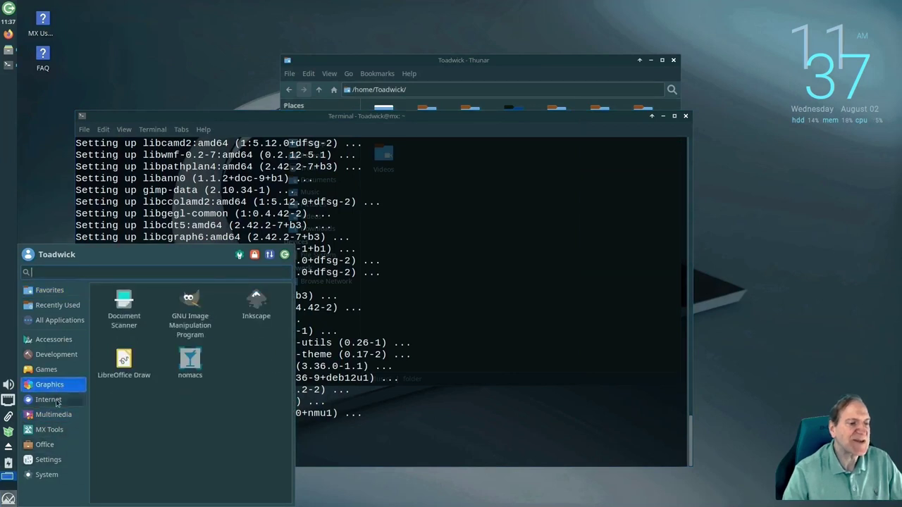
pyautogui.click(57, 400)
pyautogui.click(60, 445)
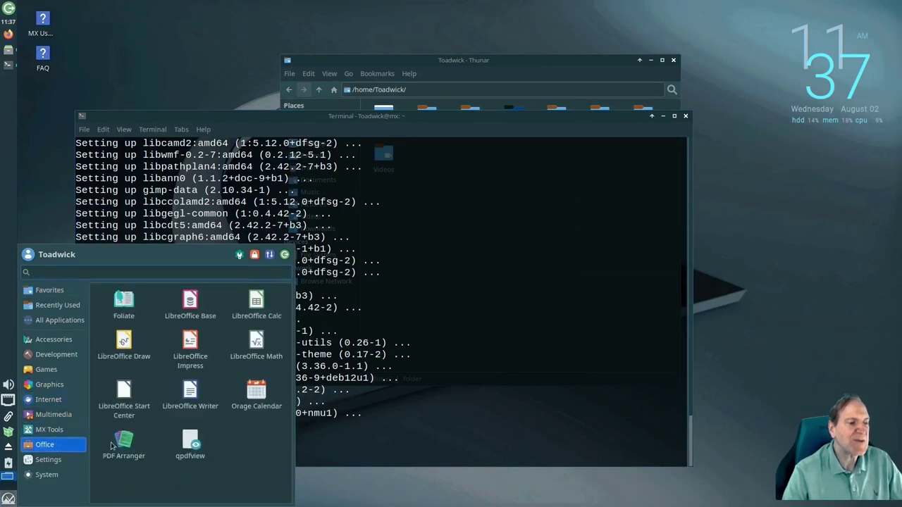
pyautogui.click(256, 301)
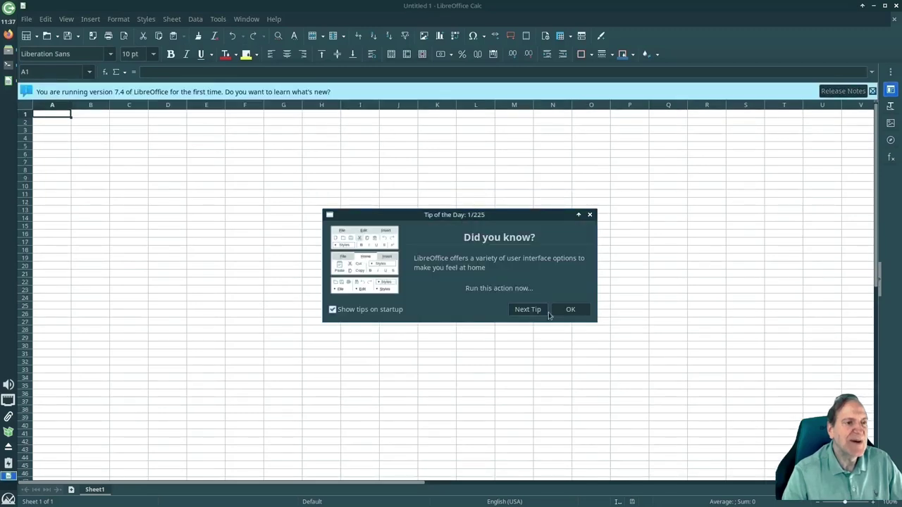
pyautogui.click(558, 310)
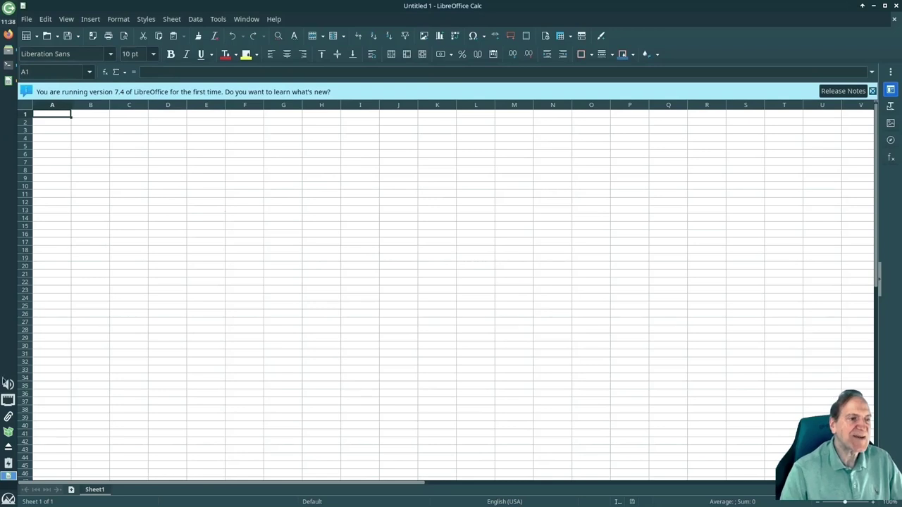
pyautogui.click(219, 19)
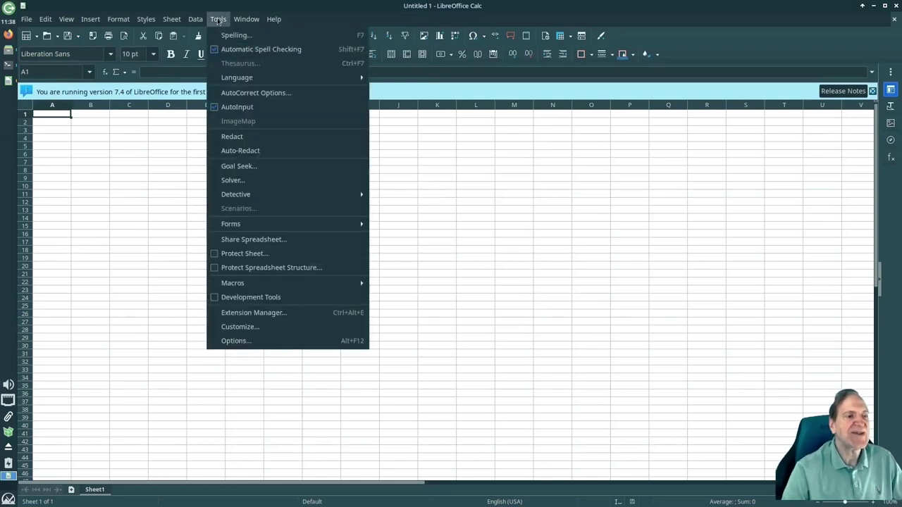
pyautogui.click(232, 340)
pyautogui.click(266, 180)
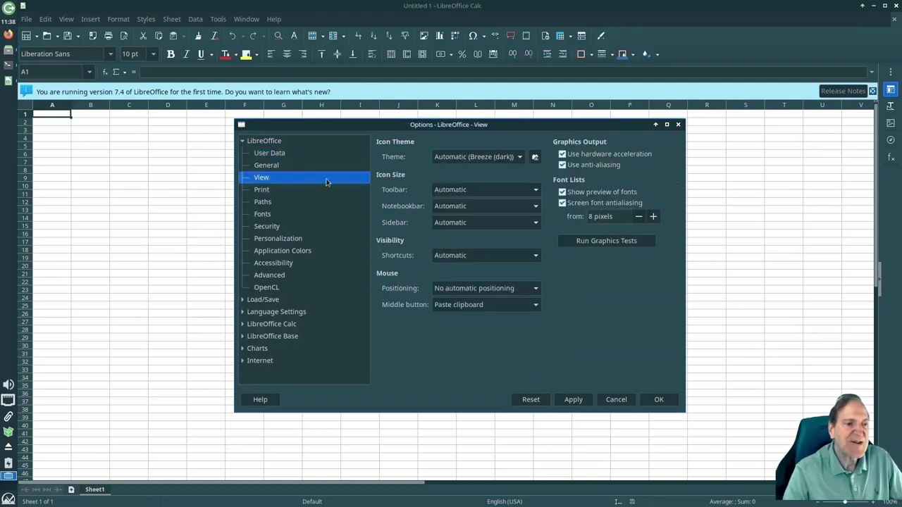
pyautogui.click(519, 158)
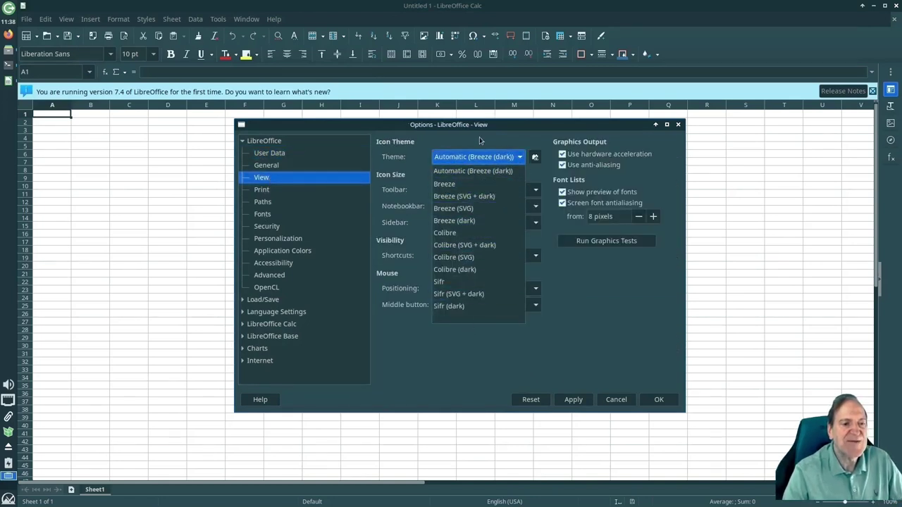
pyautogui.click(632, 322)
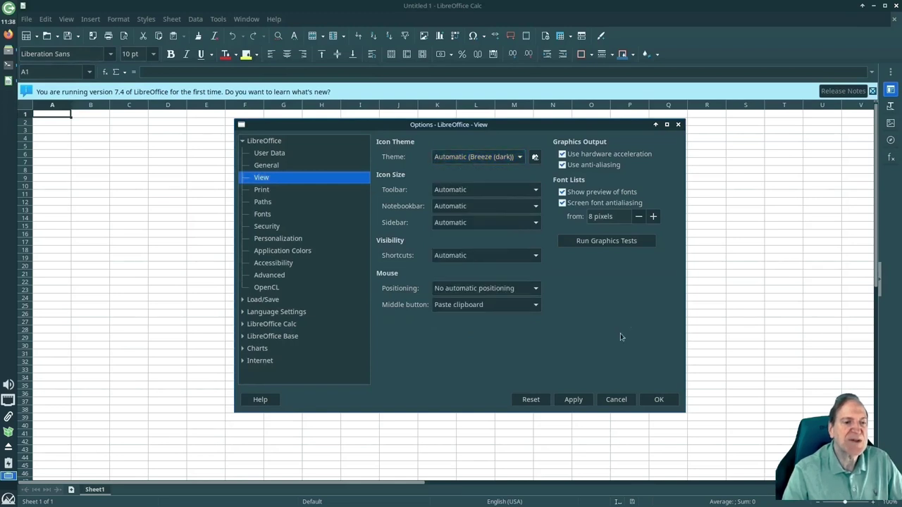
pyautogui.click(615, 400)
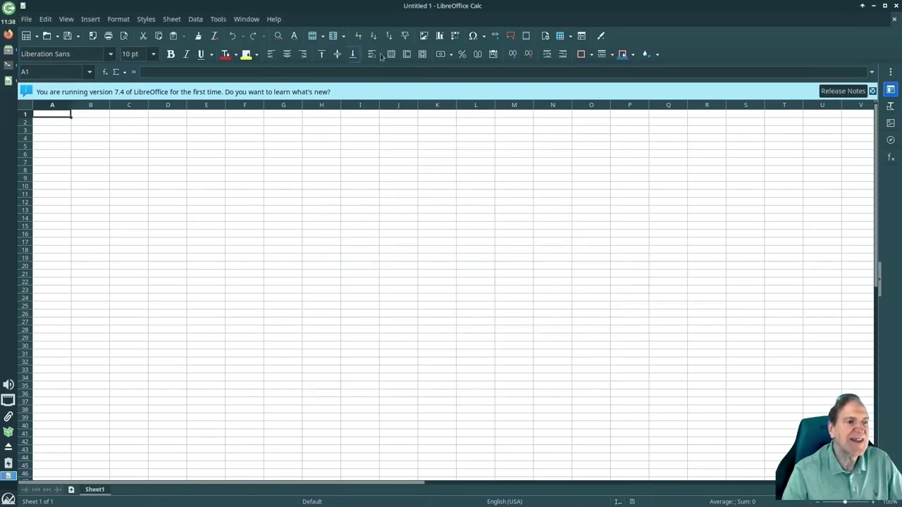
pyautogui.click(896, 6)
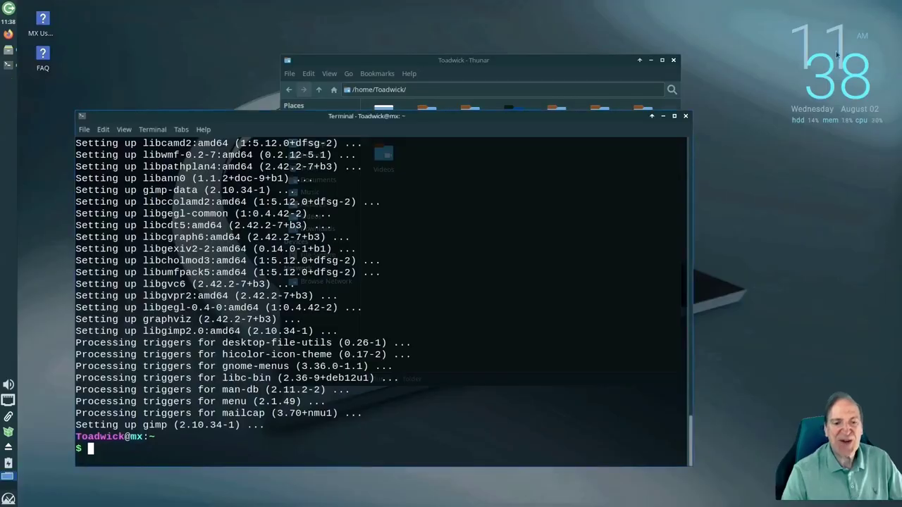
# Move the terminal right and Thunar to the top-left, then launch the Settings Manager
pyautogui.moveTo(421, 123); pyautogui.dragTo(514, 108)
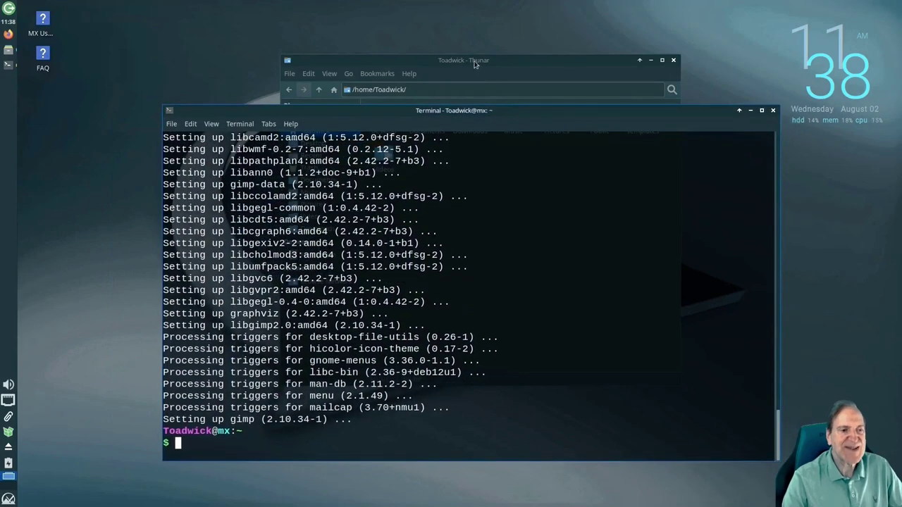
pyautogui.moveTo(478, 64); pyautogui.dragTo(330, 22)
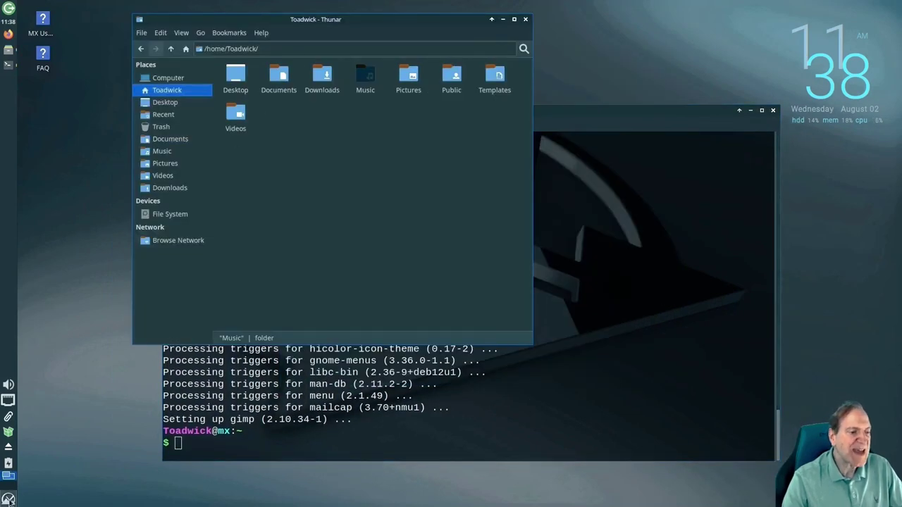
pyautogui.click(8, 499)
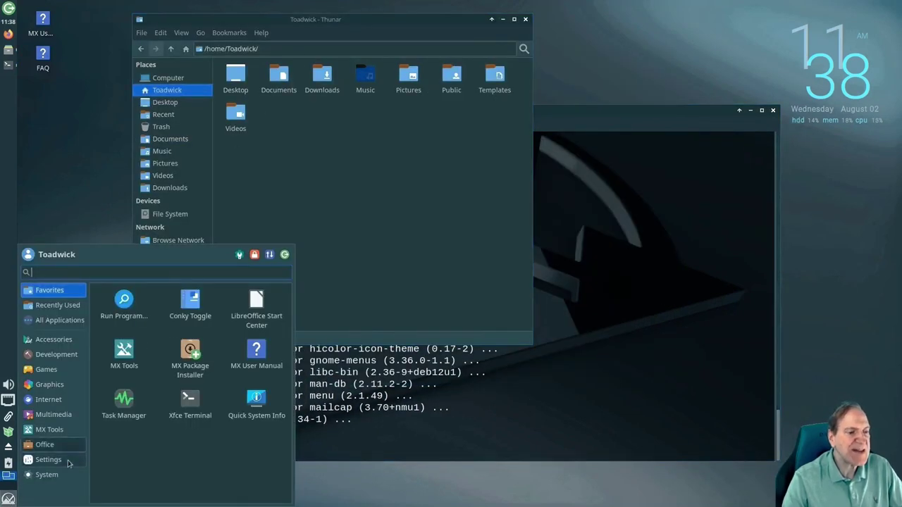
pyautogui.click(32, 460)
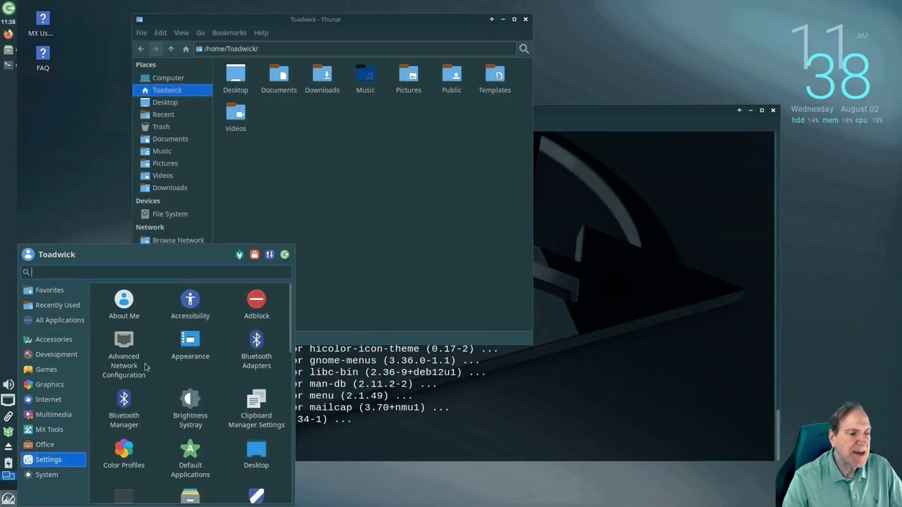
pyautogui.click(239, 255)
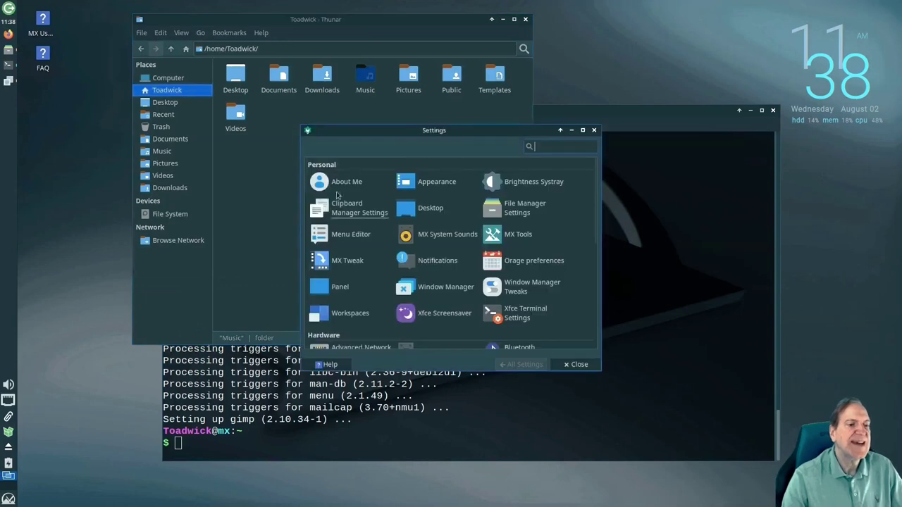
# Move the Settings Manager window up-left and enlarge it
pyautogui.moveTo(367, 130); pyautogui.dragTo(299, 111)
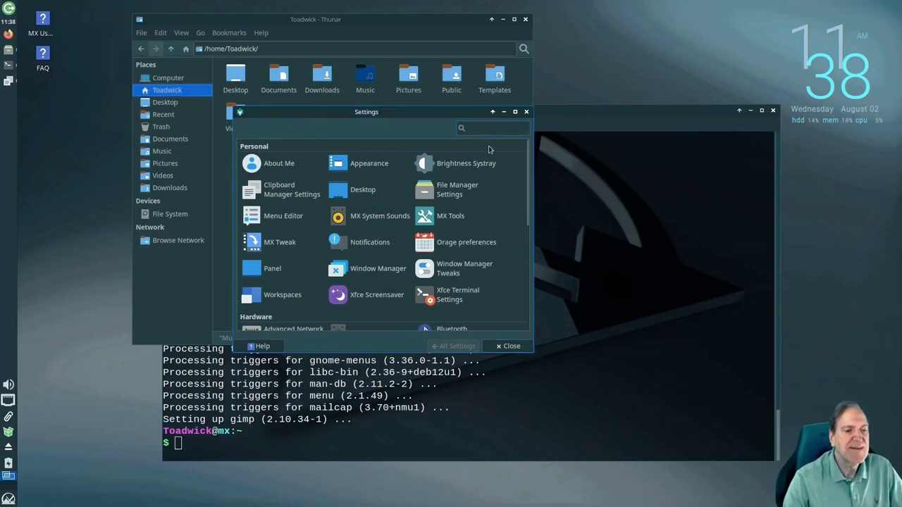
pyautogui.moveTo(534, 352); pyautogui.dragTo(661, 413)
pyautogui.moveTo(298, 127); pyautogui.dragTo(248, 93)
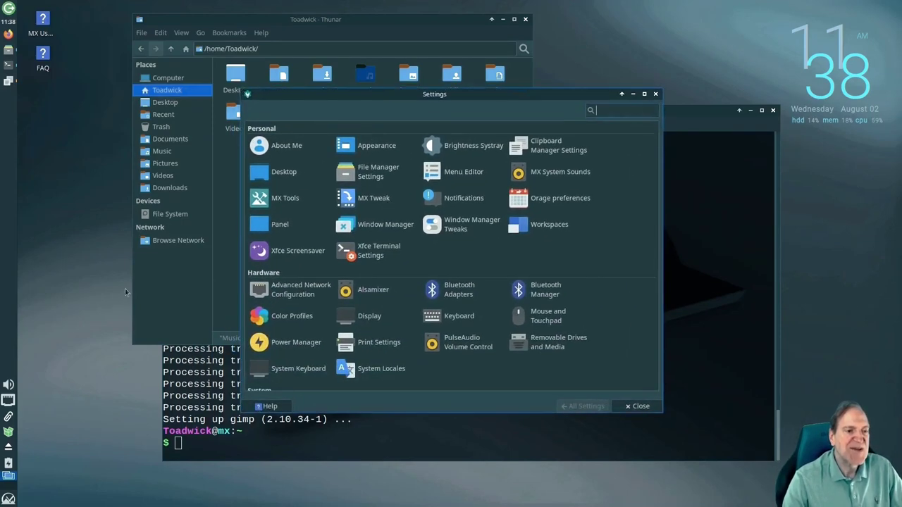
pyautogui.click(8, 499)
pyautogui.click(40, 461)
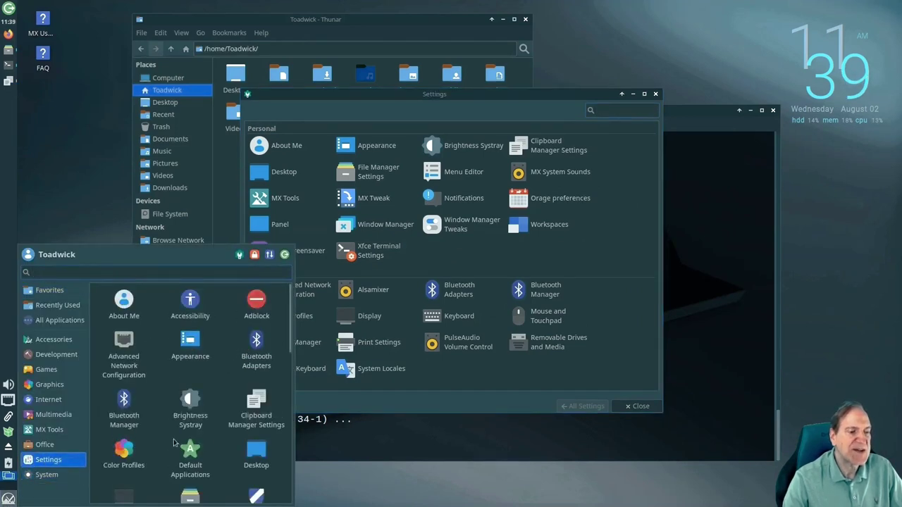
pyautogui.click(635, 196)
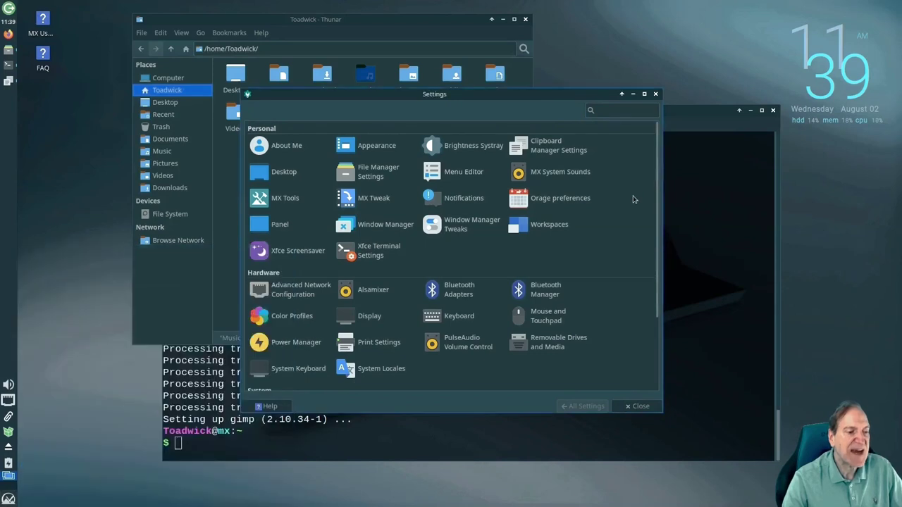
# Browse the Appearance style and icon themes, then return to the settings overview
pyautogui.click(373, 146)
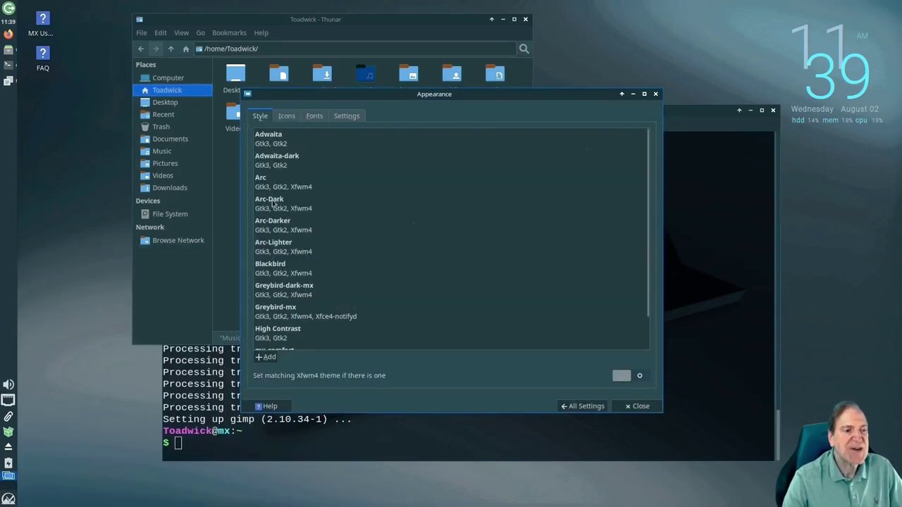
pyautogui.click(286, 116)
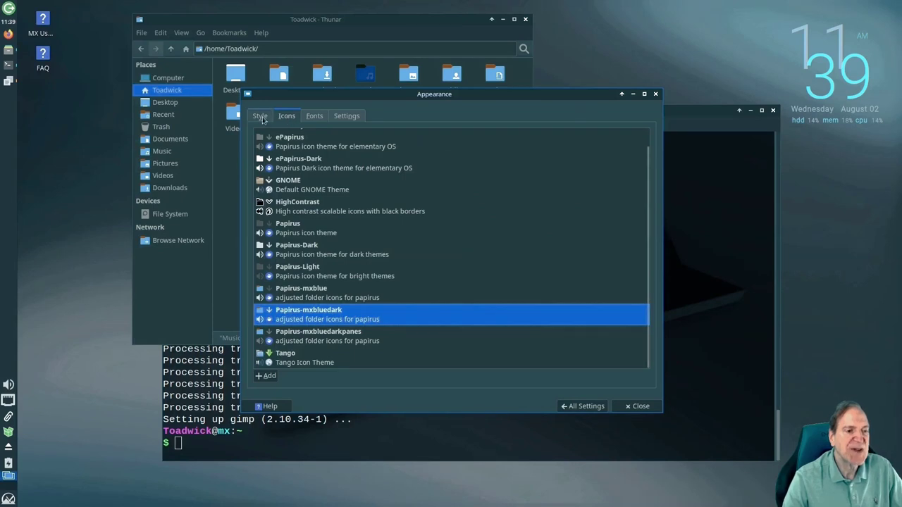
pyautogui.click(261, 116)
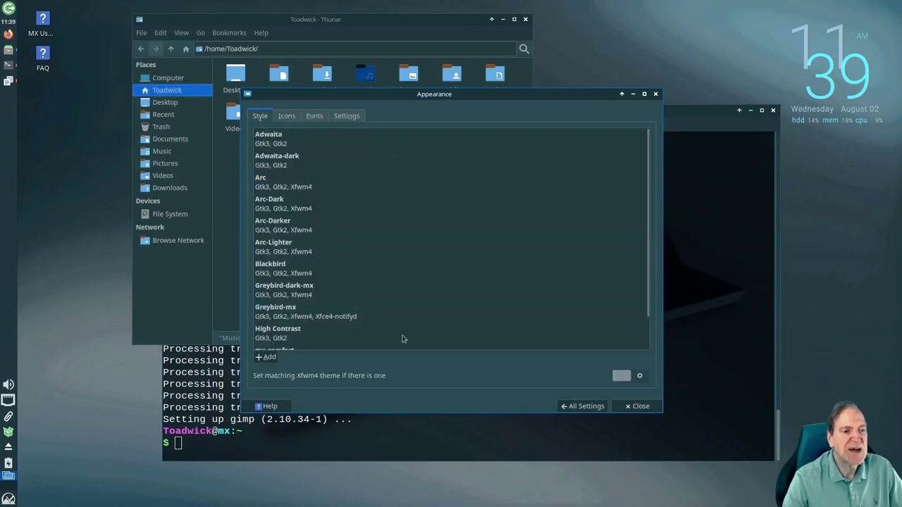
pyautogui.click(609, 405)
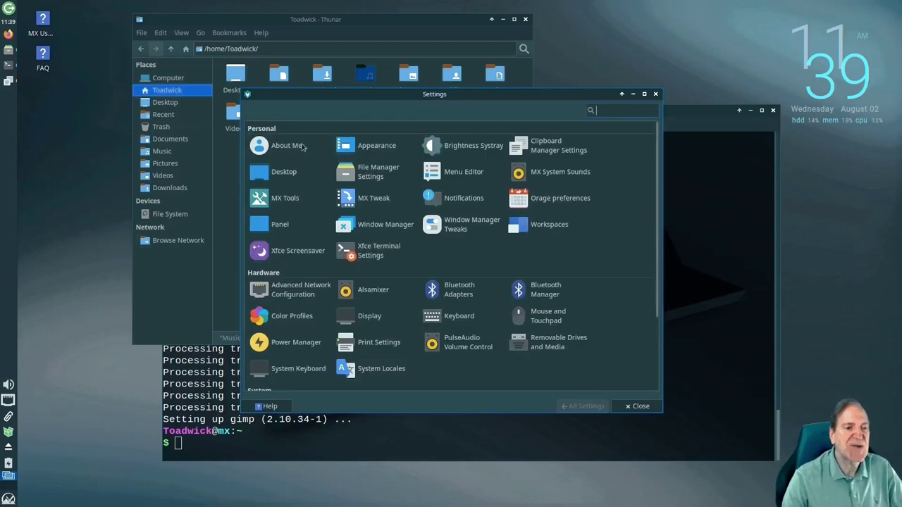
pyautogui.click(285, 145)
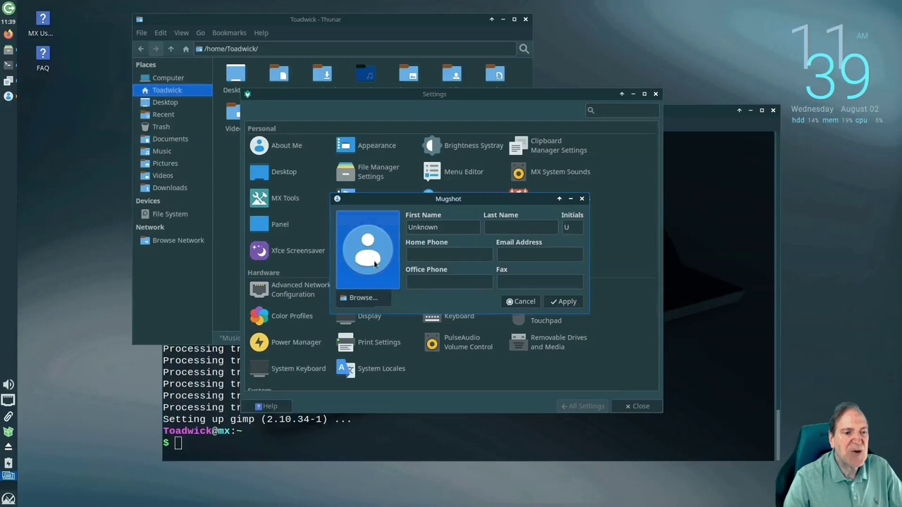
pyautogui.click(363, 298)
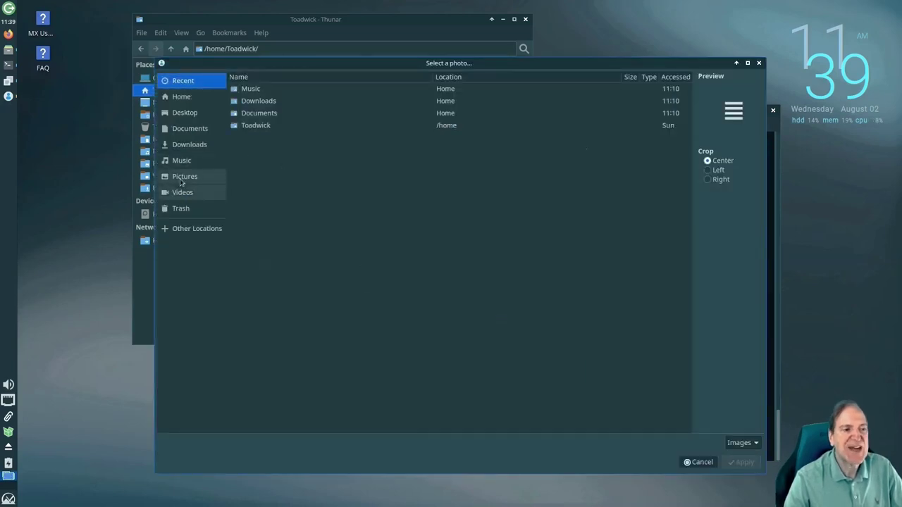
pyautogui.click(184, 175)
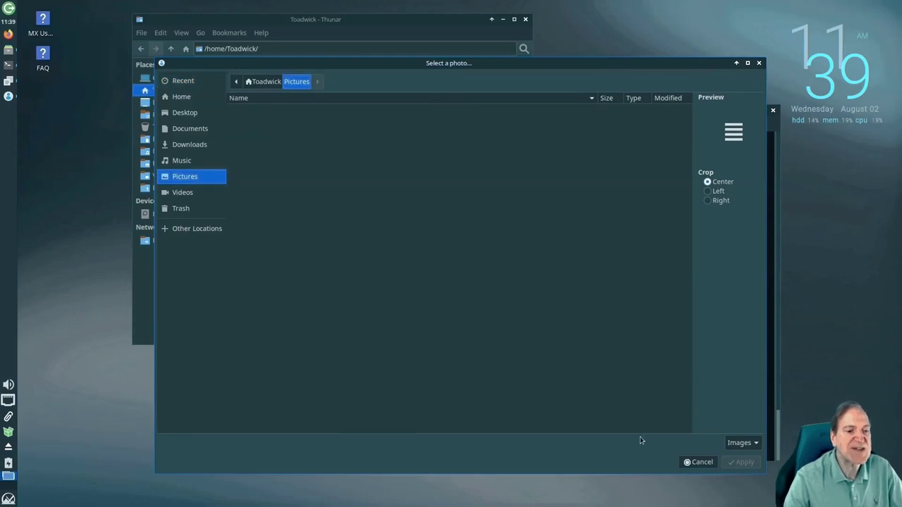
pyautogui.click(688, 462)
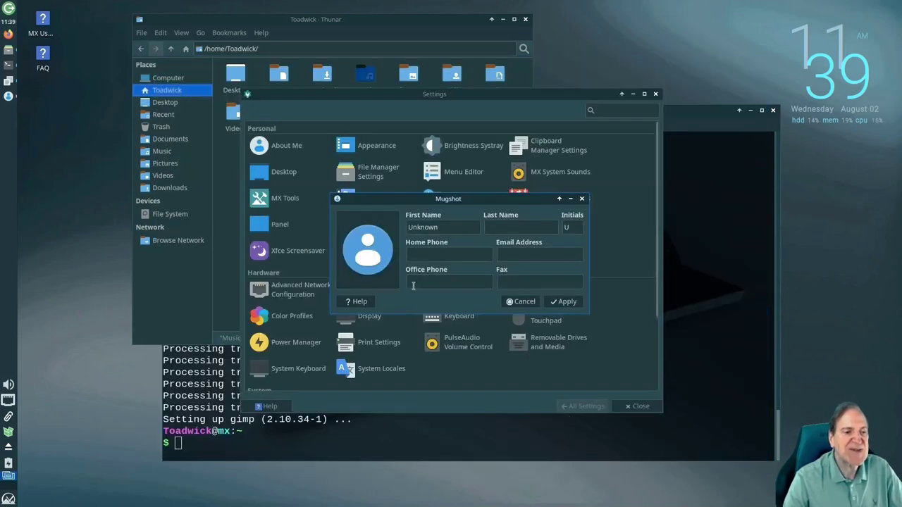
pyautogui.click(524, 300)
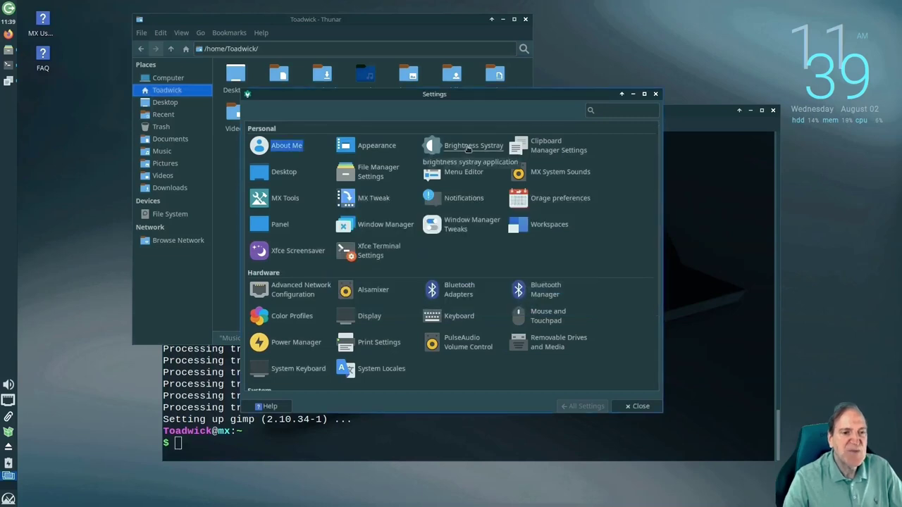
# Toggle Presentation mode and drag the Virtual-1 brightness slider from 100 down to 72
pyautogui.click(8, 465)
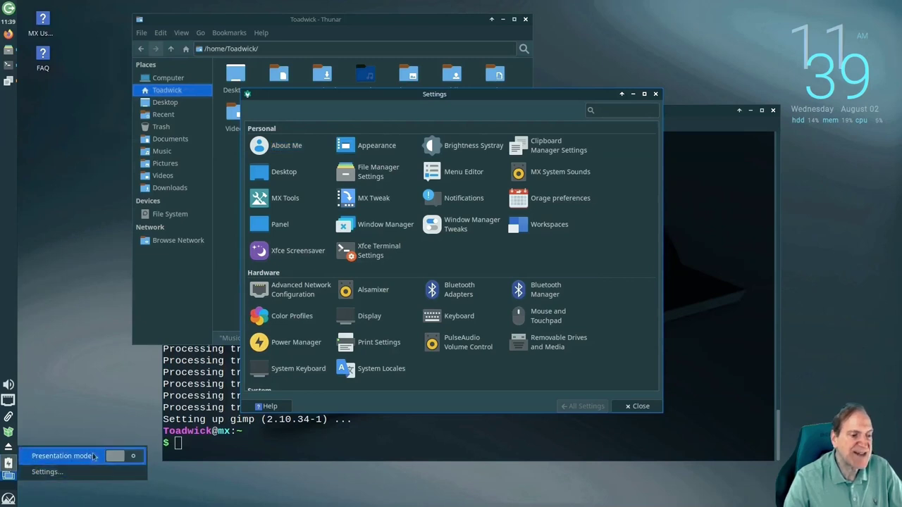
pyautogui.click(134, 458)
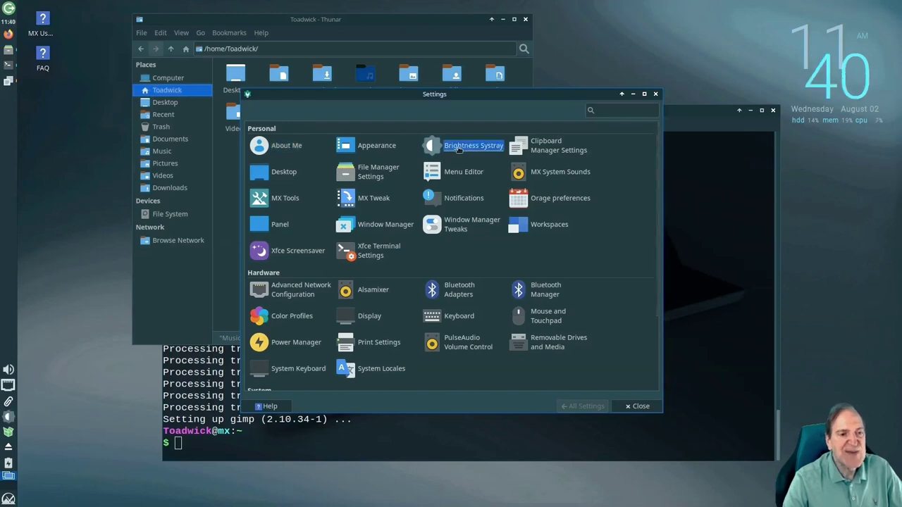
pyautogui.click(6, 417)
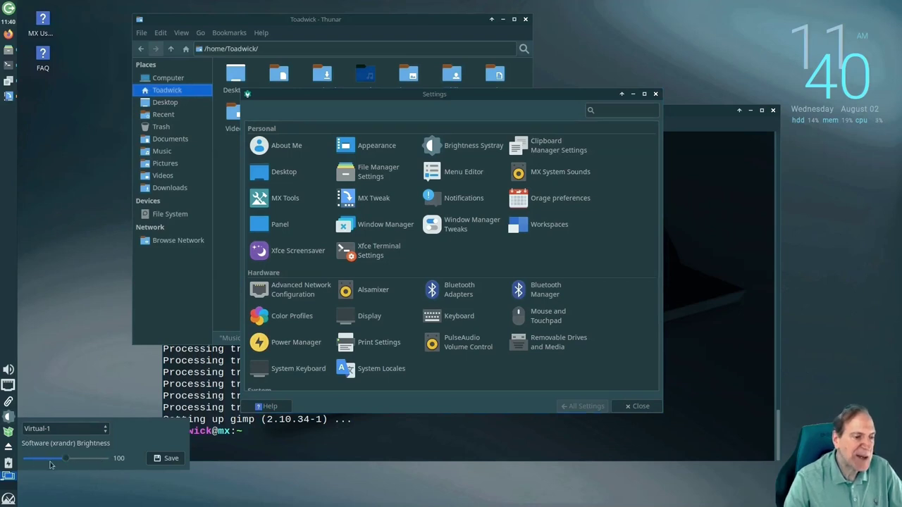
pyautogui.moveTo(64, 461); pyautogui.dragTo(51, 462)
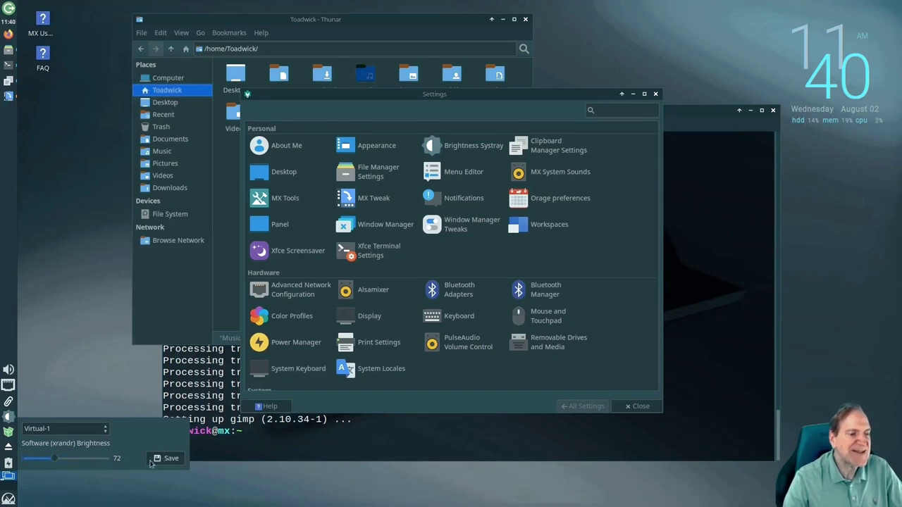
pyautogui.click(108, 393)
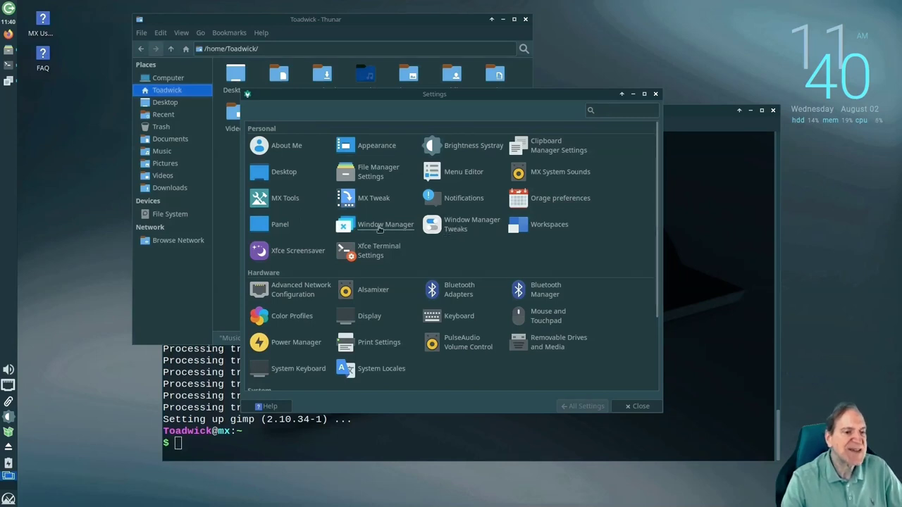
# Open the Compositor tab of Window Manager Tweaks, keeping window decorations fully opaque
pyautogui.click(457, 230)
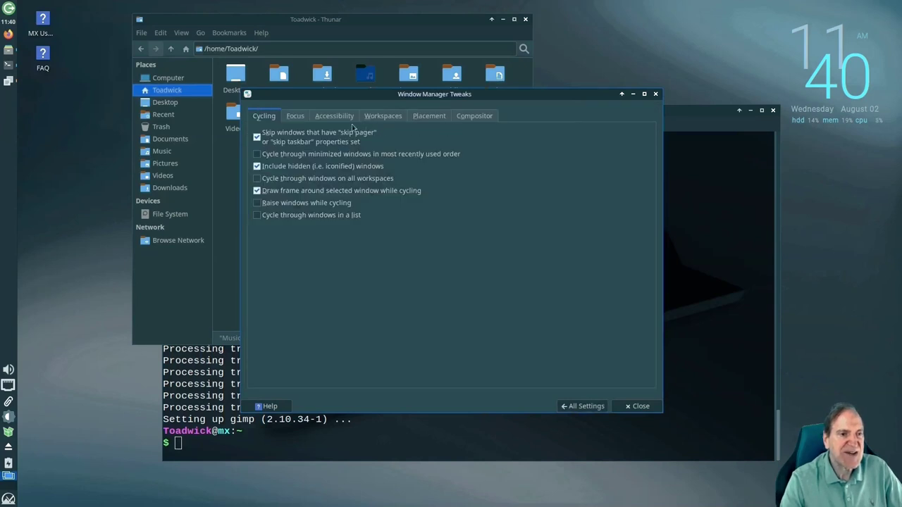
pyautogui.click(425, 116)
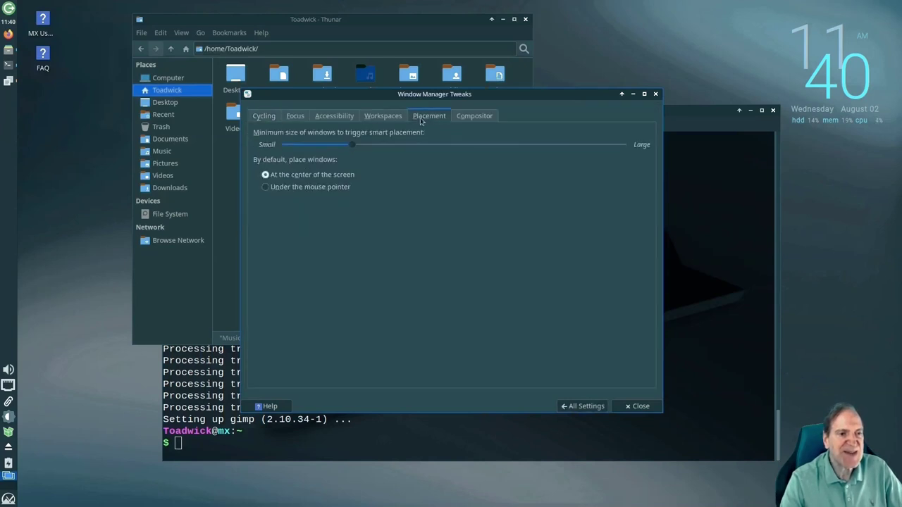
pyautogui.click(392, 119)
pyautogui.click(488, 119)
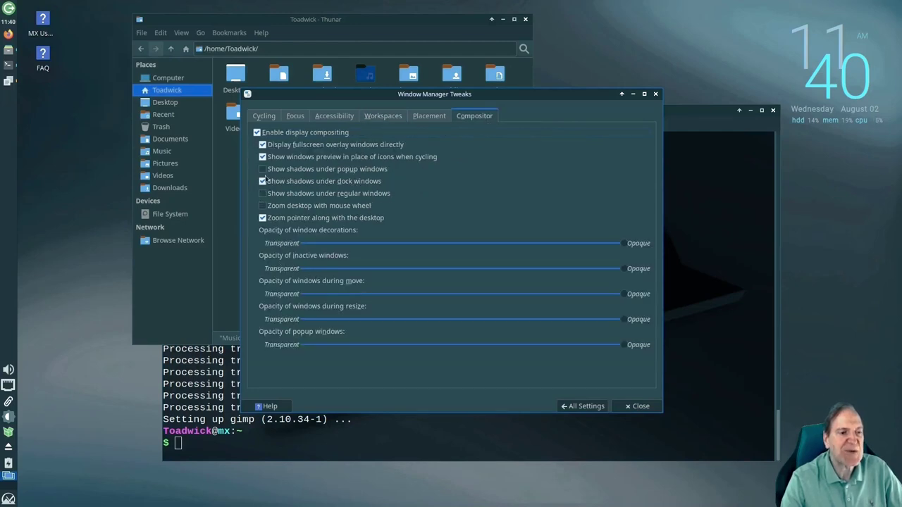
pyautogui.click(604, 241)
pyautogui.moveTo(589, 244); pyautogui.dragTo(622, 244)
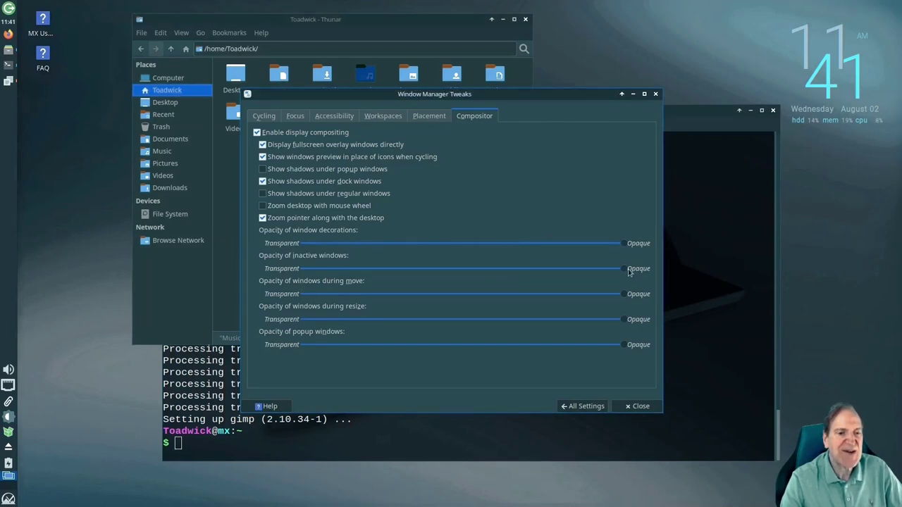
# Adjust the inactive-window opacity and make windows slightly transparent while being moved
pyautogui.moveTo(629, 272); pyautogui.dragTo(588, 268)
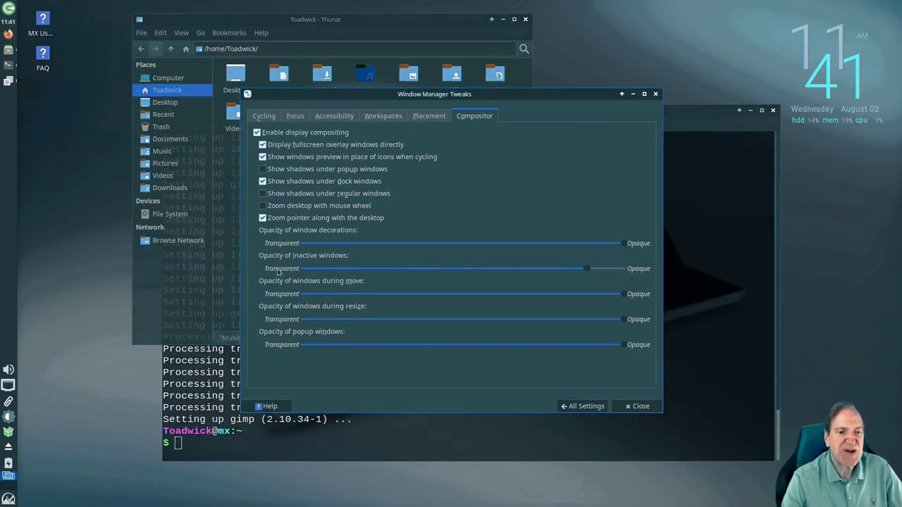
pyautogui.moveTo(585, 270); pyautogui.dragTo(530, 277)
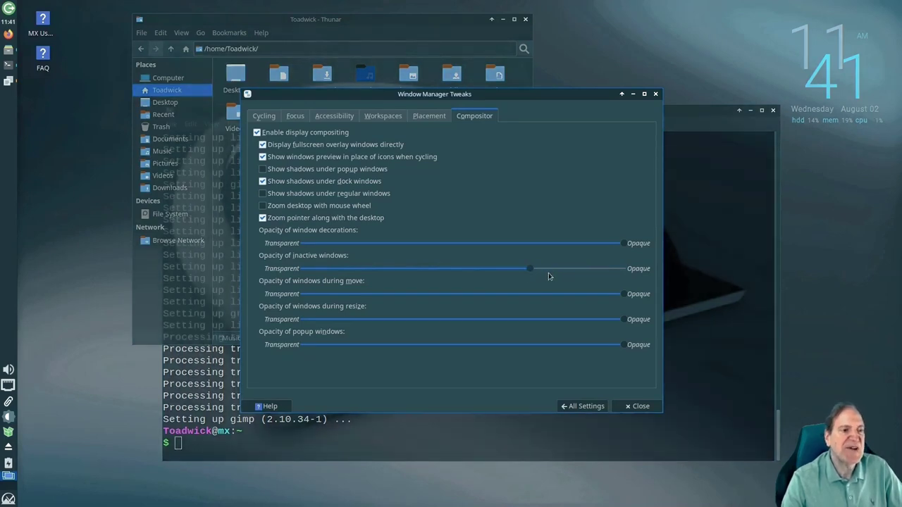
pyautogui.moveTo(532, 268); pyautogui.dragTo(460, 273)
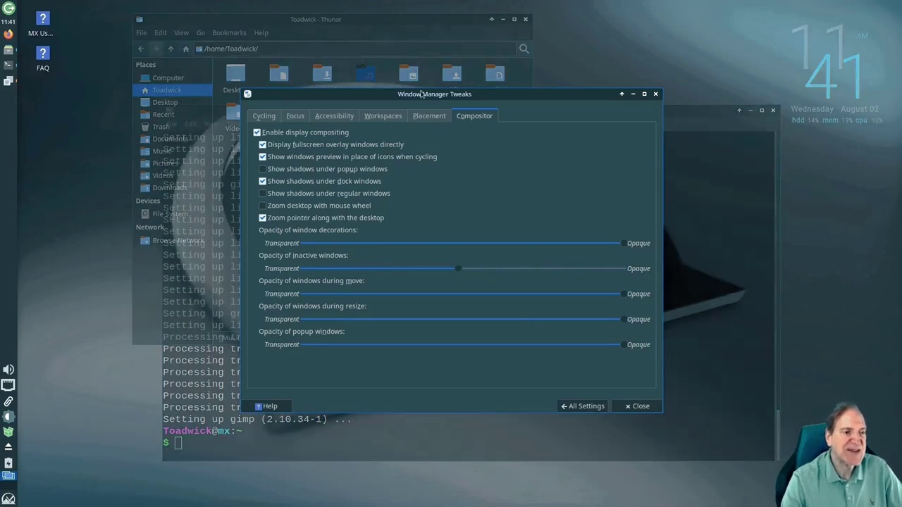
pyautogui.moveTo(430, 95); pyautogui.dragTo(492, 107)
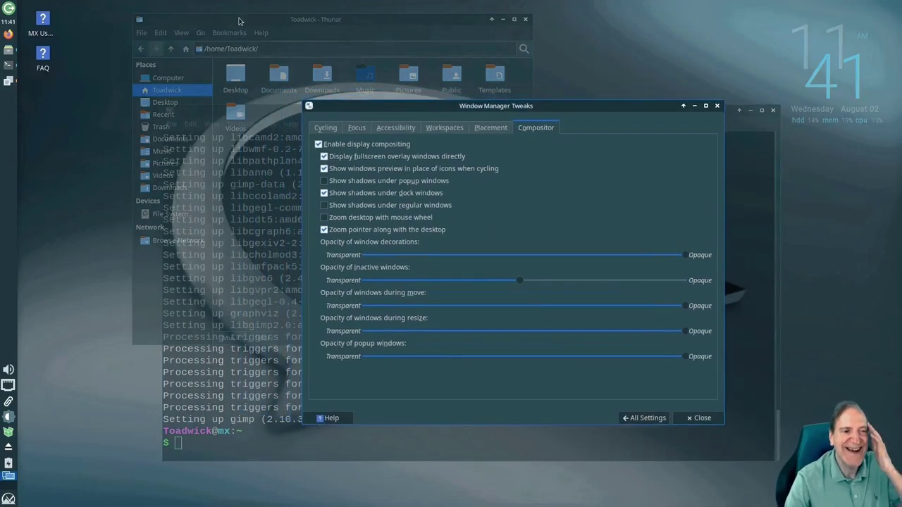
pyautogui.click(240, 21)
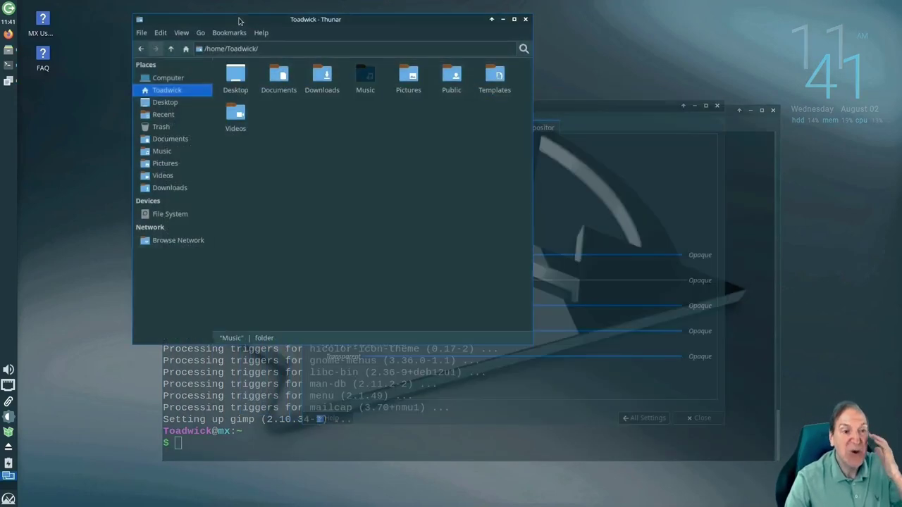
pyautogui.click(569, 118)
pyautogui.moveTo(520, 281); pyautogui.dragTo(663, 285)
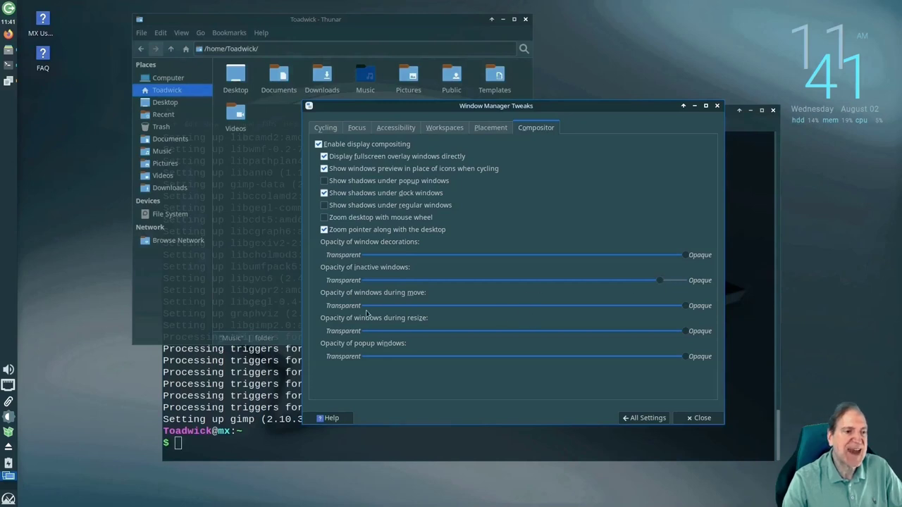
pyautogui.moveTo(685, 308); pyautogui.dragTo(665, 311)
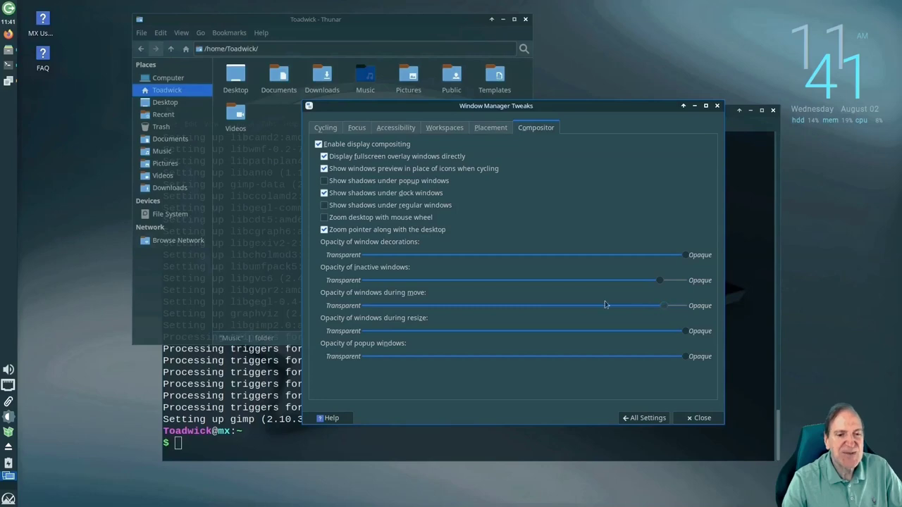
pyautogui.moveTo(572, 111); pyautogui.dragTo(478, 124)
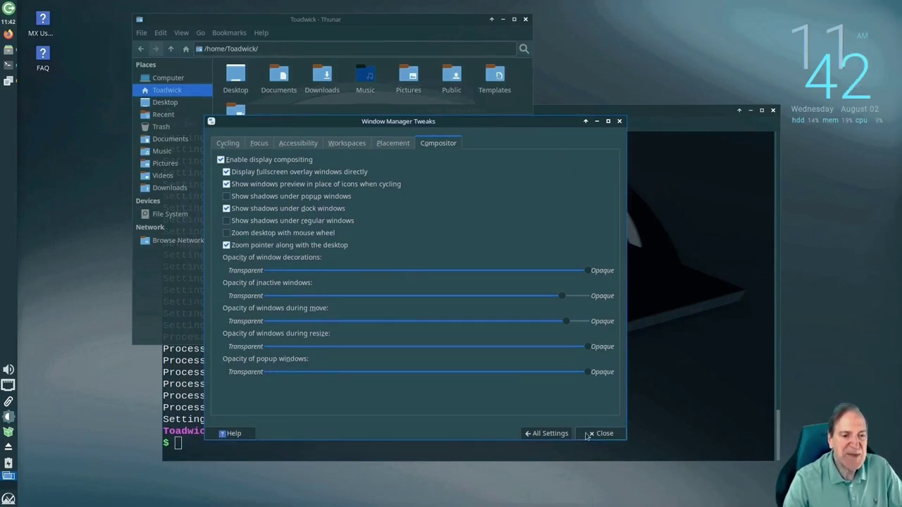
# From All Settings, briefly open and close Alsamixer, then open the Keyboard settings
pyautogui.click(561, 434)
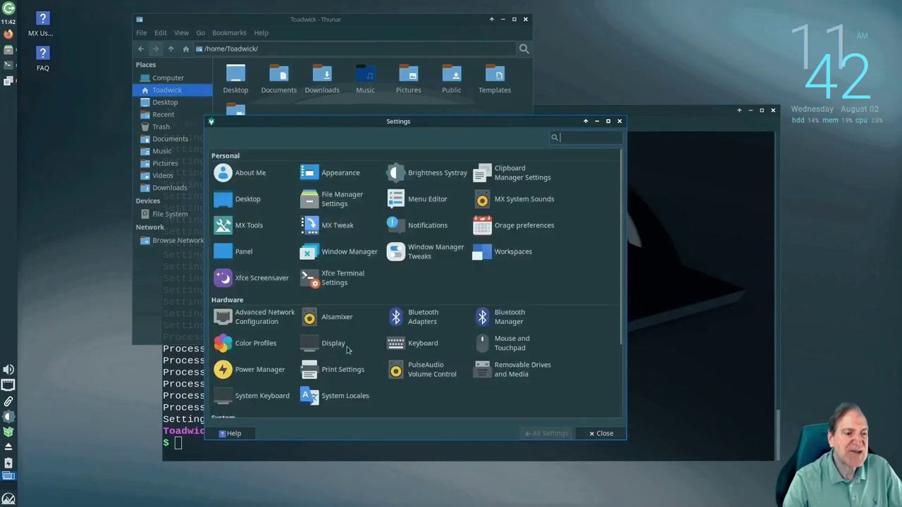
pyautogui.click(331, 316)
pyautogui.scroll(-3, 331, 317)
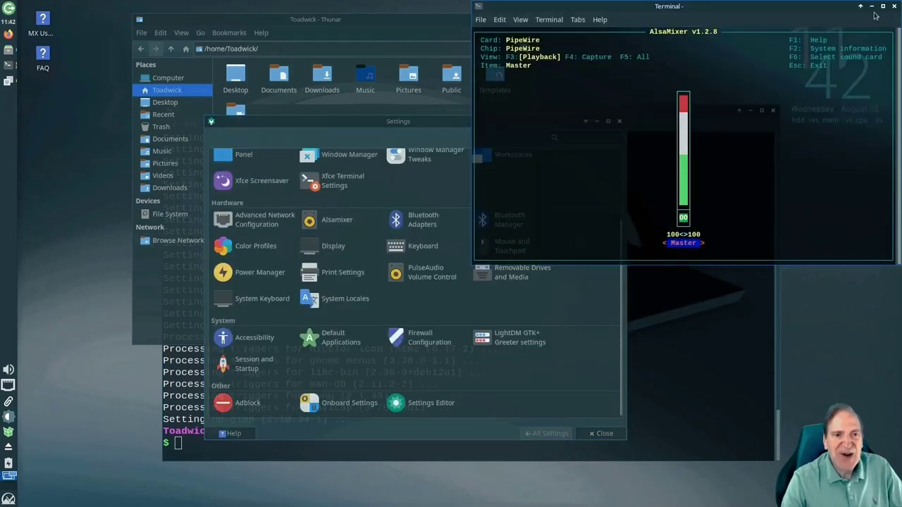
pyautogui.click(895, 6)
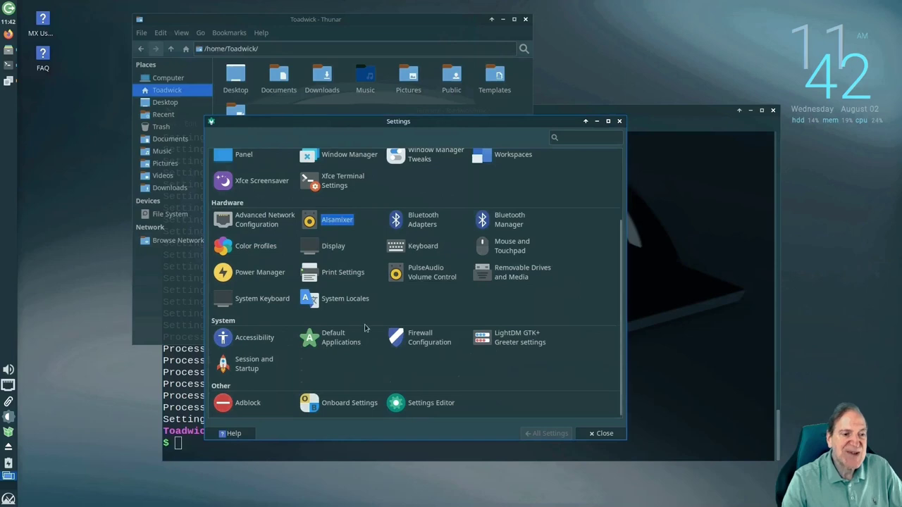
pyautogui.click(420, 246)
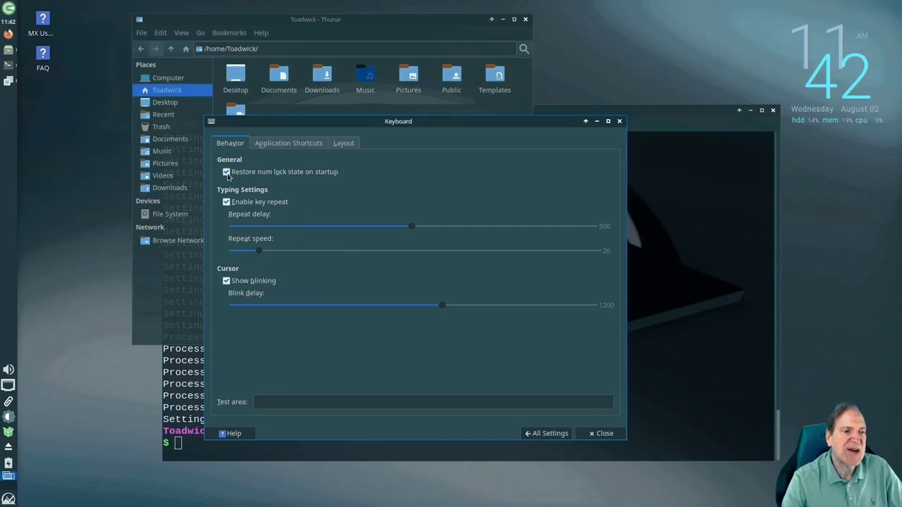
# Add a Super+I application shortcut running inkscape, test it, then close Inkscape
pyautogui.click(548, 434)
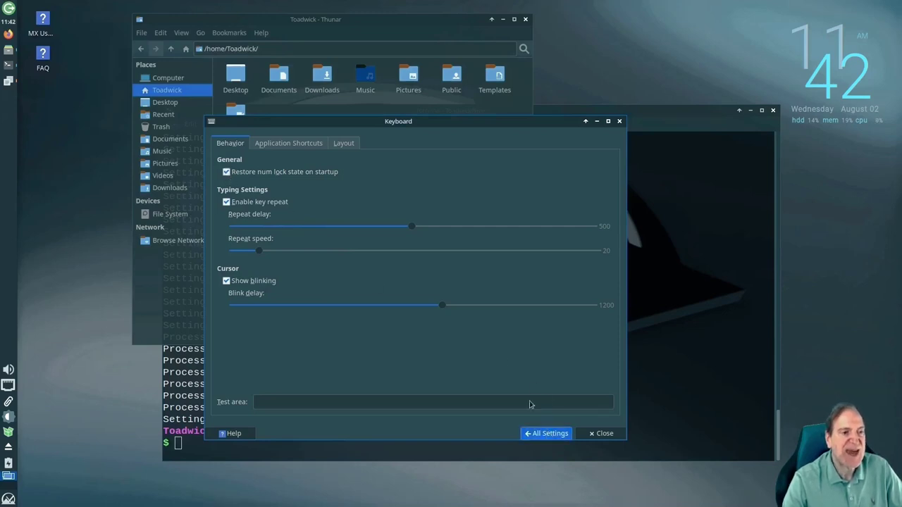
pyautogui.click(290, 145)
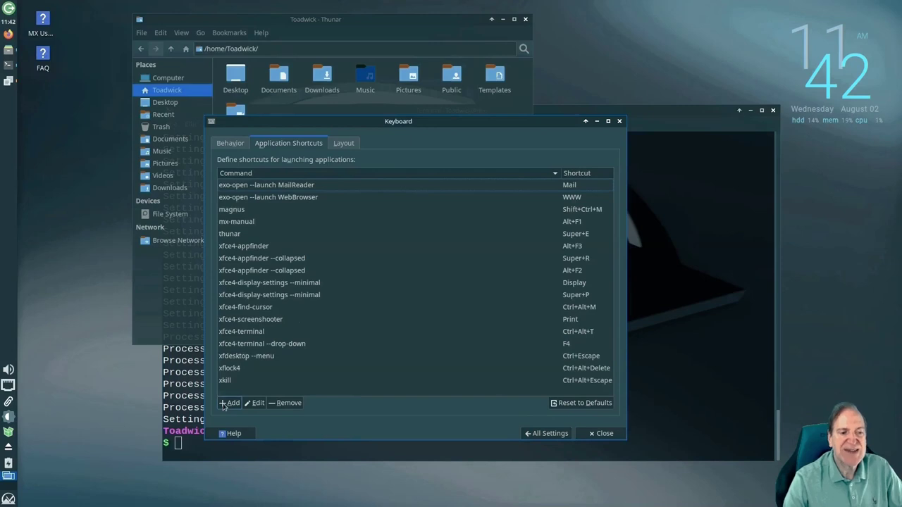
pyautogui.click(226, 403)
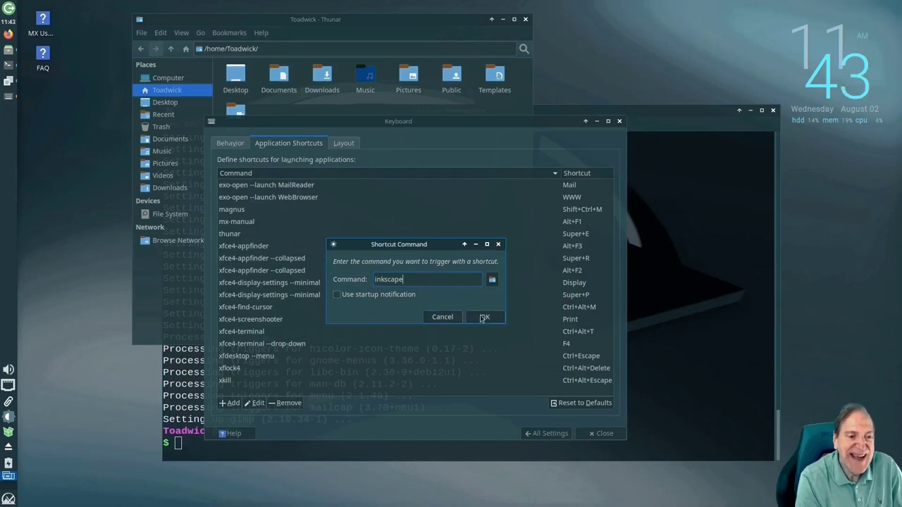
pyautogui.click(485, 317)
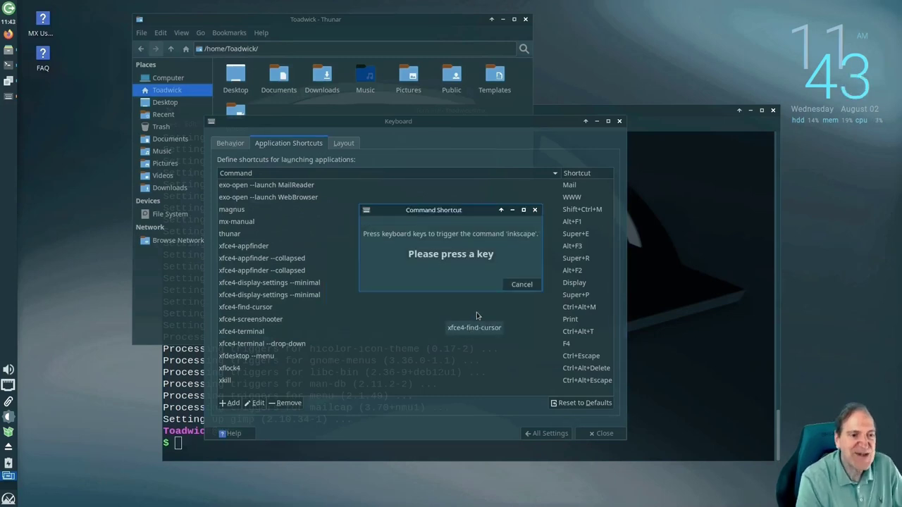
pyautogui.press('super+i')
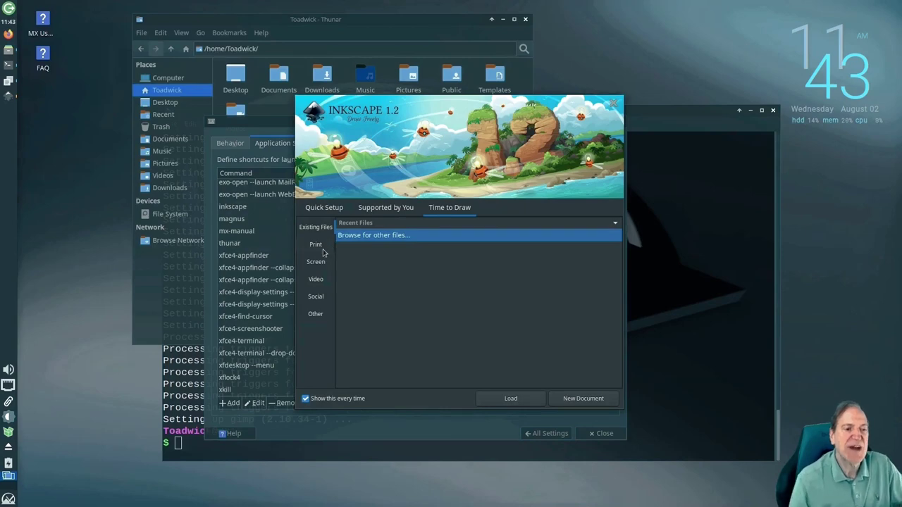
pyautogui.click(613, 103)
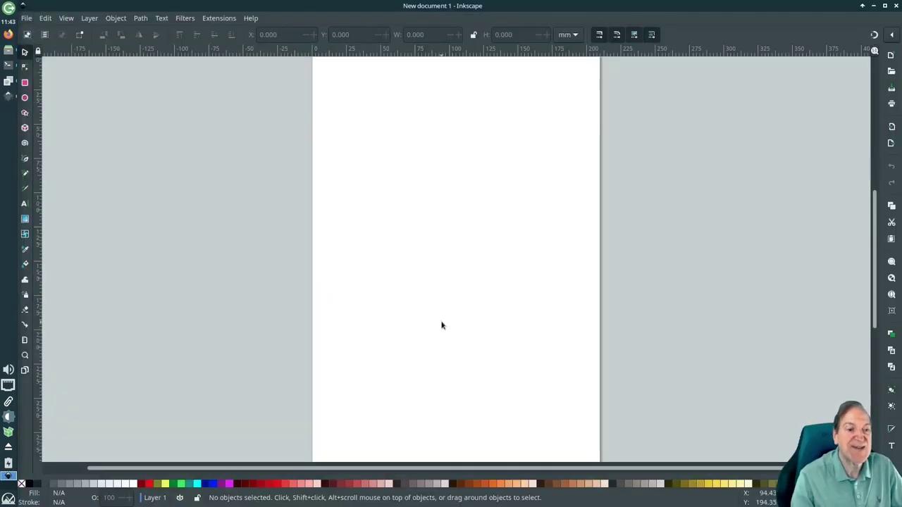
pyautogui.click(895, 7)
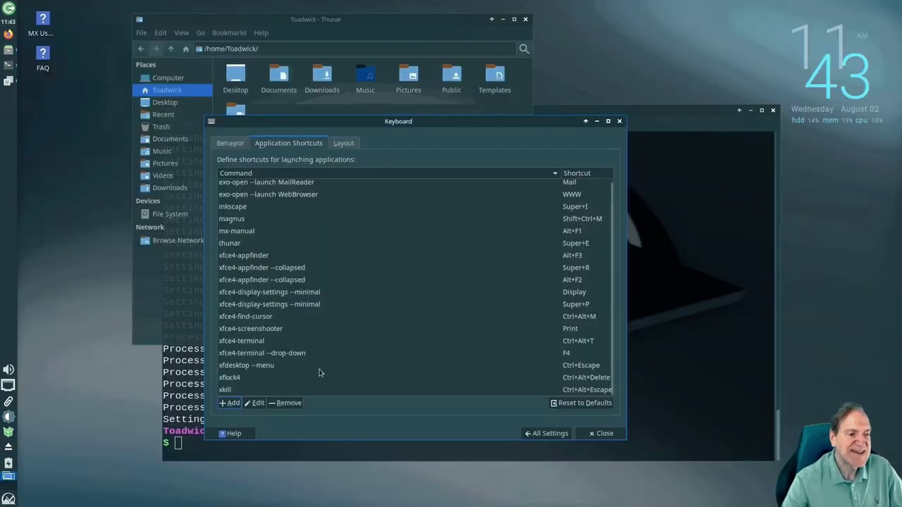
# Reassign the inkscape application shortcut to Ctrl+I
pyautogui.scroll(1, 269, 354)
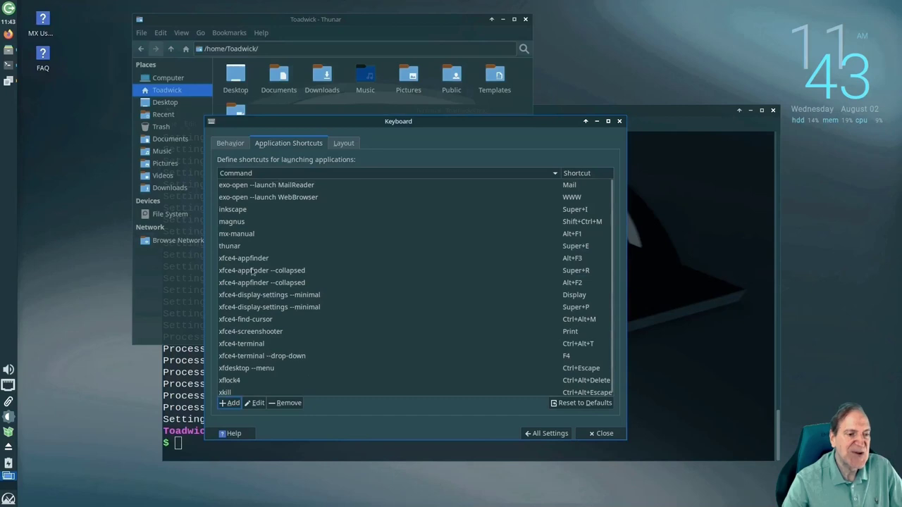
pyautogui.click(237, 212)
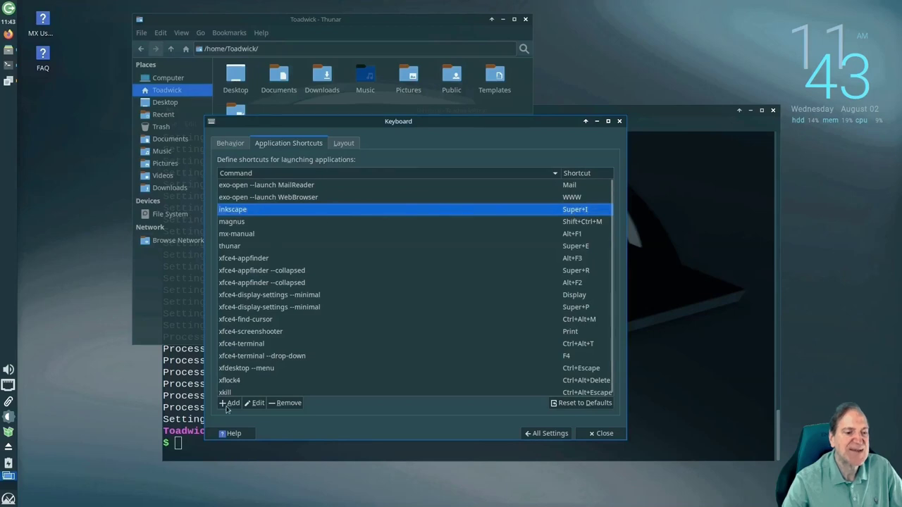
pyautogui.click(254, 404)
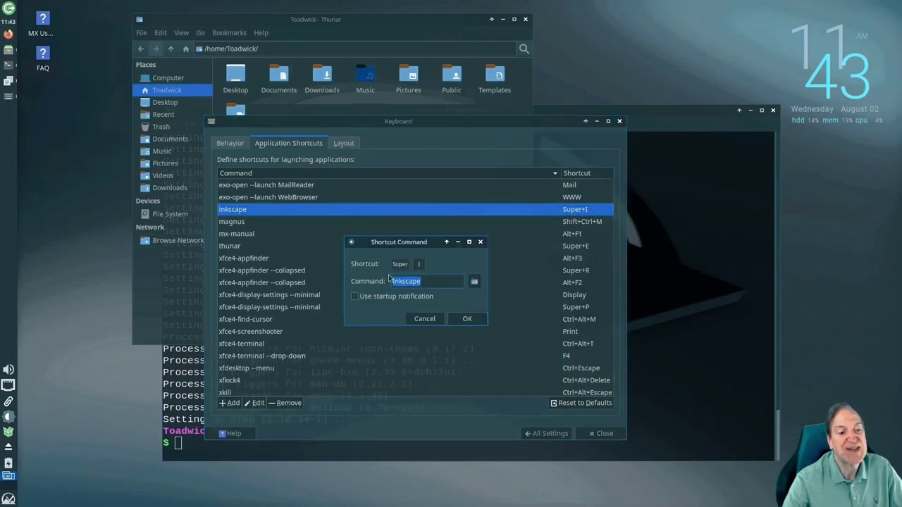
pyautogui.click(467, 320)
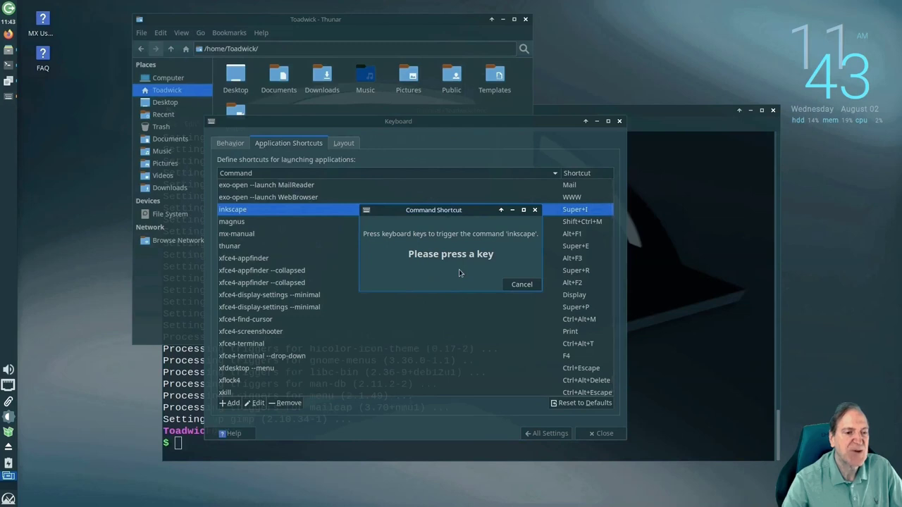
pyautogui.hotkey('ctrl', 'i')
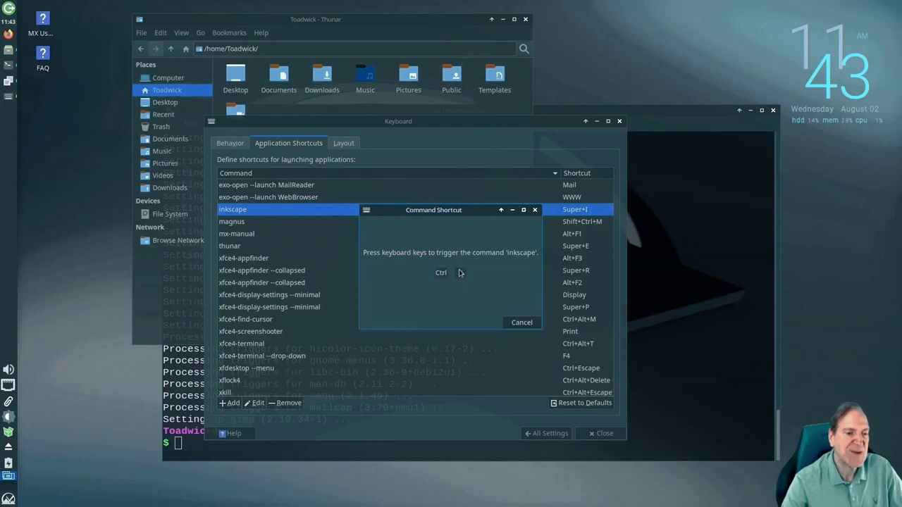
# Change the inkscape shortcut back to Super+I and return to All Settings
pyautogui.click(271, 209)
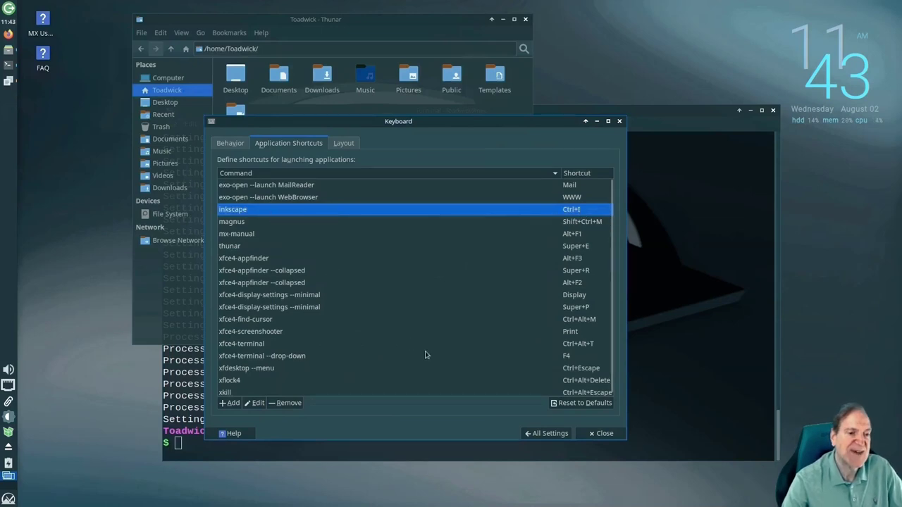
pyautogui.click(251, 405)
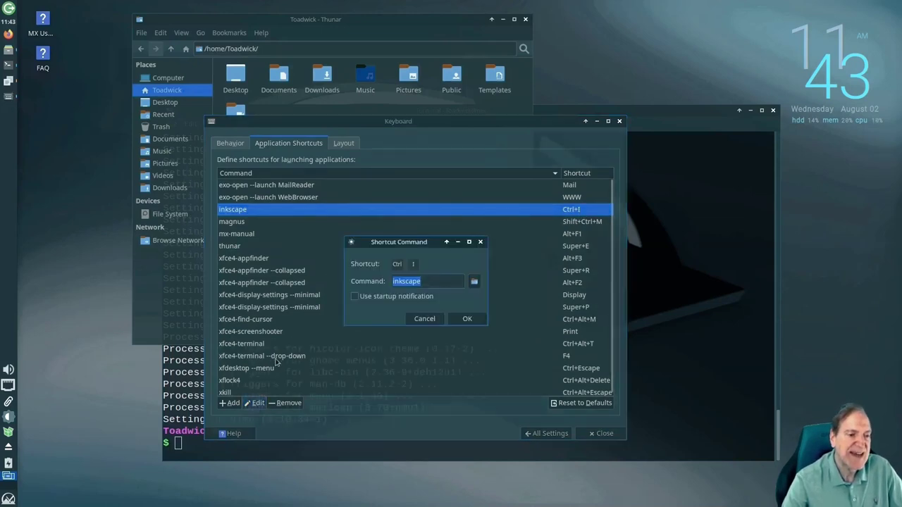
pyautogui.click(465, 318)
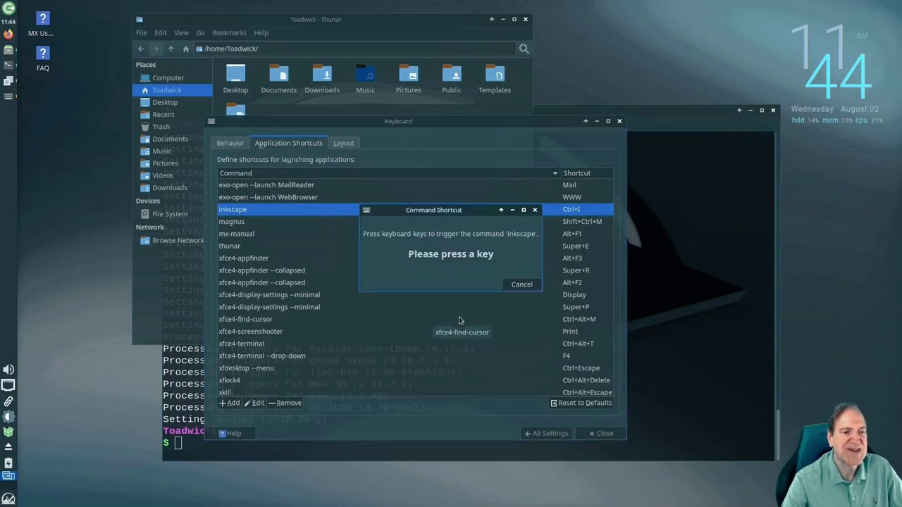
pyautogui.press('super+i')
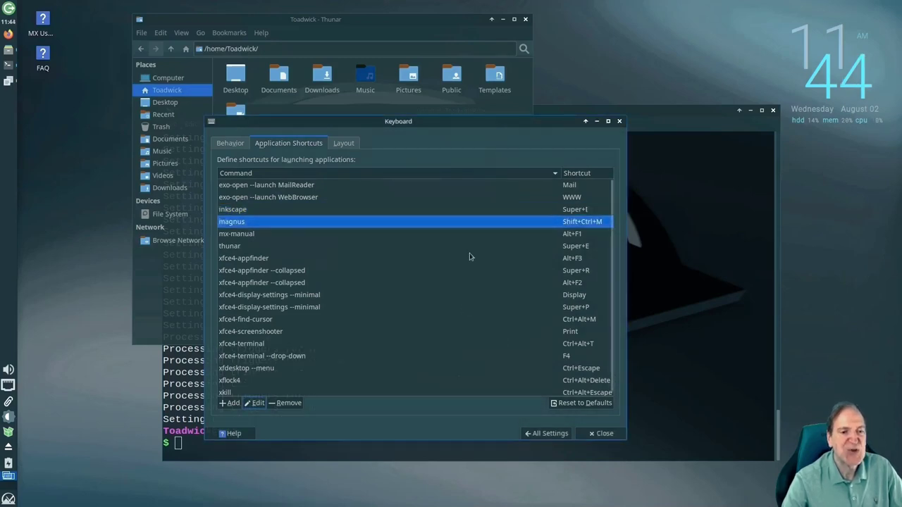
pyautogui.click(553, 433)
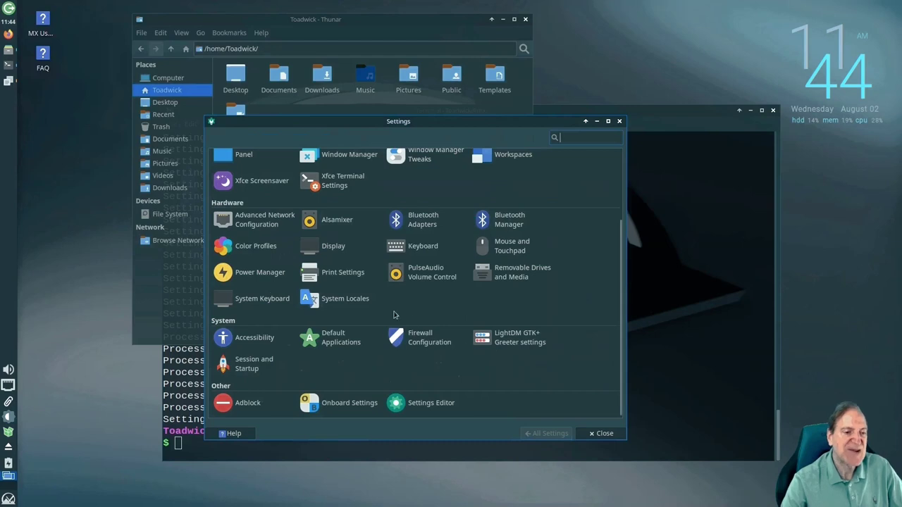
# Make the mouse right-handed, preview DMZ (White) cursors, keep Adwaita, and return to All Settings
pyautogui.click(506, 246)
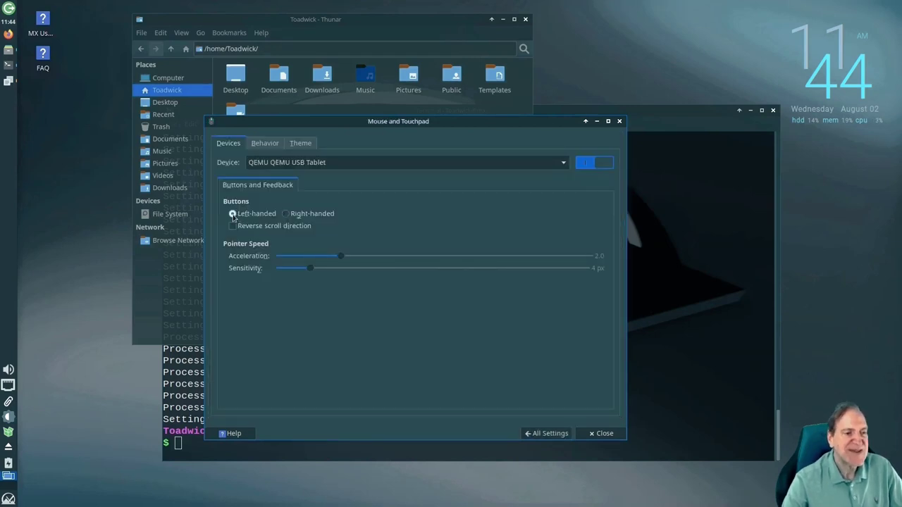
pyautogui.click(286, 214)
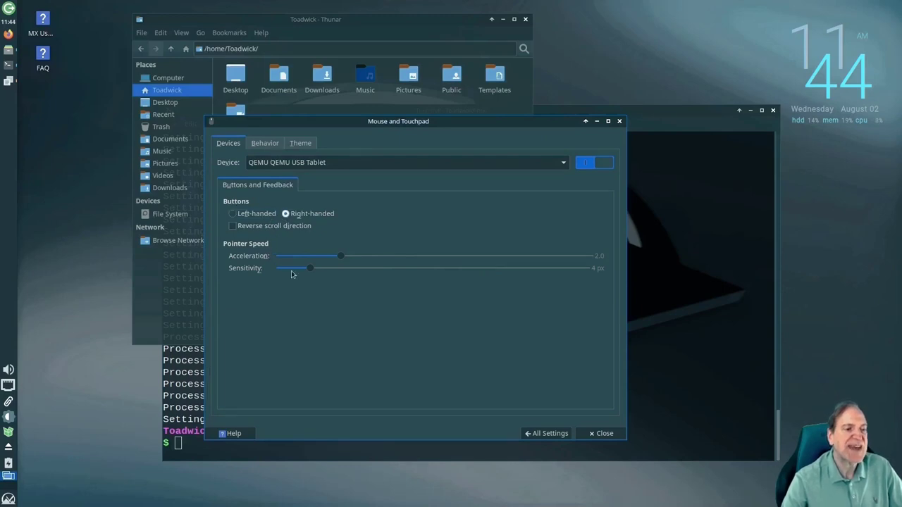
pyautogui.click(272, 143)
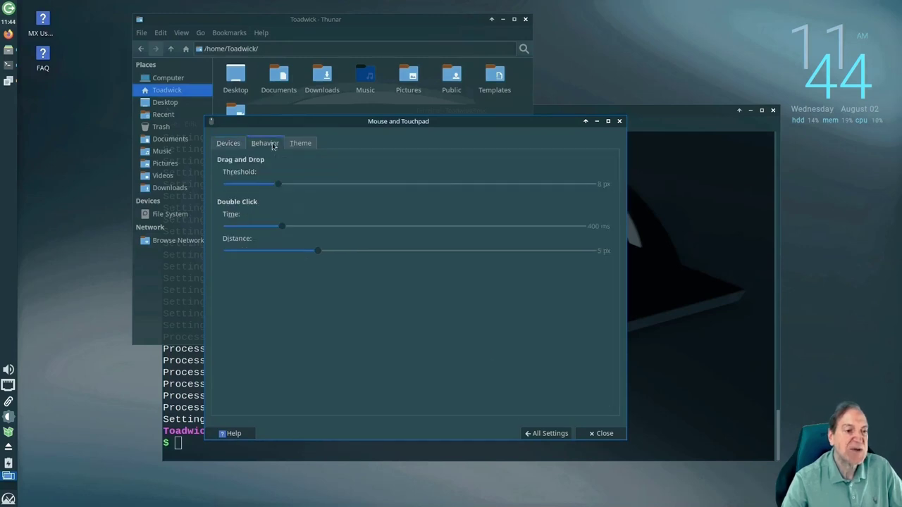
pyautogui.click(303, 144)
pyautogui.click(245, 198)
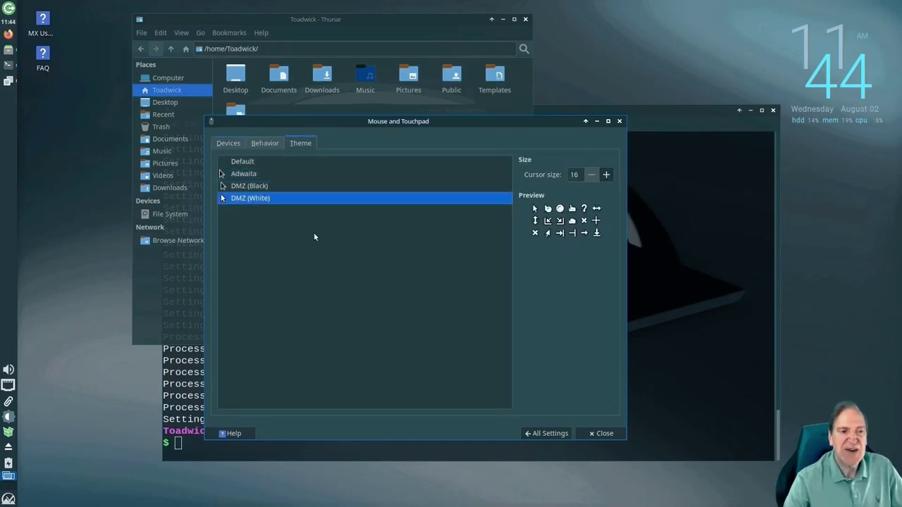
pyautogui.click(239, 173)
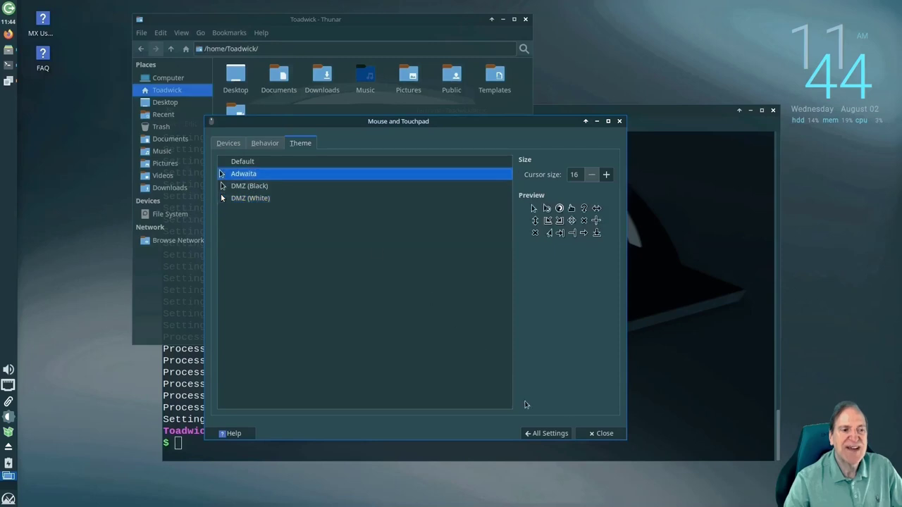
pyautogui.click(551, 433)
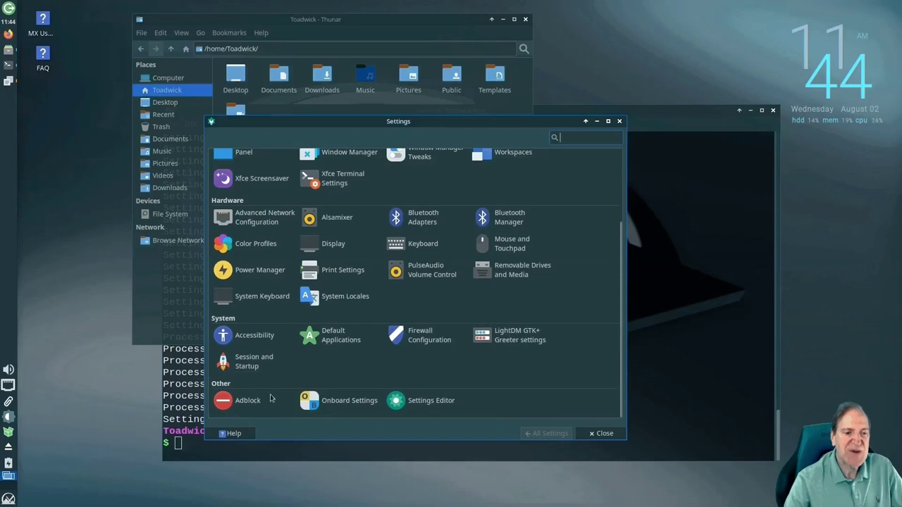
pyautogui.click(493, 337)
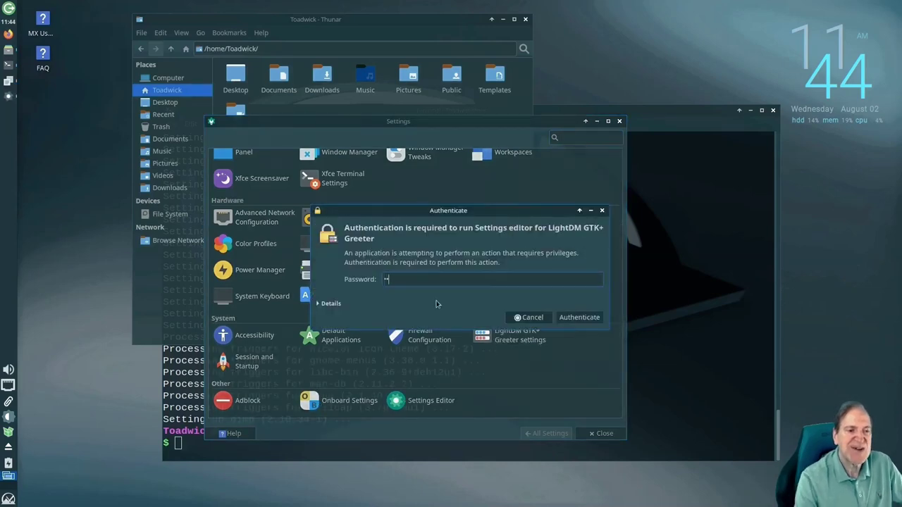
pyautogui.press('Return')
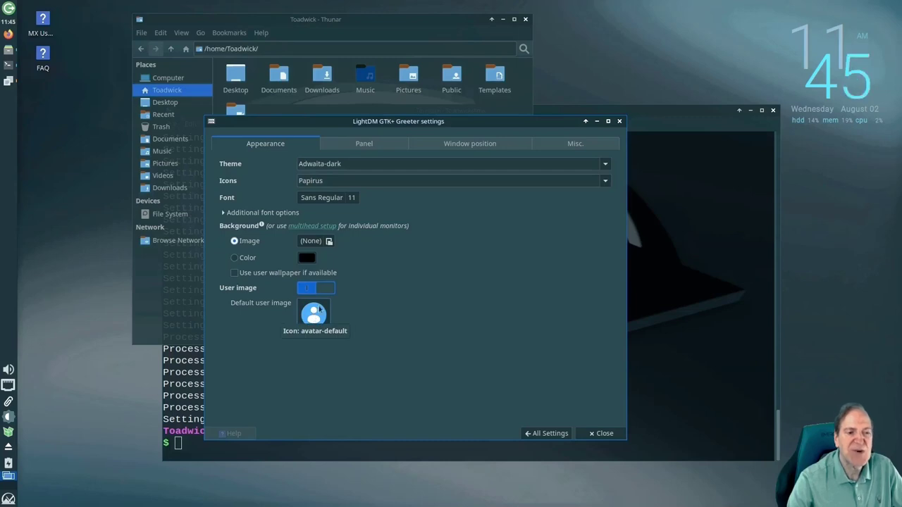
pyautogui.click(374, 145)
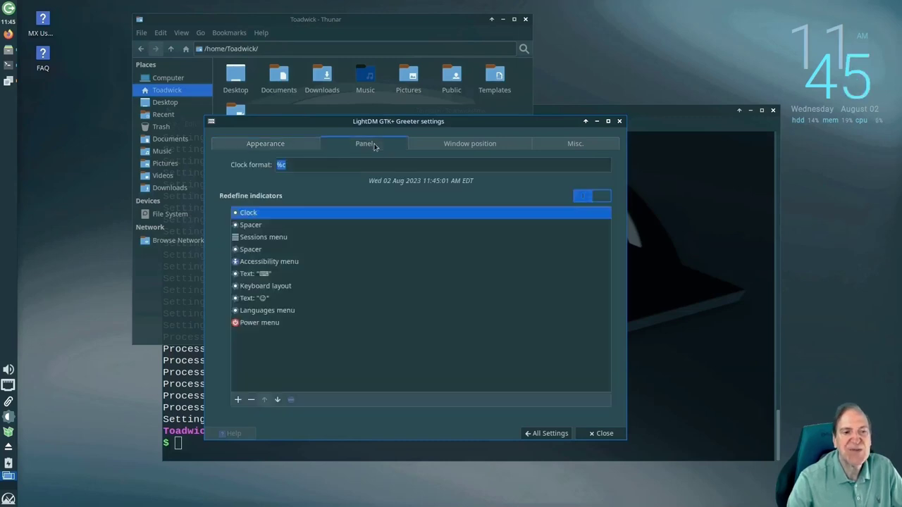
pyautogui.click(448, 145)
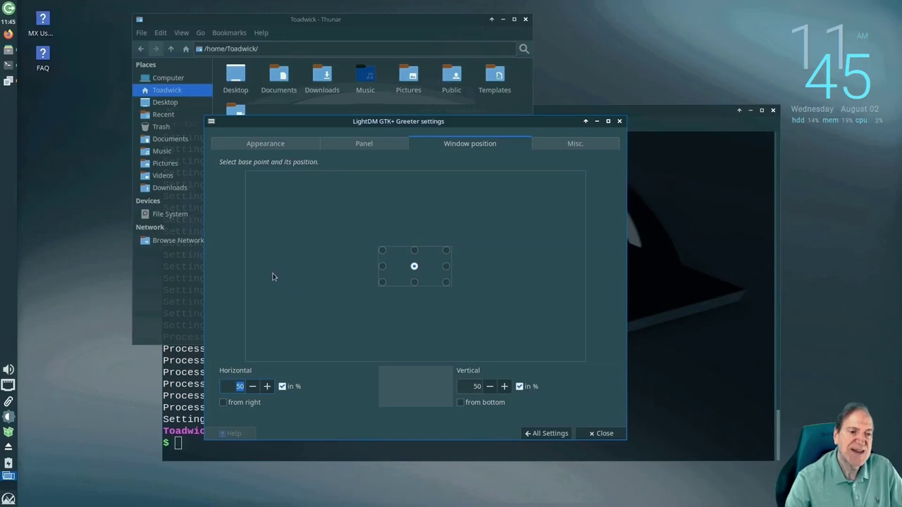
pyautogui.click(554, 145)
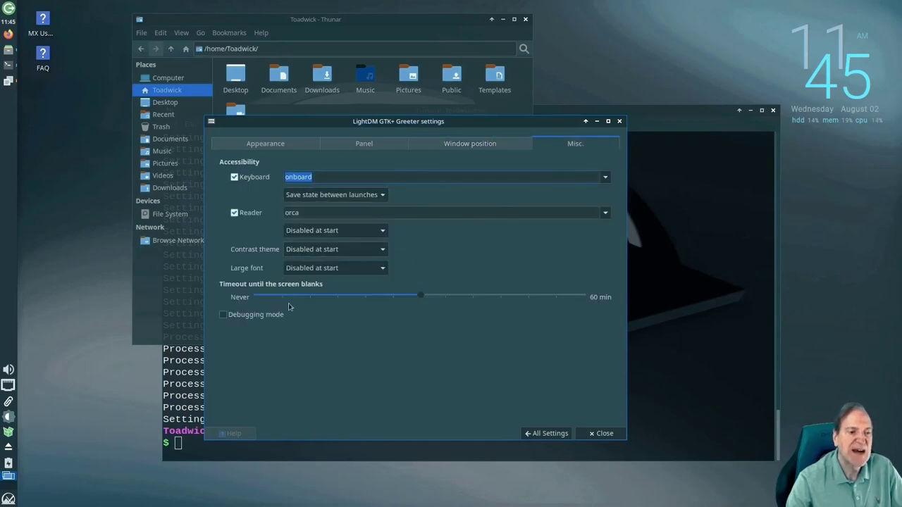
pyautogui.click(547, 433)
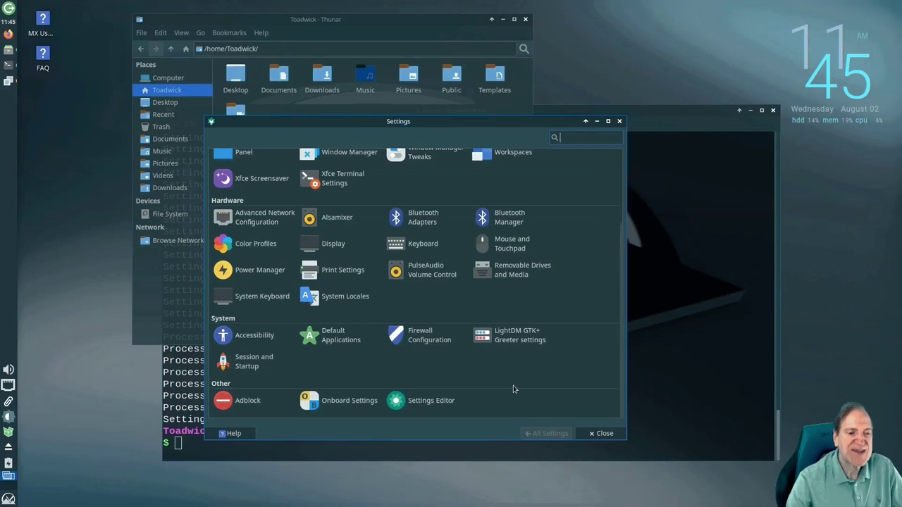
# Authorise Adblock and block Ad/Malware, Pornographic, Gambling and Fakenews sites via the hosts file
pyautogui.click(240, 401)
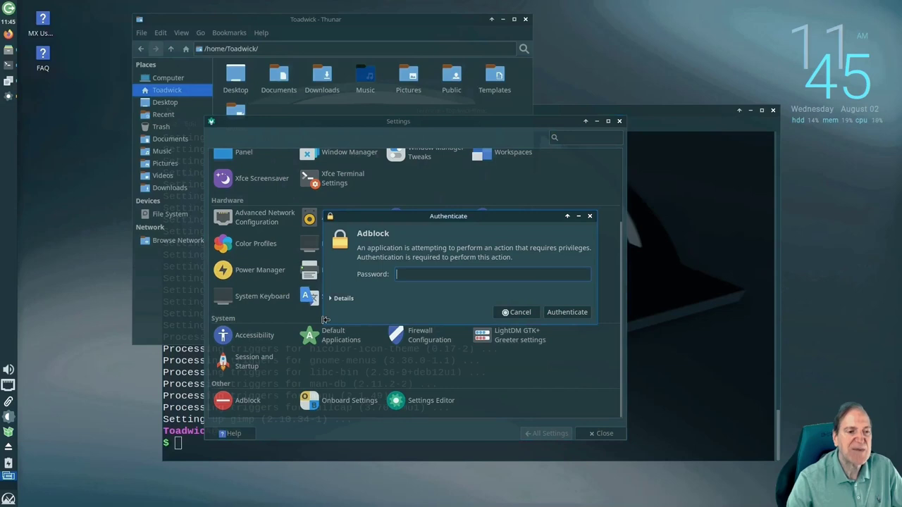
pyautogui.press('Return')
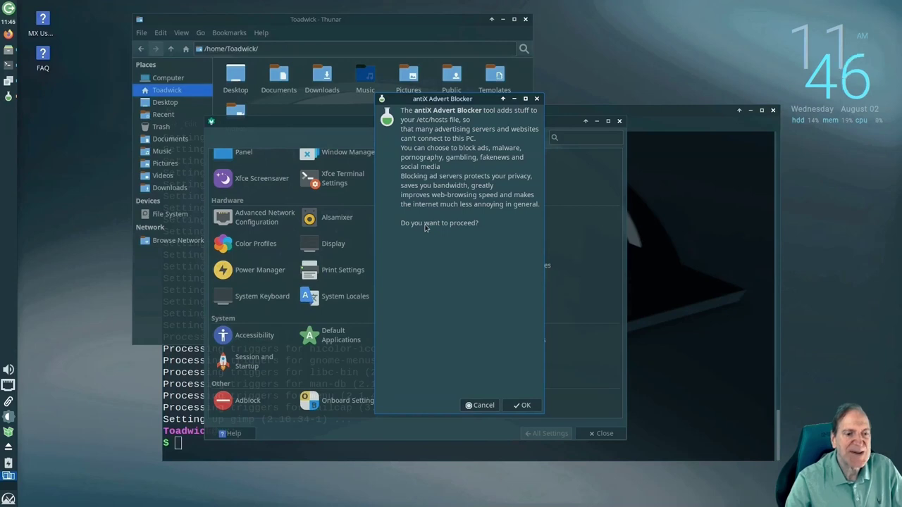
pyautogui.click(524, 411)
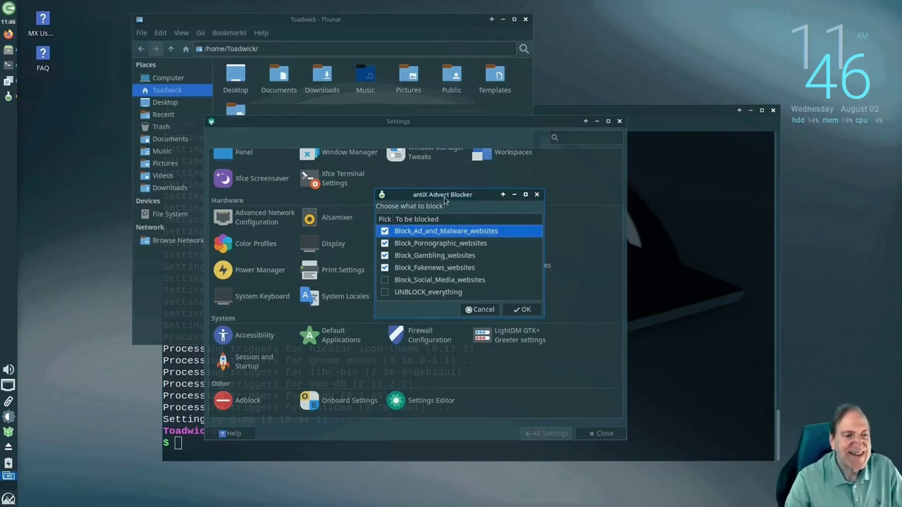
pyautogui.click(521, 310)
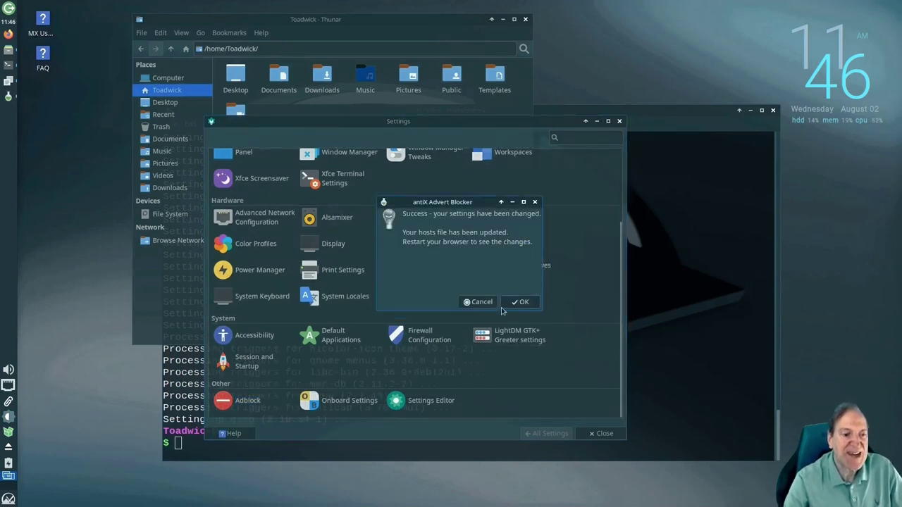
pyautogui.click(520, 303)
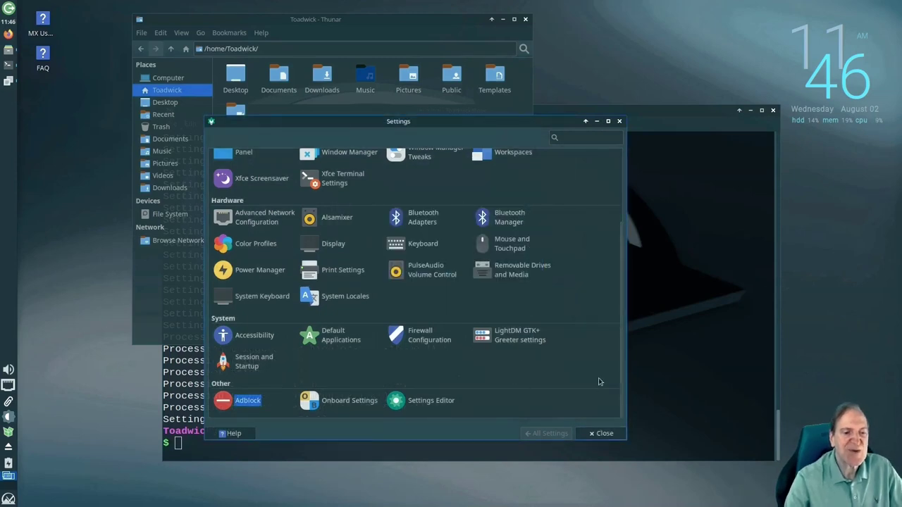
pyautogui.scroll(2, 596, 379)
pyautogui.scroll(1, 597, 379)
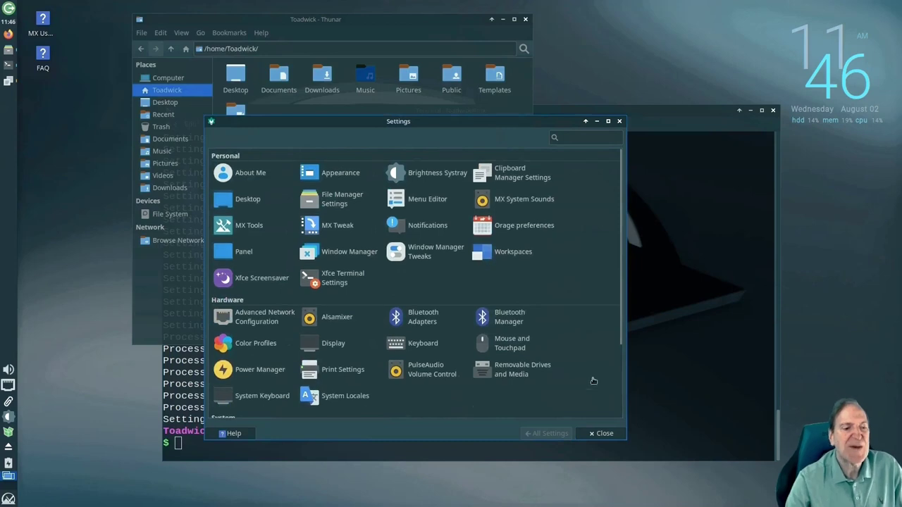
# Close the Settings and terminal windows and minimize the file manager to clear the desktop
pyautogui.click(593, 434)
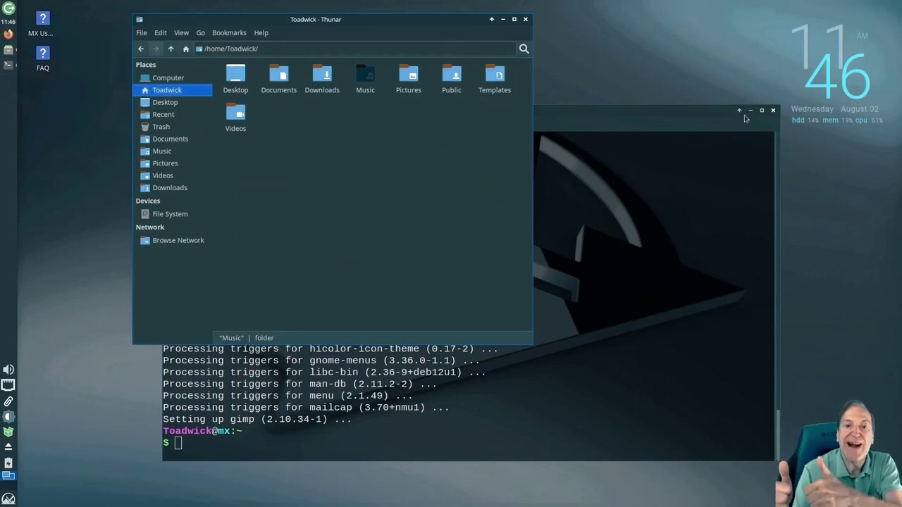
pyautogui.click(773, 110)
pyautogui.moveTo(427, 21); pyautogui.dragTo(348, 81)
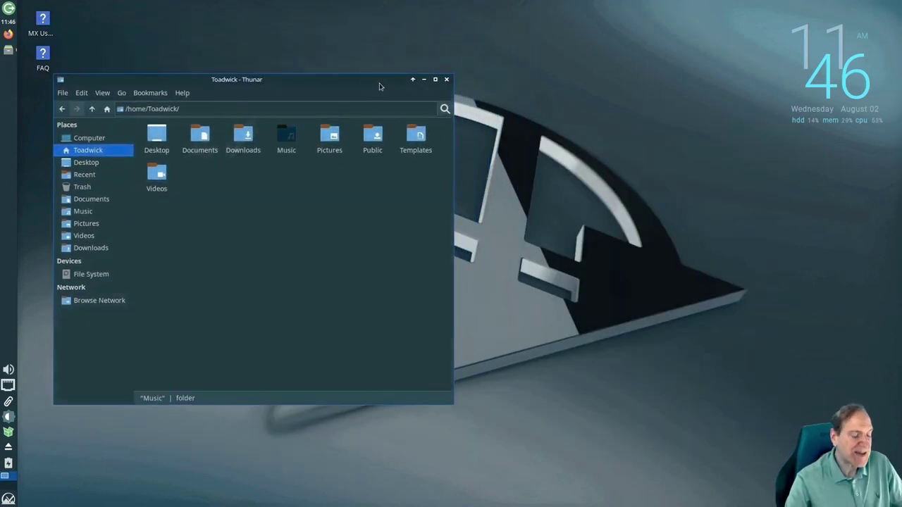
pyautogui.click(424, 80)
pyautogui.rightClick(447, 70)
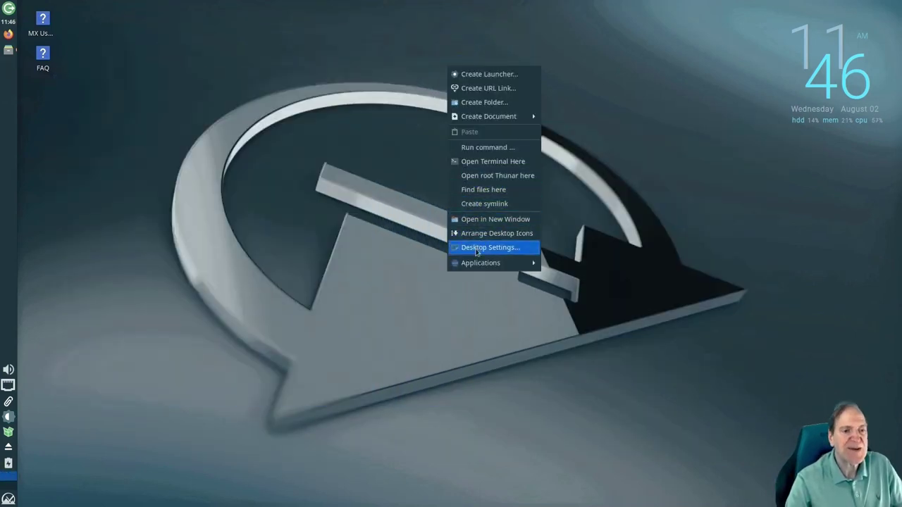
# Open Desktop Settings and try the creek photo, then the night light-field image as wallpaper
pyautogui.click(477, 250)
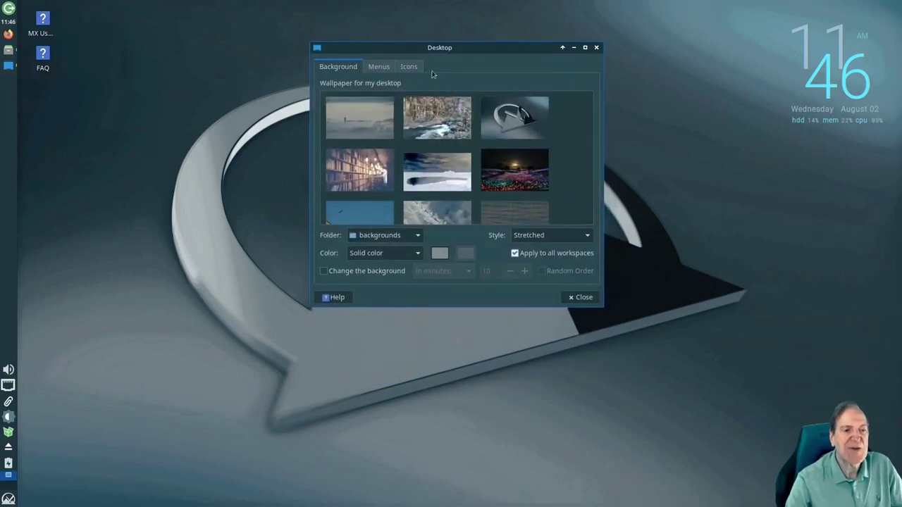
pyautogui.click(426, 122)
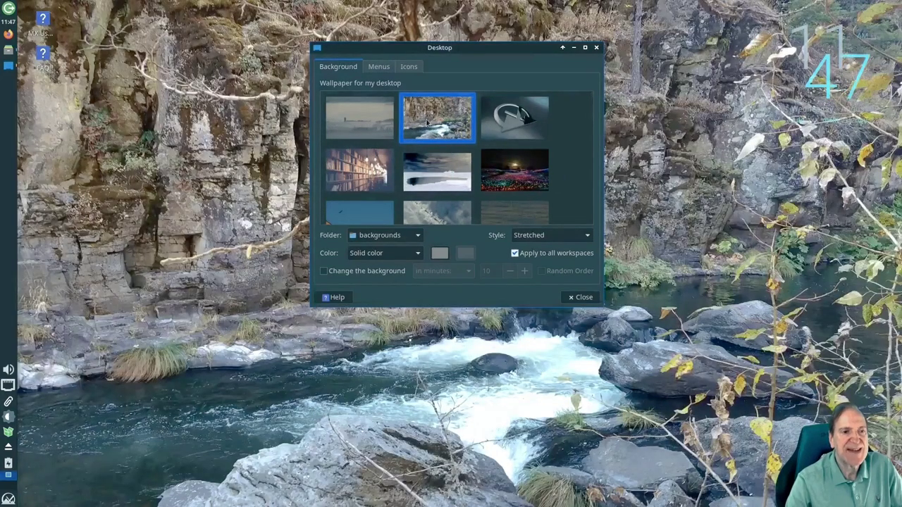
pyautogui.moveTo(445, 50); pyautogui.dragTo(655, 105)
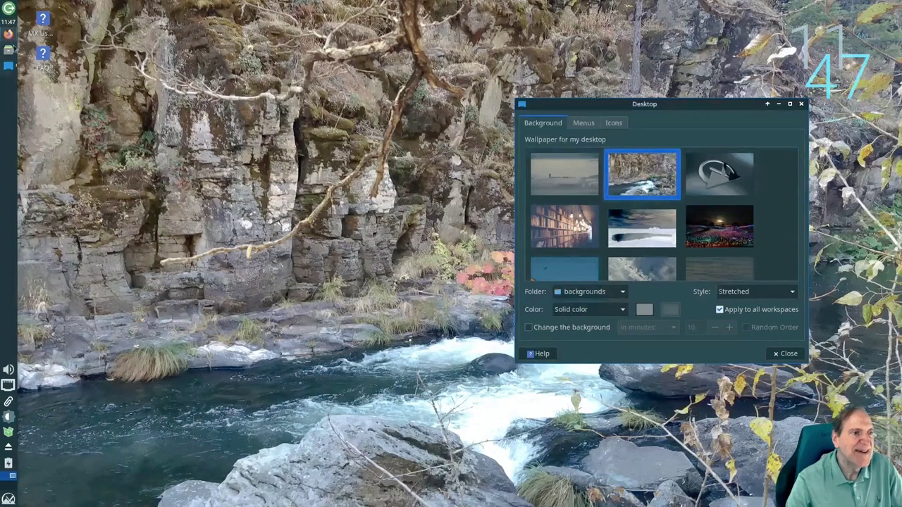
pyautogui.click(9, 67)
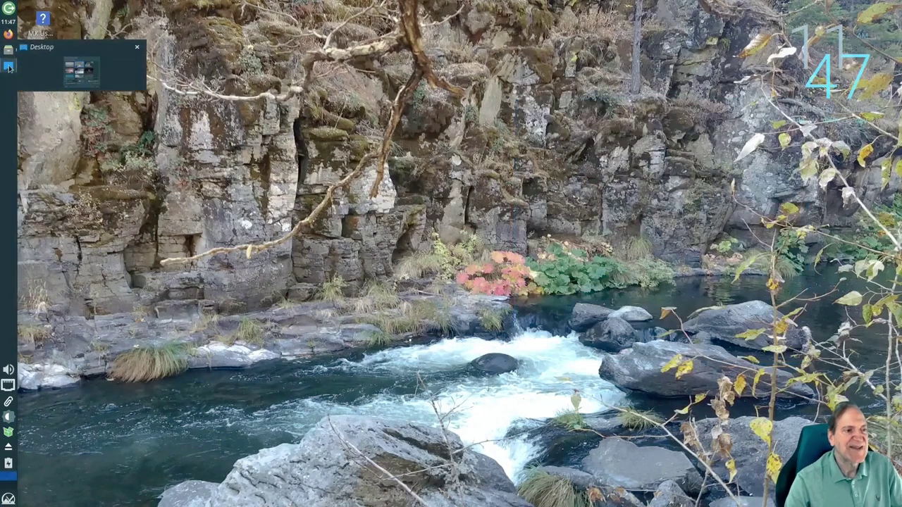
pyautogui.moveTo(9, 67)
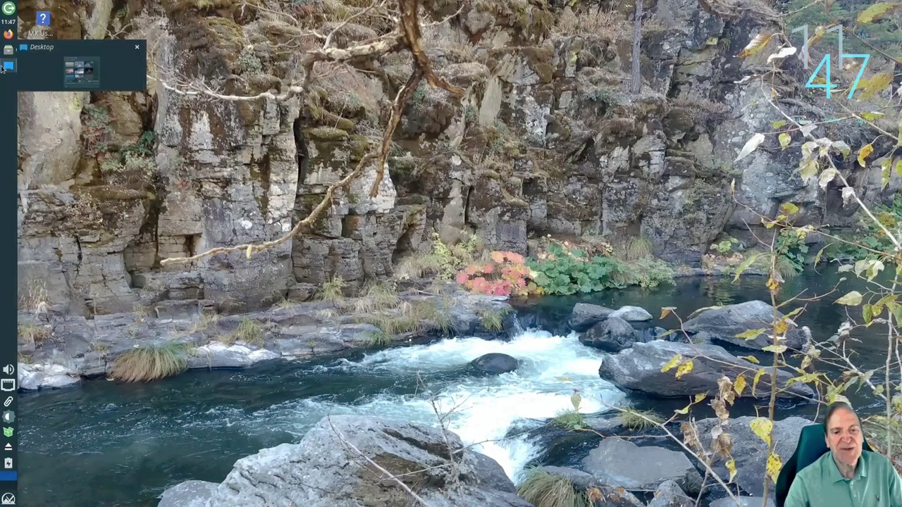
pyautogui.click(9, 66)
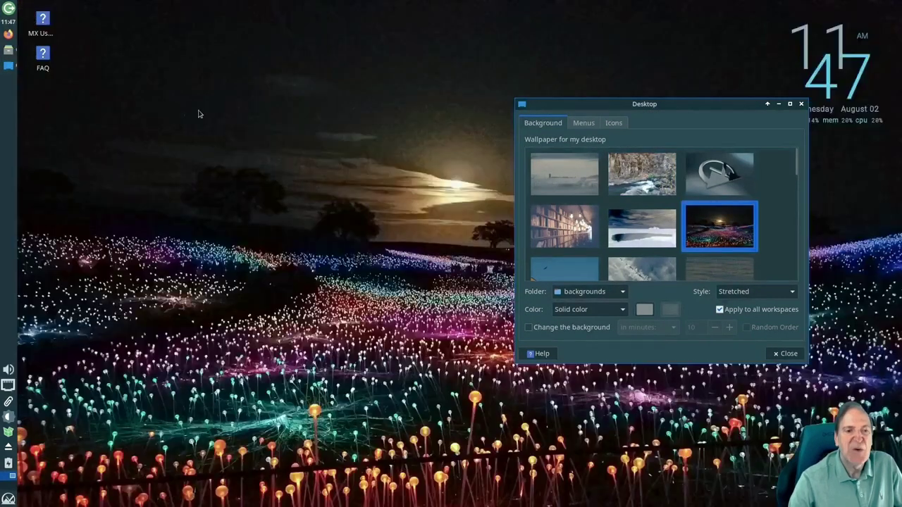
pyautogui.click(9, 66)
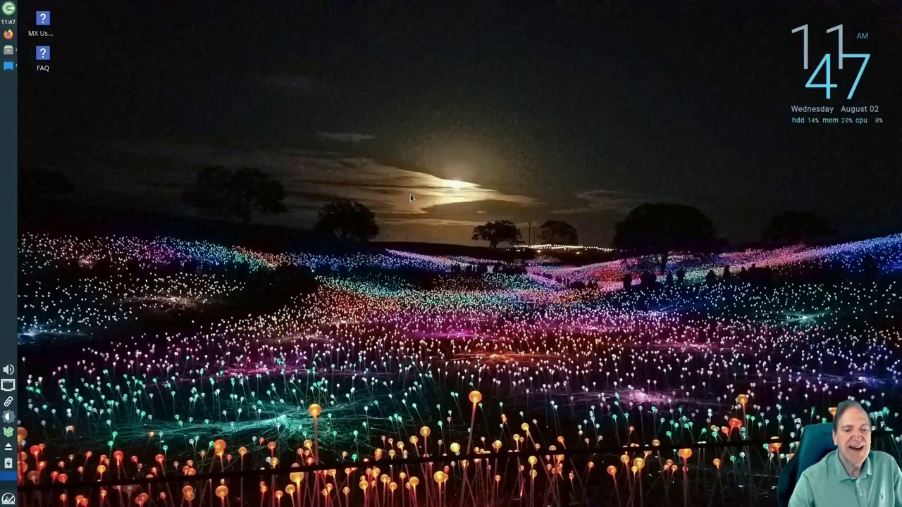
pyautogui.click(9, 66)
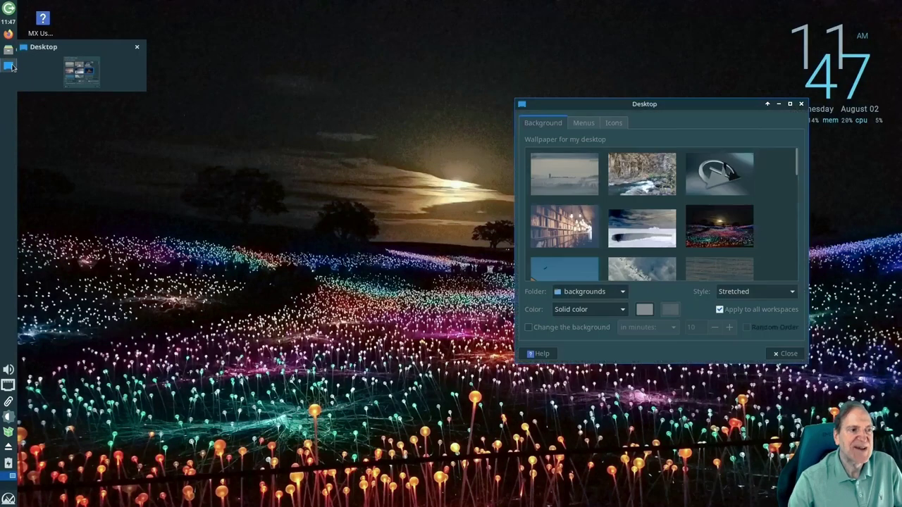
# Scroll the wallpaper thumbnails and preview the lake reflection image on the desktop
pyautogui.scroll(-2, 761, 208)
pyautogui.scroll(-4, 761, 209)
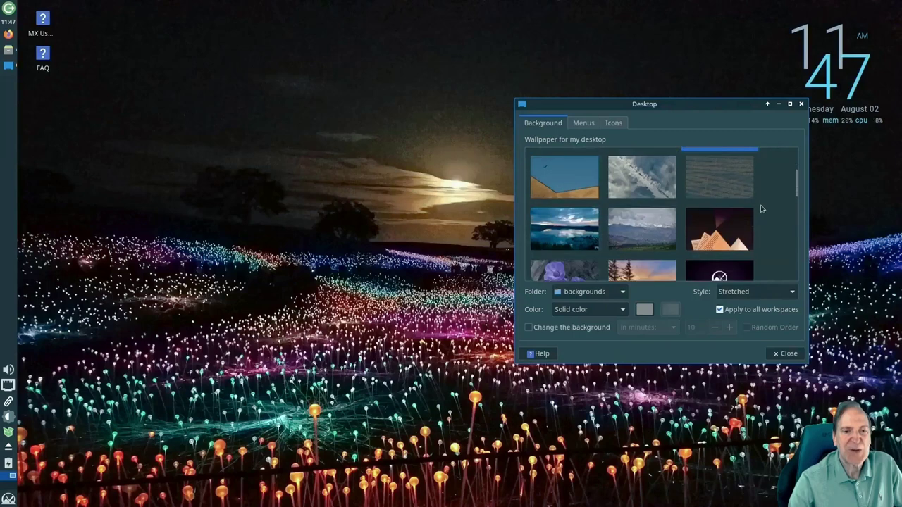
pyautogui.scroll(-1, 762, 209)
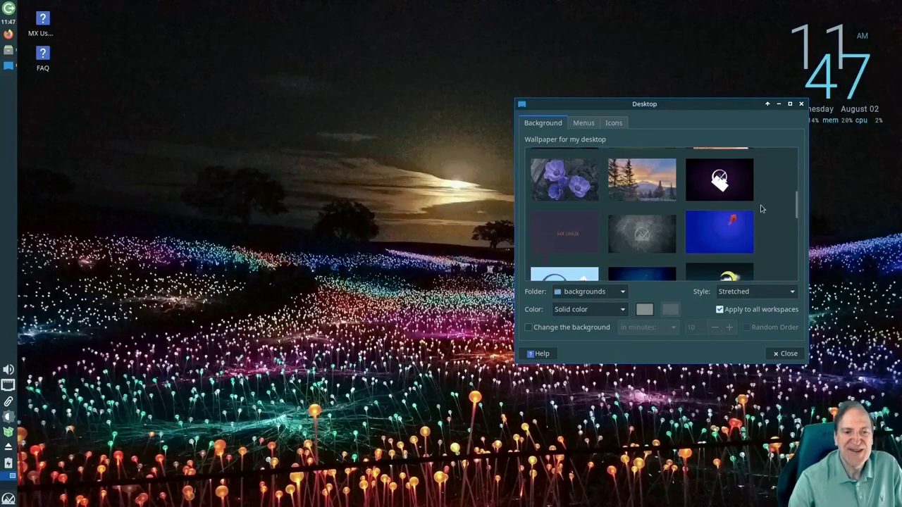
pyautogui.scroll(-5, 761, 209)
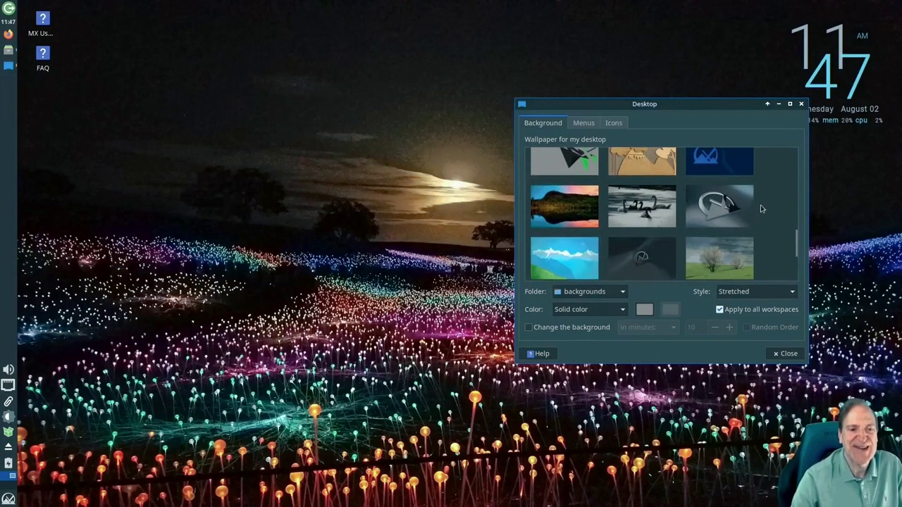
pyautogui.scroll(-1, 761, 208)
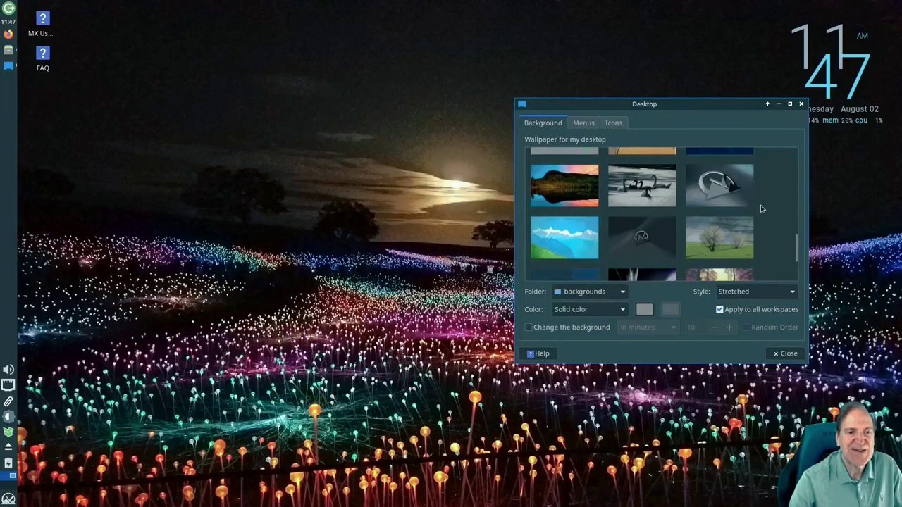
pyautogui.scroll(-1, 761, 208)
pyautogui.click(568, 176)
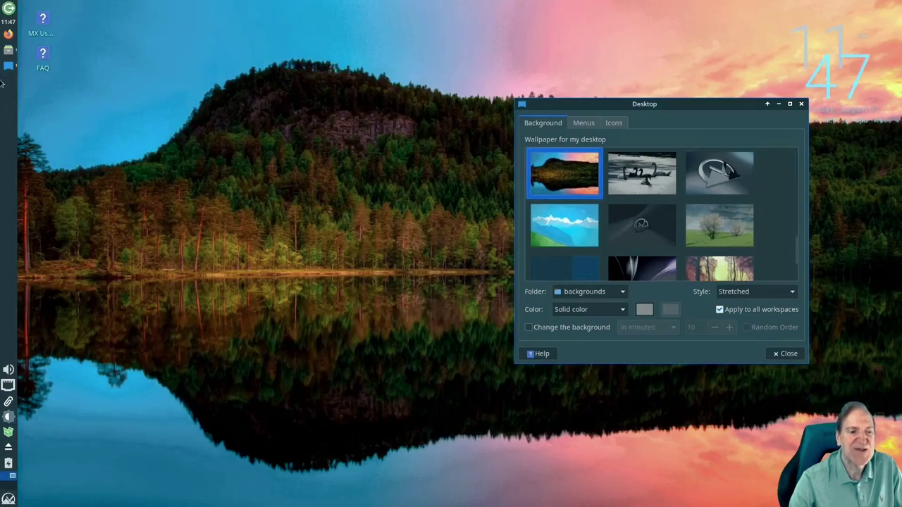
pyautogui.click(7, 67)
pyautogui.rightClick(395, 77)
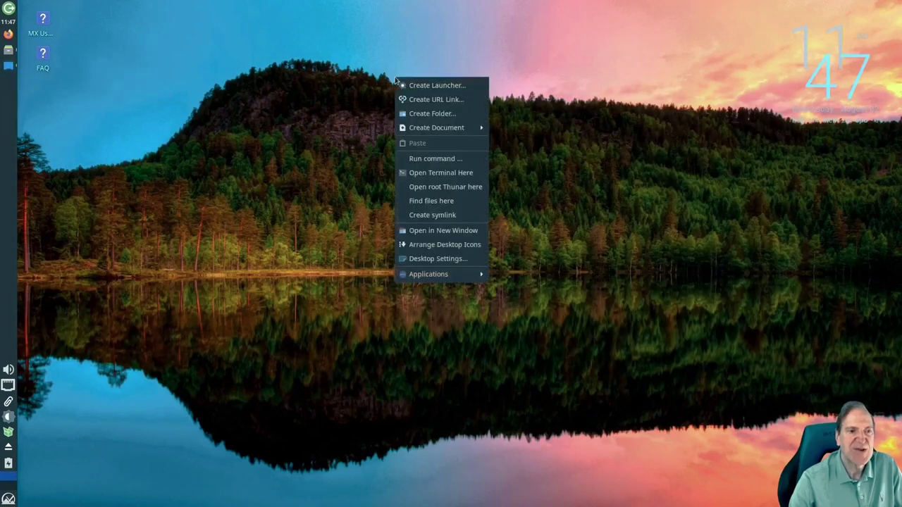
pyautogui.click(324, 152)
pyautogui.click(8, 67)
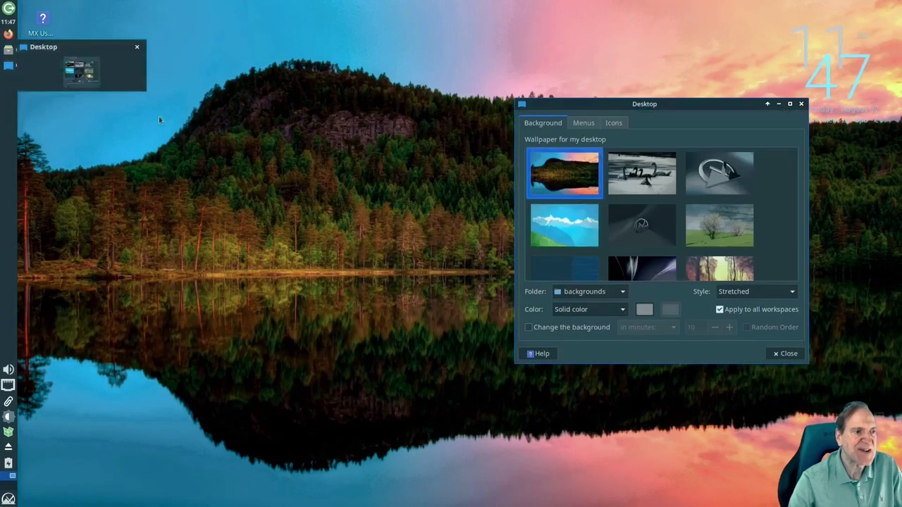
# Try the dark abstract and Walk_into_the_light images, then settle on the night light-field wallpaper
pyautogui.scroll(-5, 644, 219)
pyautogui.click(642, 208)
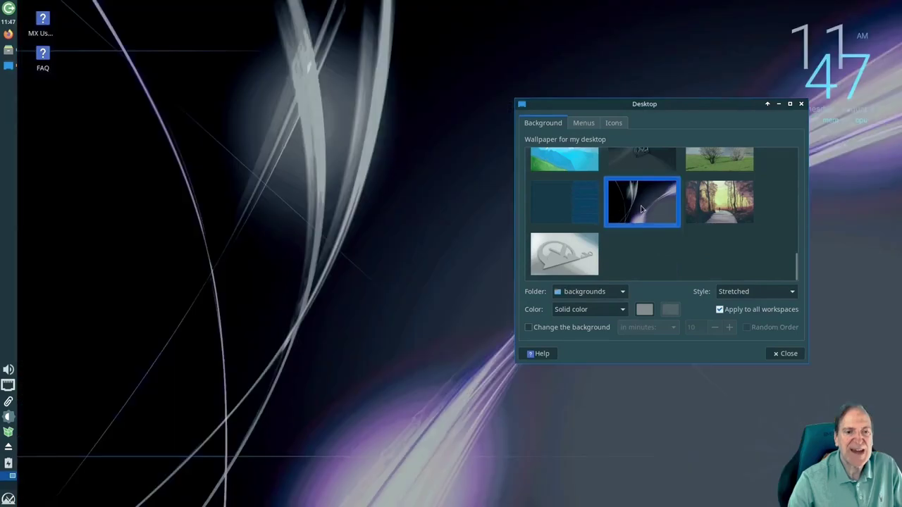
pyautogui.click(712, 202)
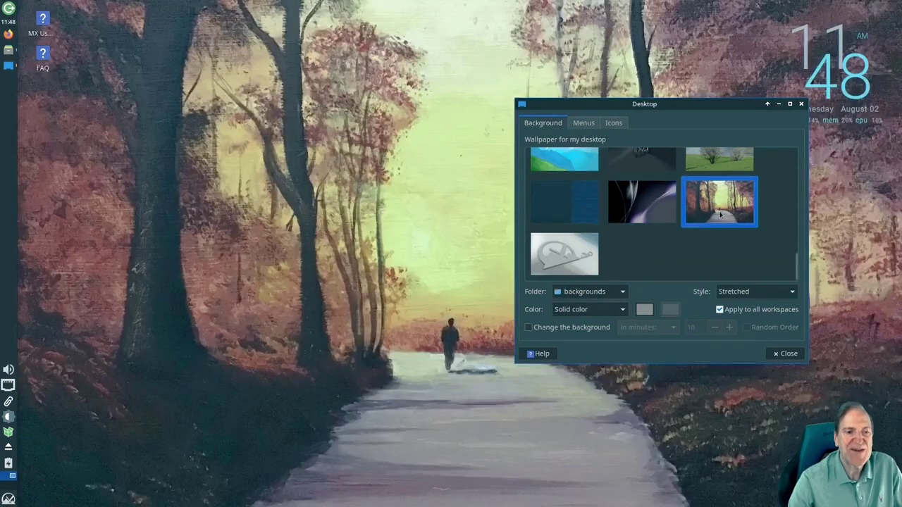
pyautogui.moveTo(648, 104); pyautogui.dragTo(661, 174)
pyautogui.moveTo(826, 337); pyautogui.dragTo(828, 233)
pyautogui.click(749, 284)
pyautogui.moveTo(664, 176); pyautogui.dragTo(548, 84)
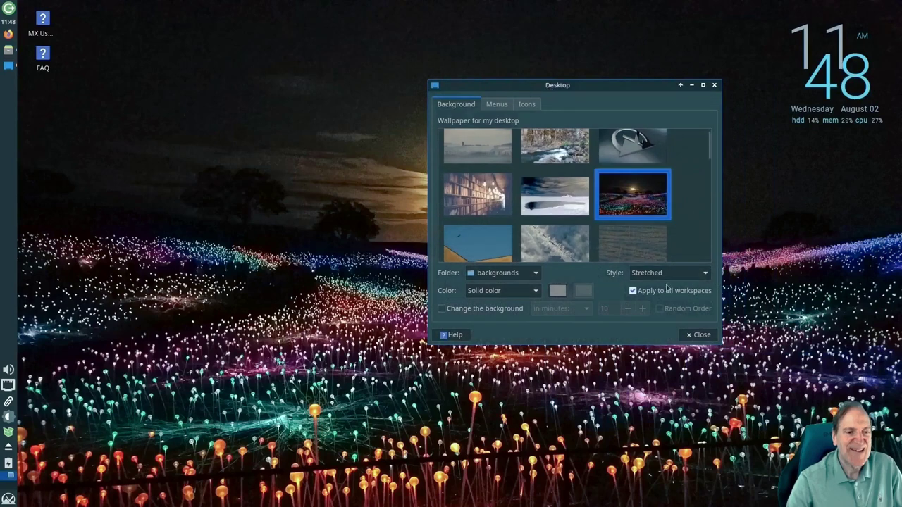
# On the Icons tab, show the Home and Trash default icons and keep File System hidden
pyautogui.click(497, 105)
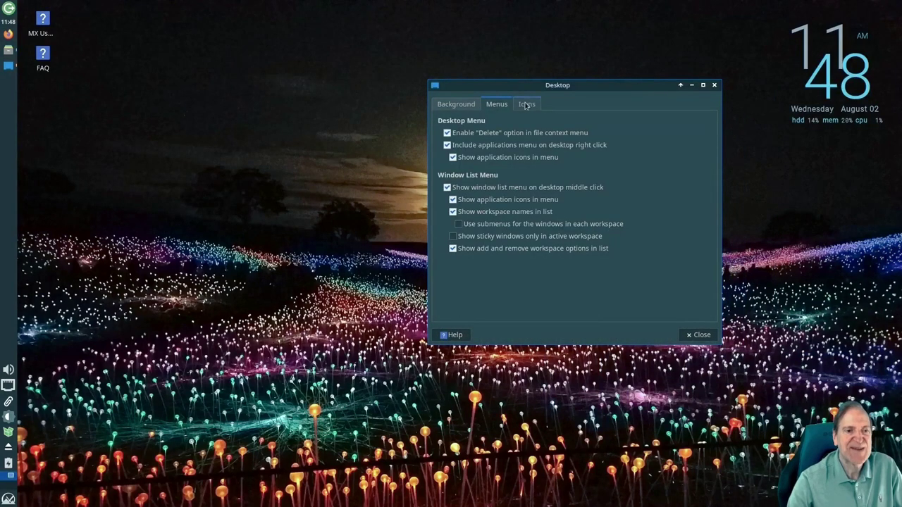
pyautogui.click(526, 105)
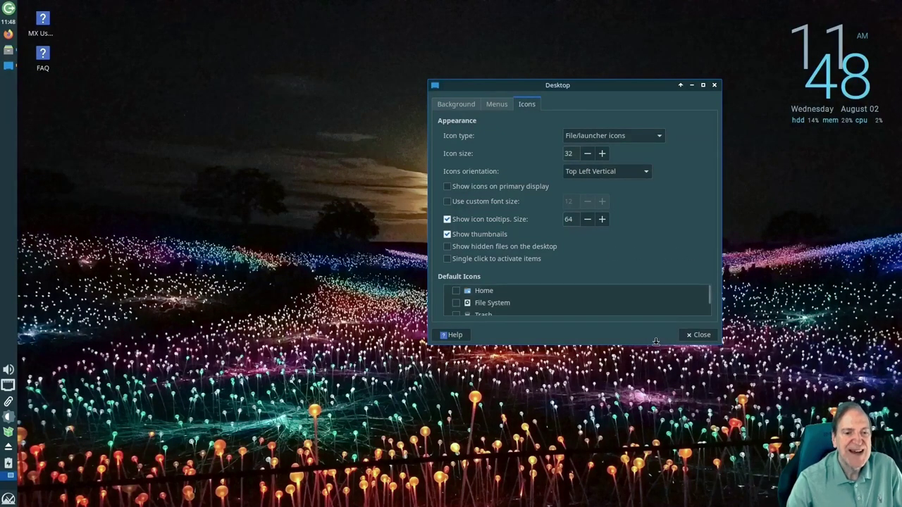
pyautogui.moveTo(656, 345); pyautogui.dragTo(641, 396)
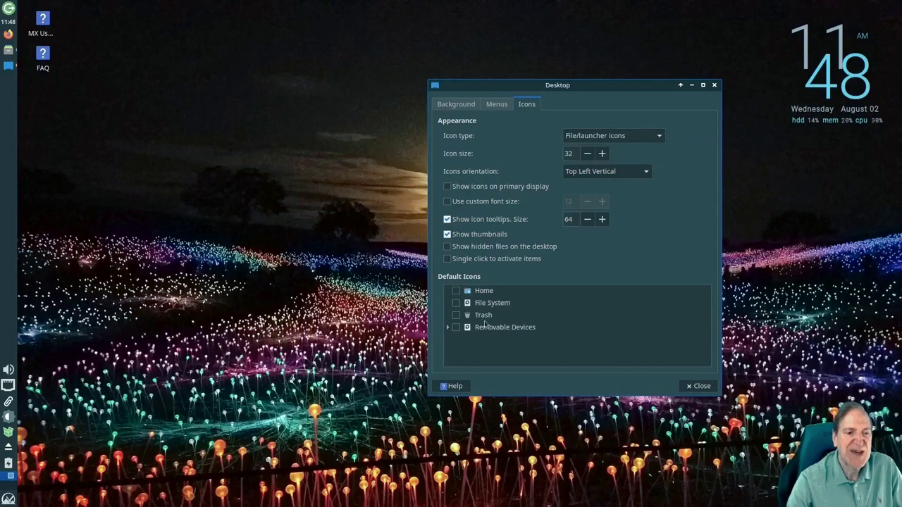
pyautogui.click(456, 293)
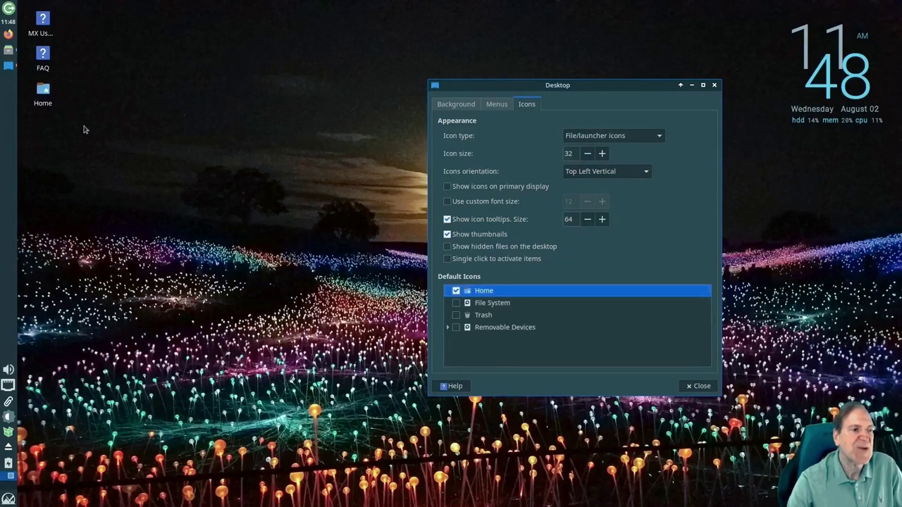
pyautogui.click(456, 315)
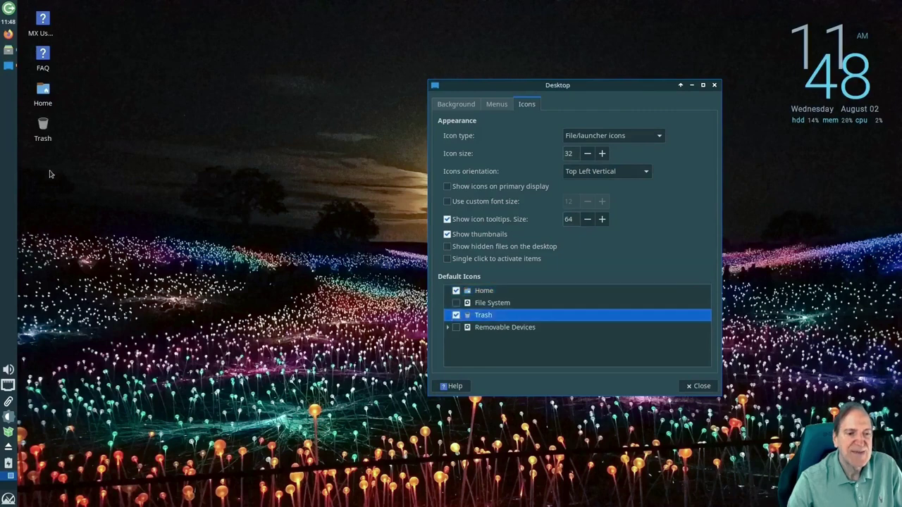
pyautogui.click(457, 328)
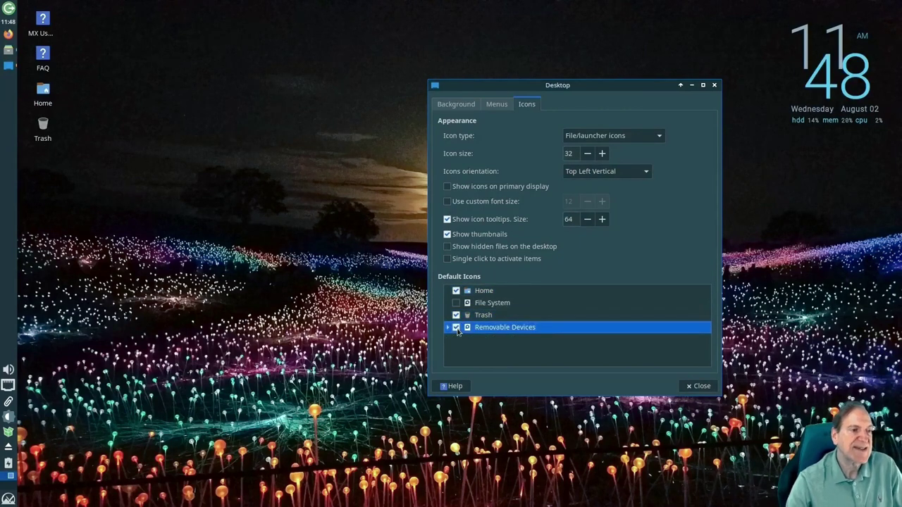
pyautogui.click(456, 303)
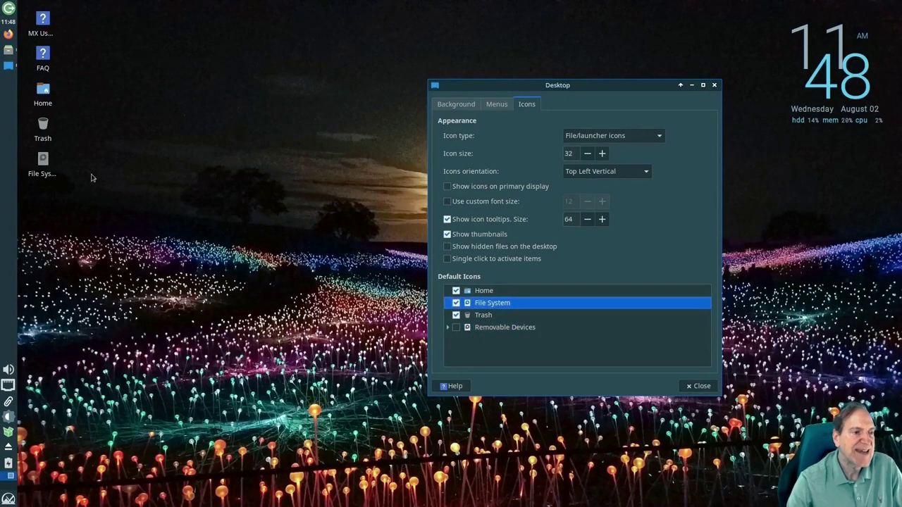
pyautogui.click(456, 303)
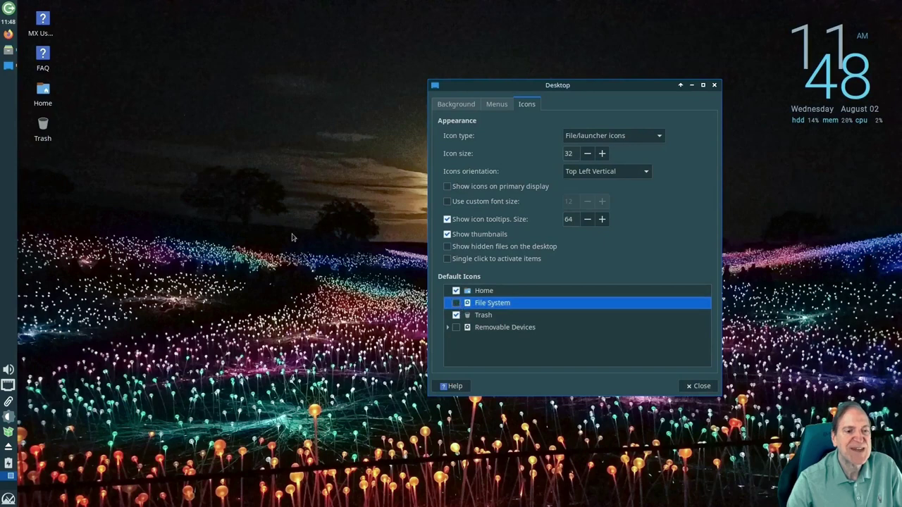
# Check the Home desktop icon by opening and closing the home folder, then close Desktop Settings
pyautogui.doubleClick(43, 90)
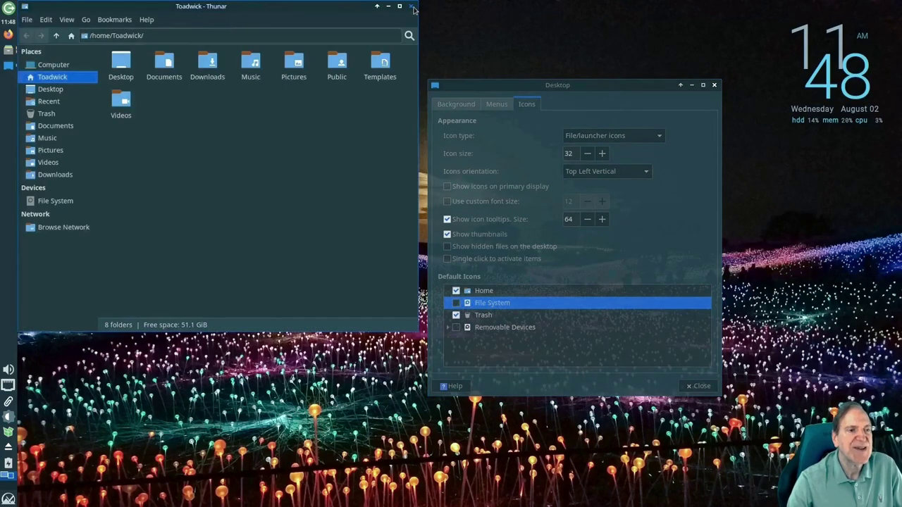
pyautogui.click(412, 7)
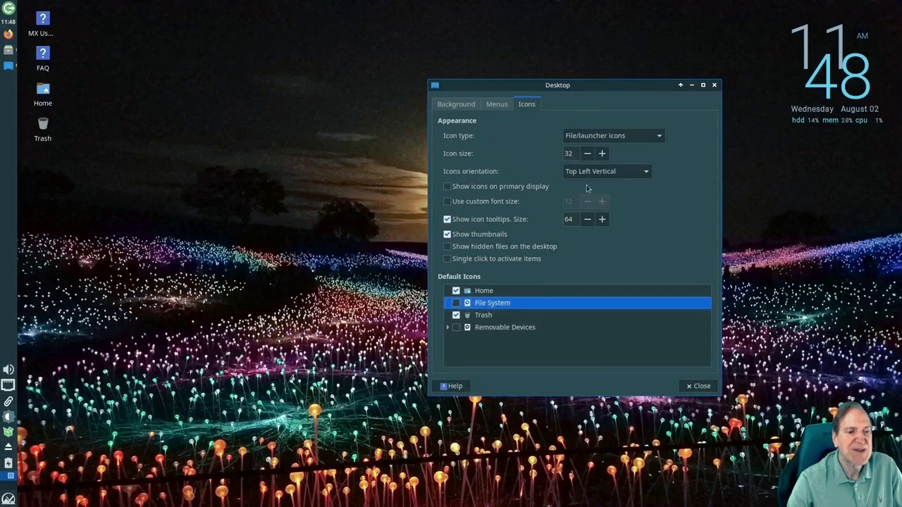
pyautogui.click(453, 106)
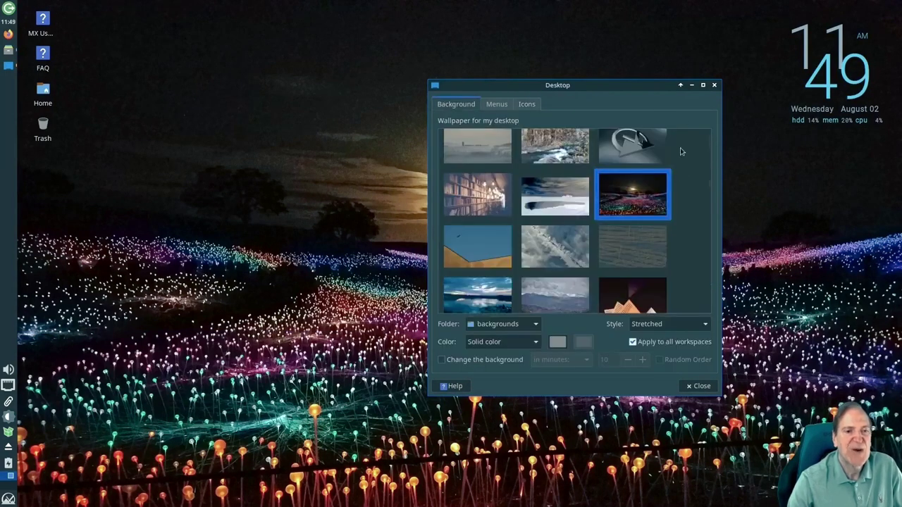
pyautogui.click(694, 390)
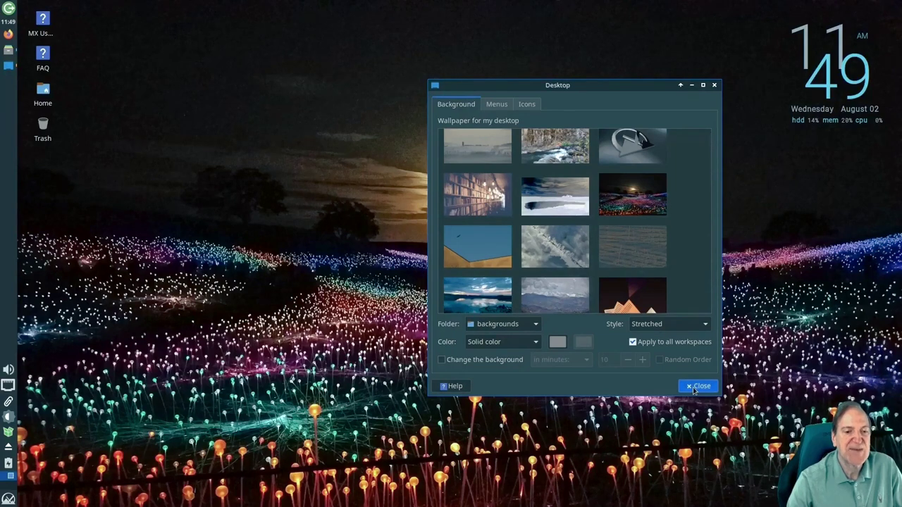
pyautogui.click(694, 390)
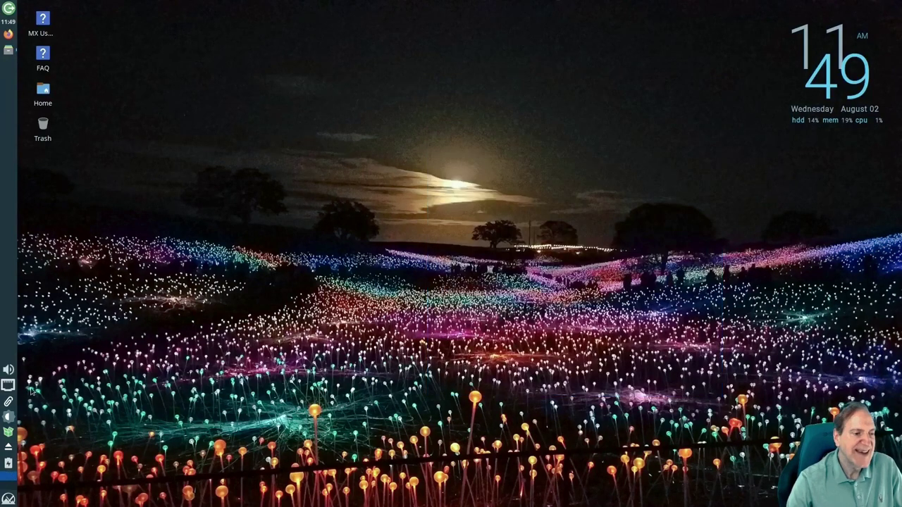
# Restore the home-folder window, move it to the top and shrink it, then close it
pyautogui.click(8, 54)
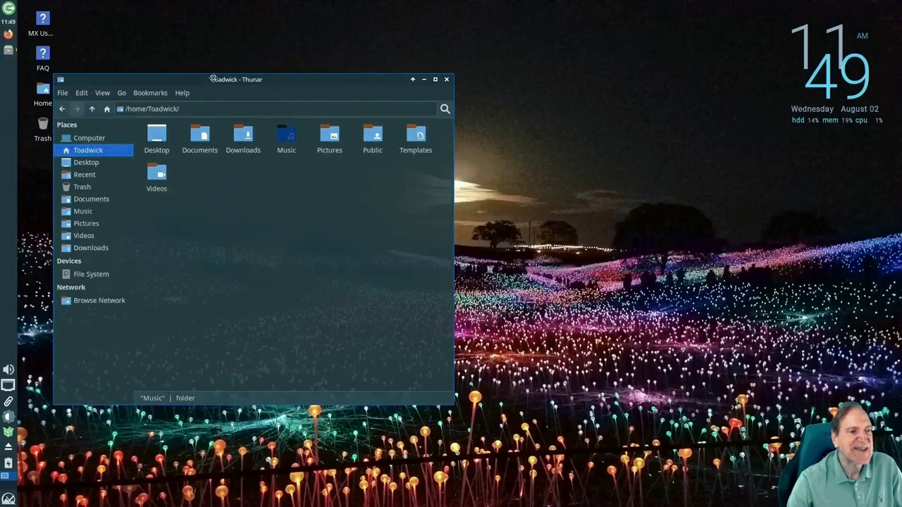
pyautogui.moveTo(271, 83); pyautogui.dragTo(278, 15)
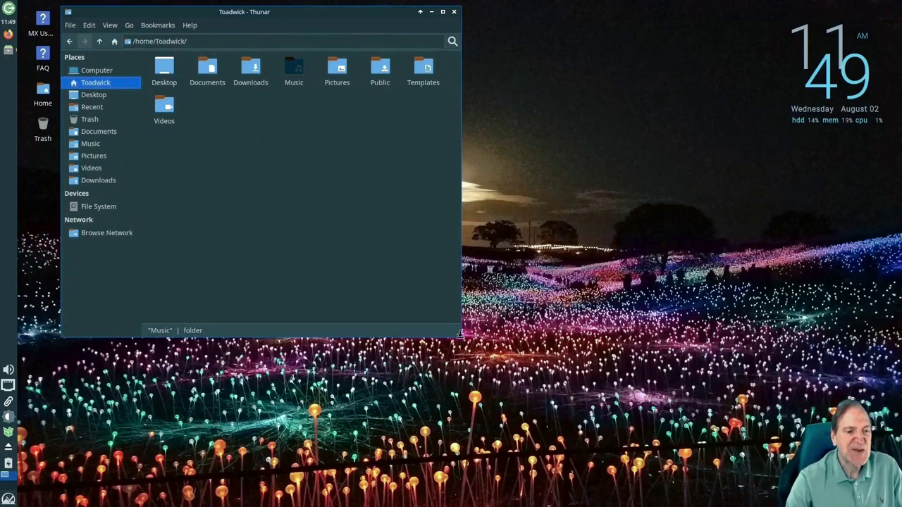
pyautogui.moveTo(459, 336); pyautogui.dragTo(349, 266)
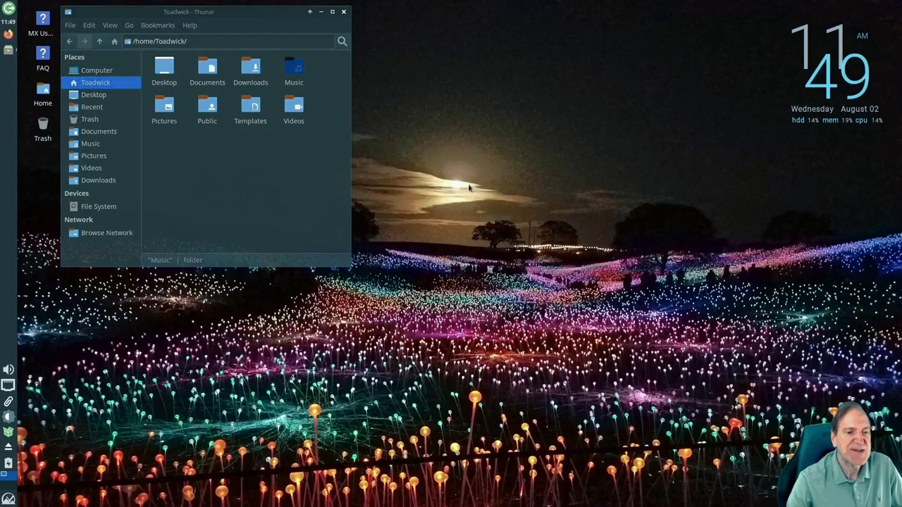
pyautogui.hotkey('alt', 'F4')
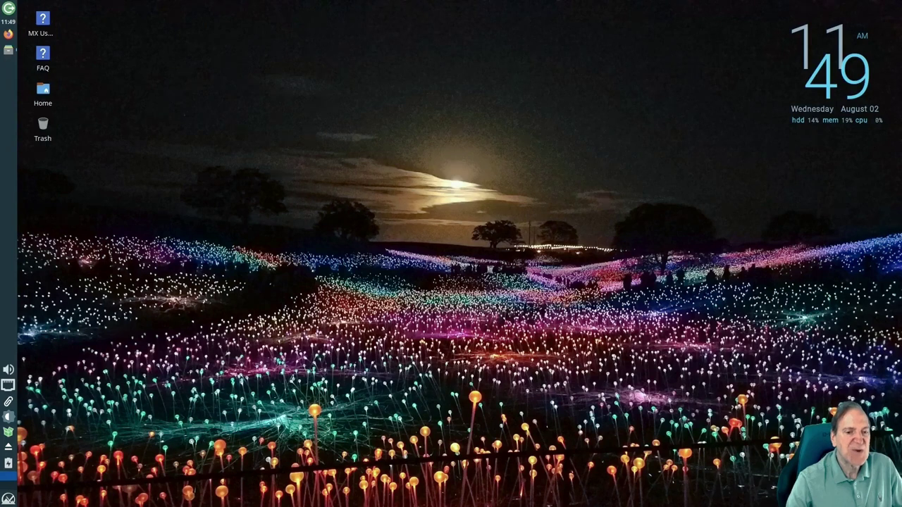
pyautogui.rightClick(6, 199)
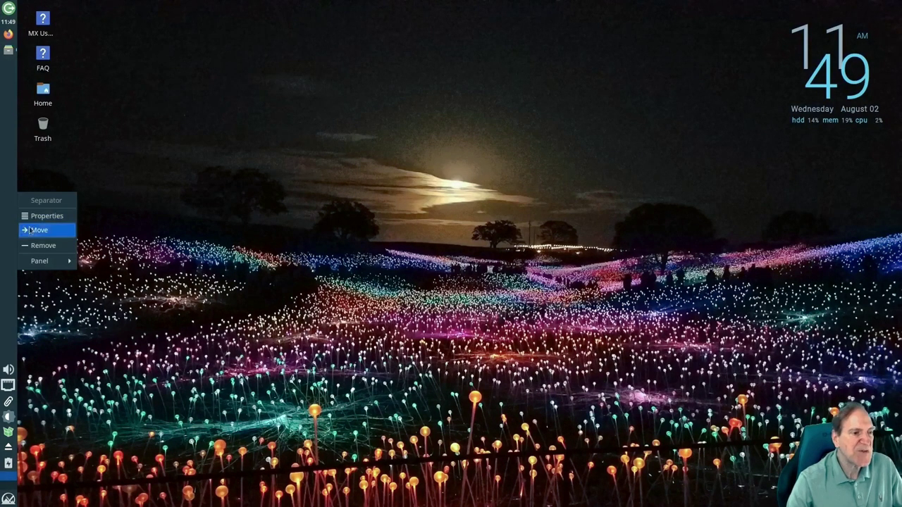
# Open Panel Preferences for Panel 1, keep its Deskbar mode, and view its Appearance settings
pyautogui.moveTo(42, 262)
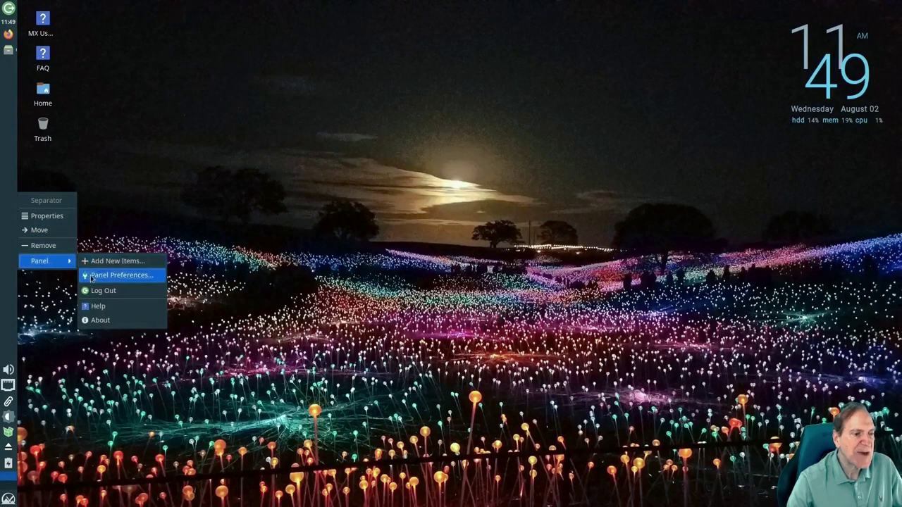
pyautogui.click(112, 275)
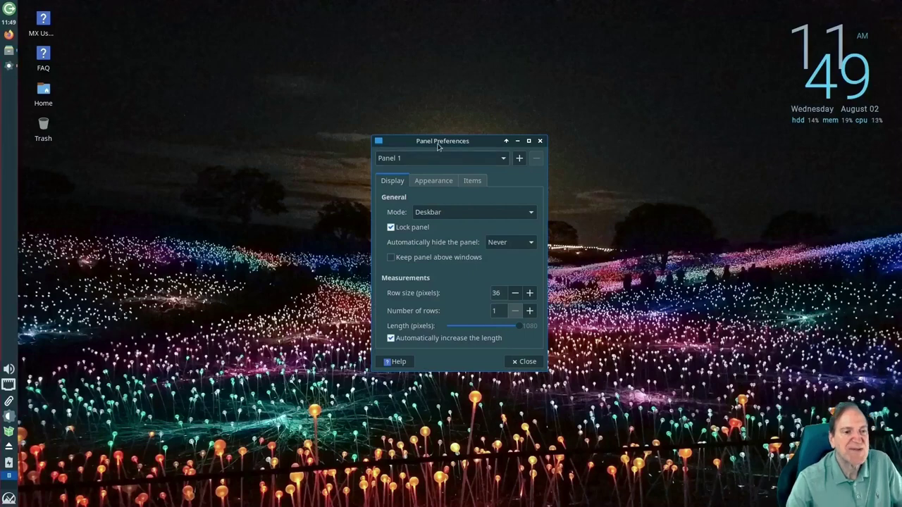
pyautogui.moveTo(407, 138); pyautogui.dragTo(291, 99)
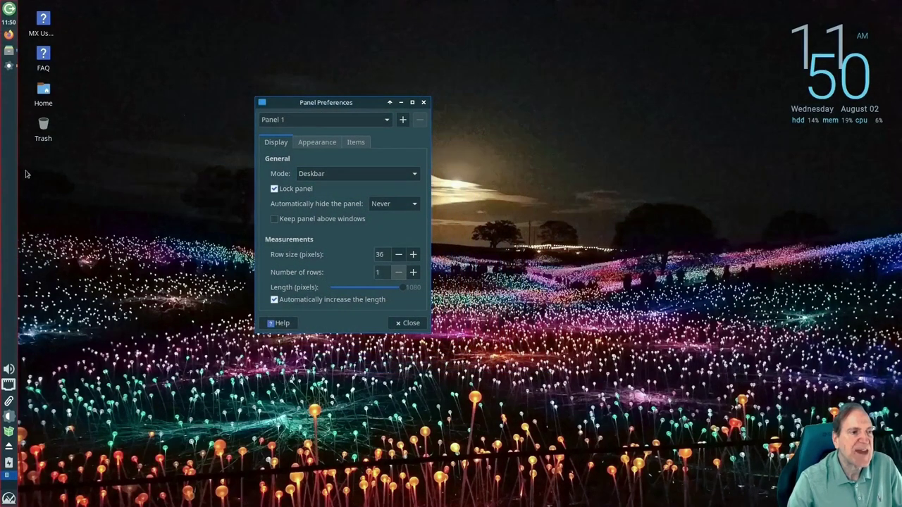
pyautogui.click(413, 175)
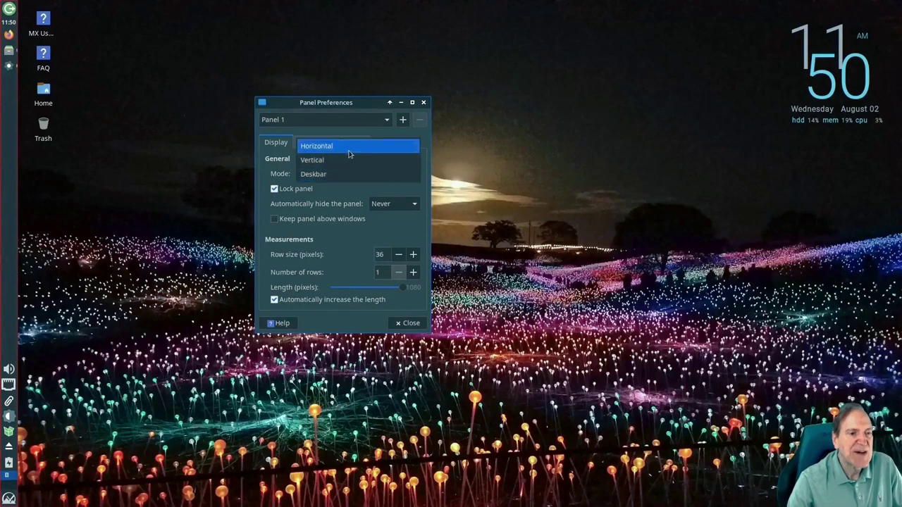
pyautogui.click(261, 223)
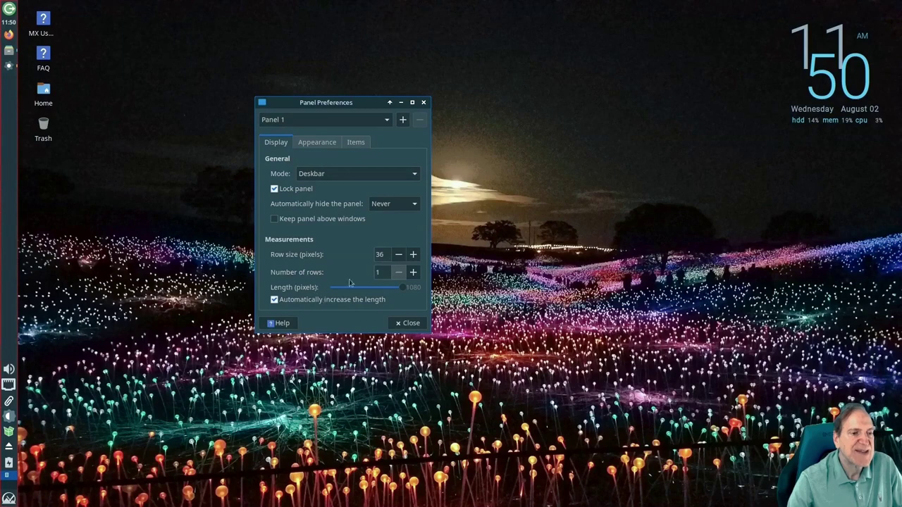
pyautogui.click(316, 144)
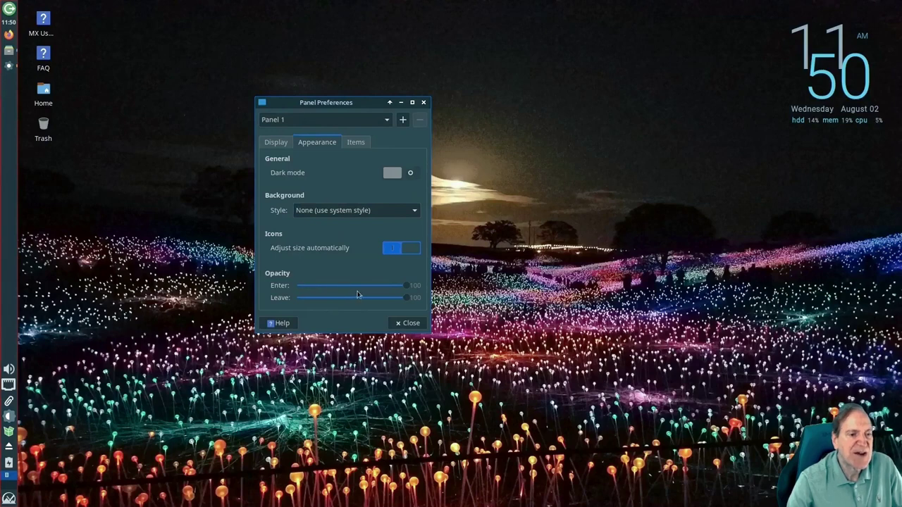
# Set Panel 1's opacity to 81 on enter and 92 on leave
pyautogui.moveTo(406, 286); pyautogui.dragTo(386, 286)
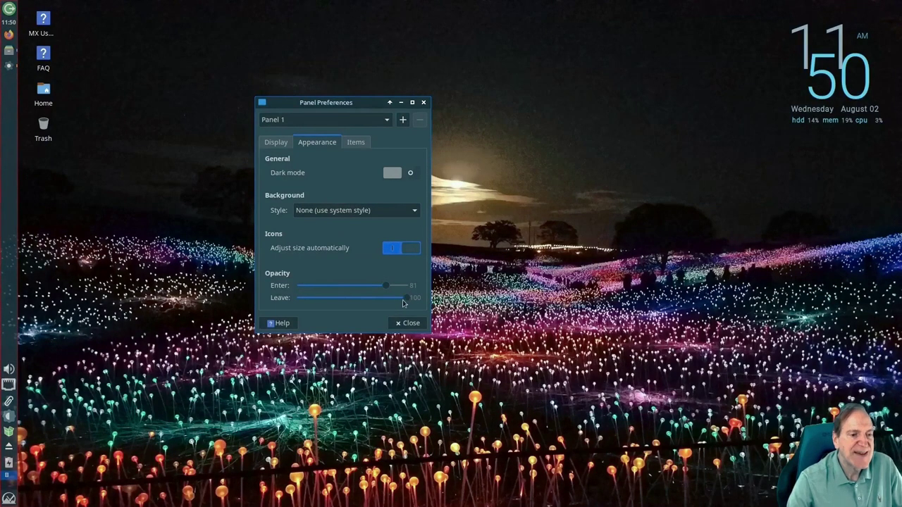
pyautogui.moveTo(408, 298); pyautogui.dragTo(387, 301)
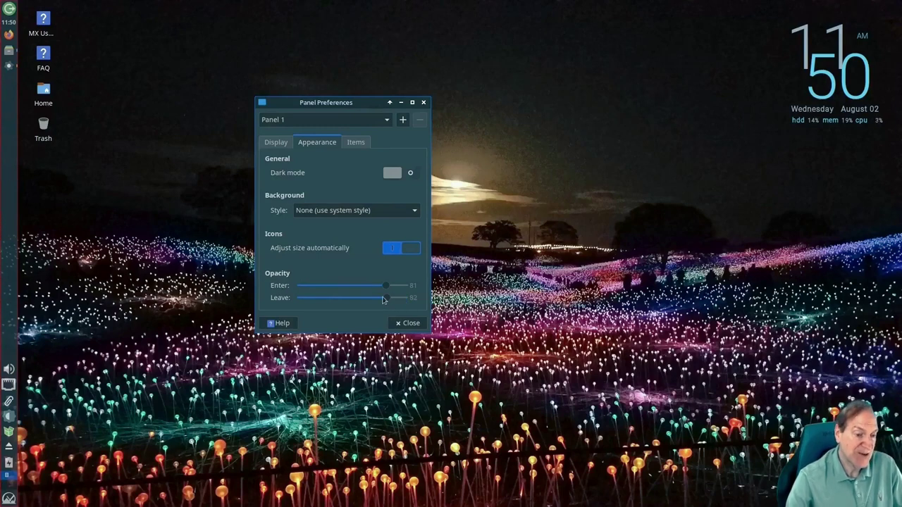
pyautogui.hotkey('ctrl', 'pagedown')
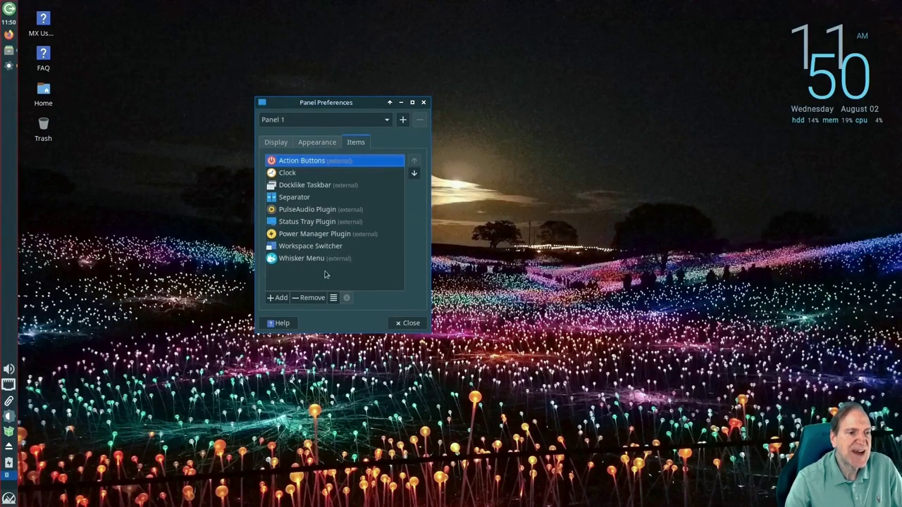
# Search 'weat' among new items and add the Weather Update plugin to Panel 1
pyautogui.click(278, 297)
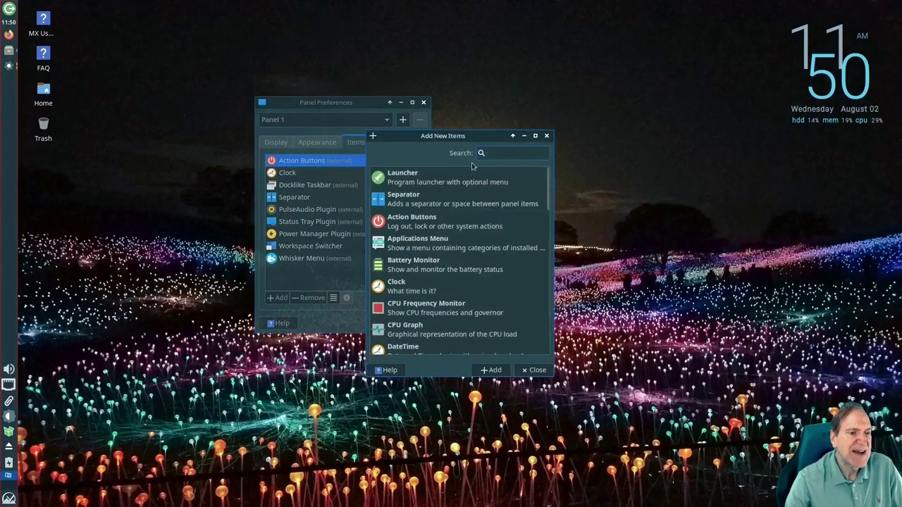
pyautogui.write('weather')
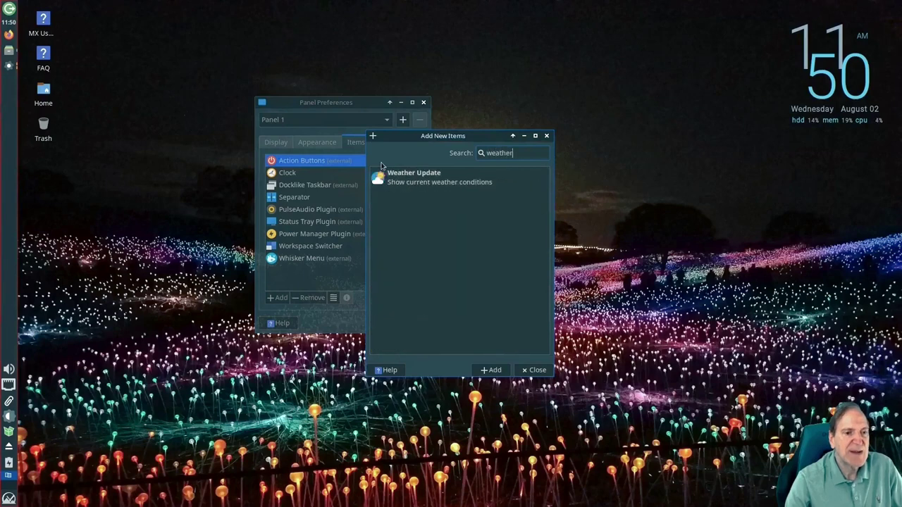
pyautogui.click(396, 178)
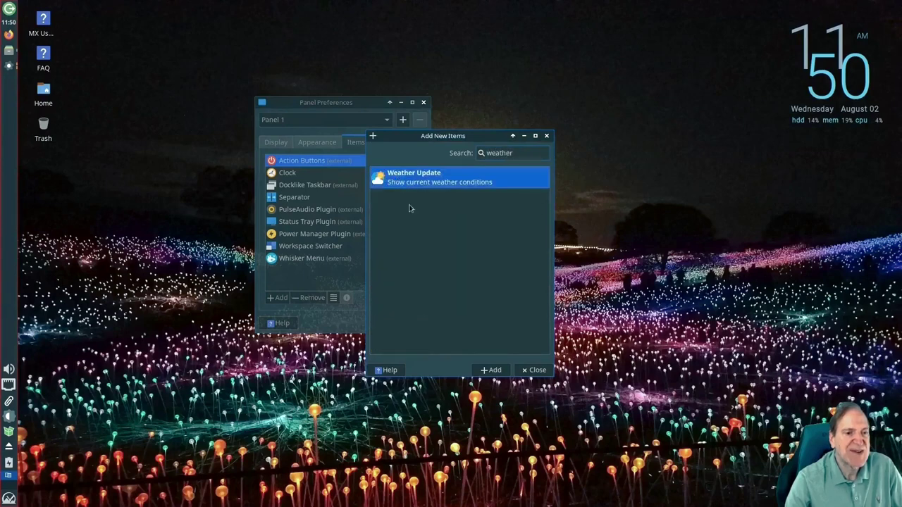
pyautogui.click(495, 371)
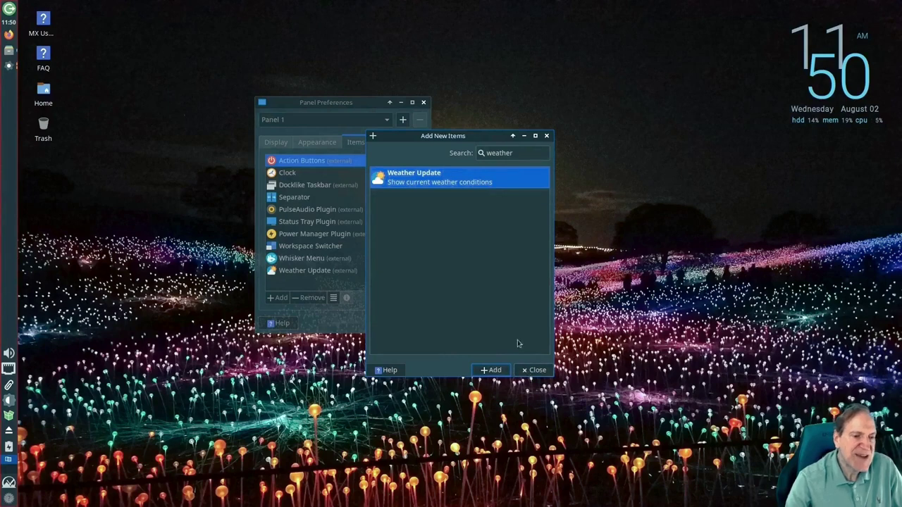
pyautogui.click(534, 369)
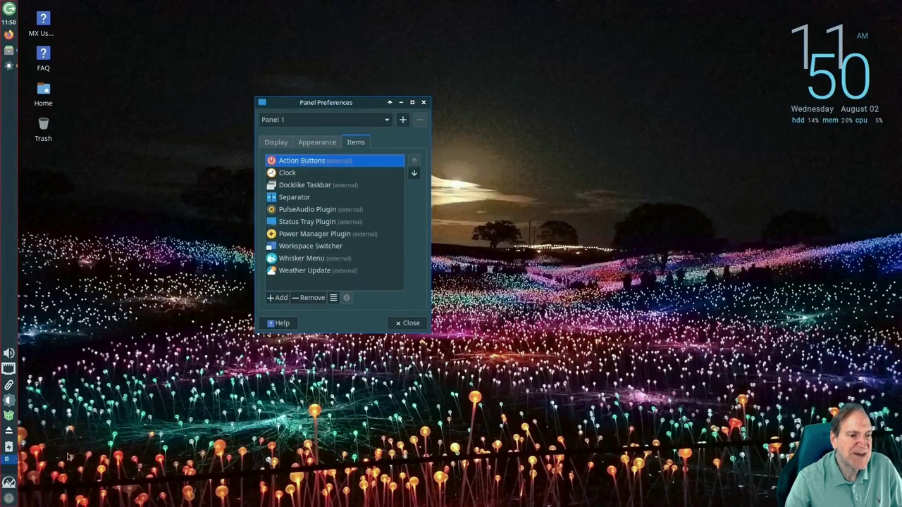
# In Weather Update properties, add the Temperature (T) label to the scrollbox and close the dialog
pyautogui.click(331, 271)
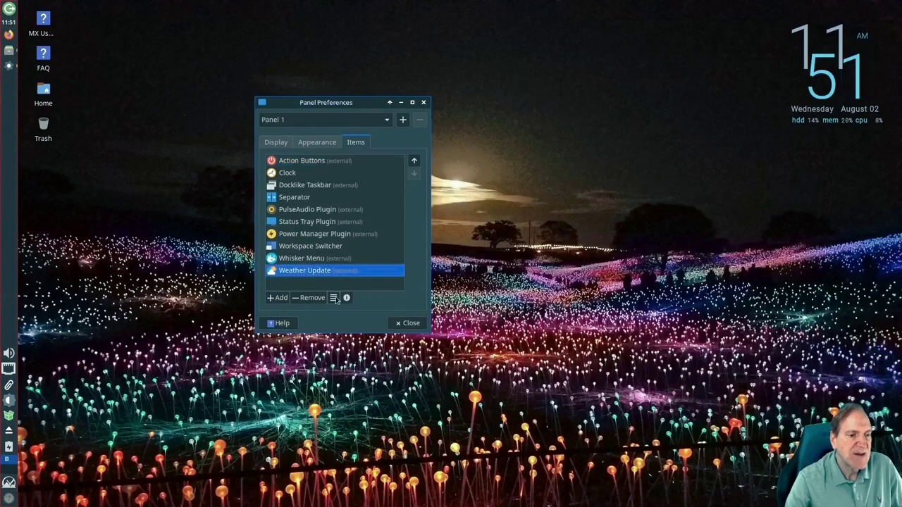
pyautogui.click(334, 298)
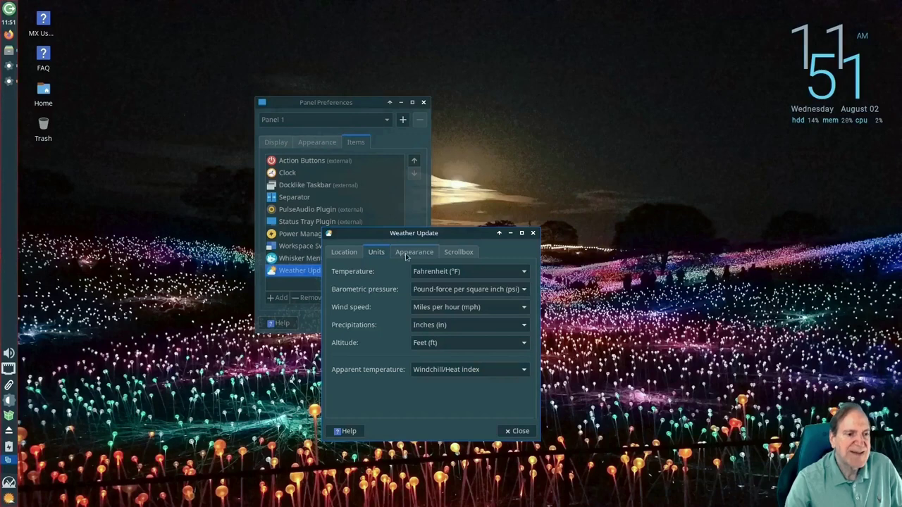
pyautogui.click(409, 254)
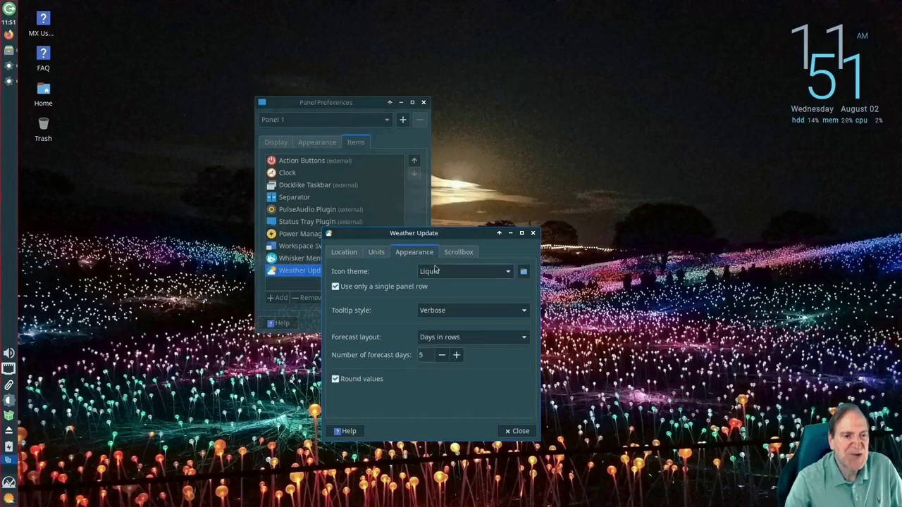
pyautogui.click(458, 253)
pyautogui.click(472, 317)
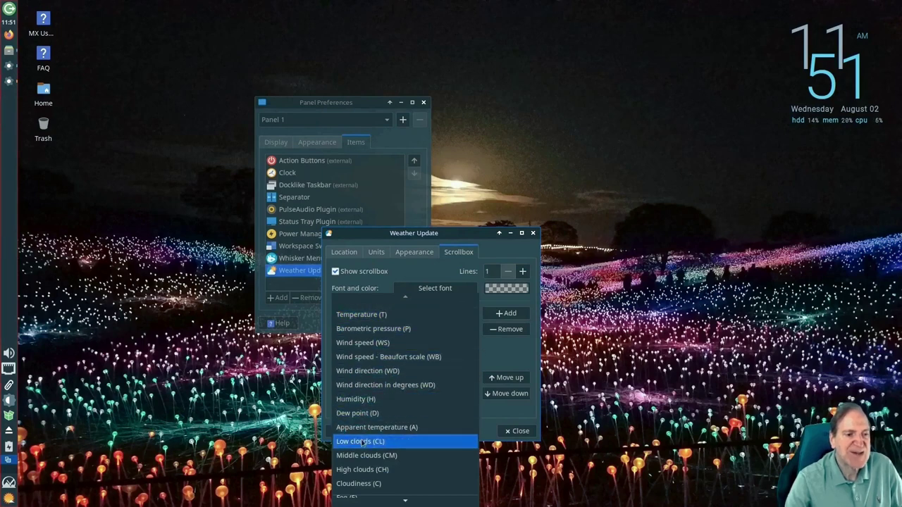
pyautogui.click(365, 317)
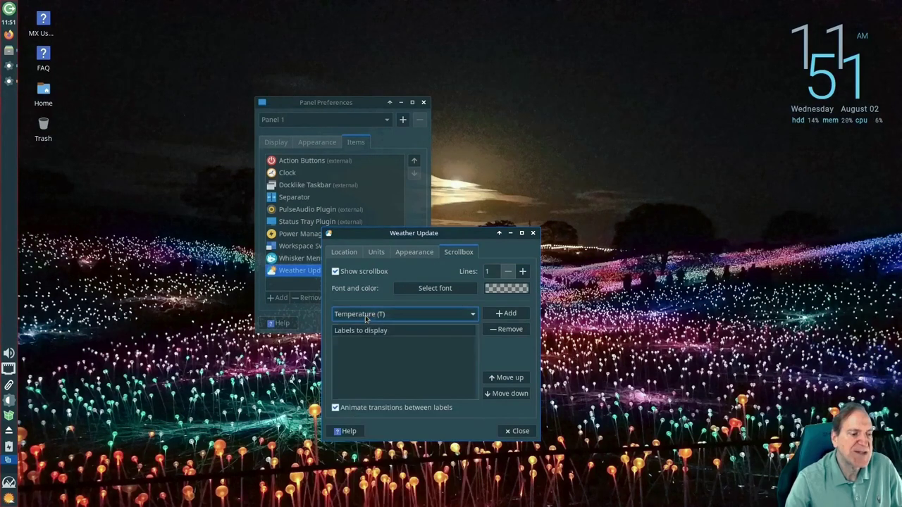
pyautogui.click(500, 314)
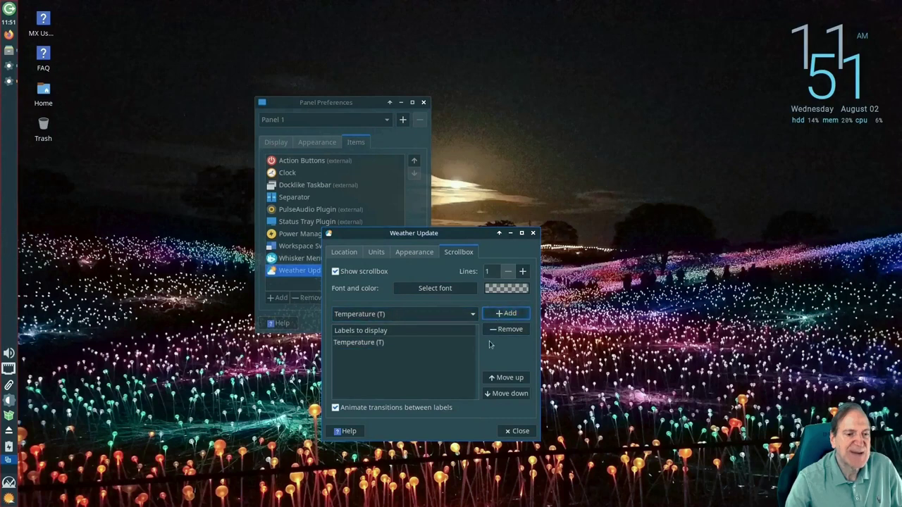
pyautogui.click(516, 431)
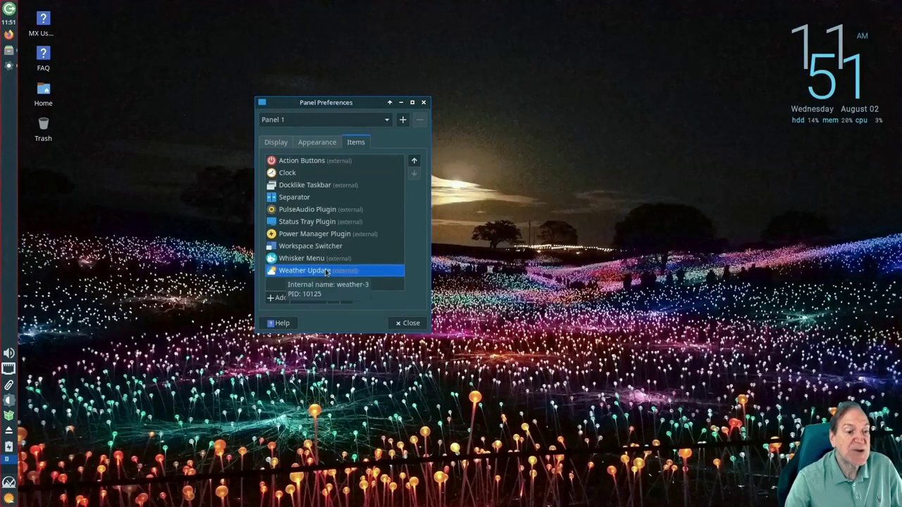
pyautogui.click(274, 143)
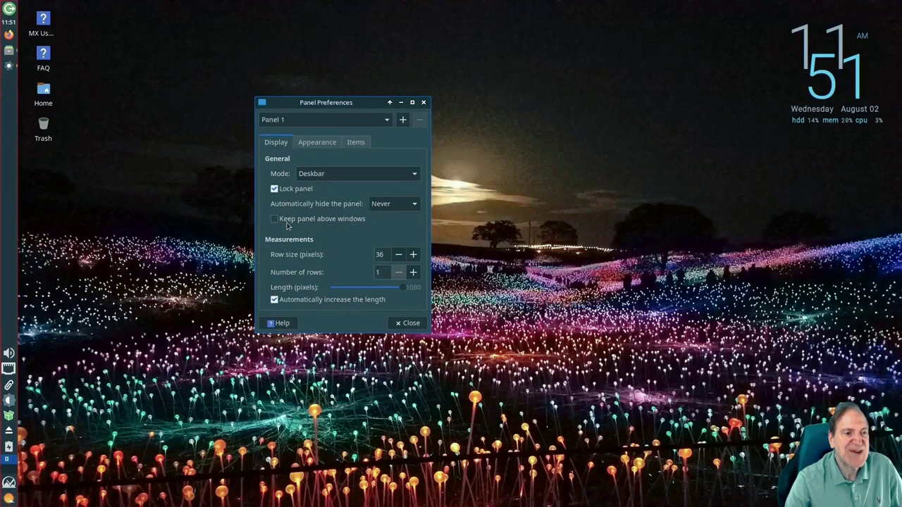
# Set Panel 1's mode to Horizontal and uncheck Lock panel
pyautogui.click(402, 174)
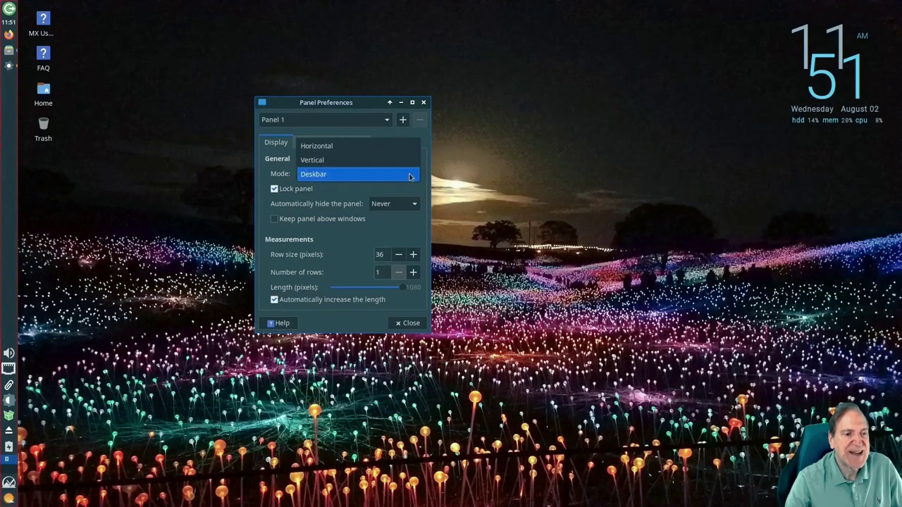
pyautogui.click(355, 160)
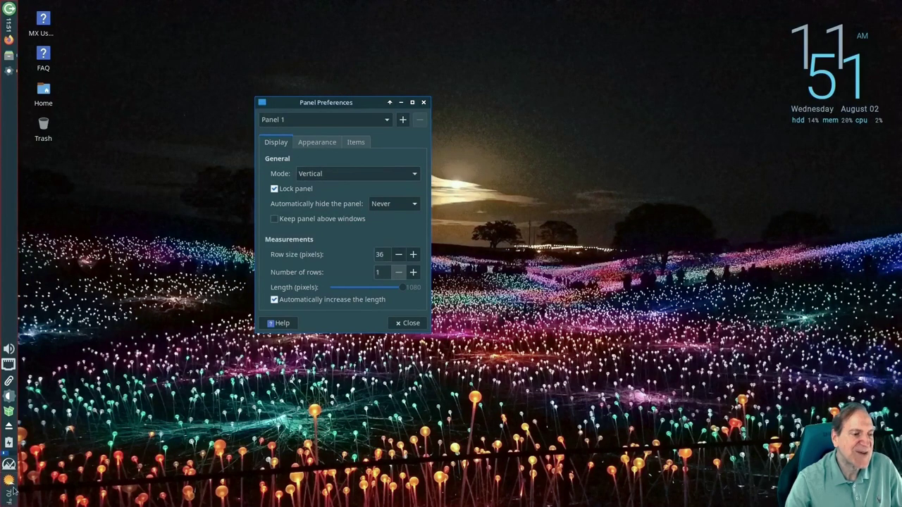
pyautogui.click(414, 178)
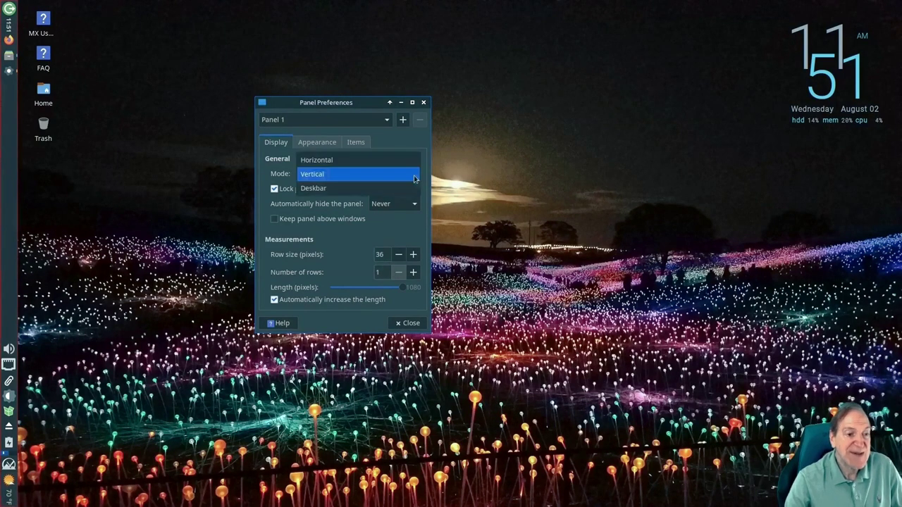
pyautogui.click(398, 166)
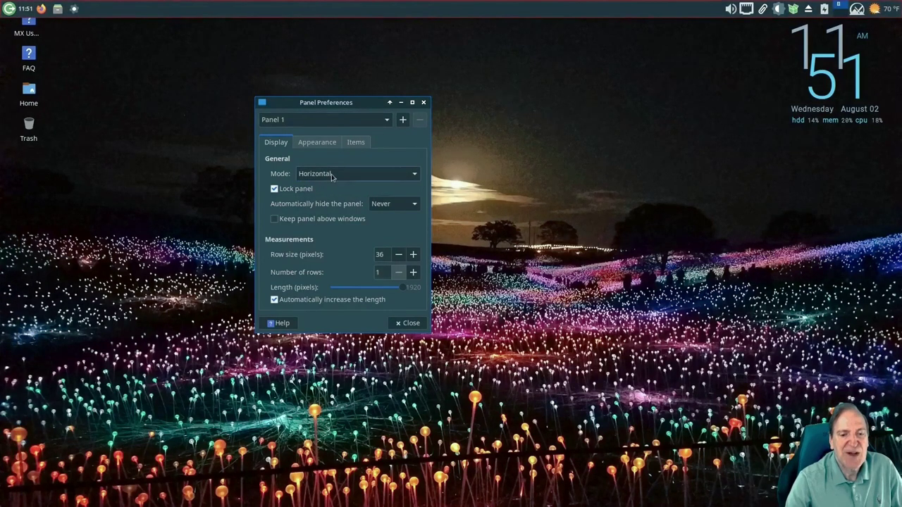
pyautogui.click(275, 189)
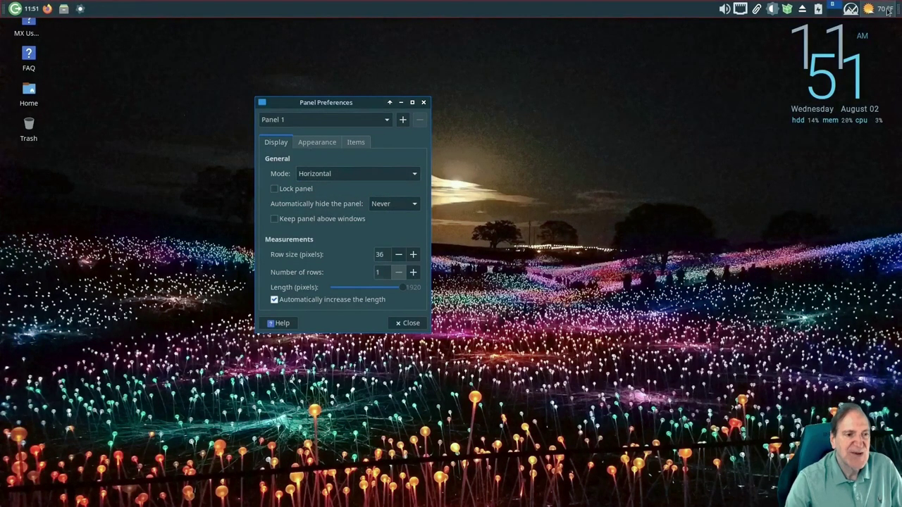
# Move the panel to the bottom screen edge and place the weather item just left of volume
pyautogui.moveTo(898, 9); pyautogui.dragTo(899, 498)
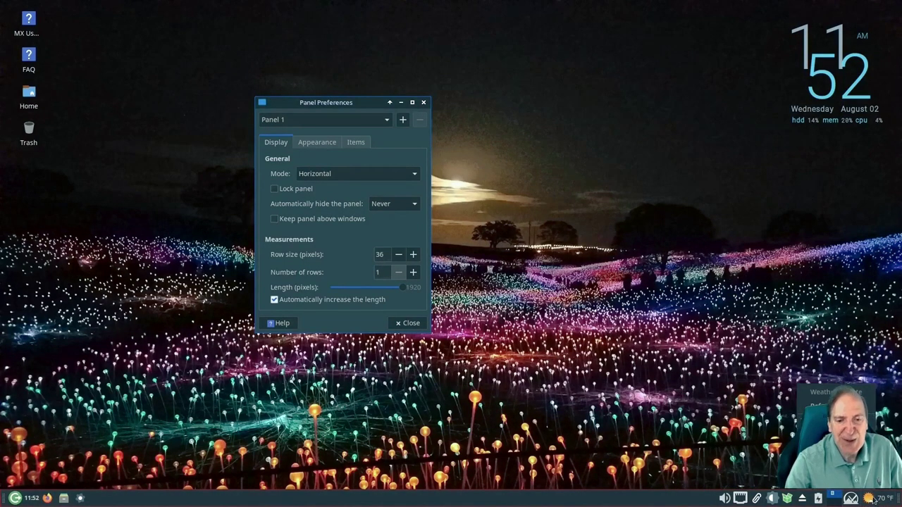
pyautogui.moveTo(733, 496)
pyautogui.mouseDown()
pyautogui.moveTo(715, 500)
pyautogui.moveTo(732, 501)
pyautogui.mouseUp()
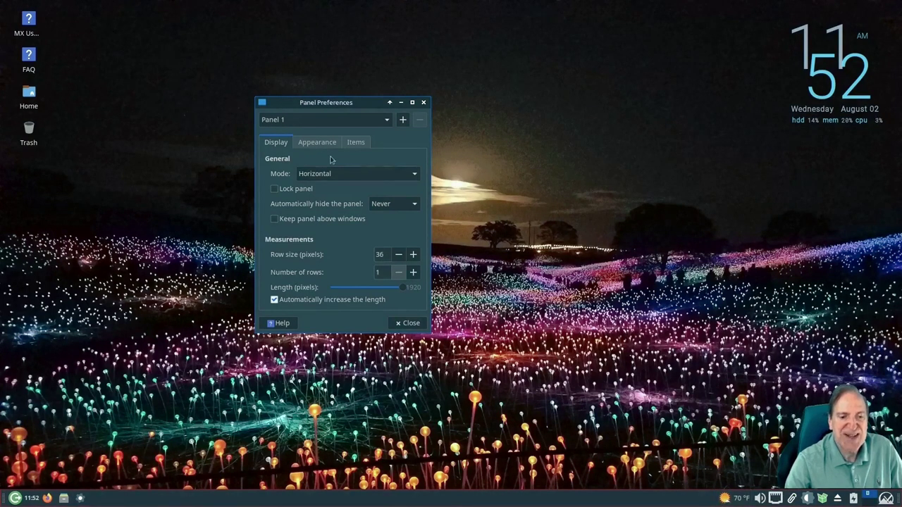
pyautogui.click(353, 144)
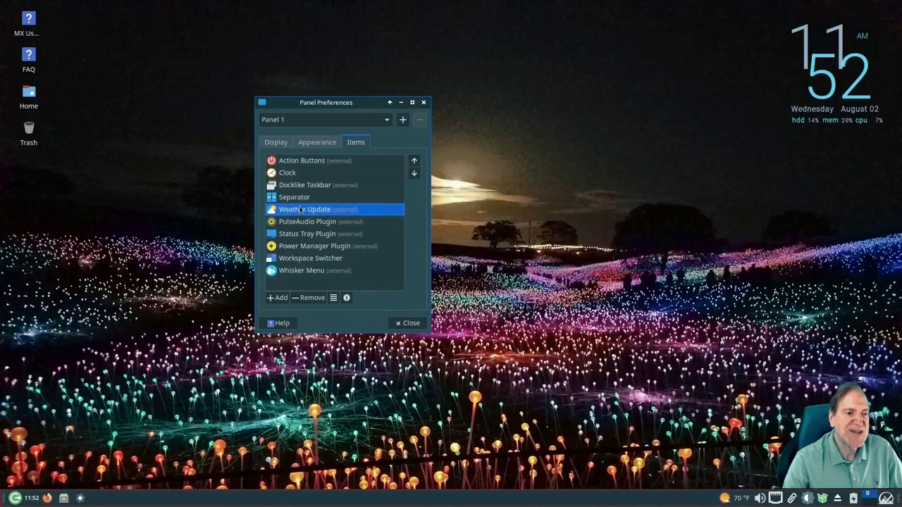
# Add a Separator item to Panel 1 and position it right after Weather Update
pyautogui.click(279, 298)
pyautogui.scroll(-2, 433, 296)
pyautogui.scroll(2, 423, 247)
pyautogui.click(388, 190)
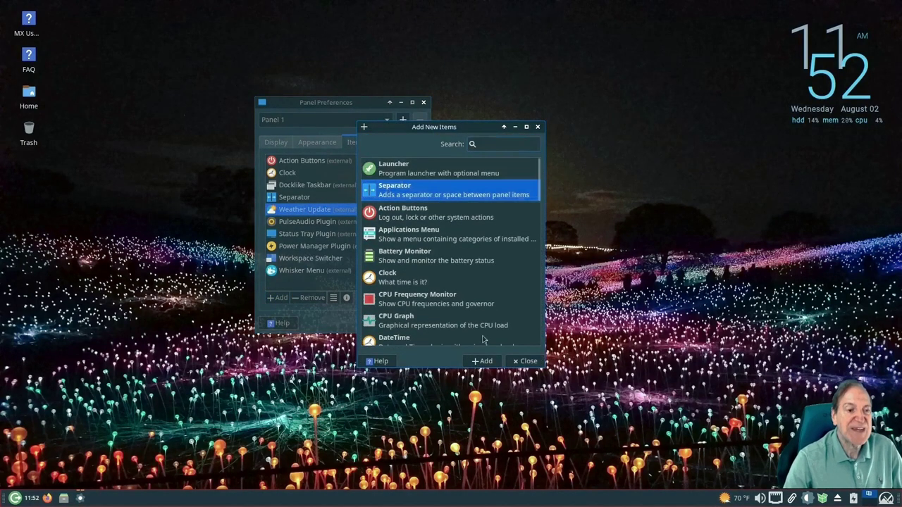
pyautogui.click(484, 360)
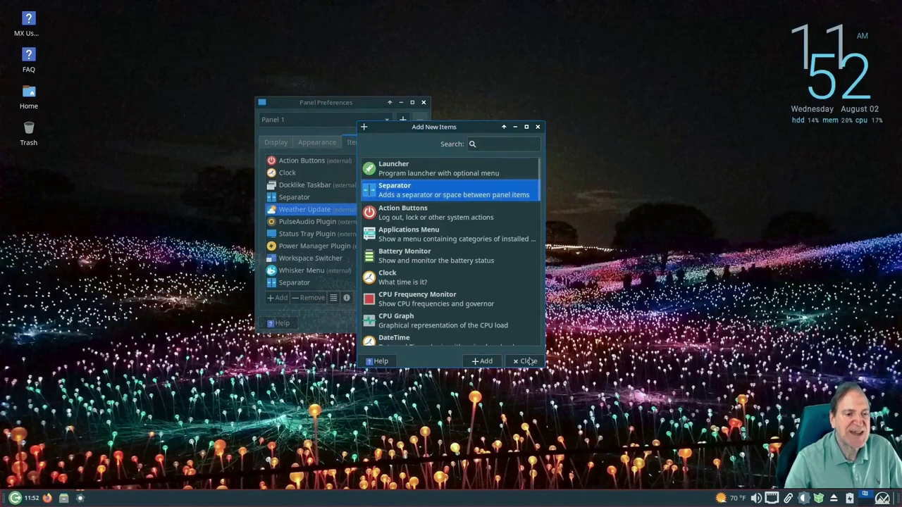
pyautogui.click(529, 361)
pyautogui.click(297, 283)
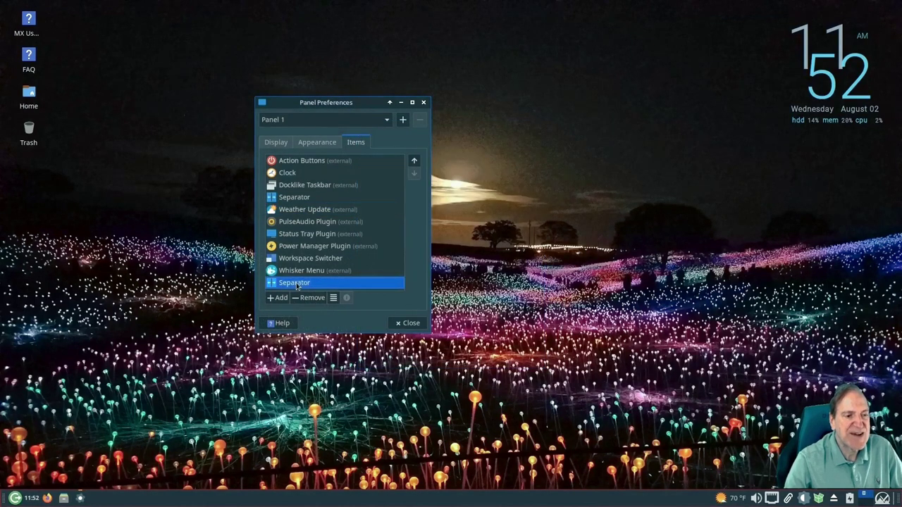
pyautogui.moveTo(297, 284); pyautogui.dragTo(295, 222)
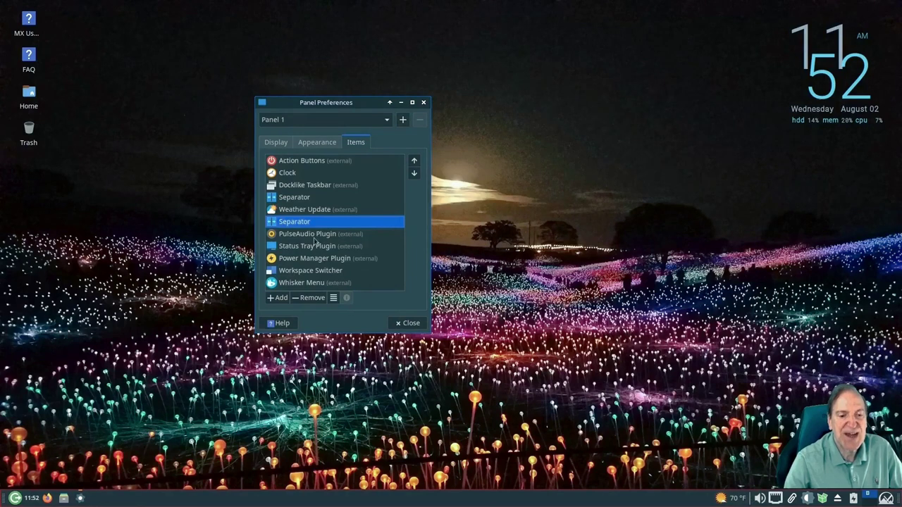
# Set the new separator's style to Transparent and close the panel preferences
pyautogui.click(334, 298)
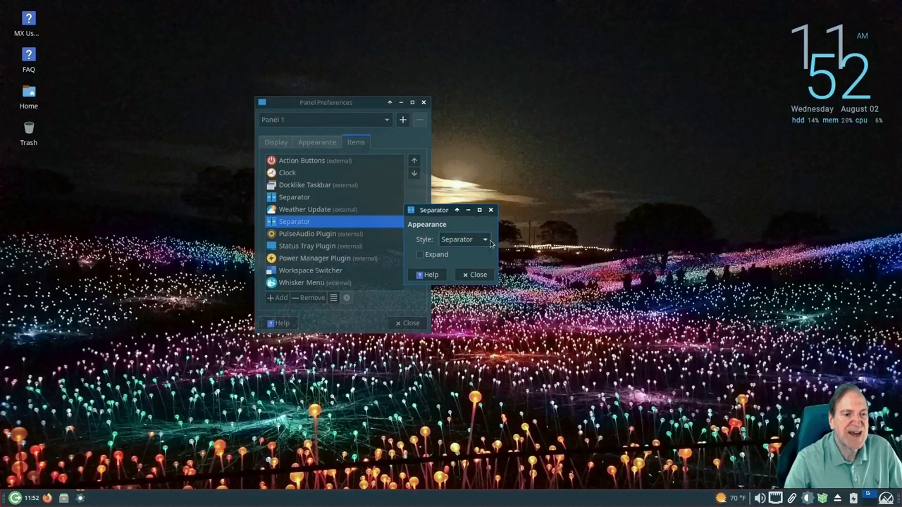
pyautogui.click(489, 240)
pyautogui.click(476, 231)
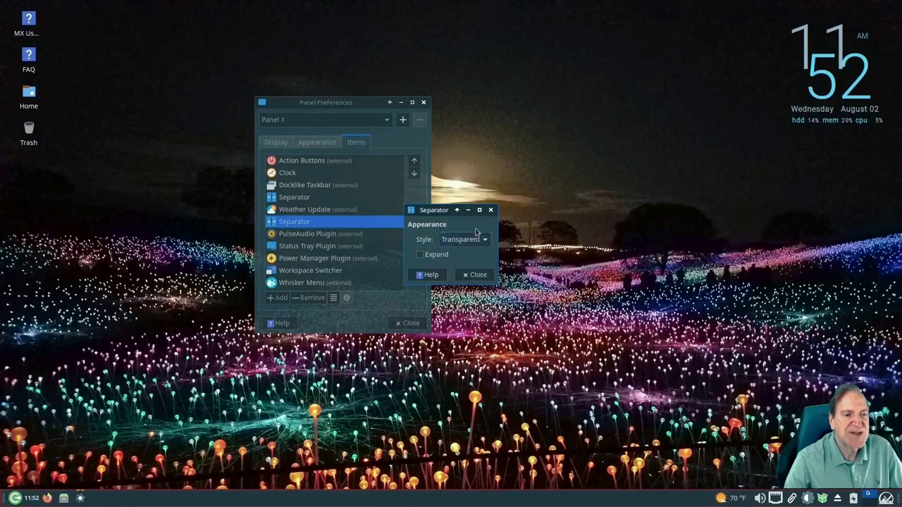
pyautogui.click(473, 275)
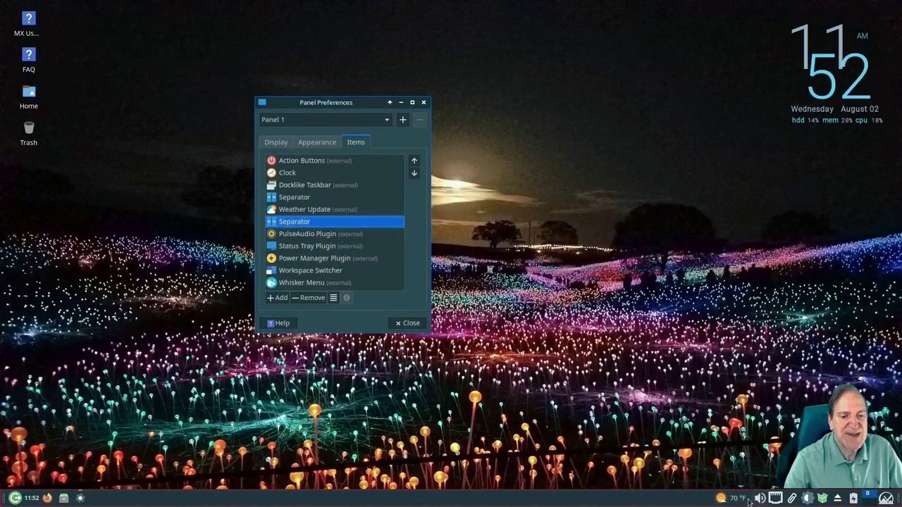
pyautogui.click(406, 324)
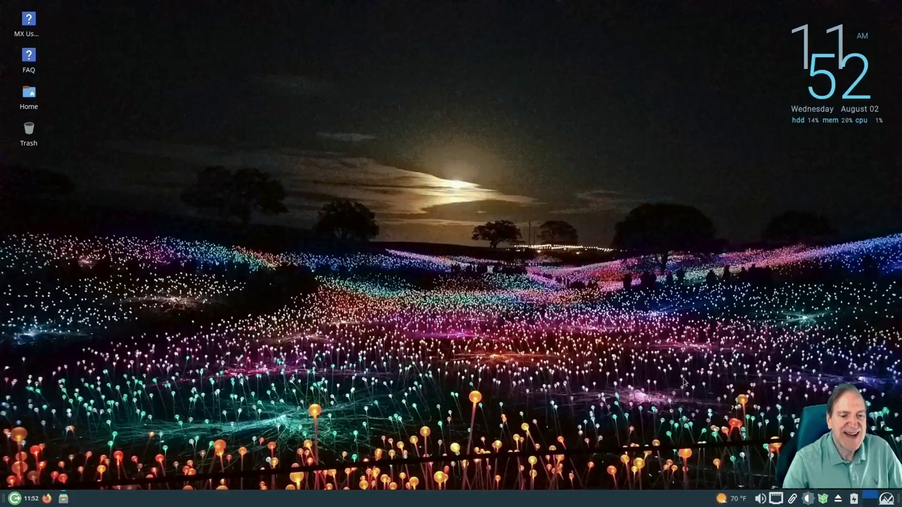